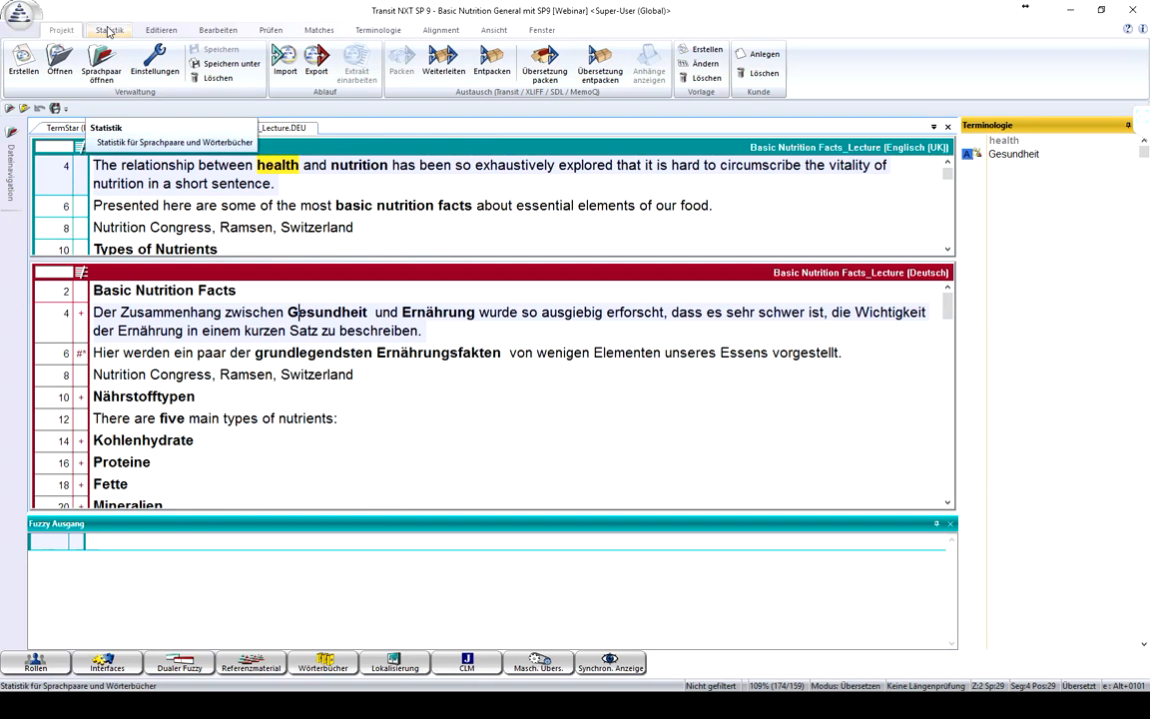
left_click(110, 31)
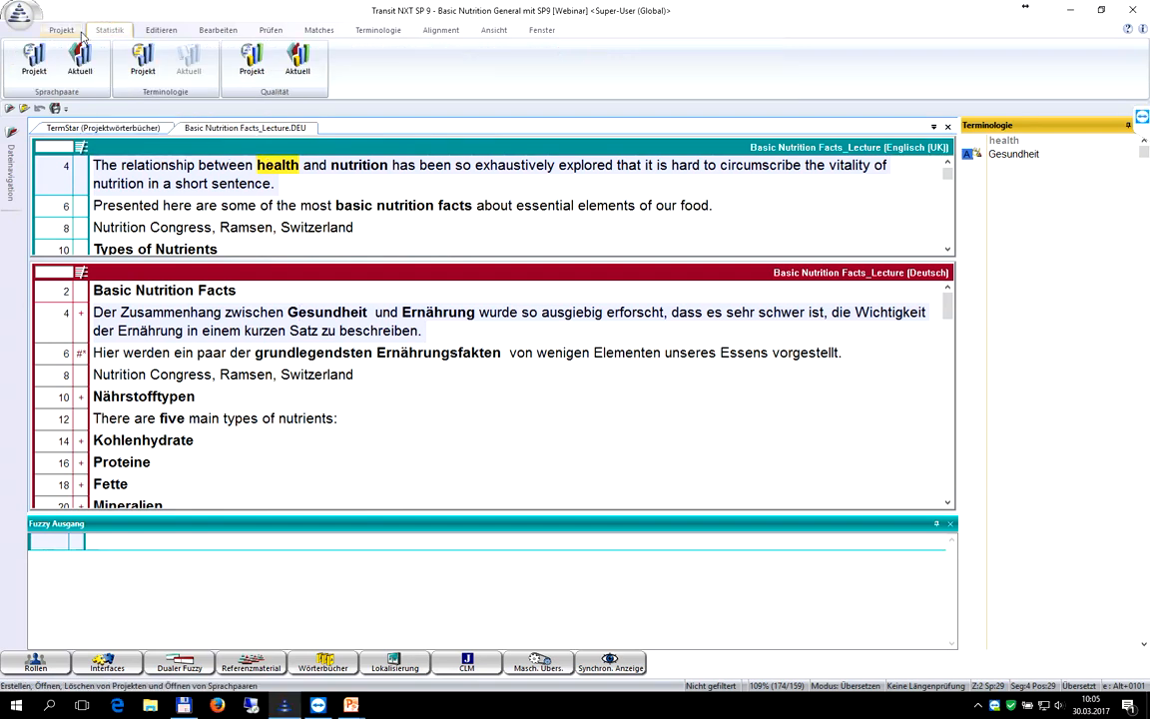
left_click(76, 32)
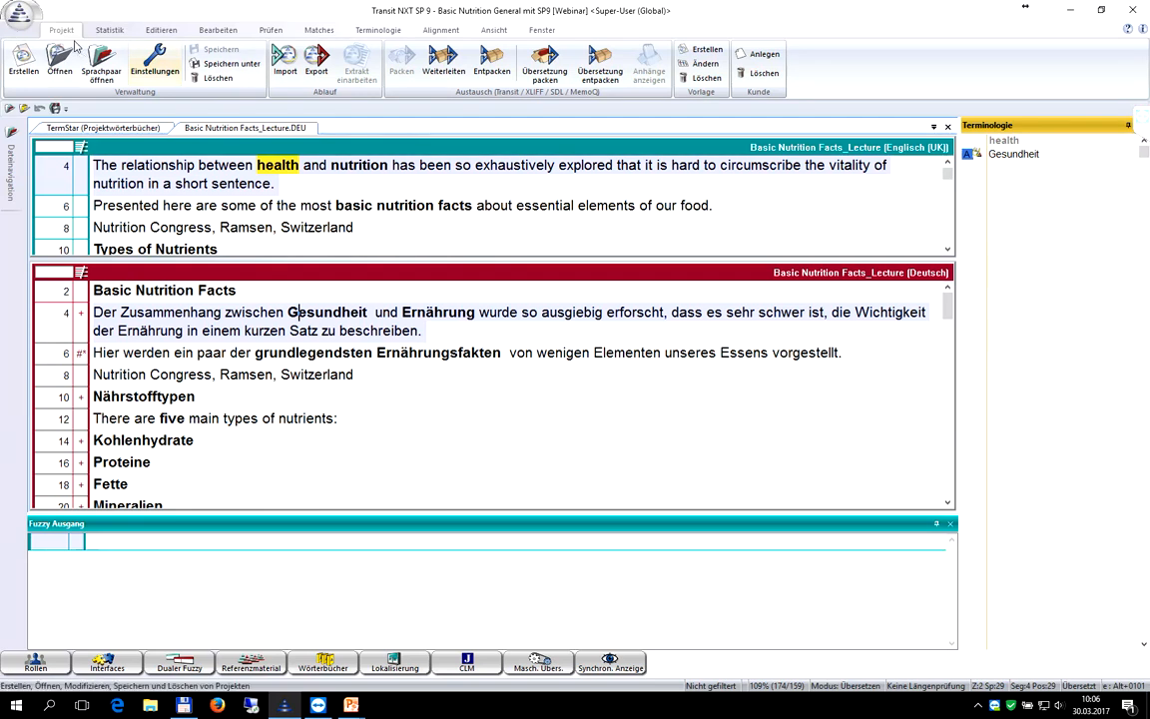
Step: Set the dialog language after restart to English (UK) in the user preferences and restart Transit NXT
left_click(20, 22)
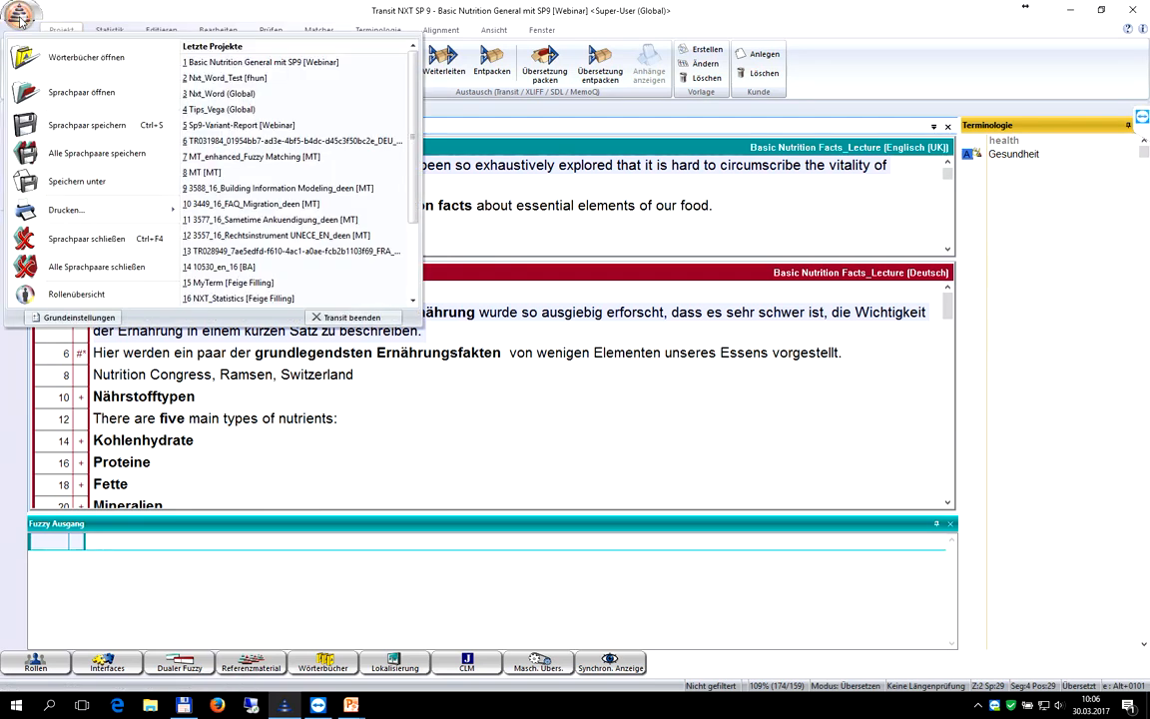
left_click(63, 319)
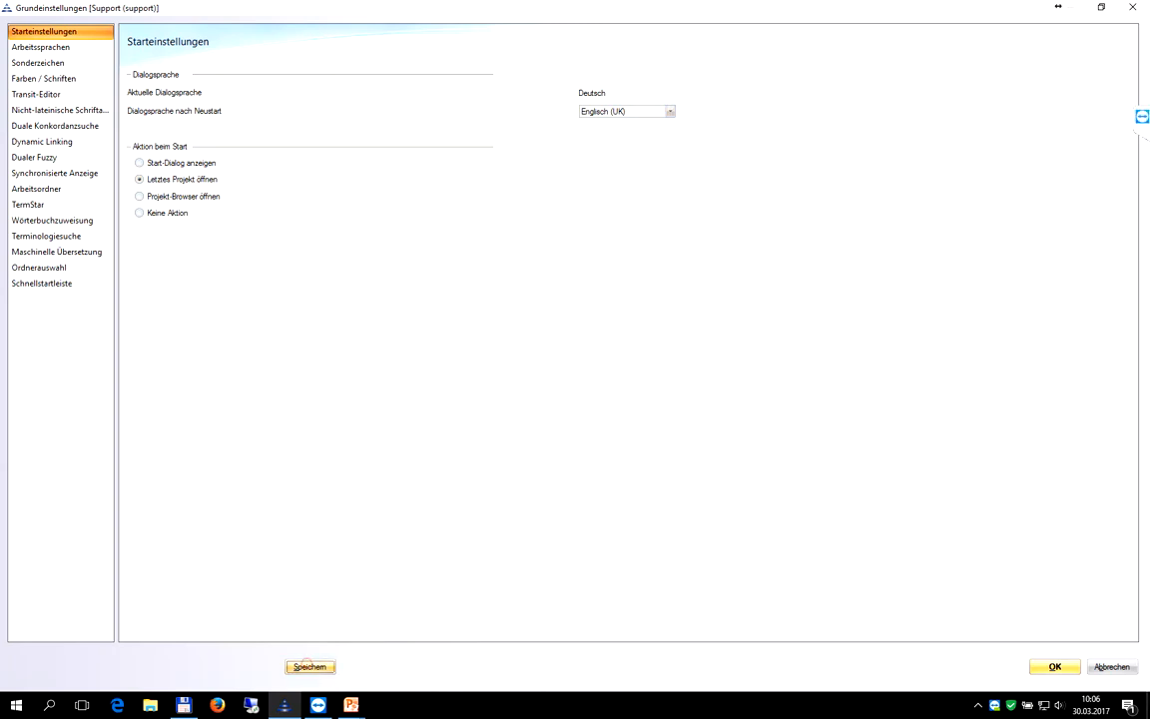
left_click(1053, 668)
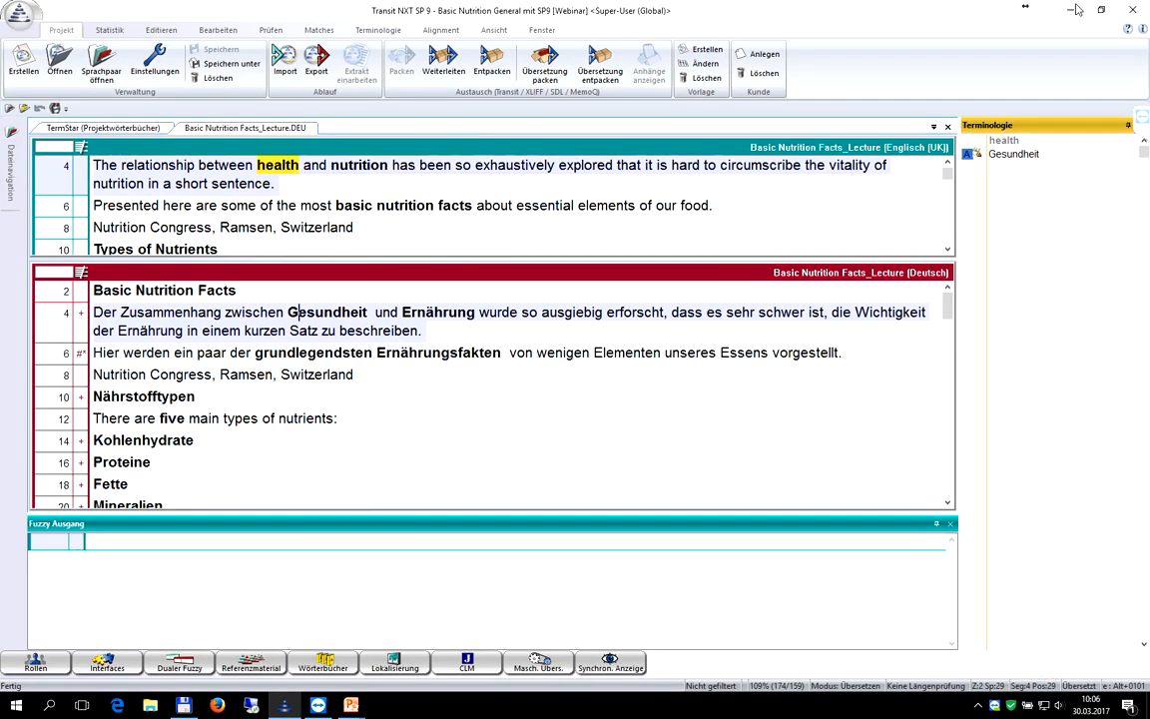
left_click(1138, 8)
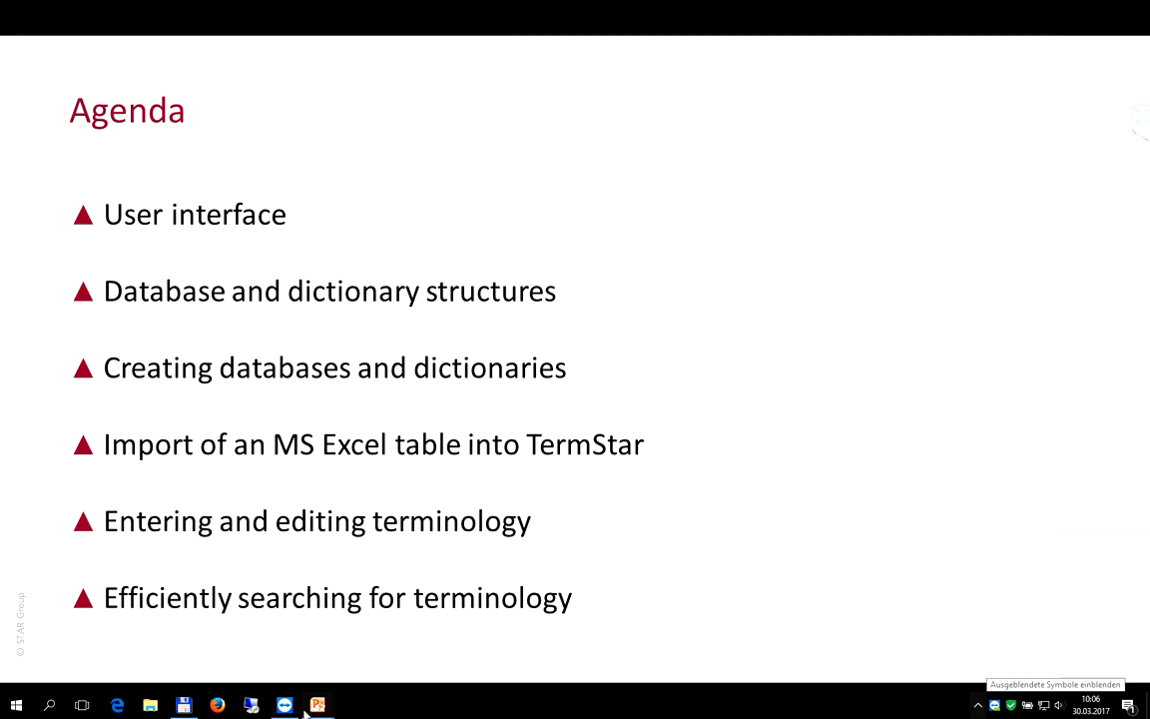
key("super+d")
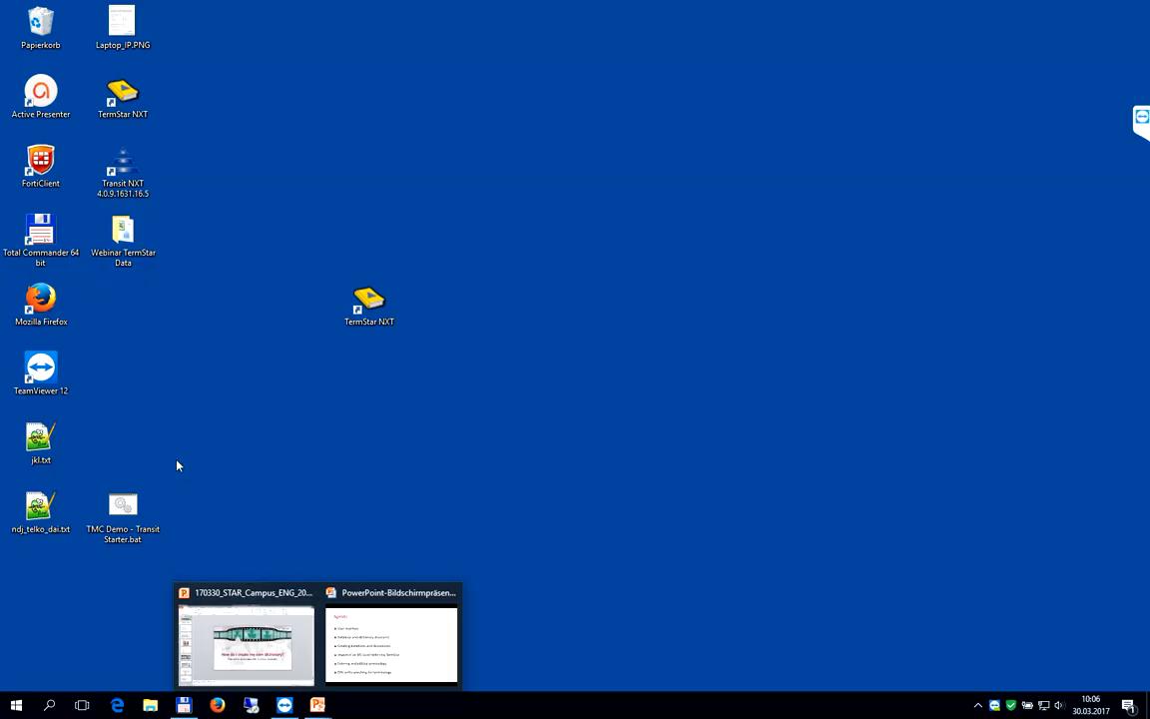
double_click(130, 177)
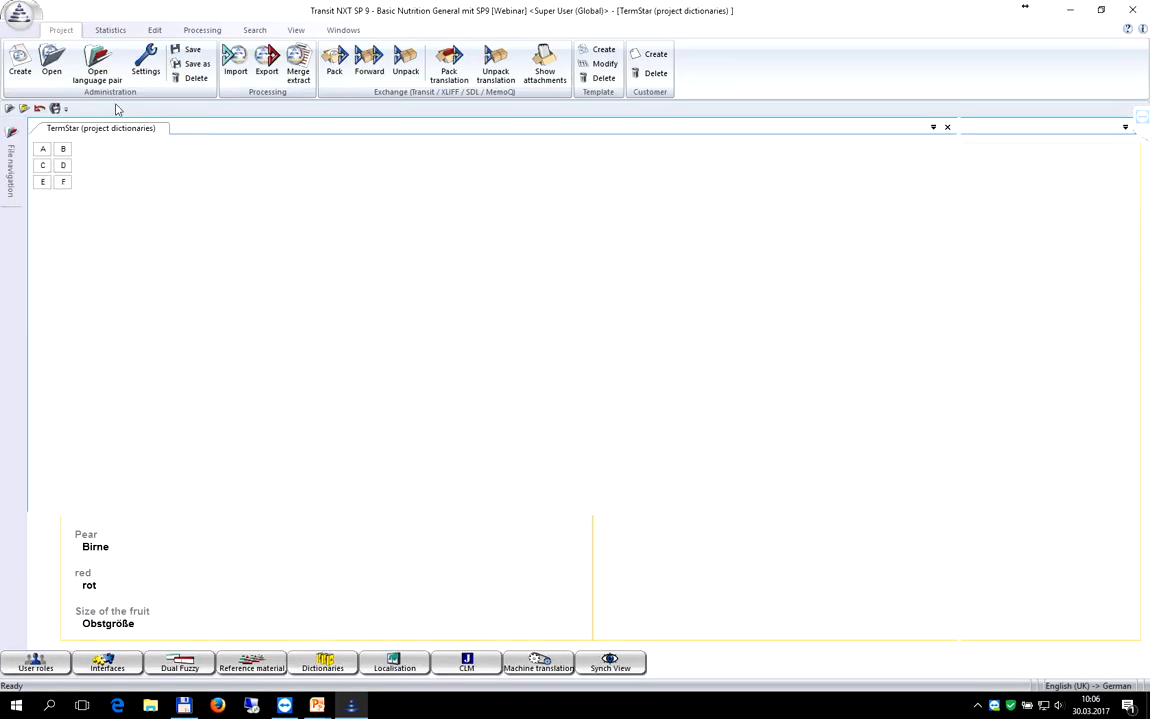
Step: Open the Basic Nutrition Facts_Lecture language pair in separate windows
left_click(97, 68)
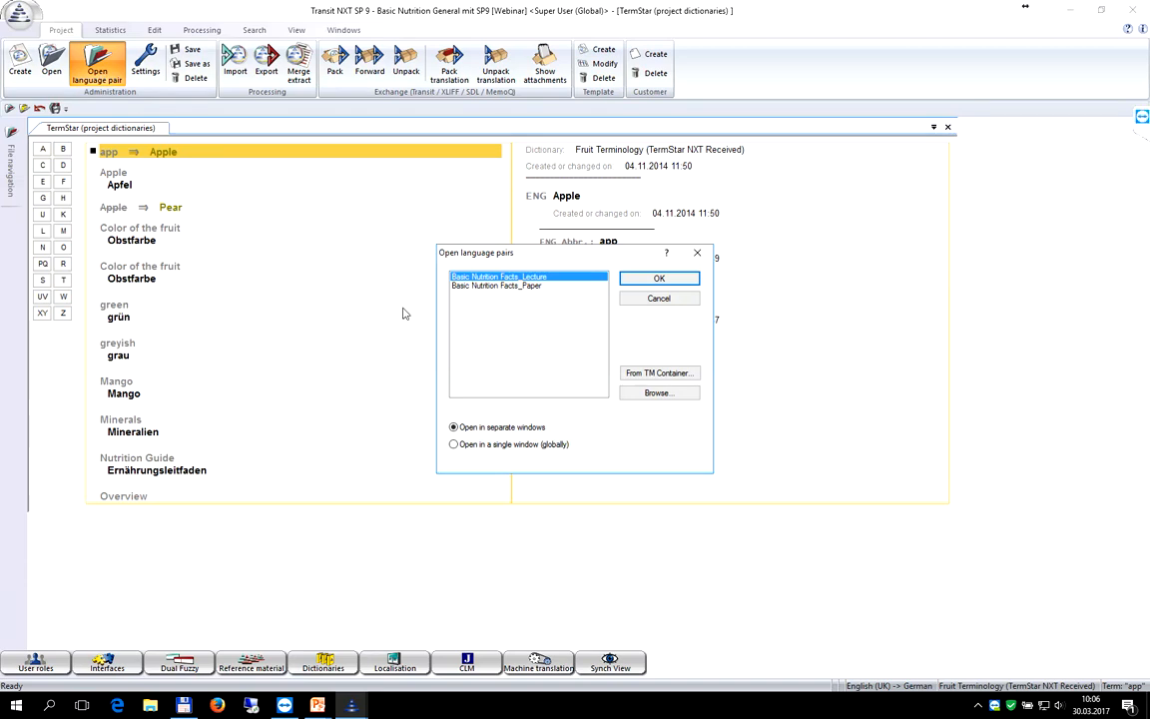
left_click(657, 280)
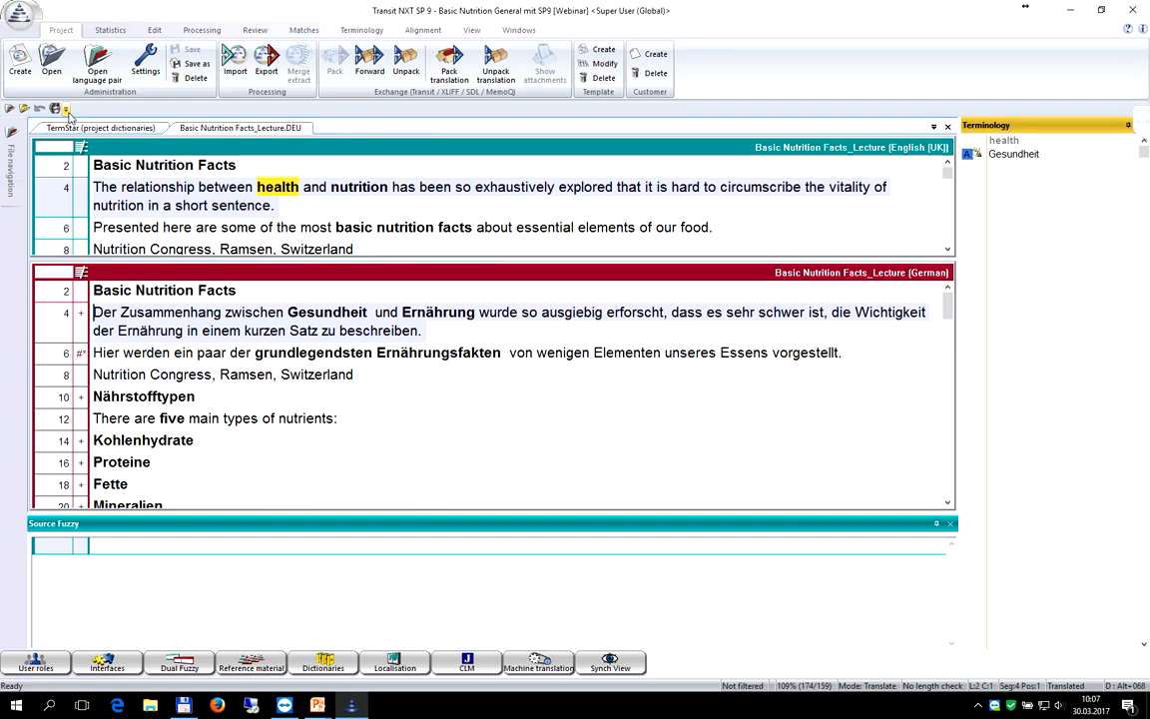
Step: Examine the Quick Access Toolbar customisation options, the general file commands and the recent projects
left_click(66, 110)
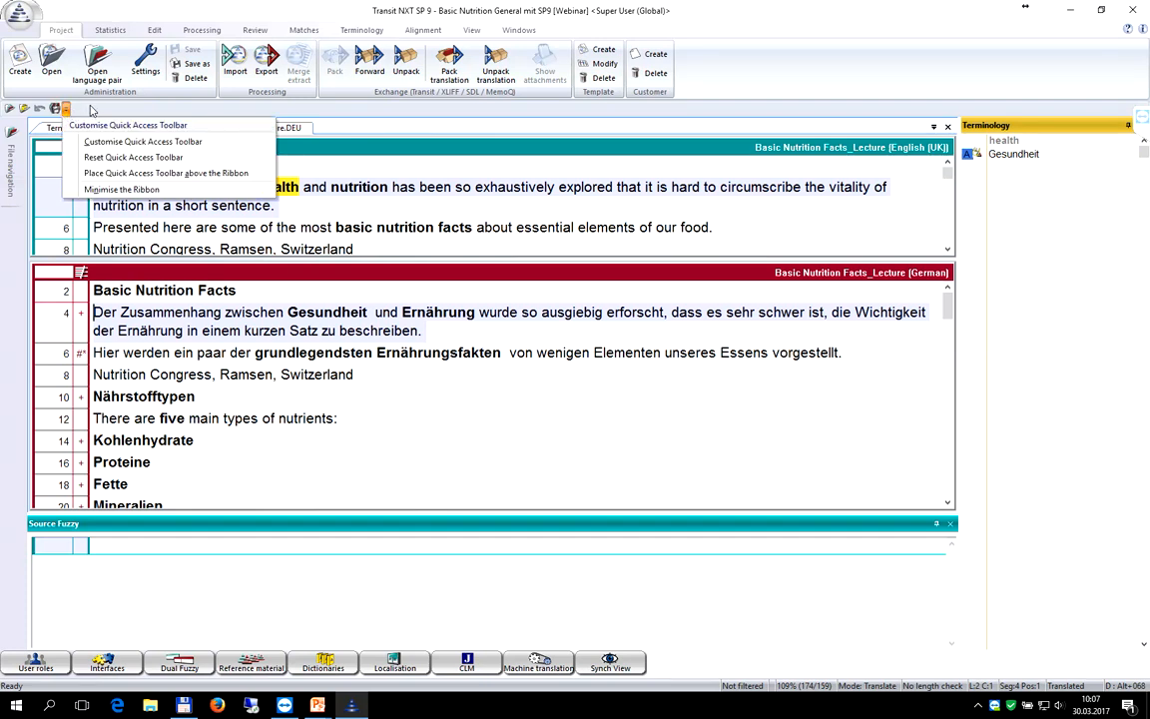
left_click(92, 105)
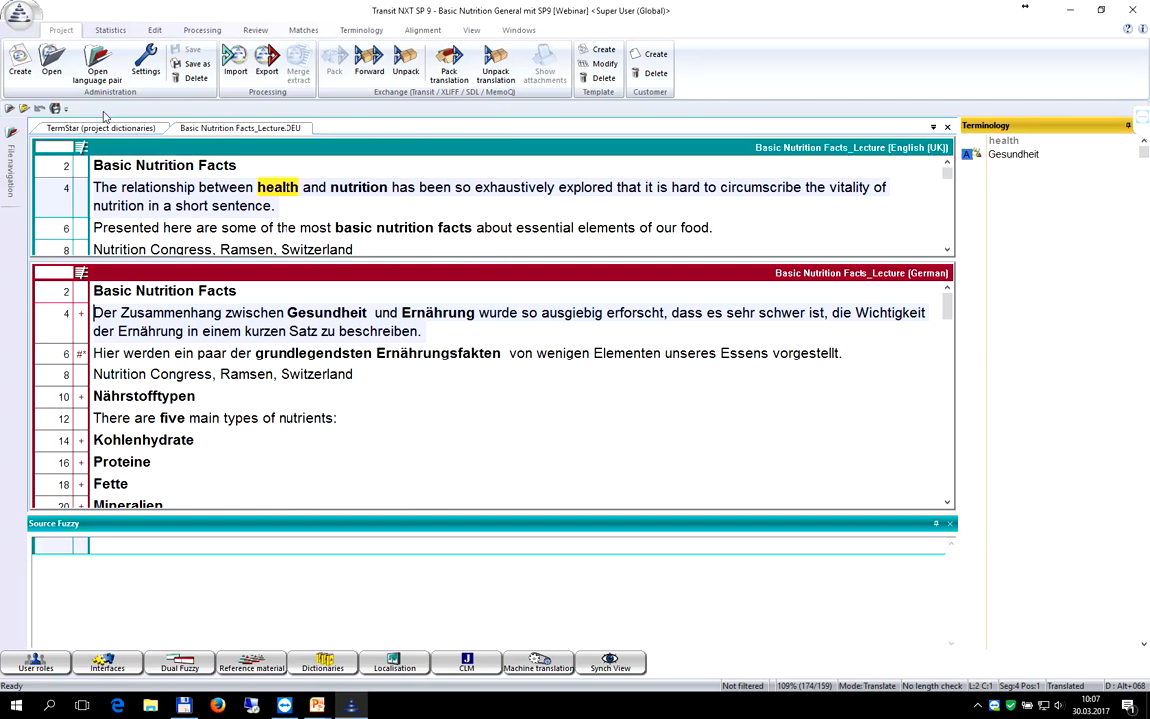
left_click(20, 14)
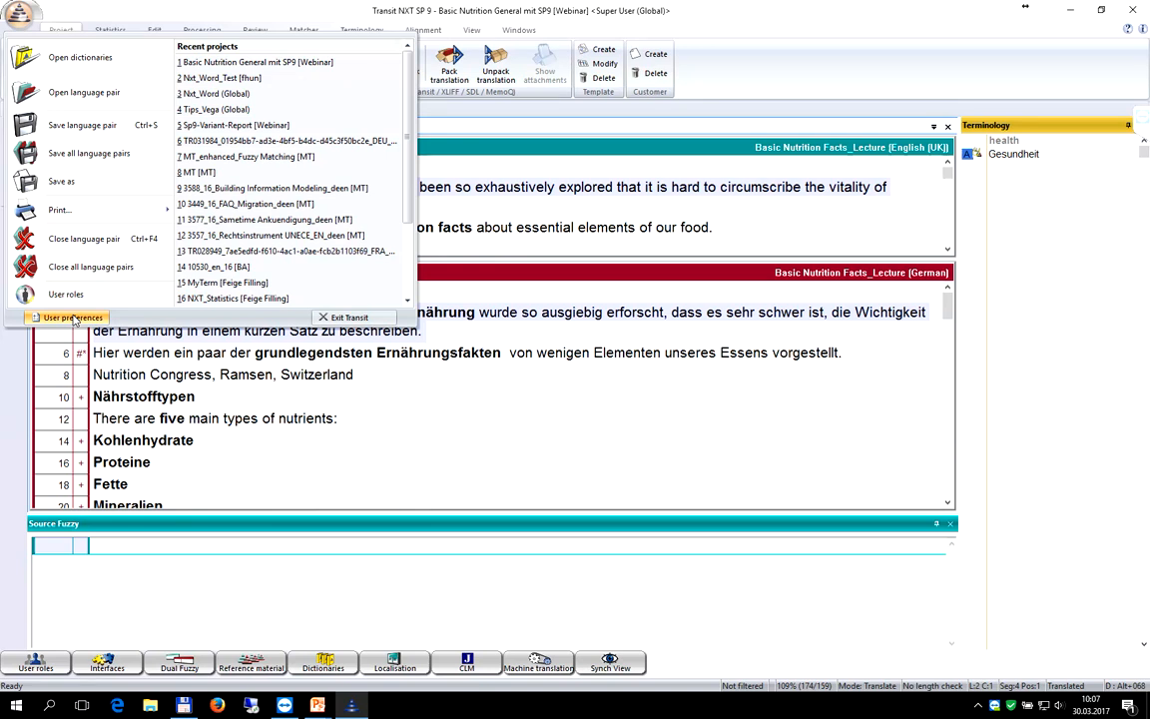
left_click(63, 13)
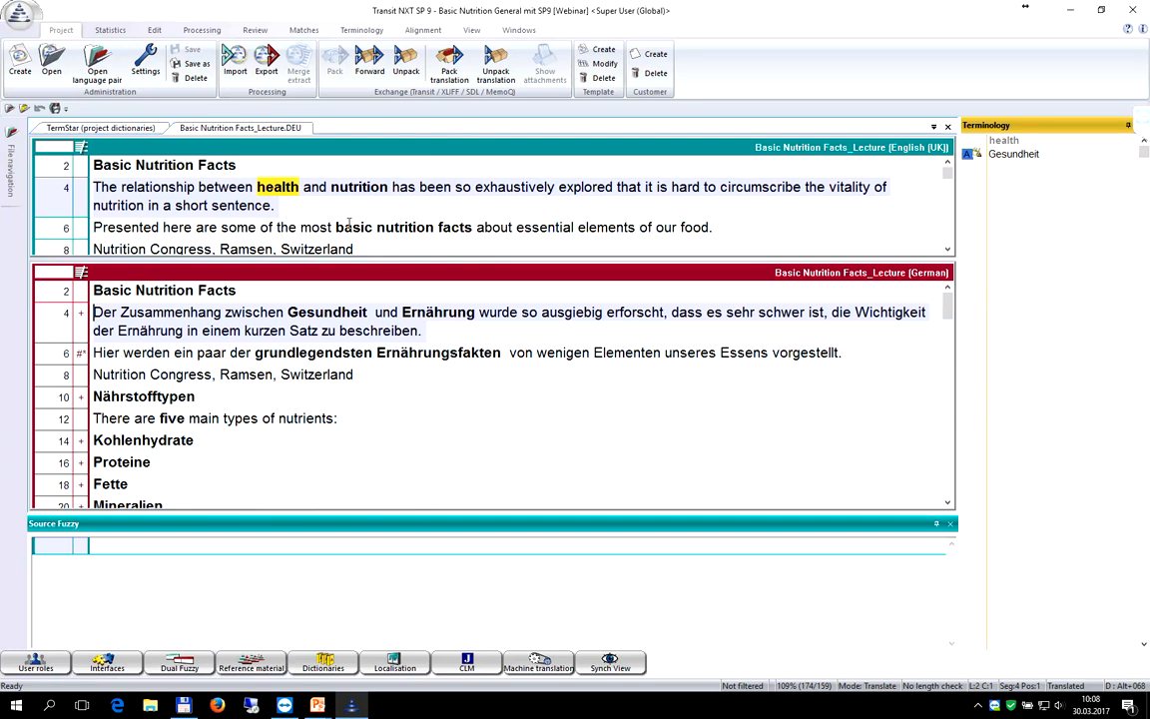
Step: Compare the TermStar project dictionaries with the open language pair and examine the predefined dictionary views
left_click(118, 131)
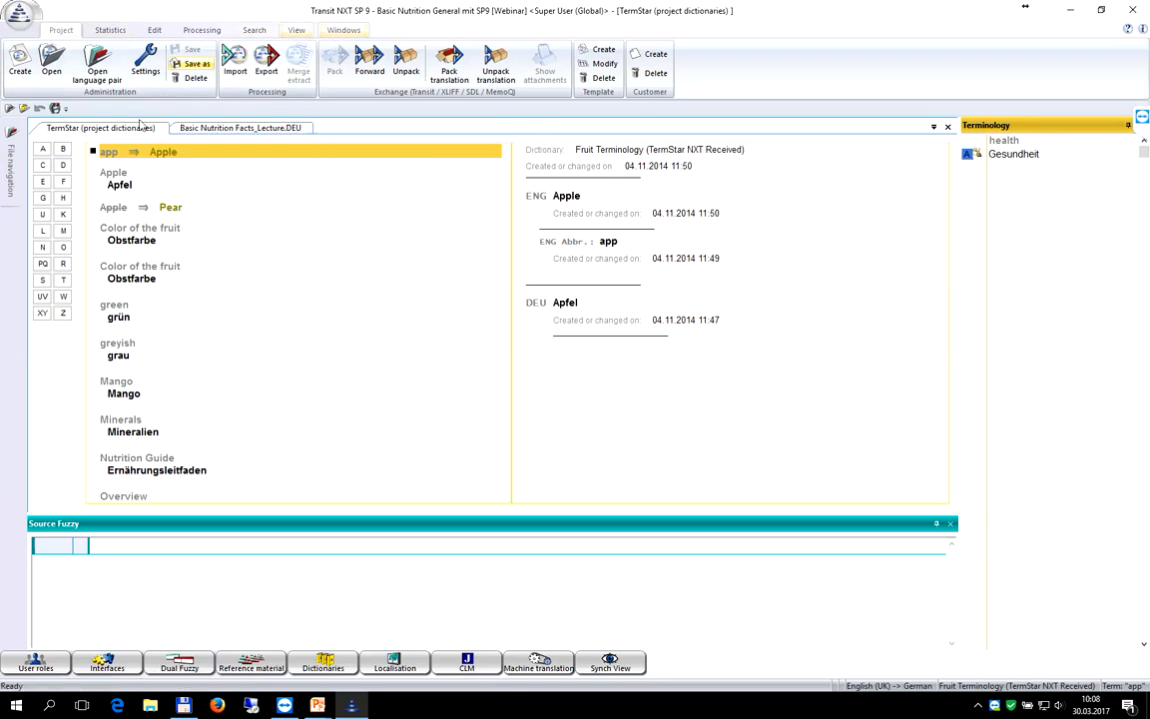
left_click(194, 130)
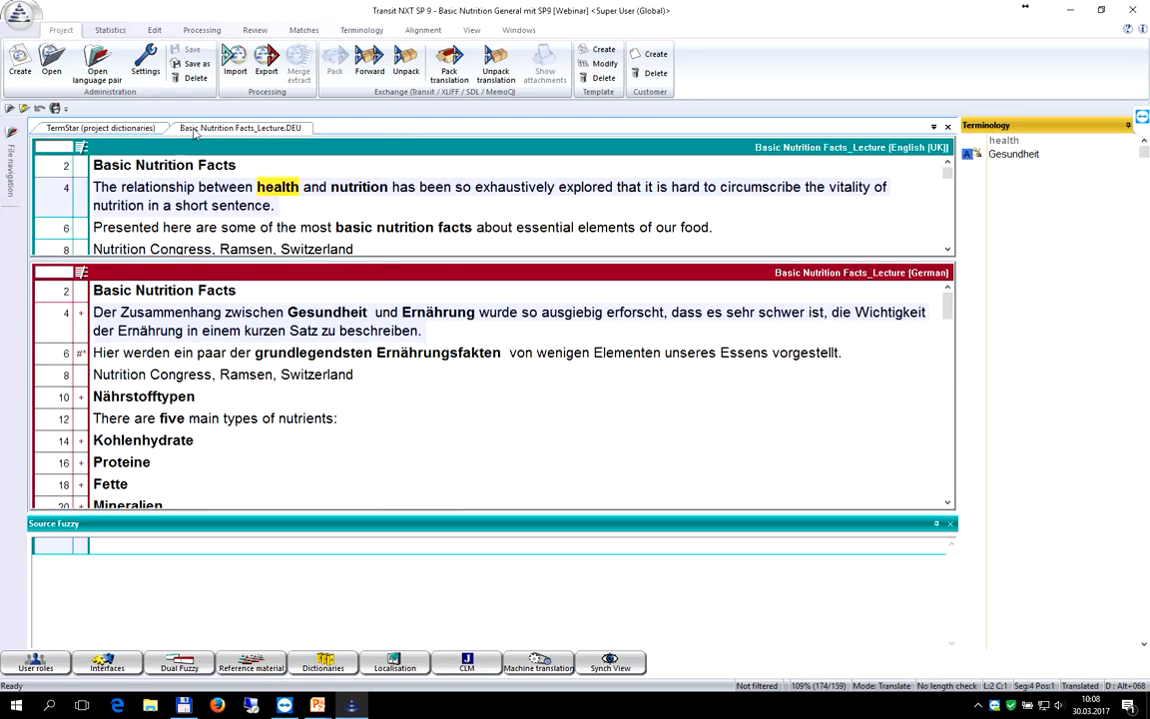
left_click(118, 130)
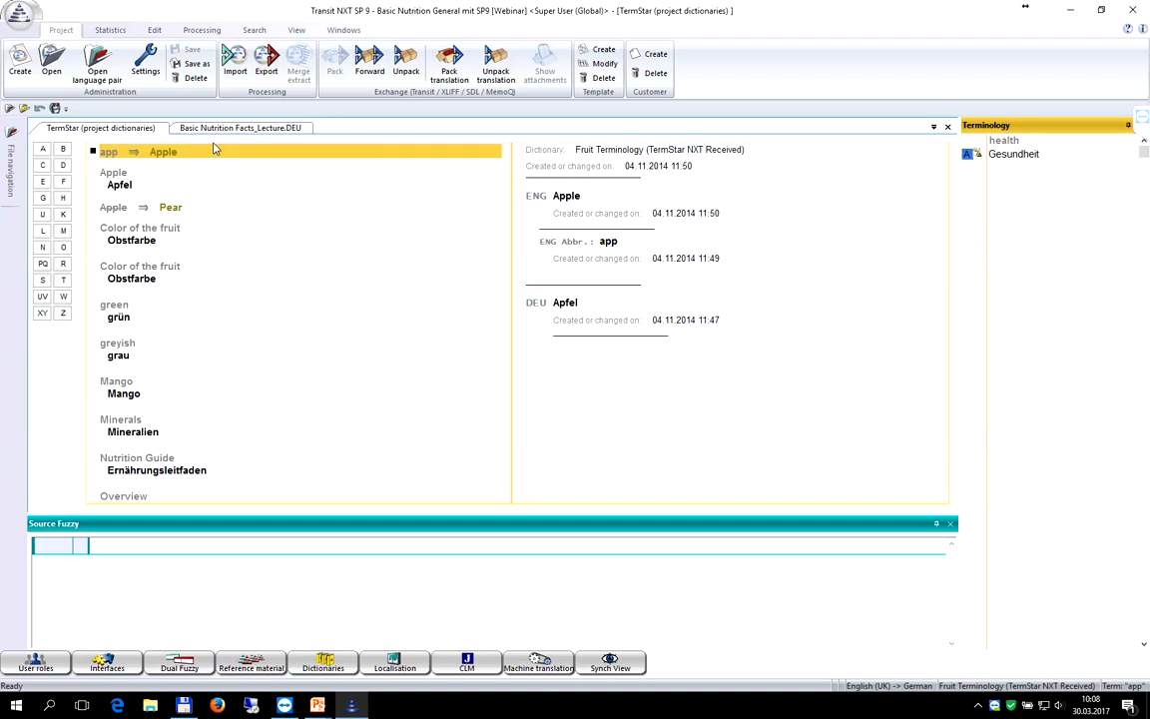
left_click(299, 34)
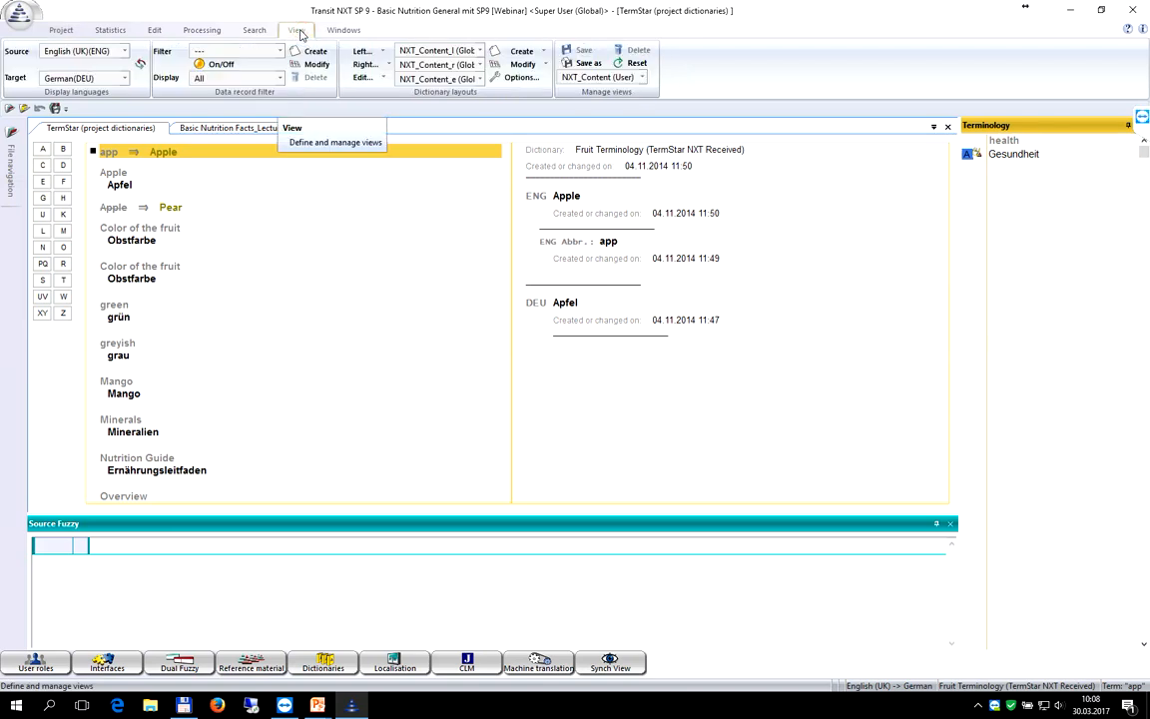
left_click(644, 77)
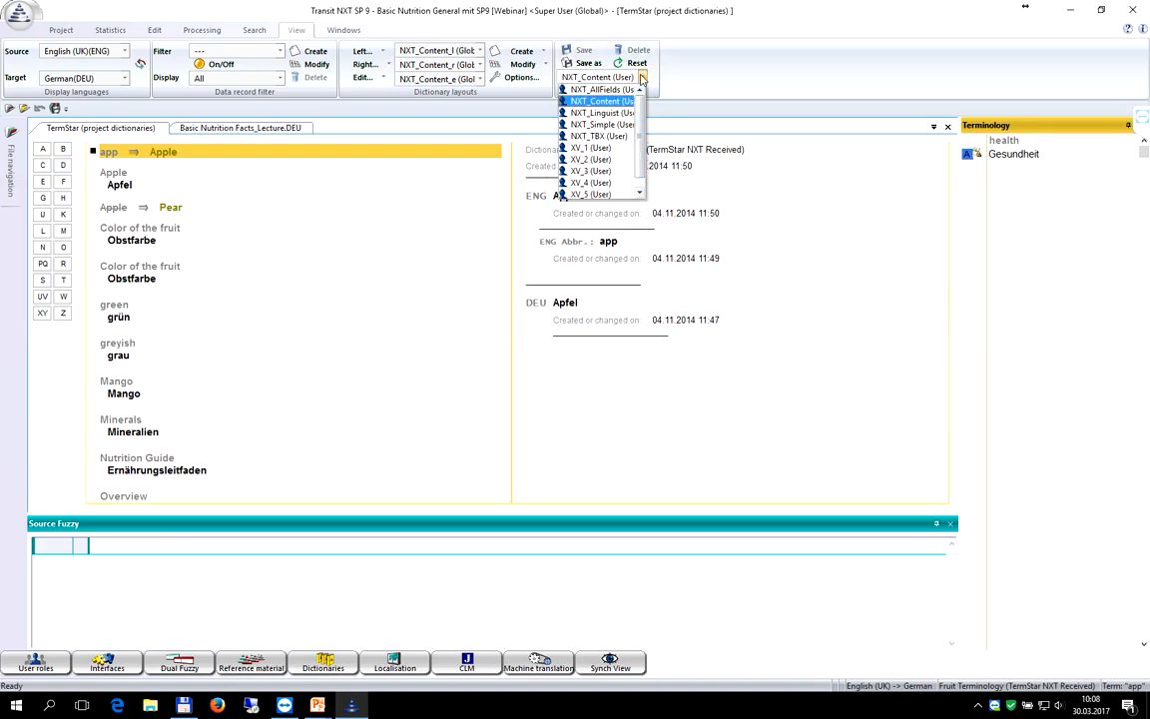
left_click(643, 78)
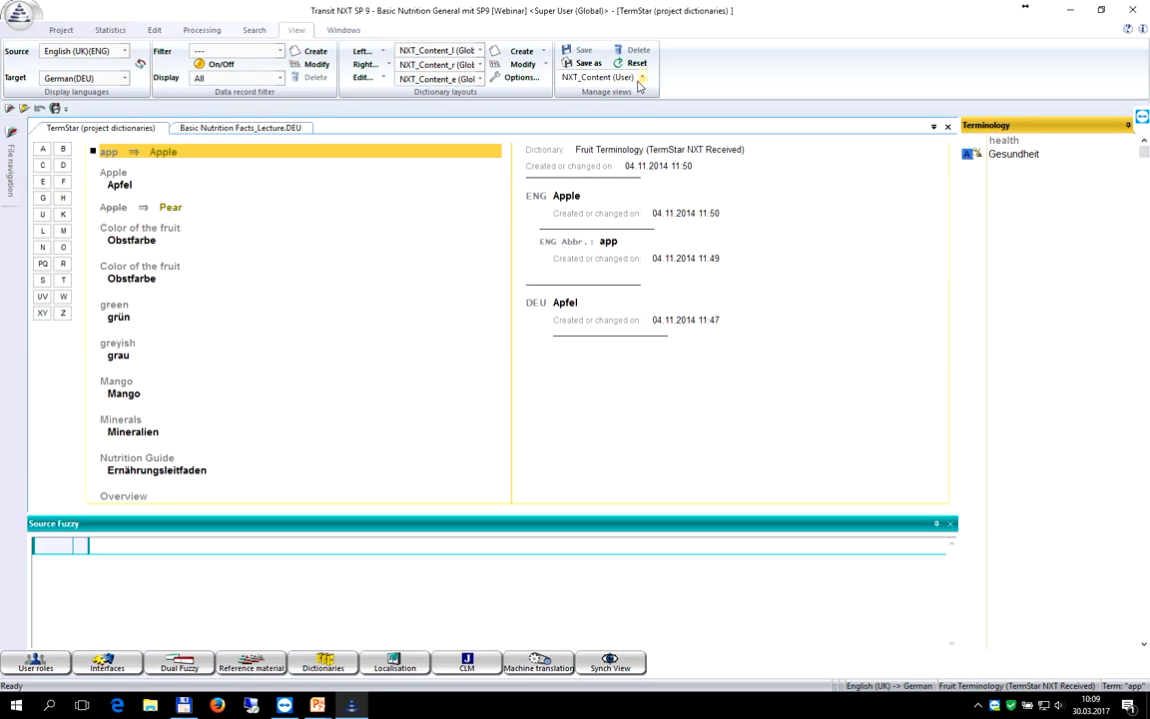
Step: Examine the saved window layouts and compare the window options with the dictionary view options
left_click(337, 33)
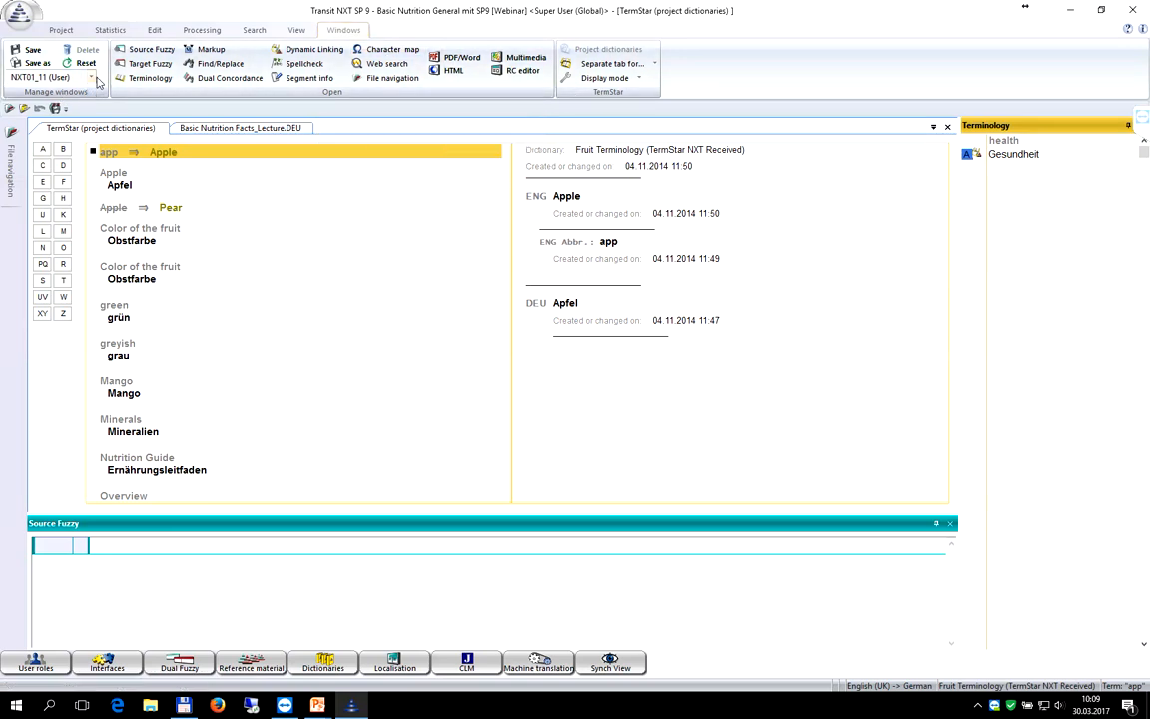
left_click(90, 80)
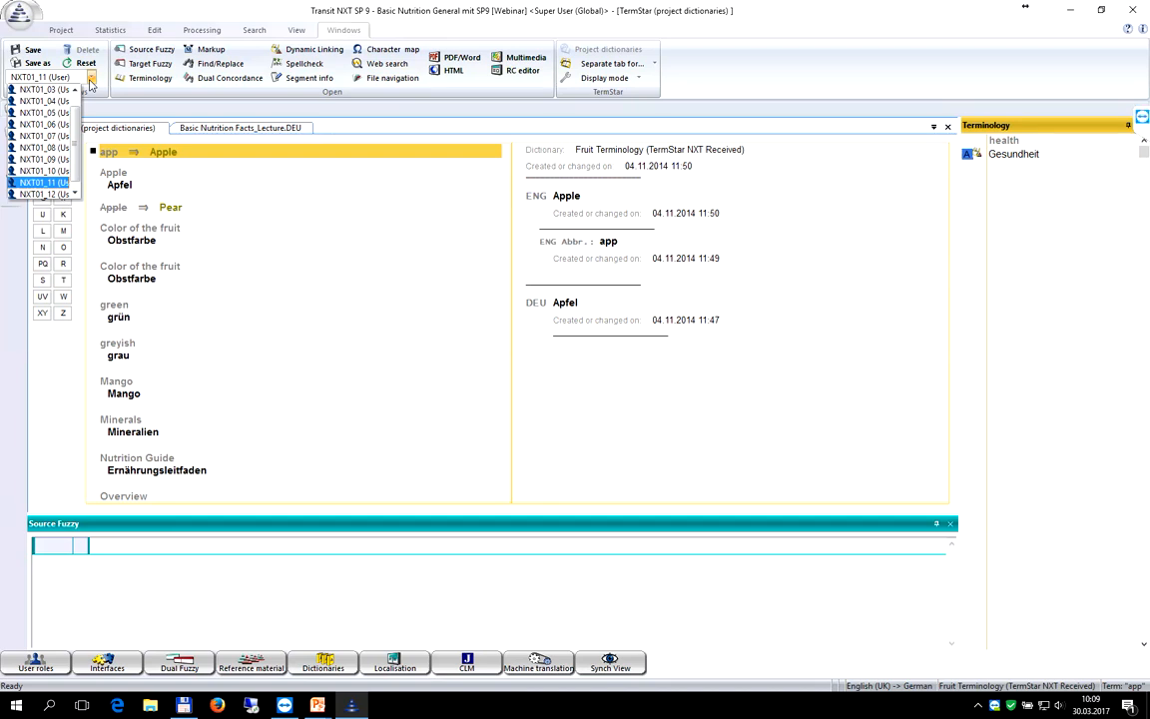
left_click(90, 80)
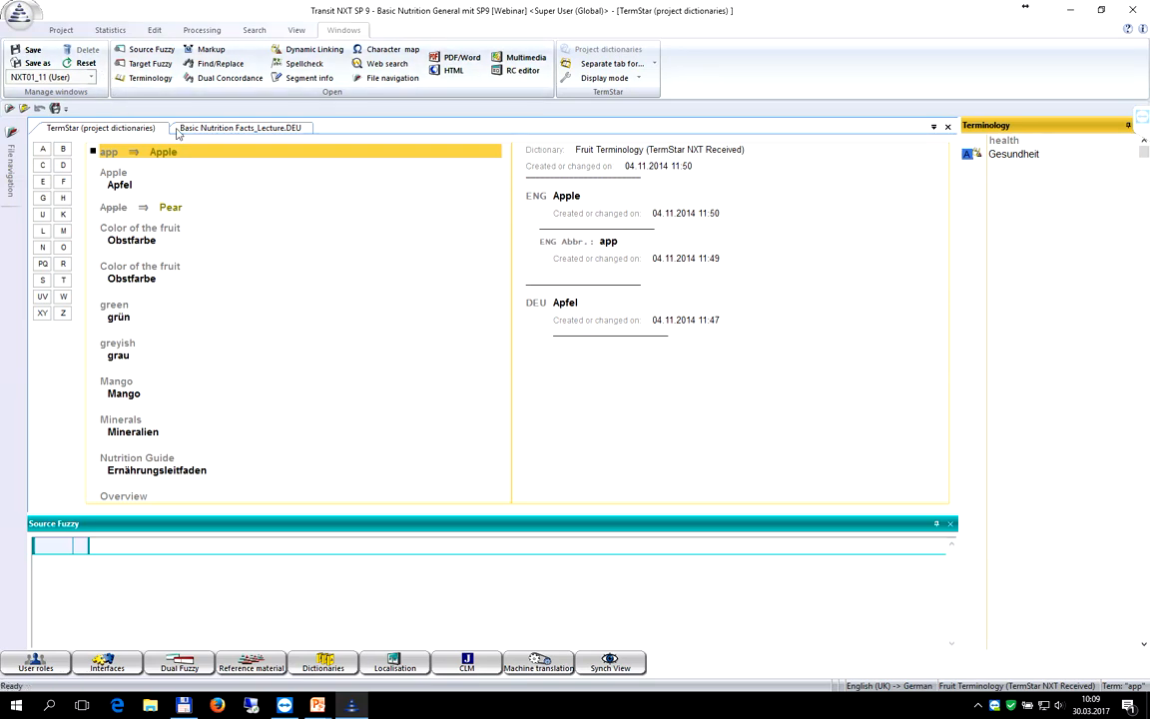
left_click(295, 31)
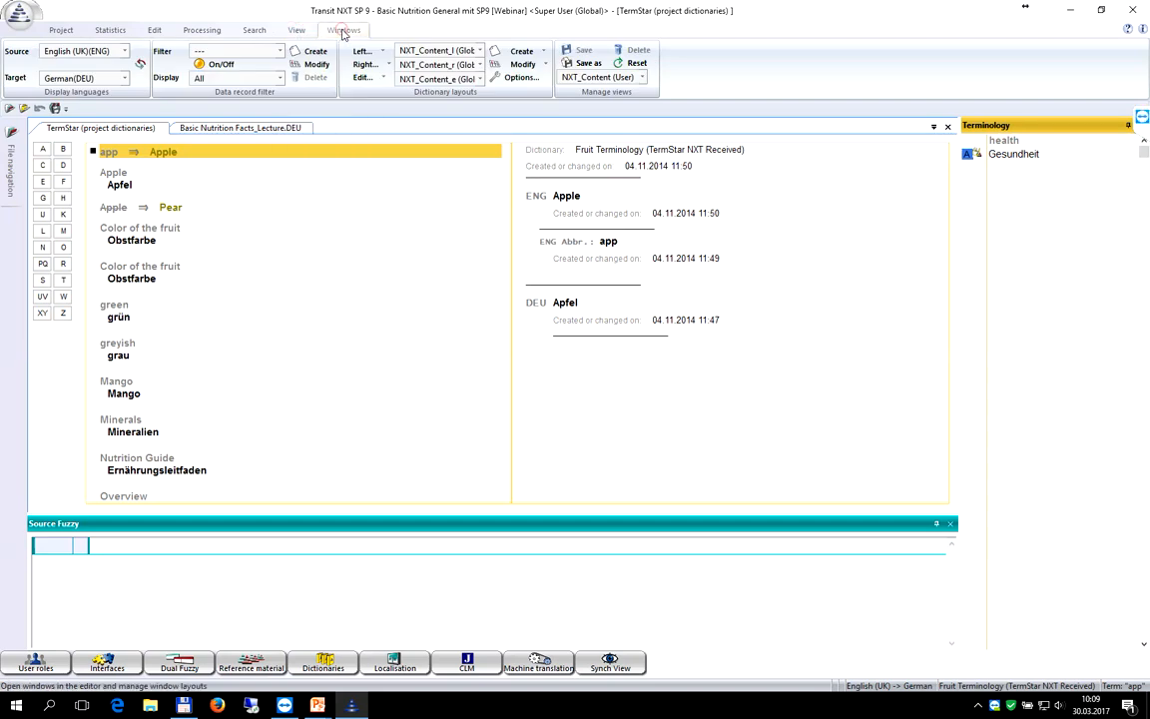
left_click(342, 30)
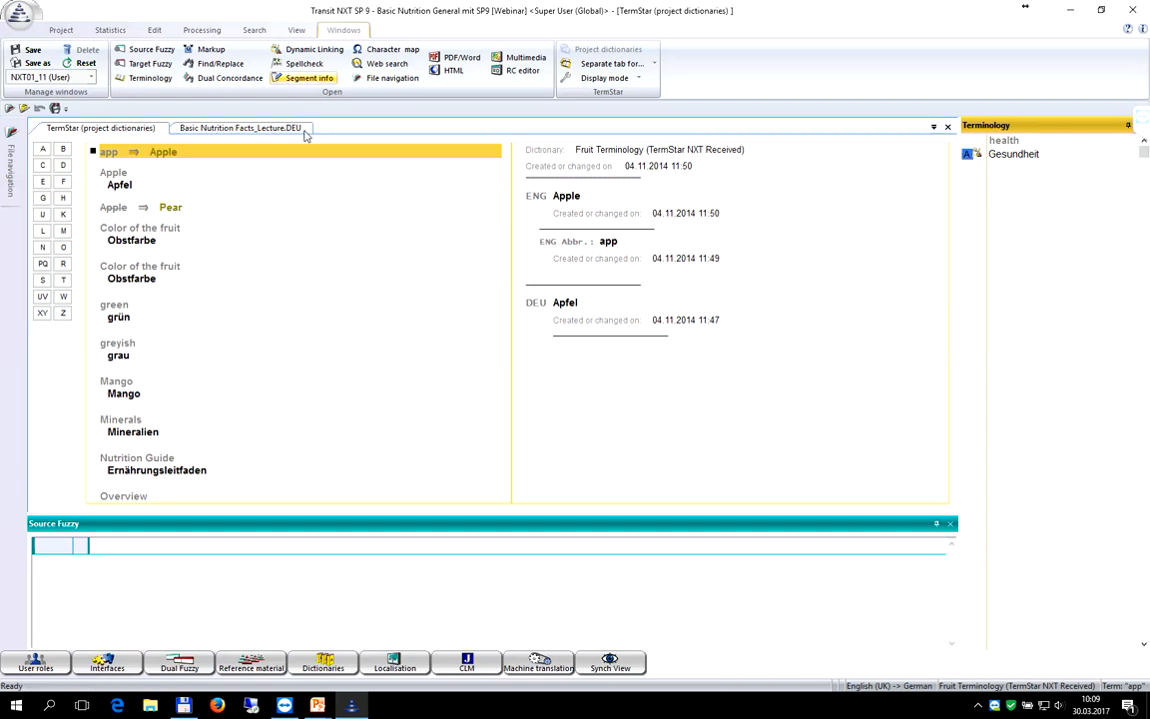
Step: Change the user role to the standard role Terminologist
left_click(62, 664)
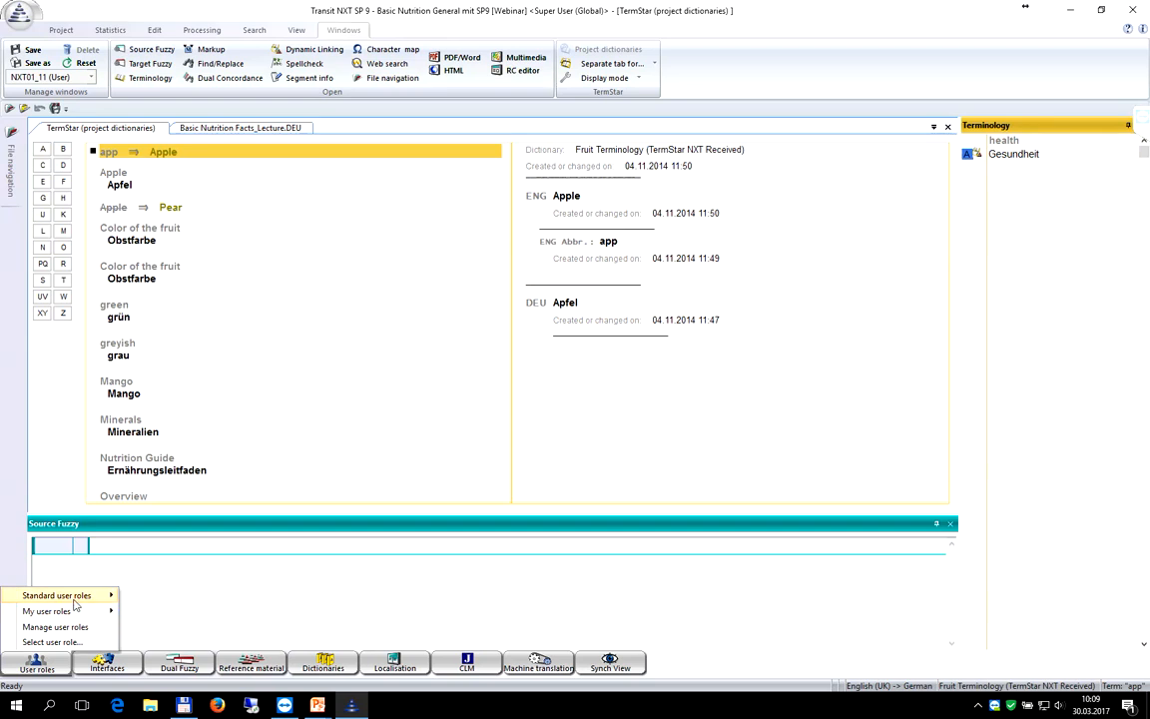
mouse_move(76, 598)
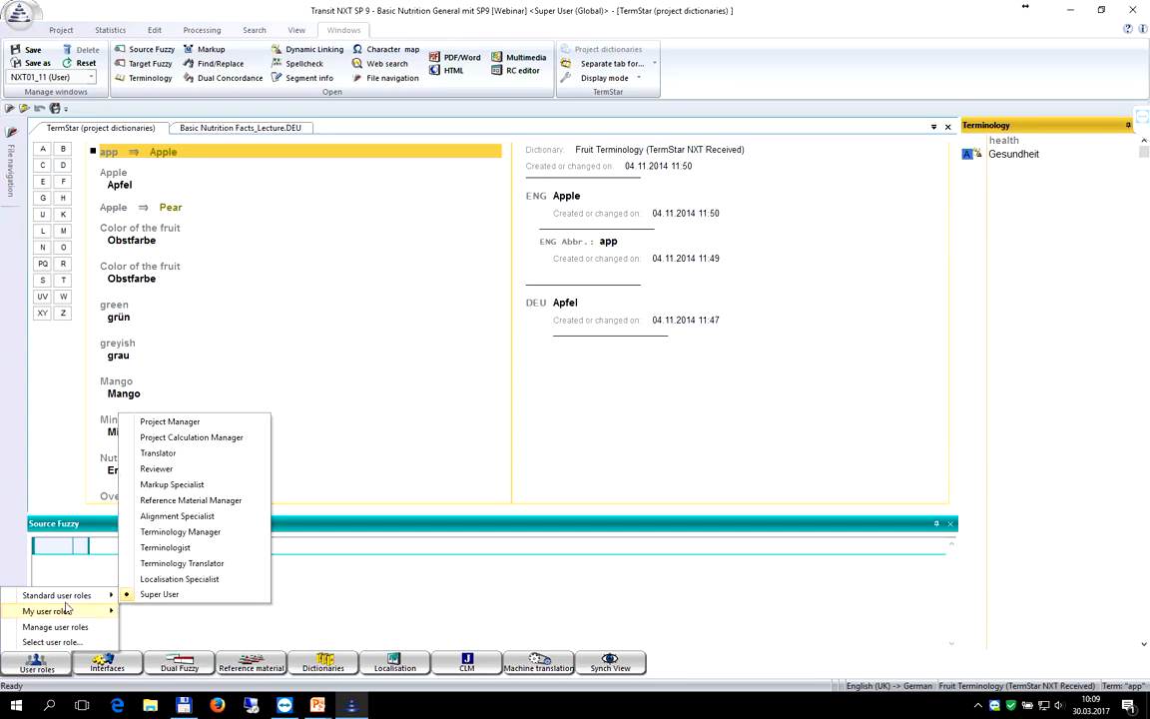
mouse_move(61, 618)
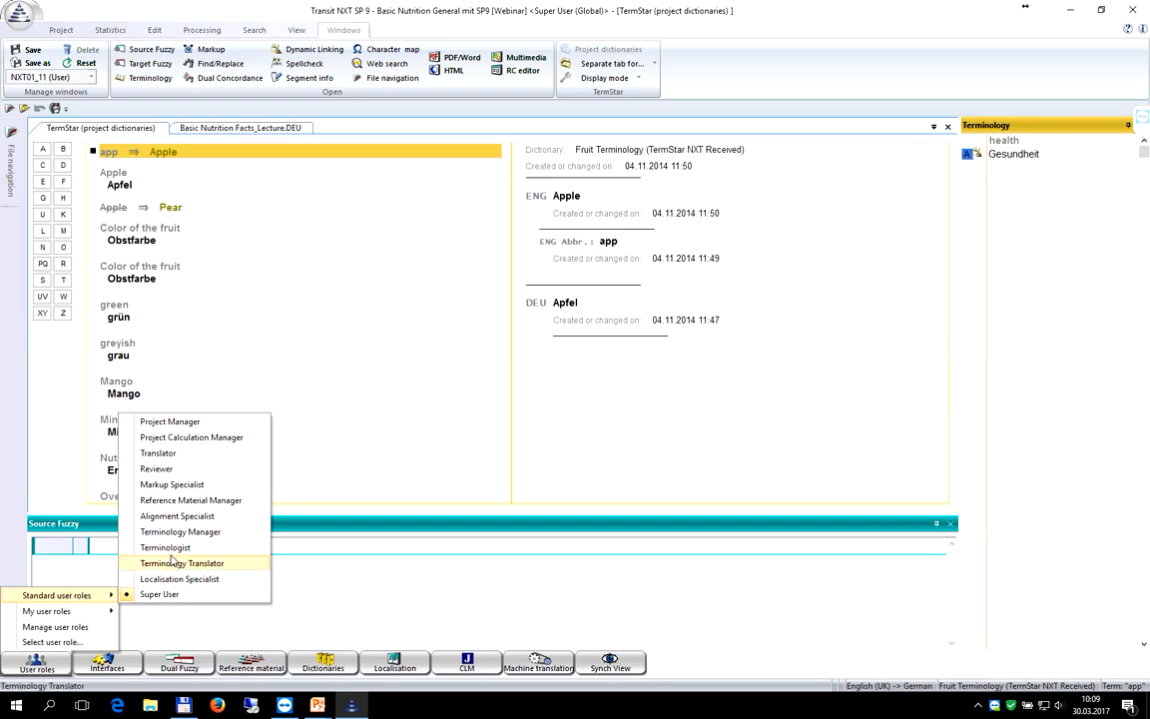
left_click(174, 547)
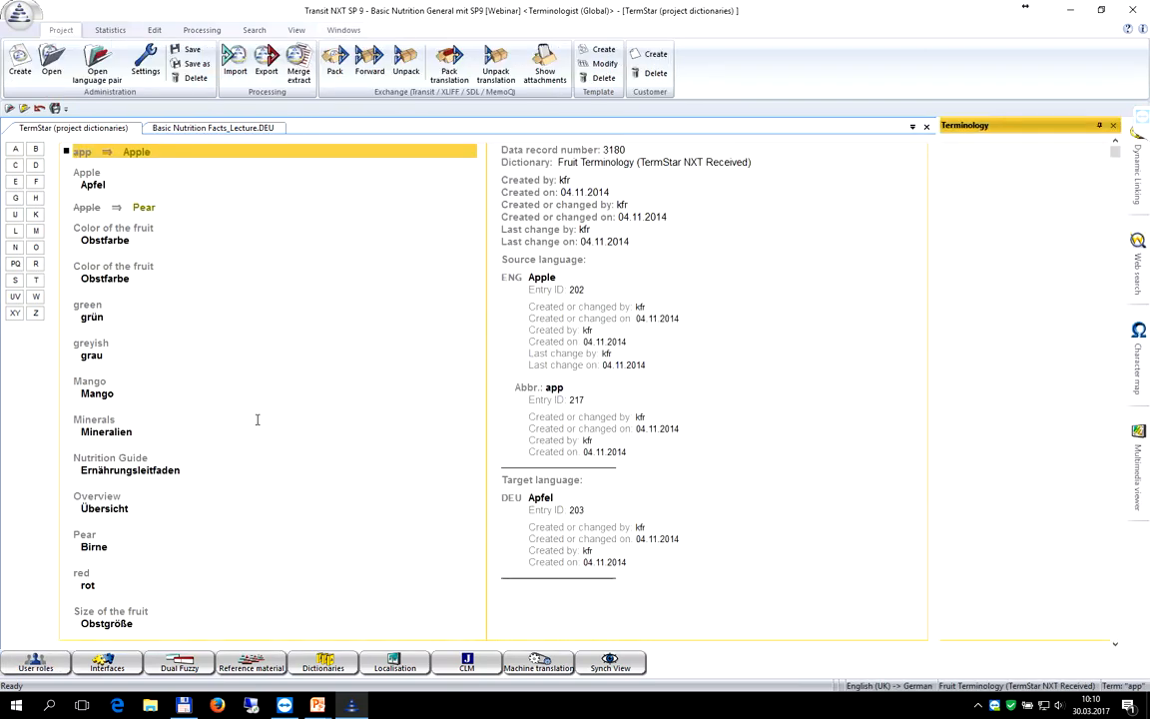
Step: Change the dictionary view to NXT_Simple (User)
left_click(297, 31)
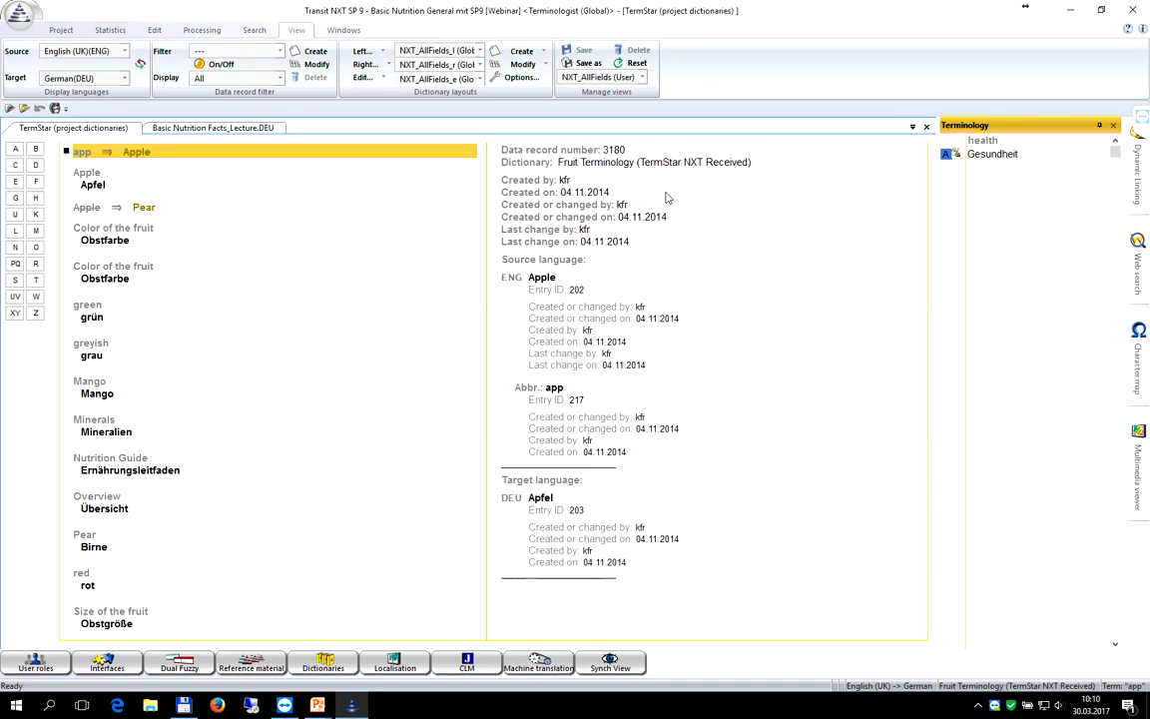
left_click(642, 79)
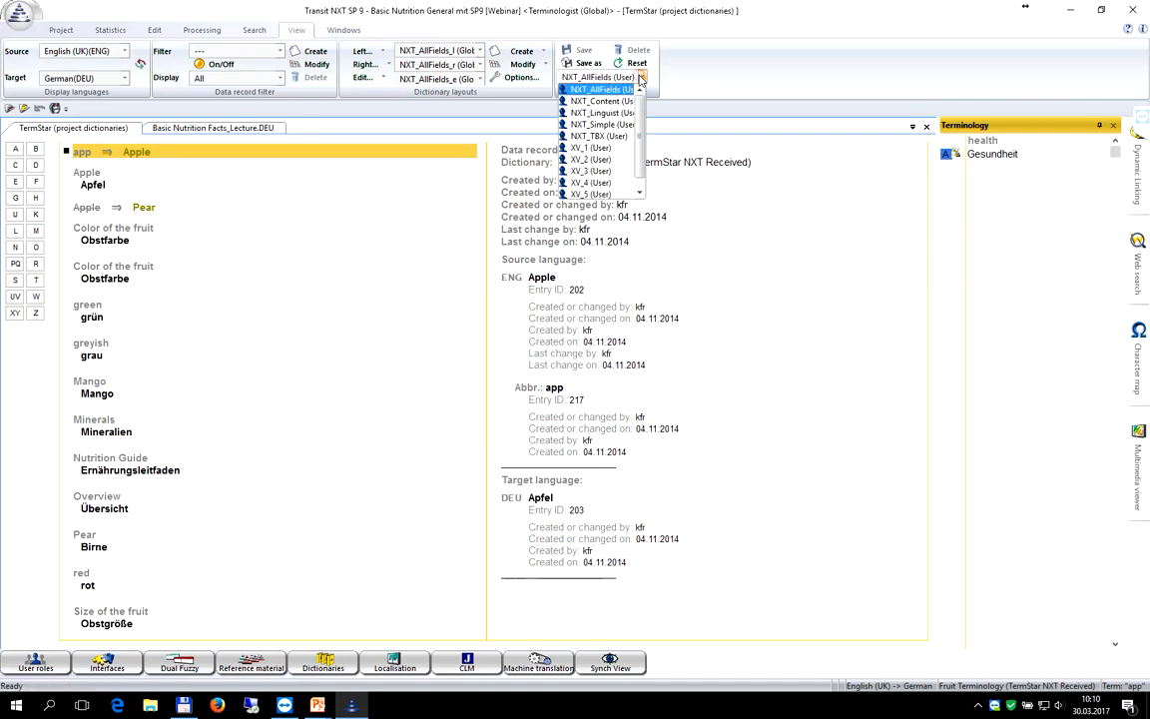
left_click(603, 125)
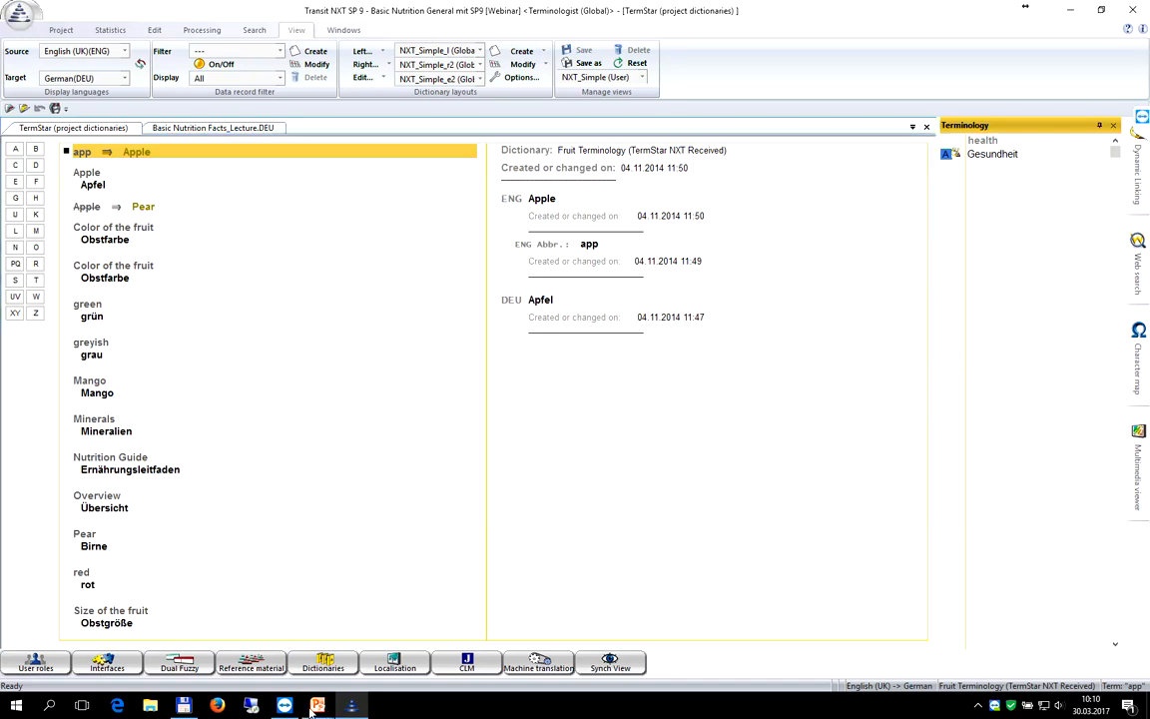
Step: Switch to the running PowerPoint slide show and advance to the slide on TermStar NXT databases and dictionaries
mouse_move(311, 711)
mouse_move(285, 654)
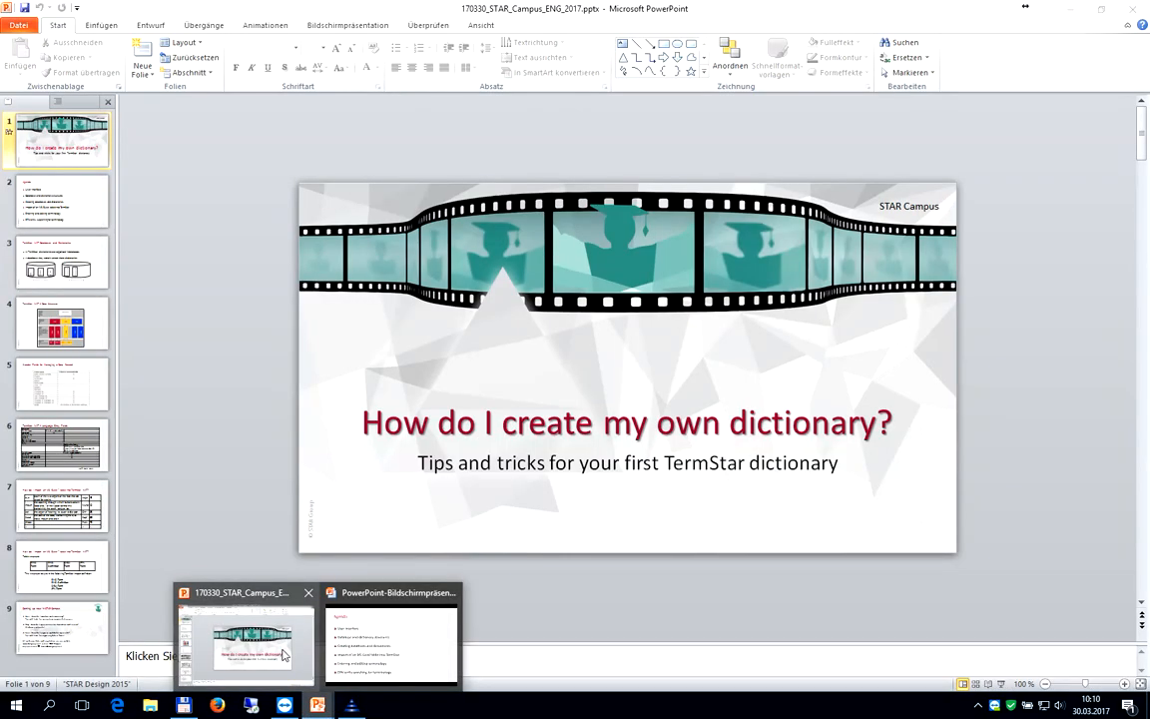
left_click(372, 646)
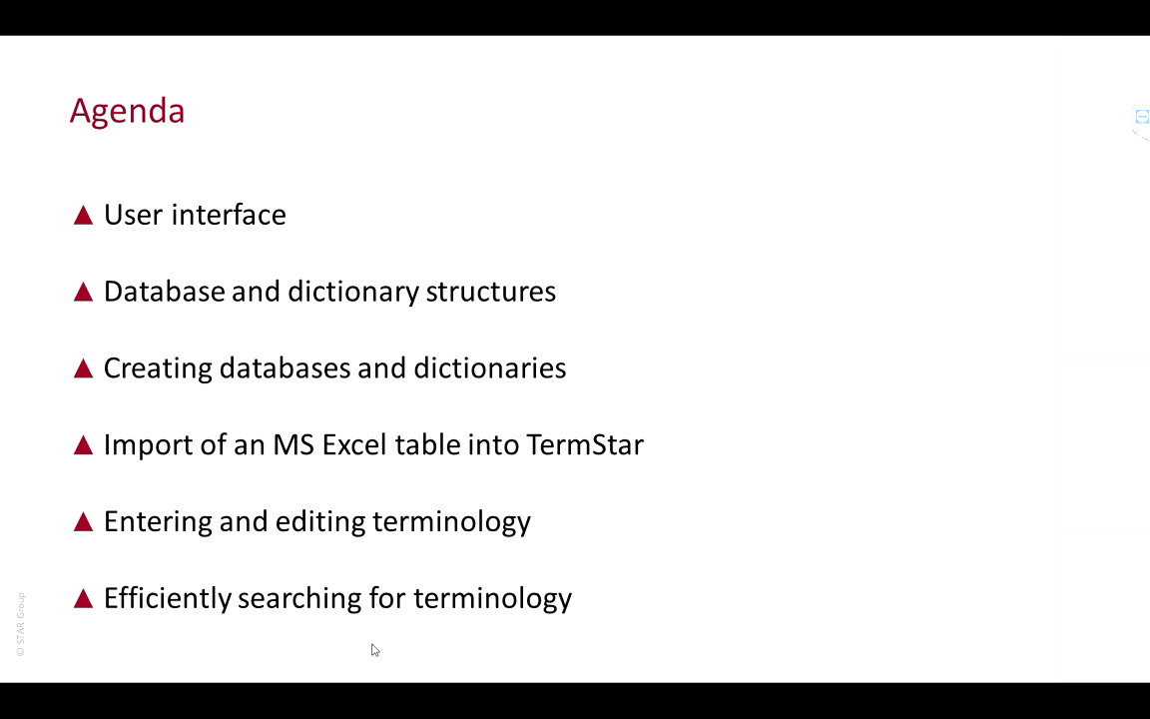
left_click(371, 645)
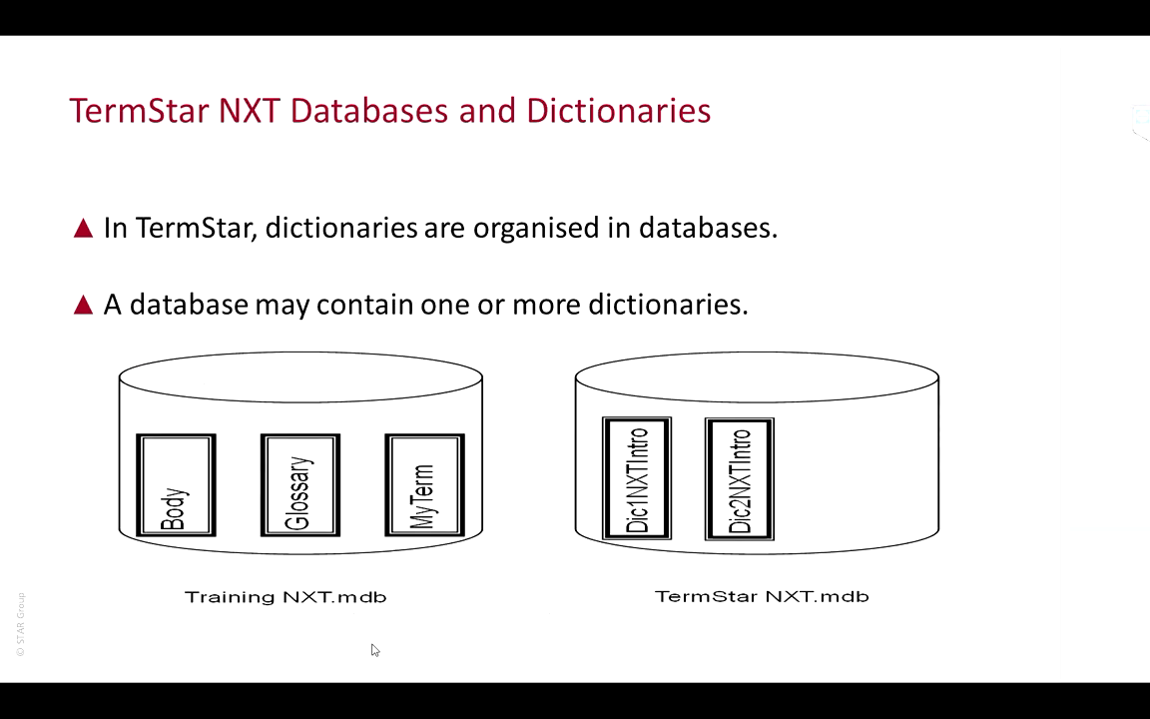
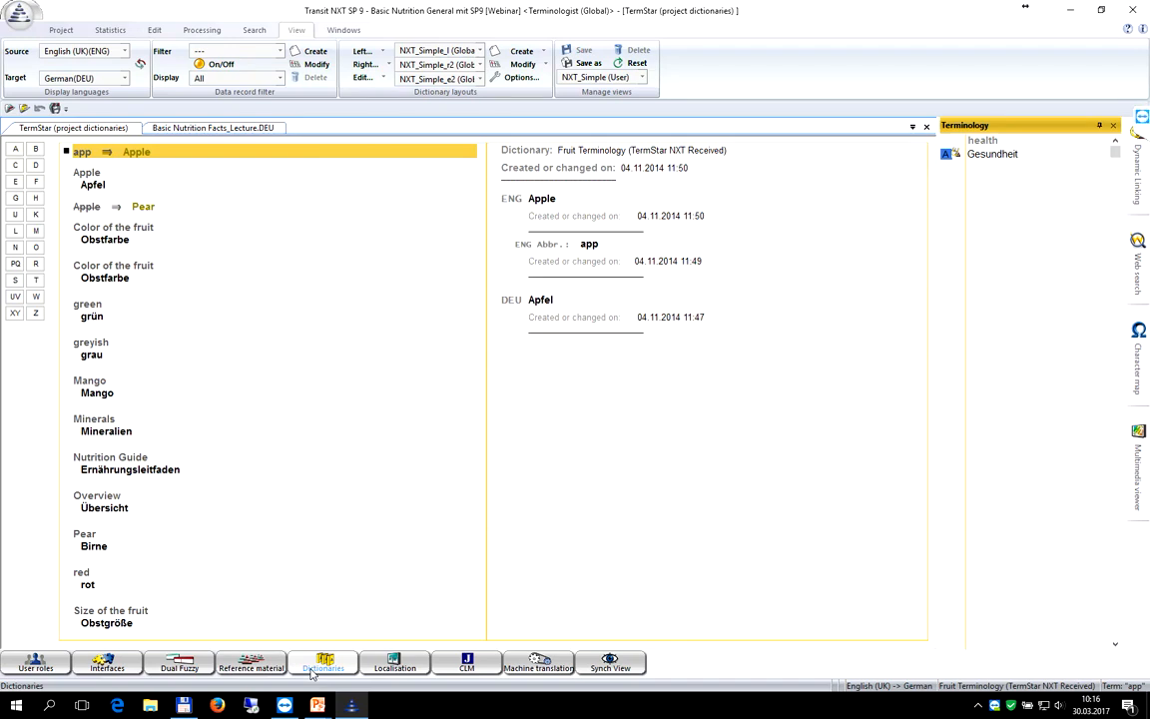
Step: Open the workbook bodyNXT.xls from the Webinar TermStar Data folder on the desktop in Excel
key("super+d")
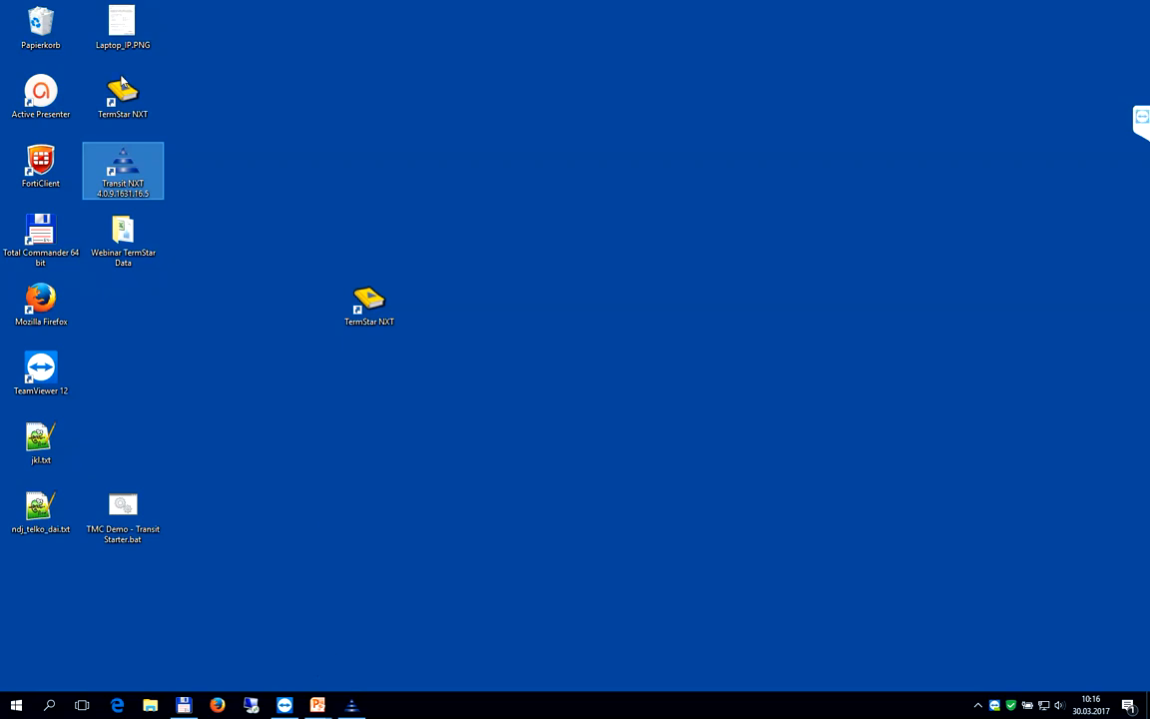
left_click(130, 230)
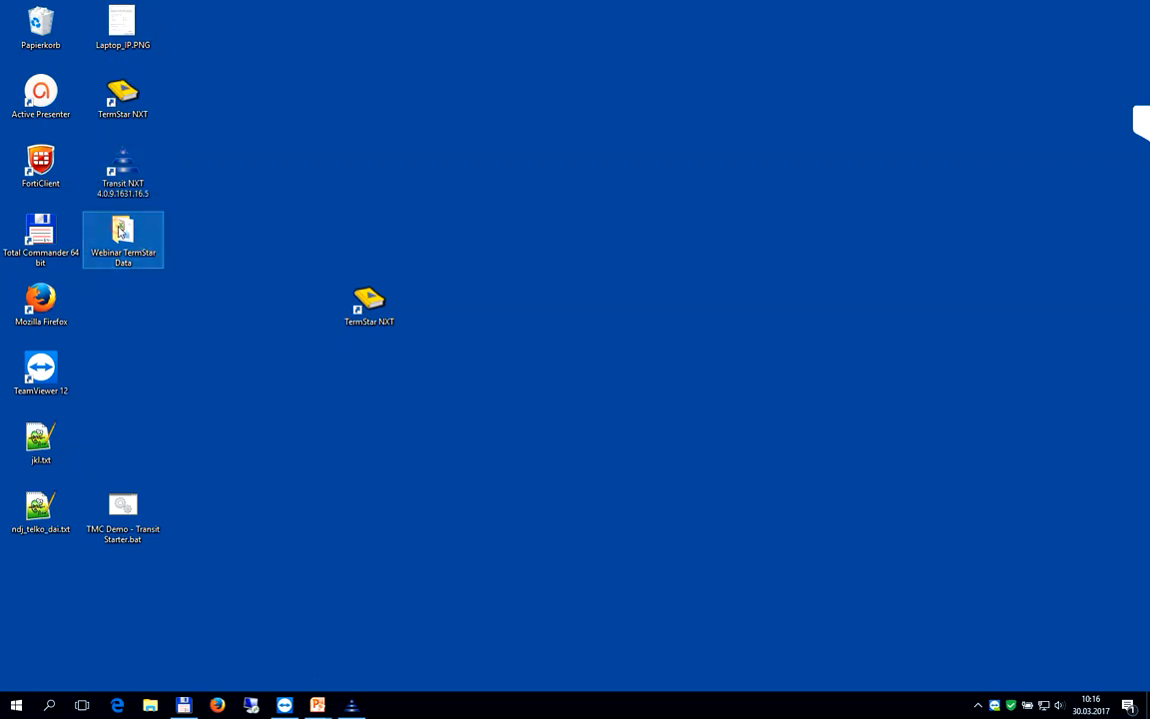
double_click(120, 232)
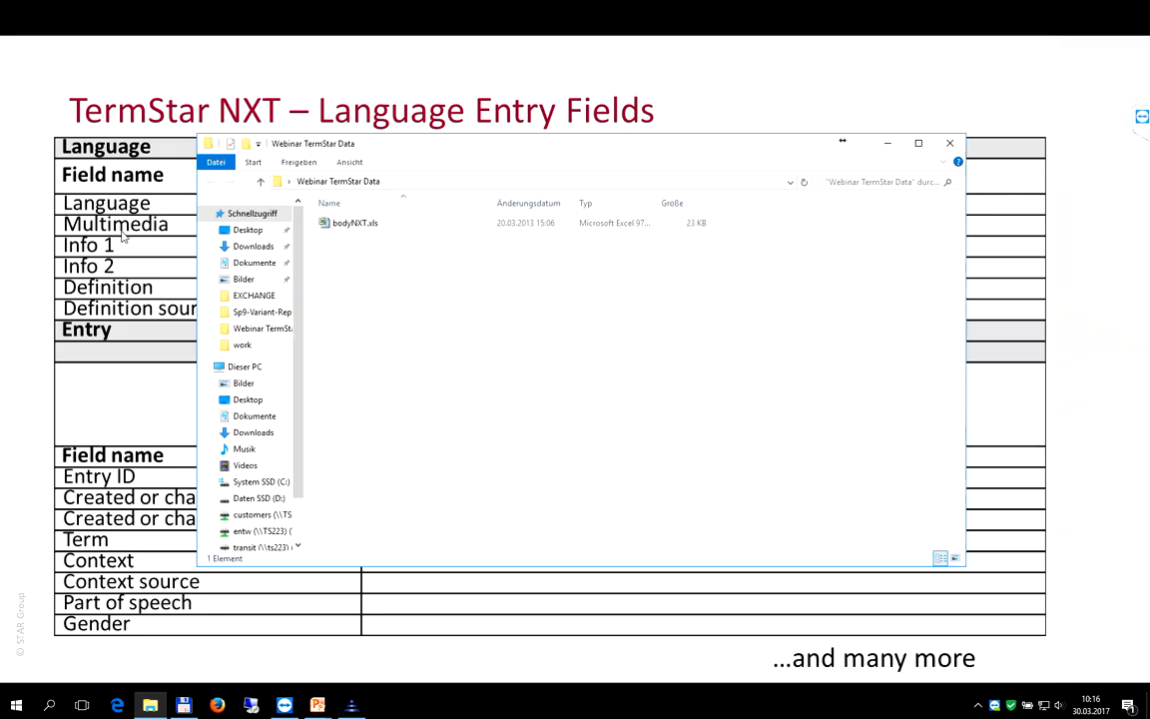
left_click(352, 226)
double_click(353, 226)
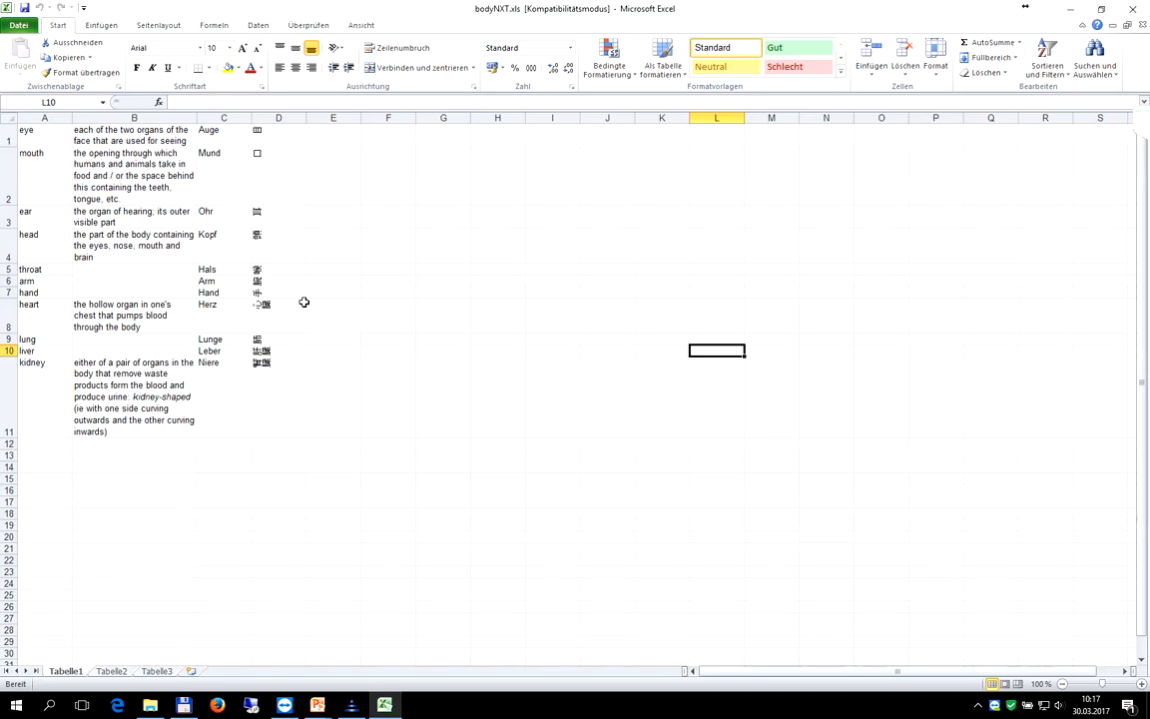
Step: Save the active sheet as a Unicode Text file named bodyNXT.txt in the same folder, accepting the format limitations
left_click(14, 25)
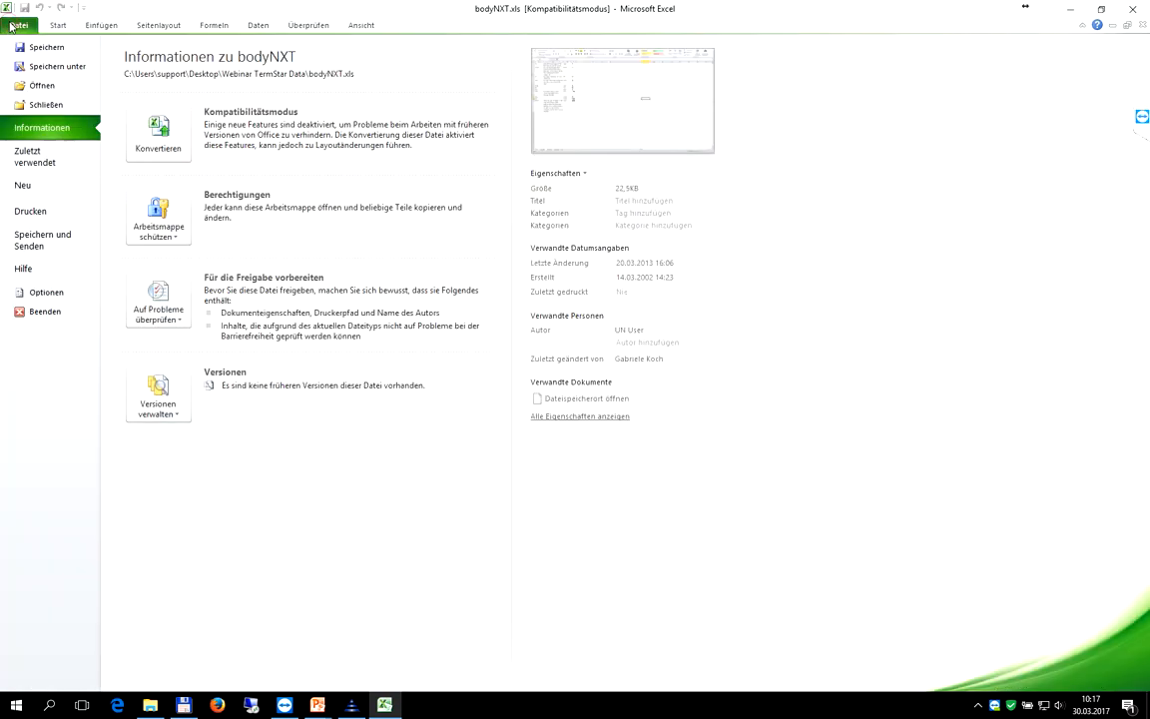
key("Escape")
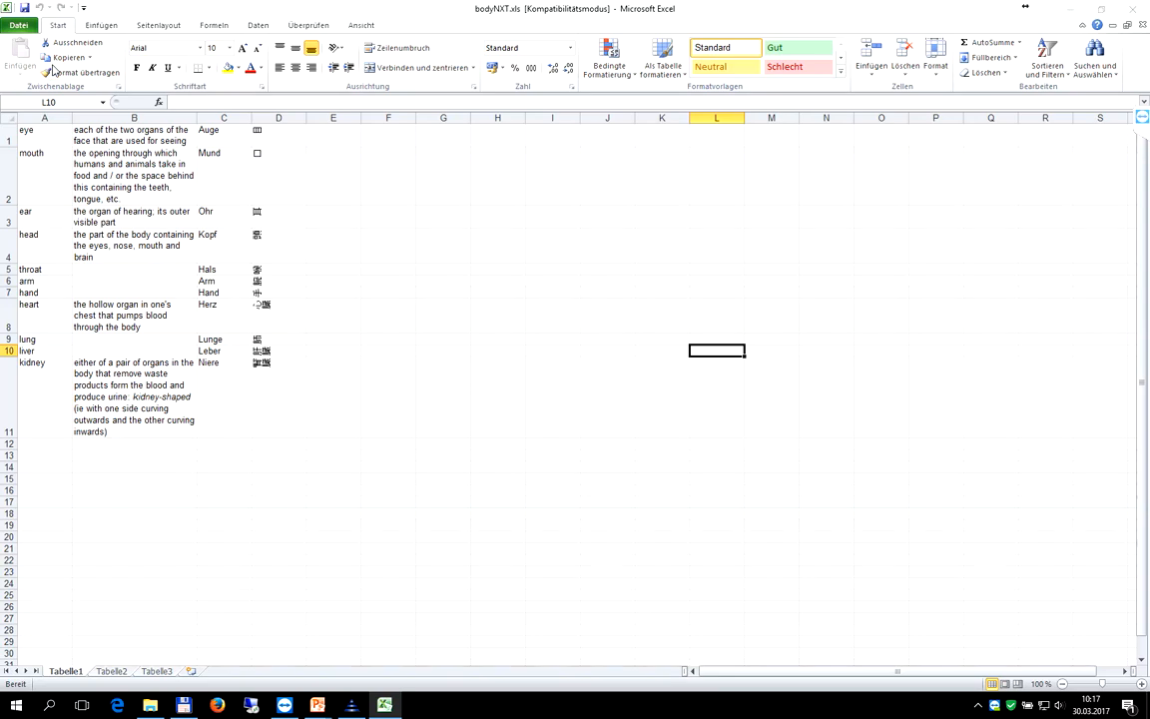
key("F12")
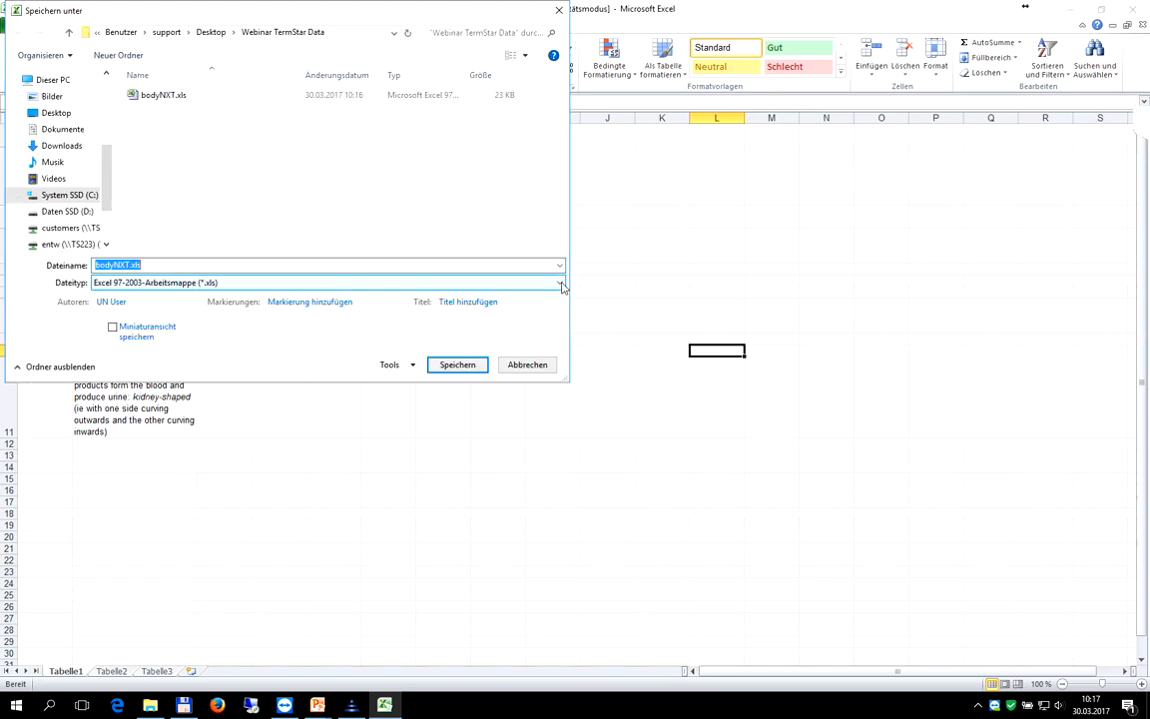
left_click(562, 287)
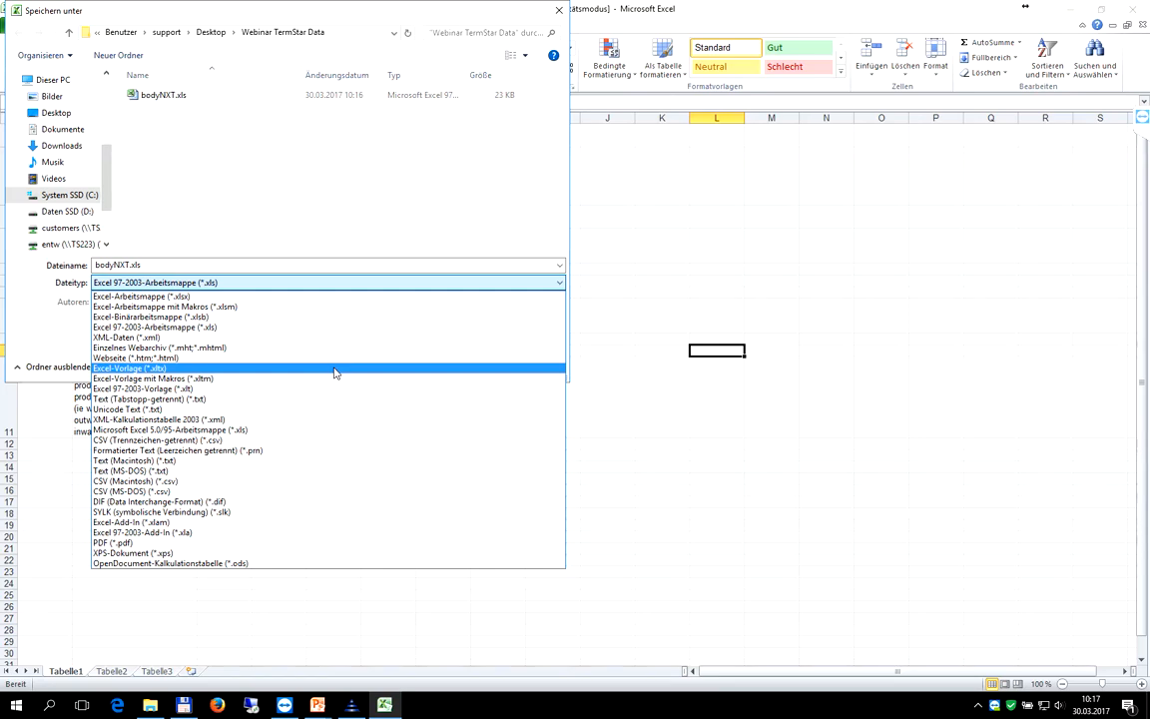
left_click(123, 409)
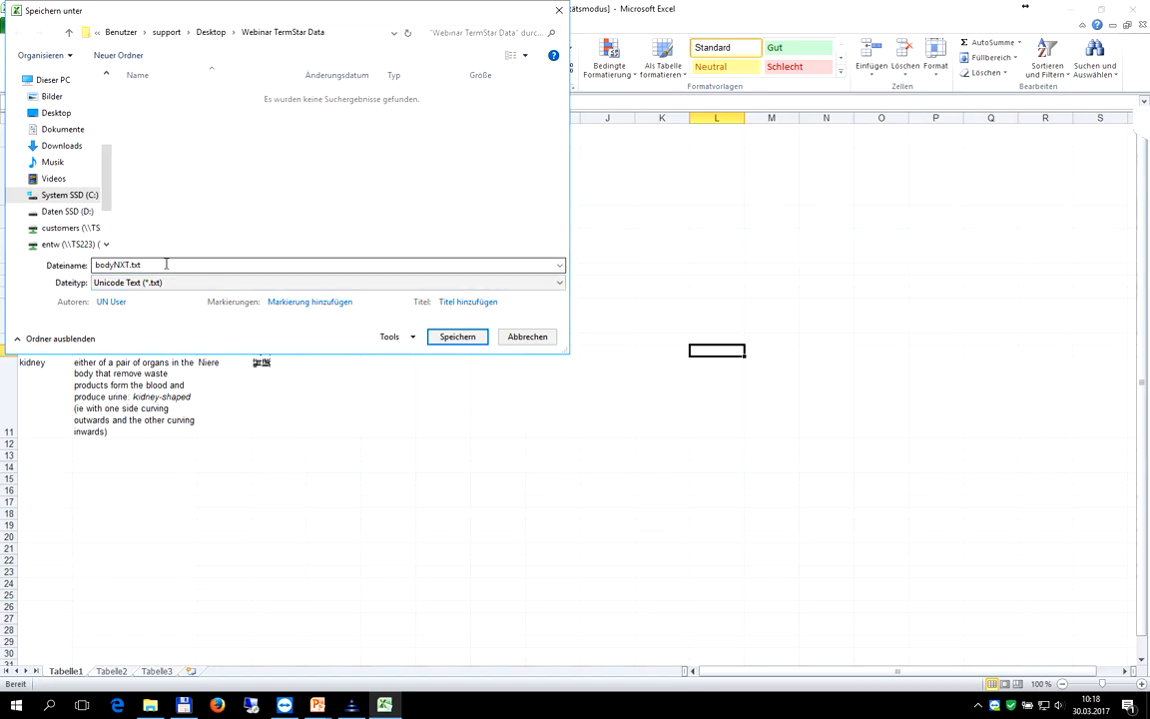
left_click(458, 336)
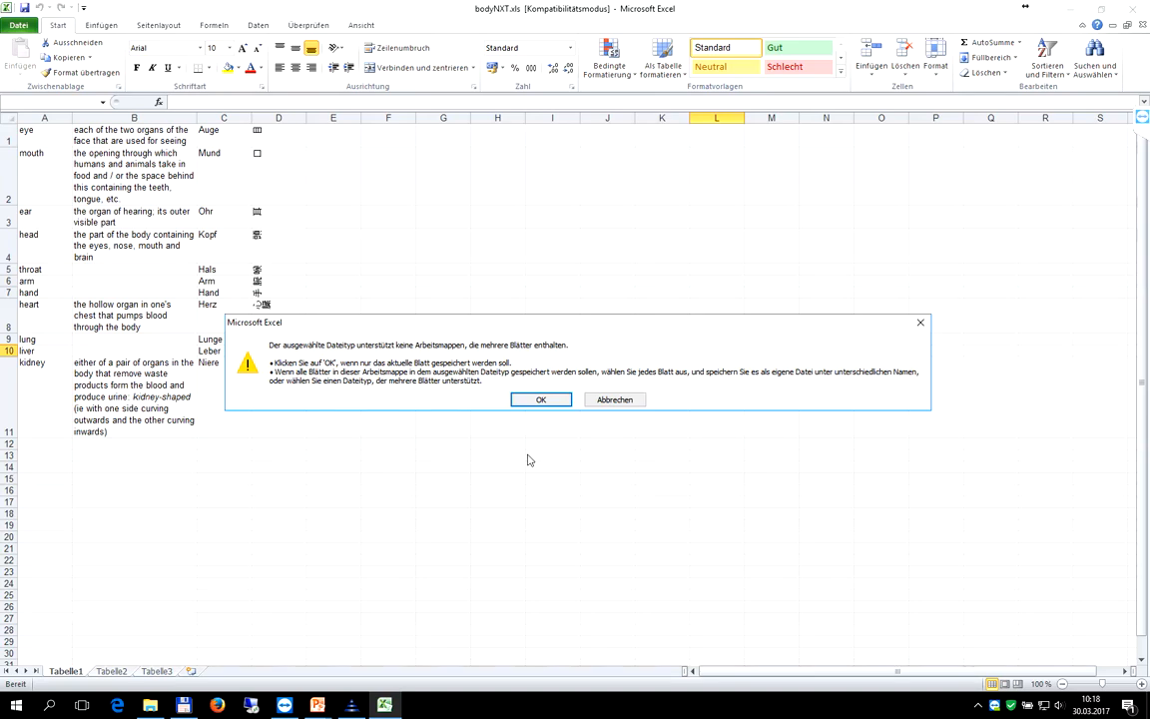
left_click(539, 401)
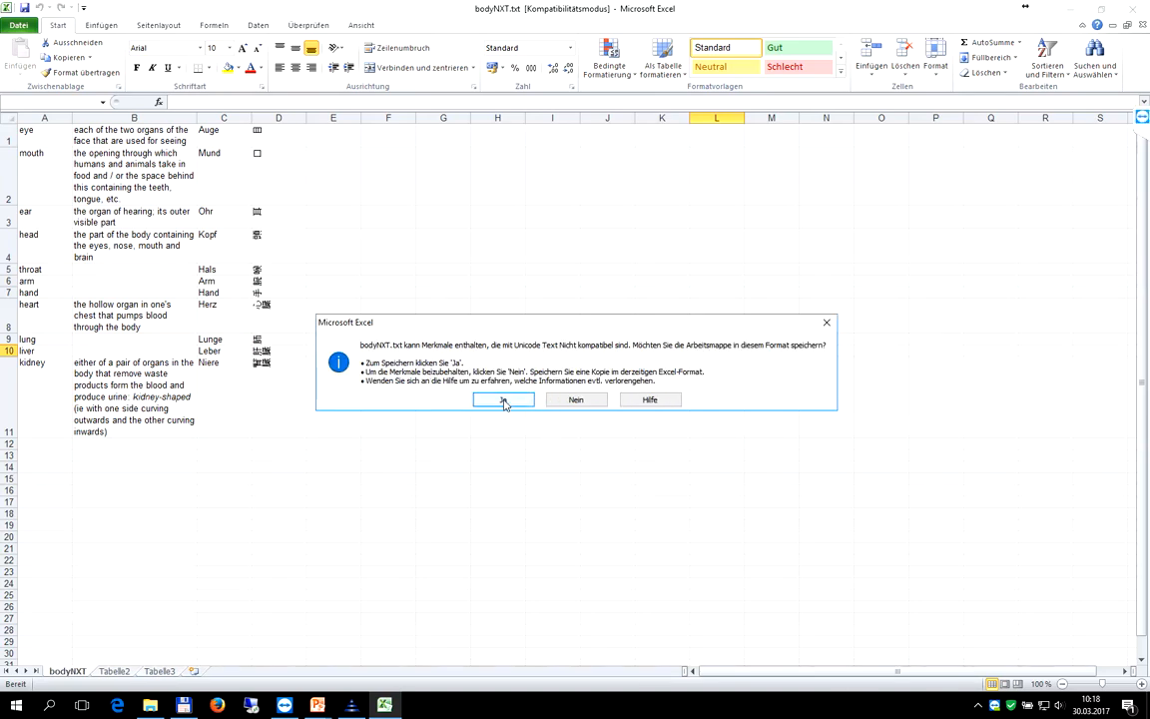
left_click(504, 401)
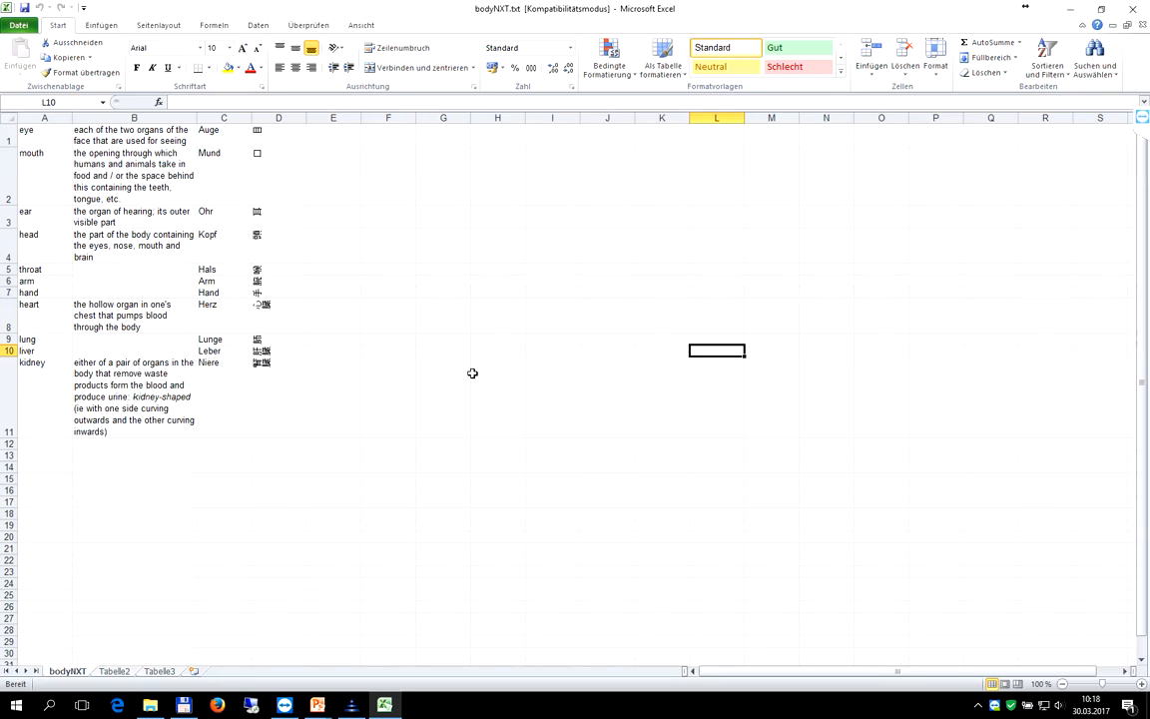
Step: Close the bodyNXT.txt workbook without saving again and close the Webinar TermStar Data folder window
left_click(1132, 8)
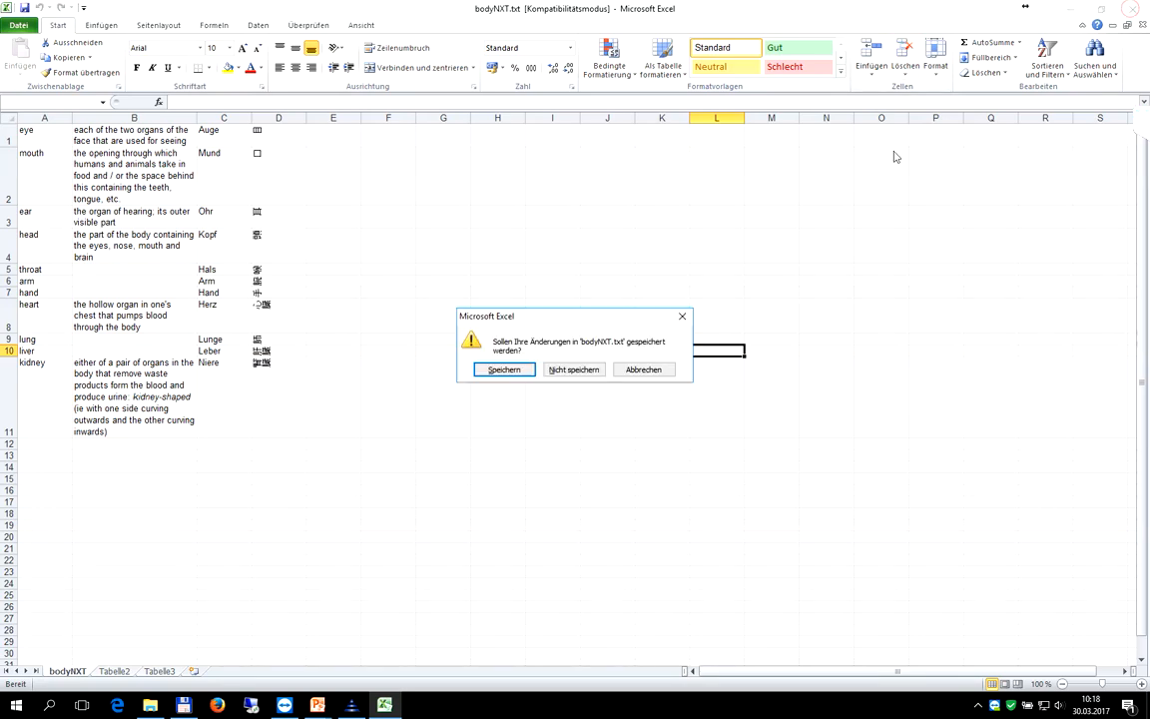
left_click(565, 375)
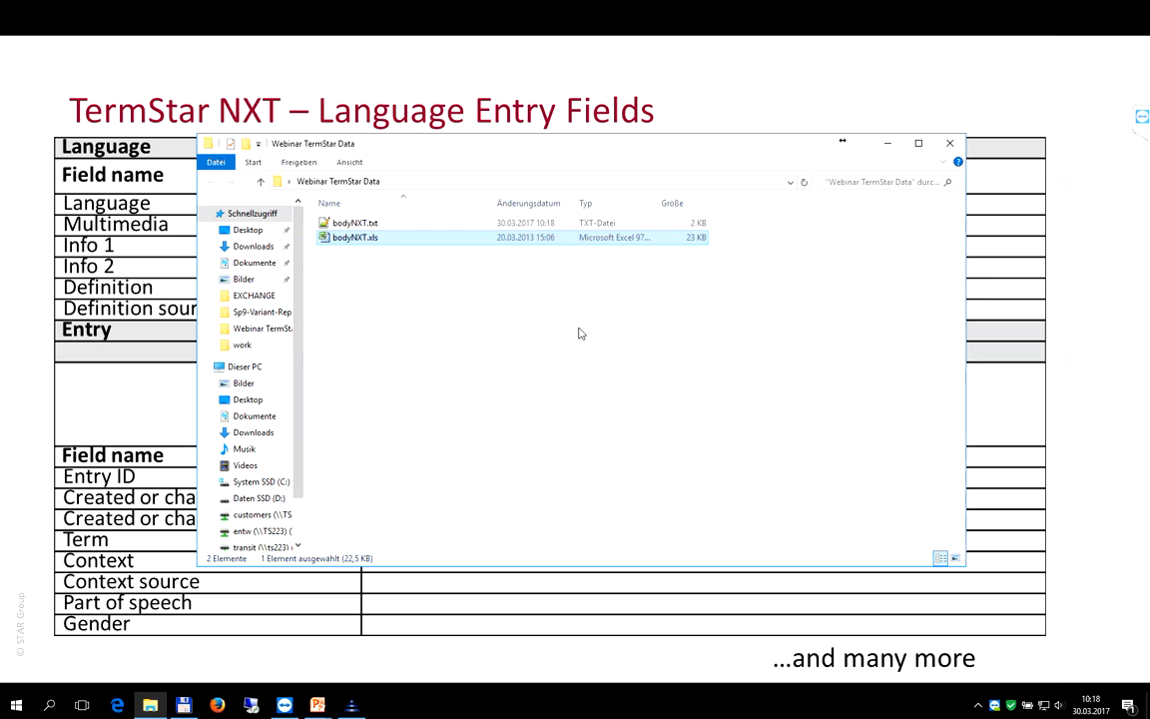
left_click(949, 146)
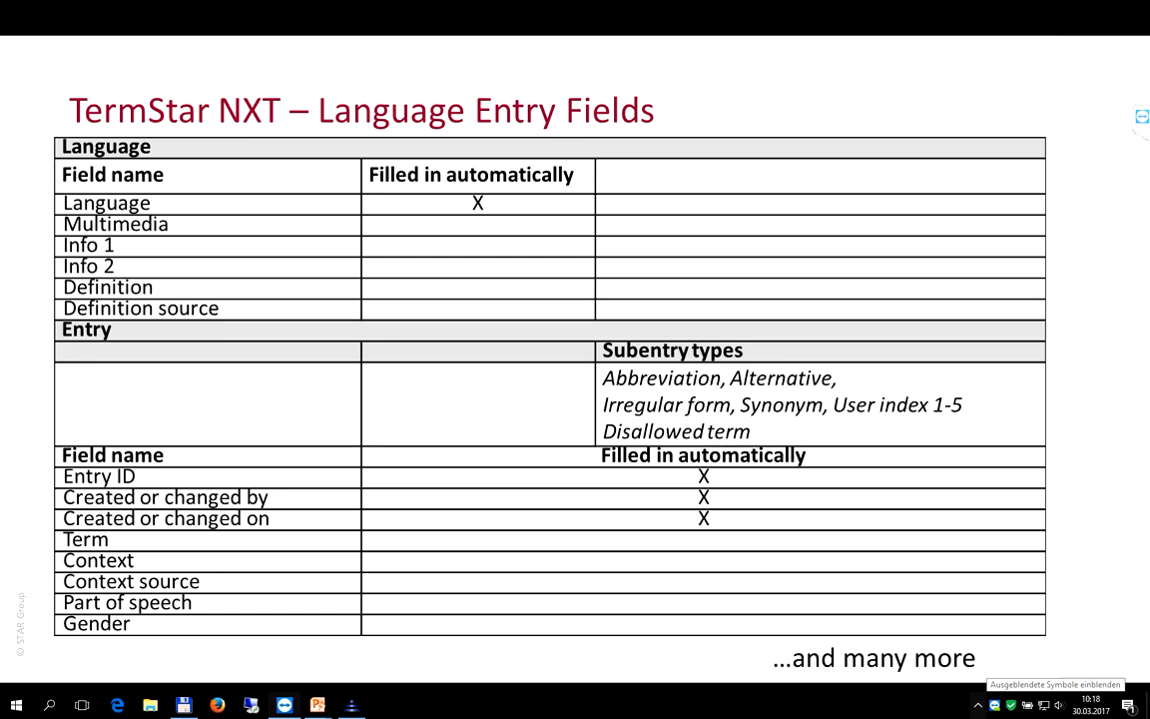
Step: Switch to Transit NXT and start creating a new dictionary database with the Access Database (Access) ODBC driver
left_click(350, 705)
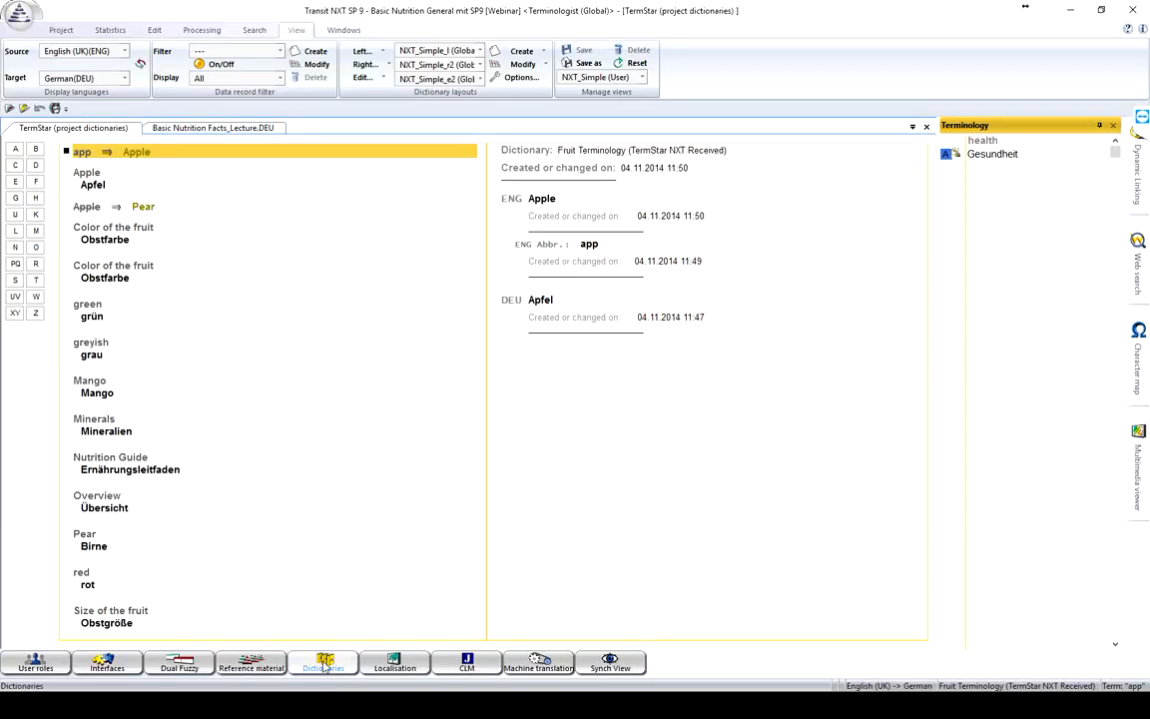
left_click(325, 661)
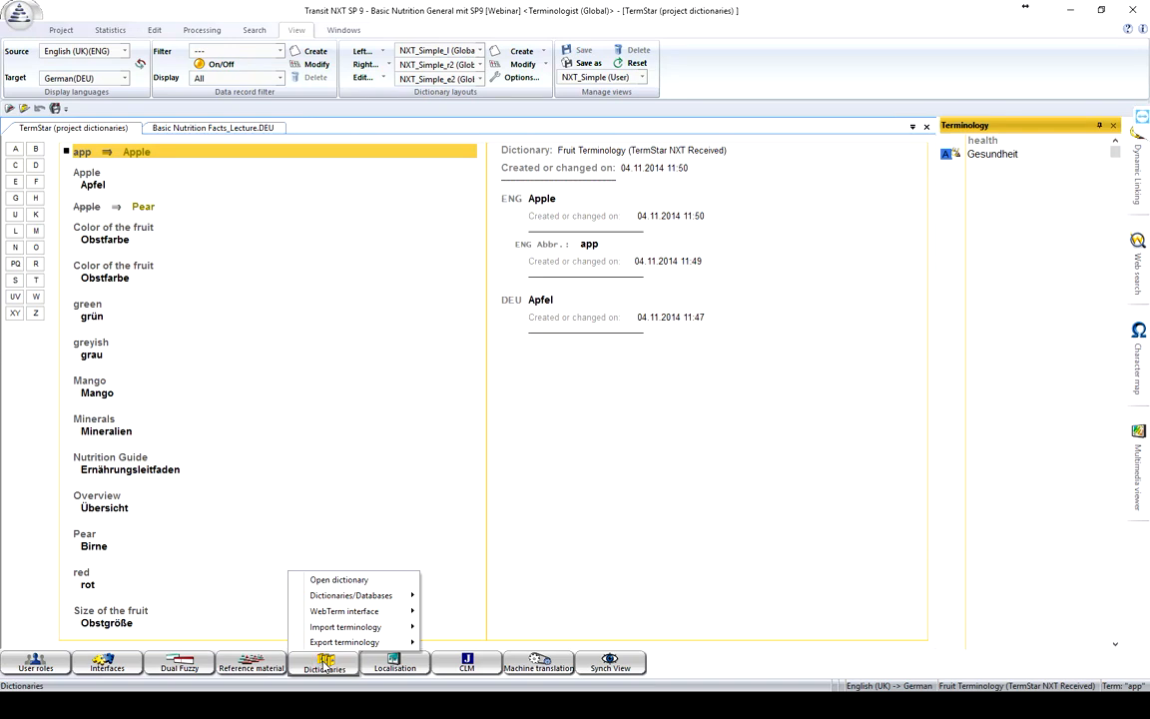
left_click(331, 661)
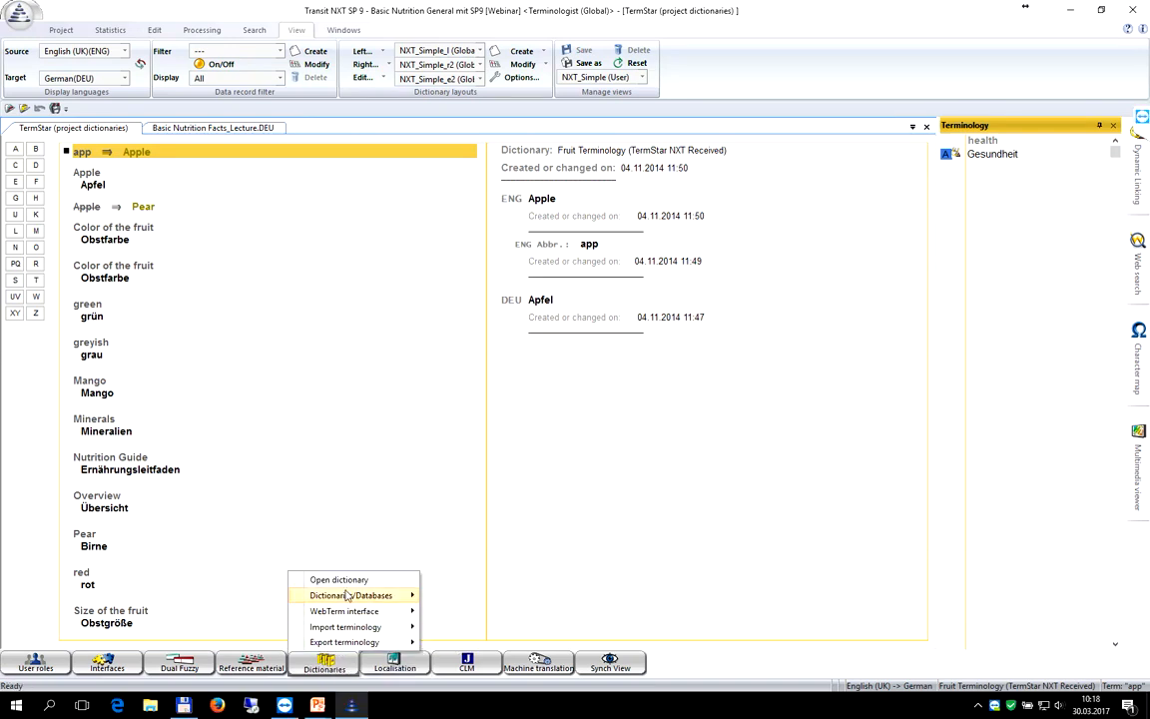
mouse_move(348, 596)
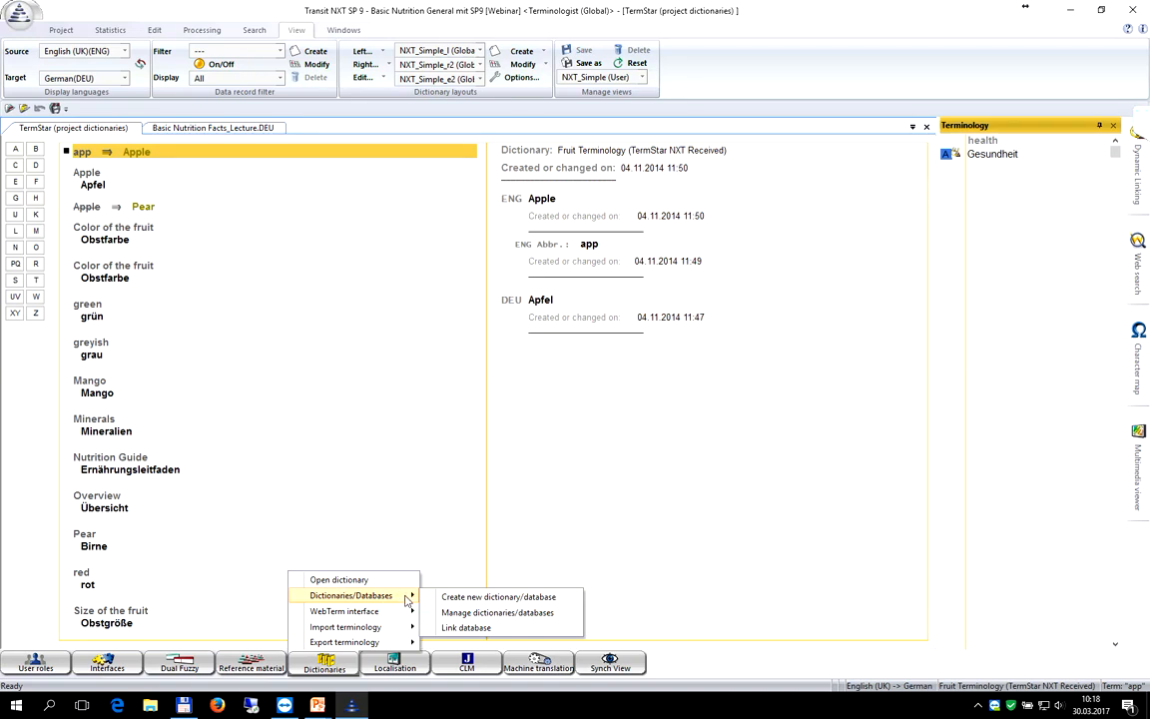
left_click(489, 598)
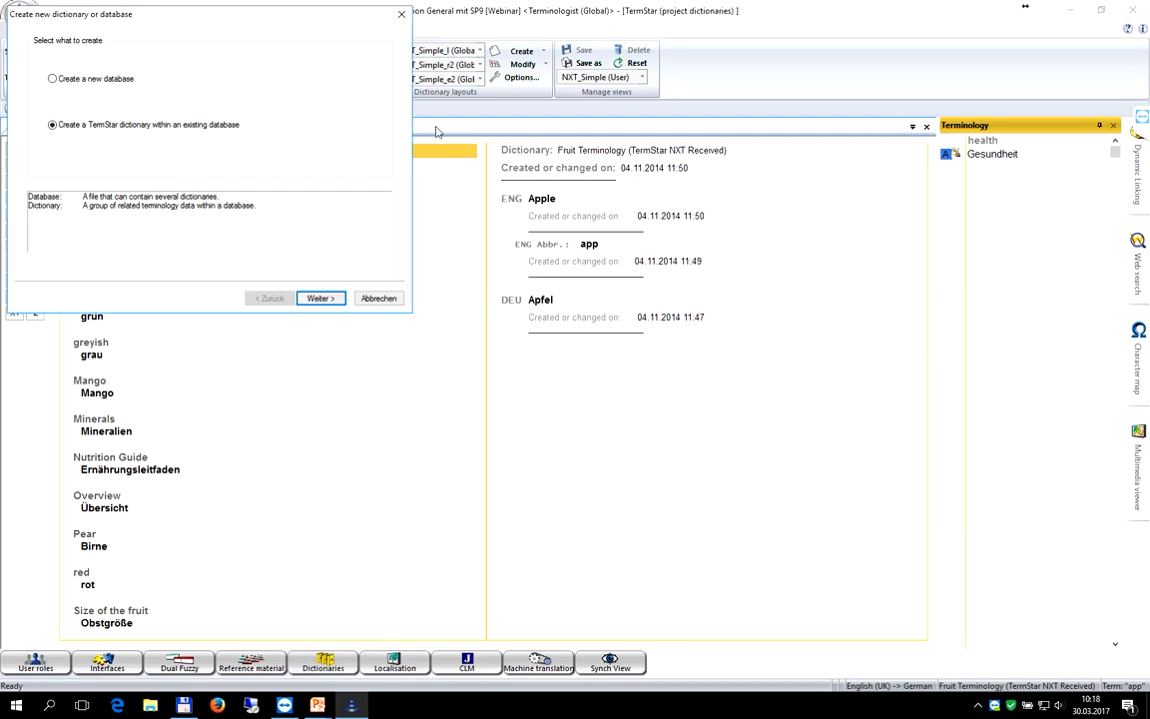
left_click_drag(229, 16, 582, 198)
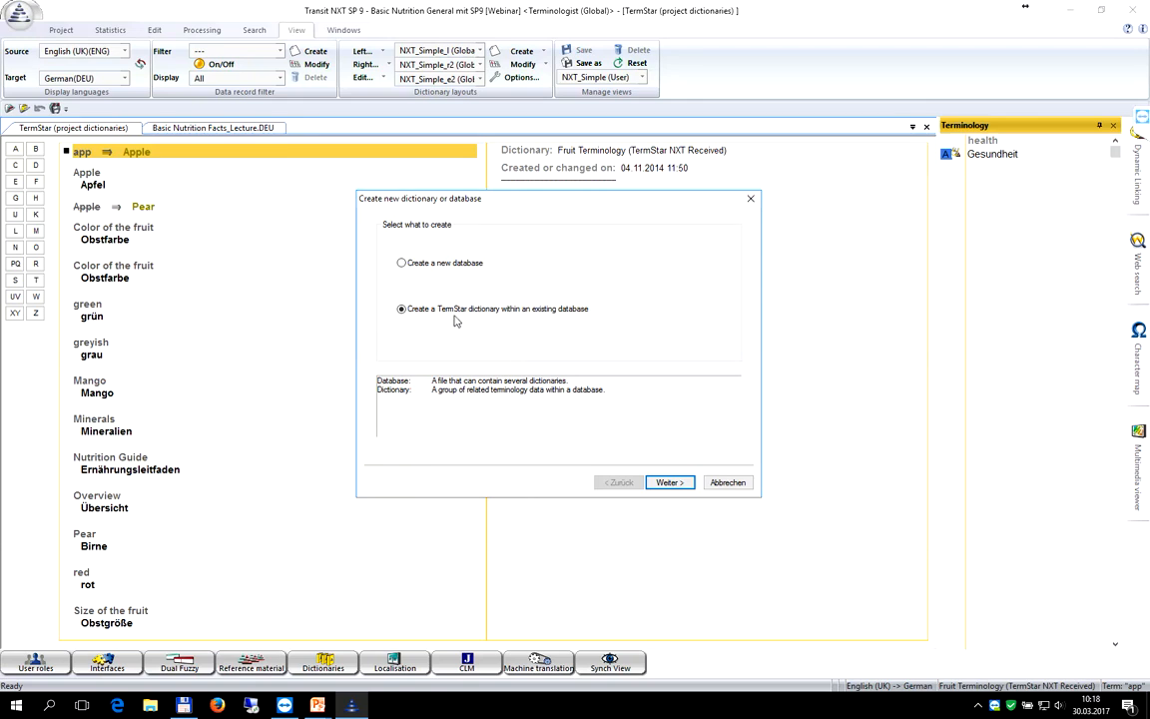
left_click(401, 263)
left_click(666, 483)
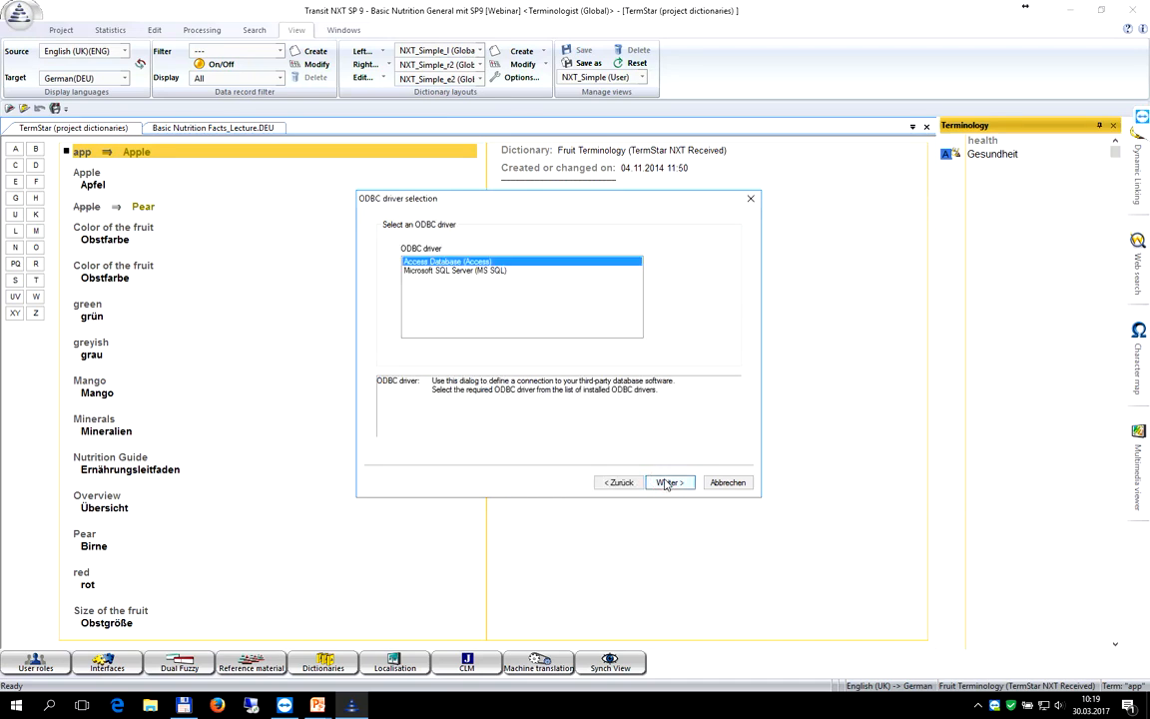
left_click(666, 483)
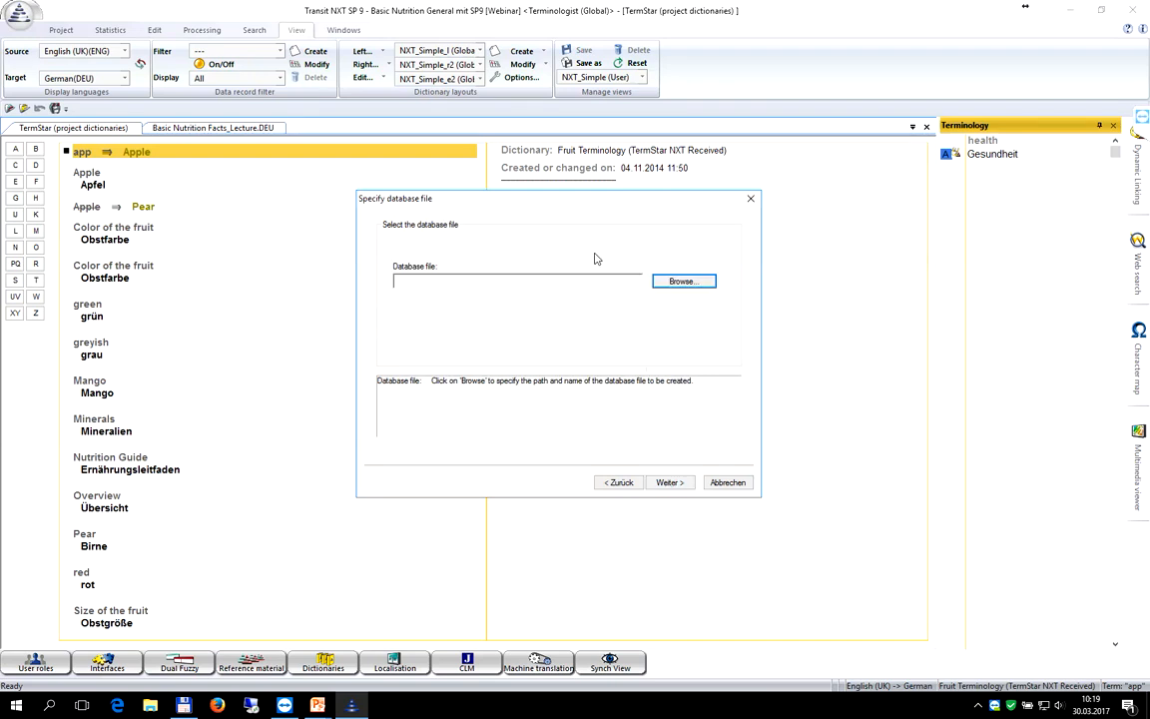
Step: Specify Webinar.mdb in the Transit NXT db folder as the new database file
left_click(669, 283)
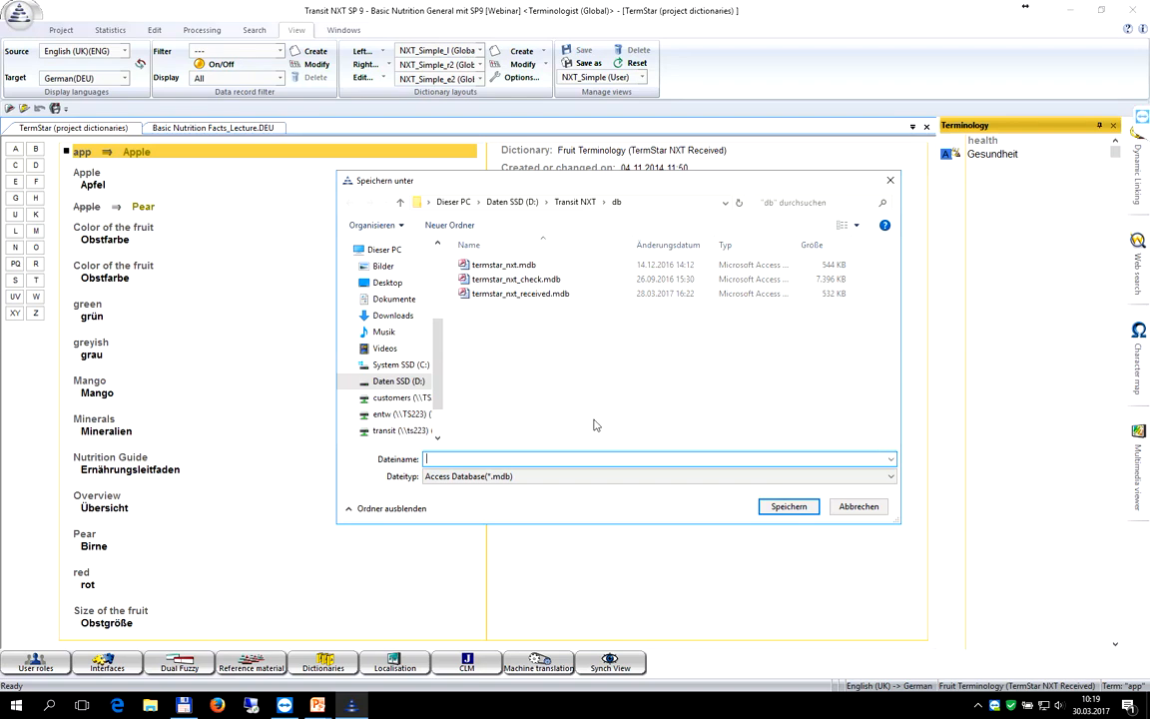
type("Webinar")
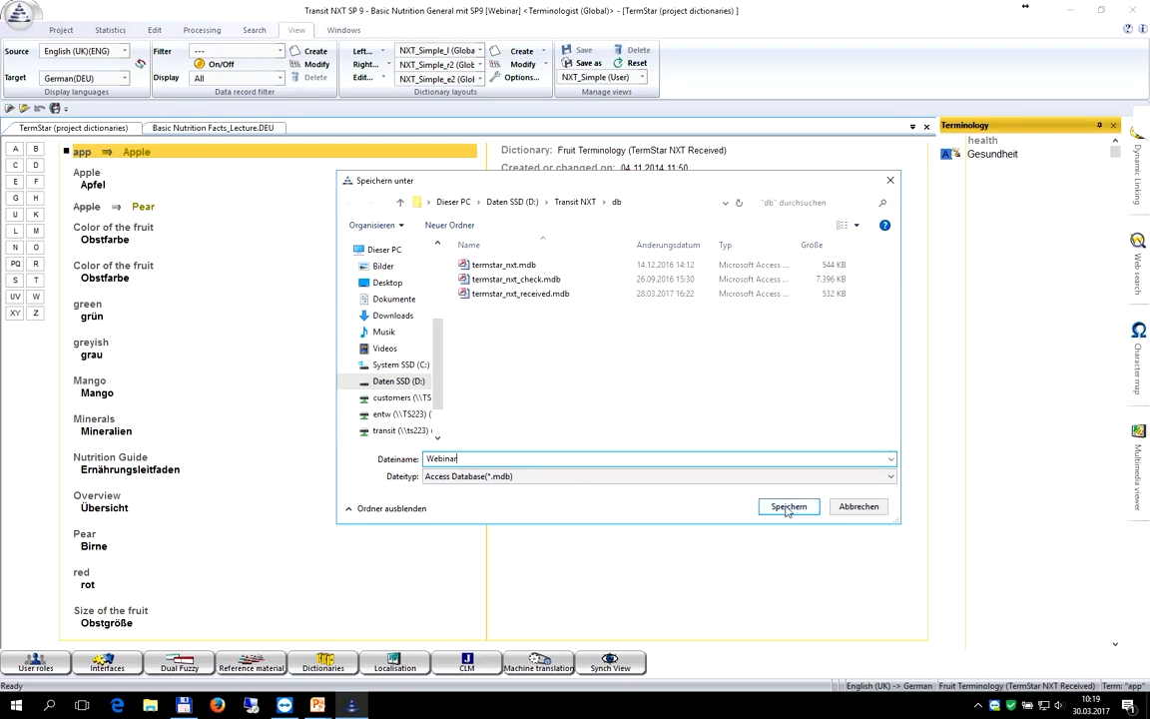
left_click(788, 507)
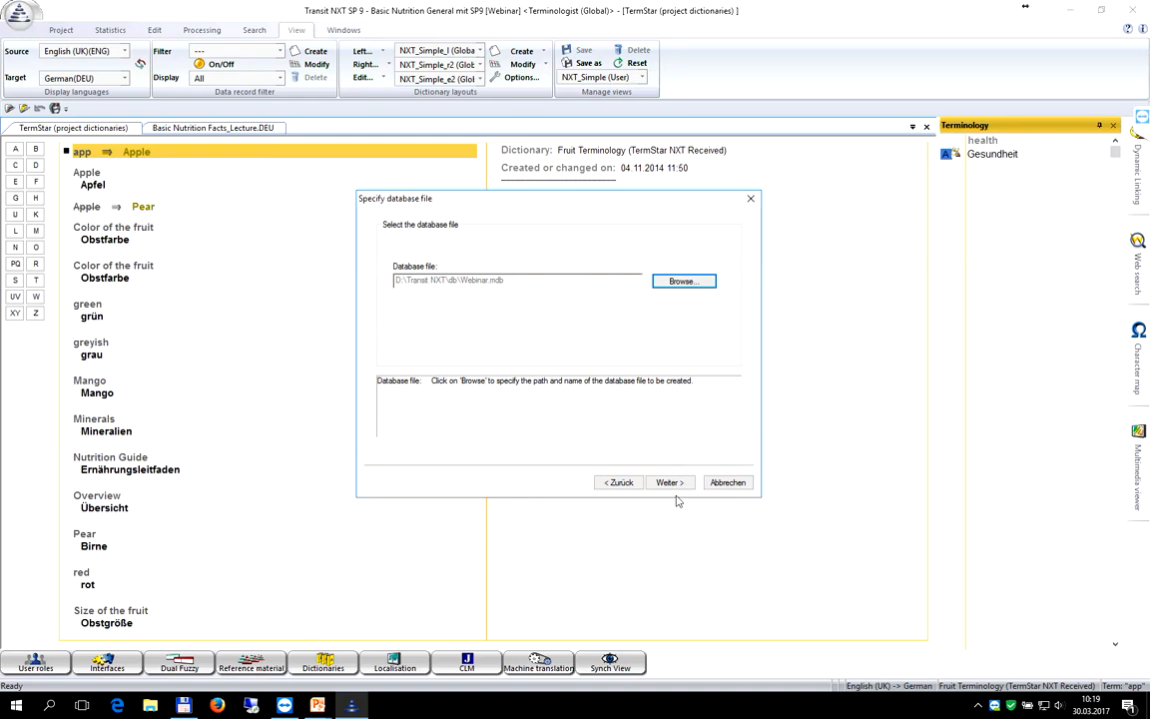
left_click(678, 484)
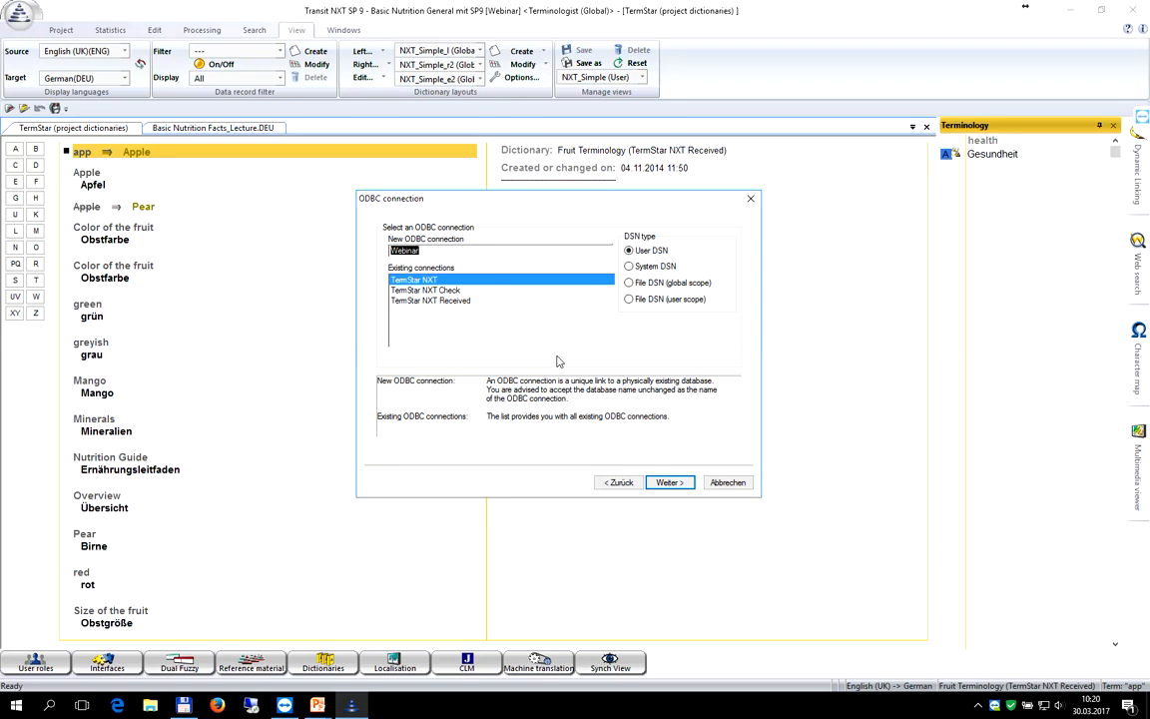
Step: Keep Webinar as the name of the new ODBC connection and set its DSN type to File DSN (global scope)
left_click(429, 249)
left_click(628, 283)
left_click(670, 483)
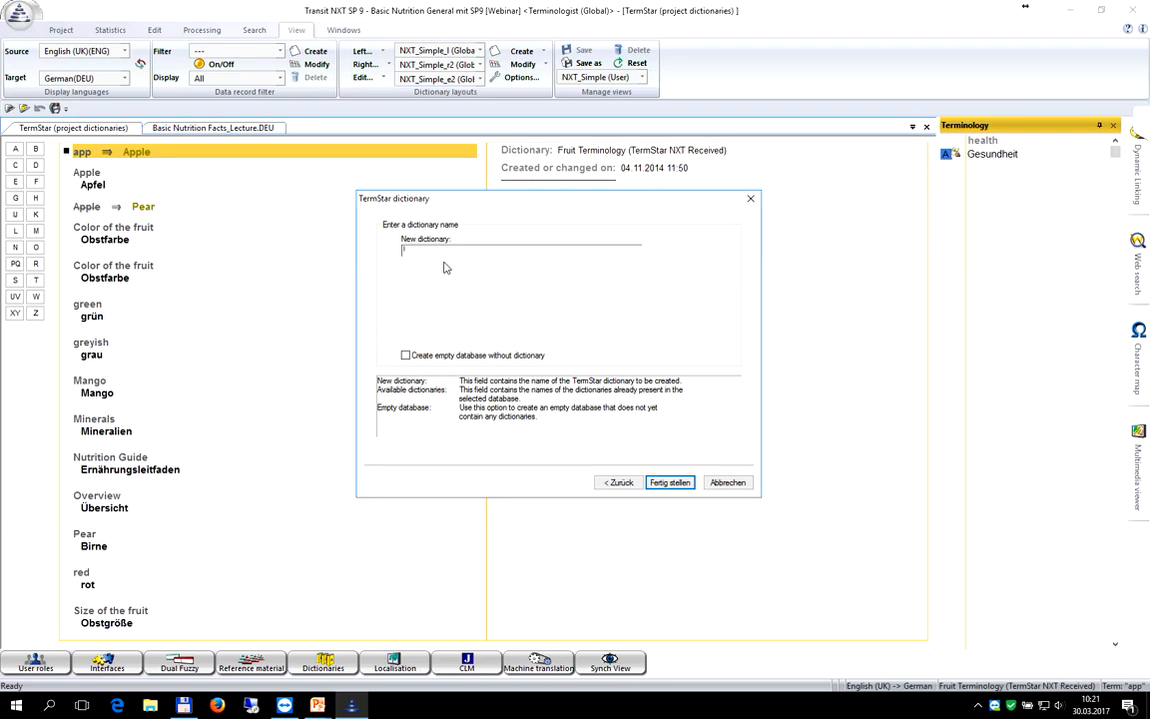
Step: Name the new TermStar dictionary Body and finish creating the database with it
type("Body")
key("super")
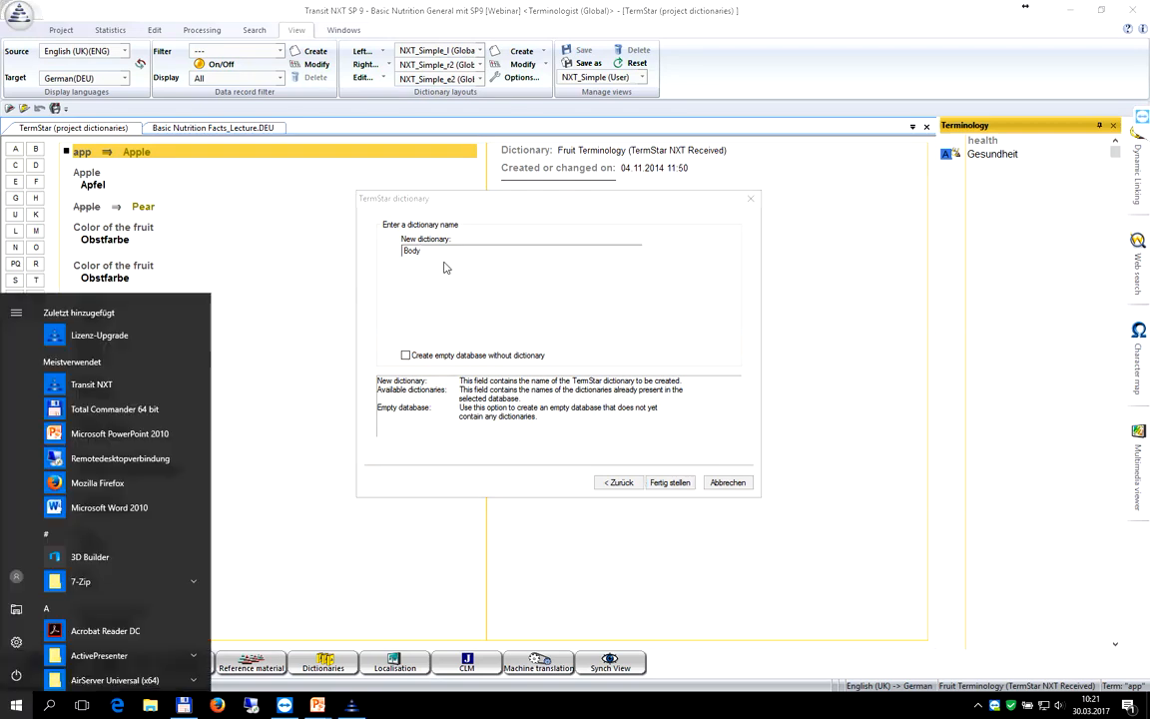
left_click(432, 248)
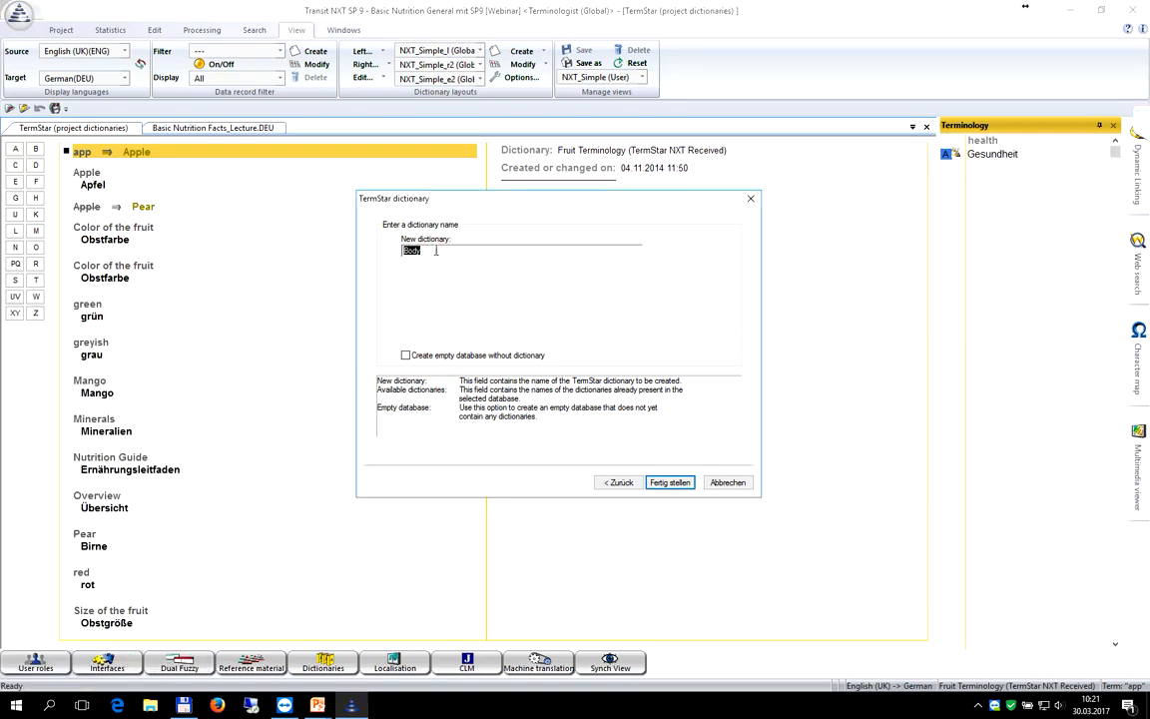
left_click(432, 249)
left_click(666, 484)
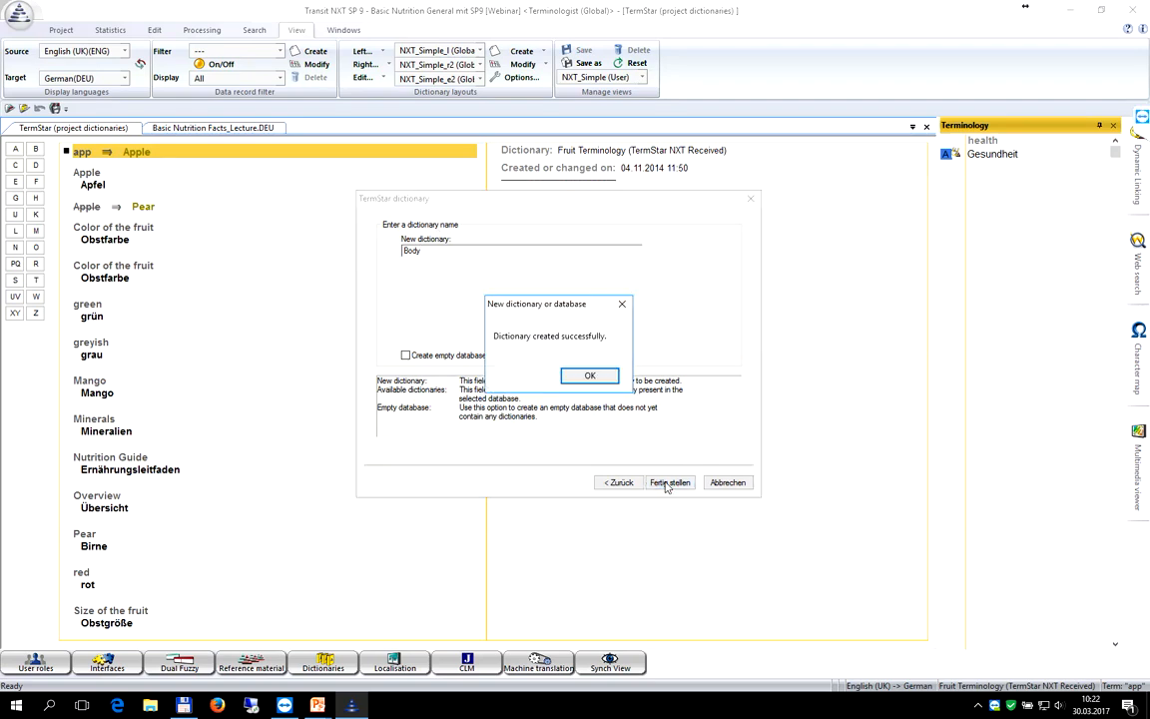
left_click(576, 381)
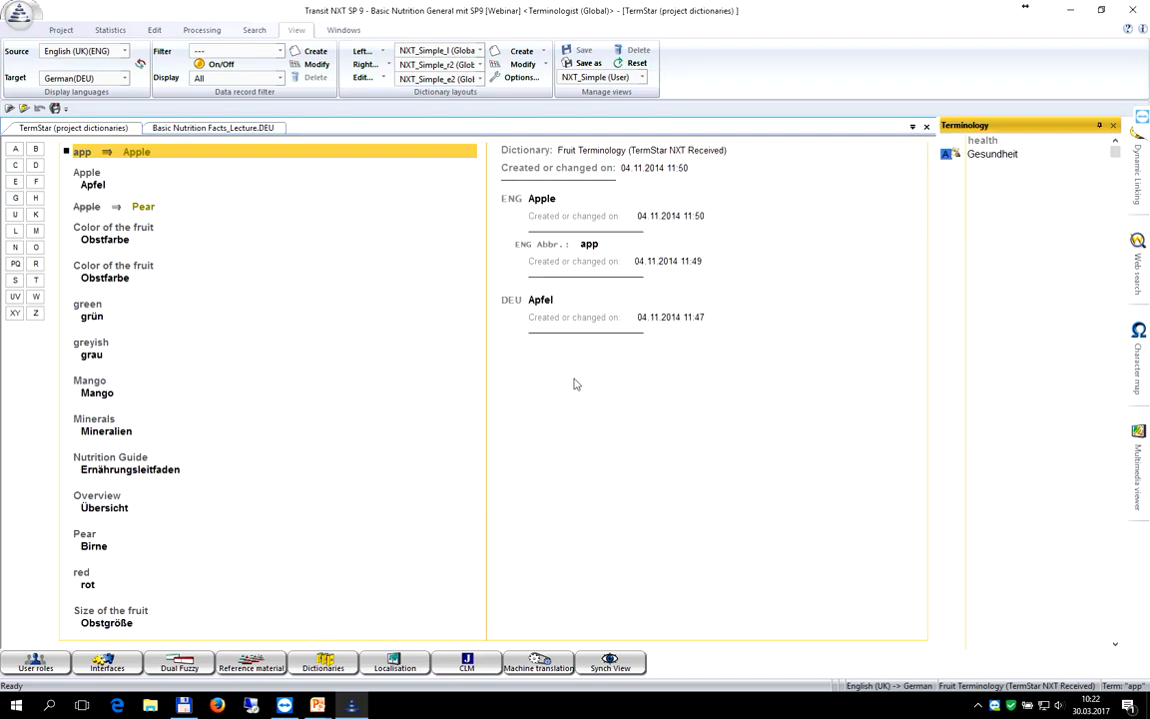
Step: Start a terminology import in customised format and choose bodyNXT.txt from the Webinar TermStar Data folder on the desktop as the import file
left_click(323, 666)
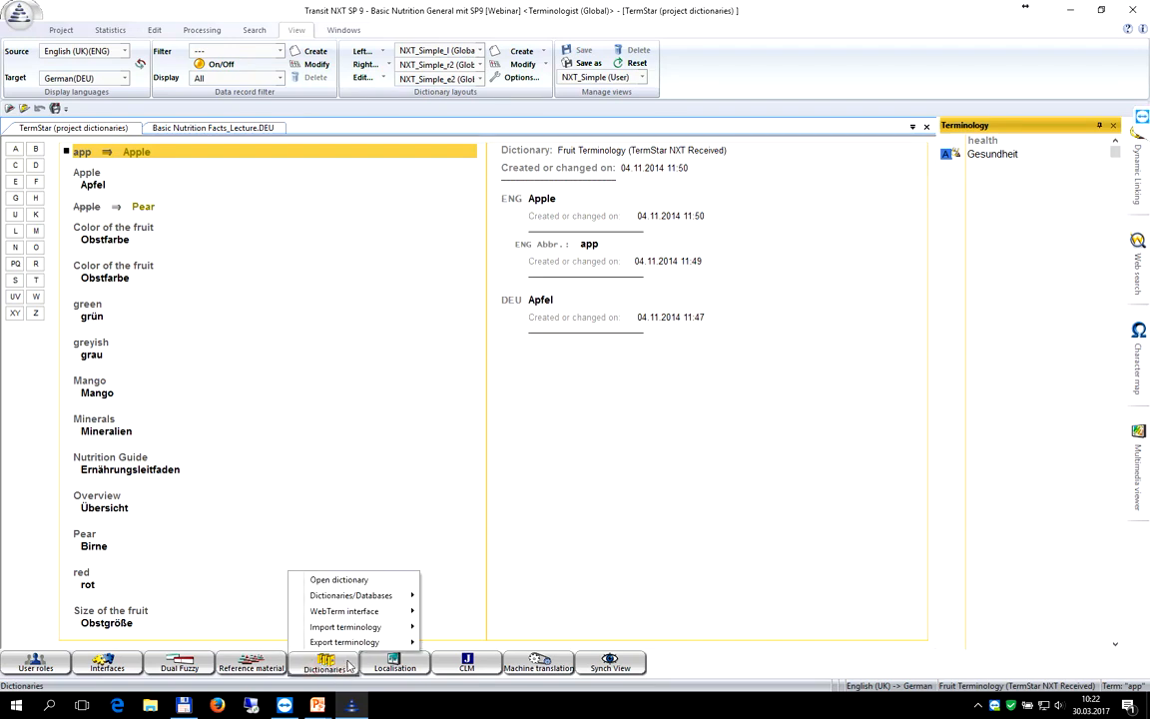
mouse_move(346, 634)
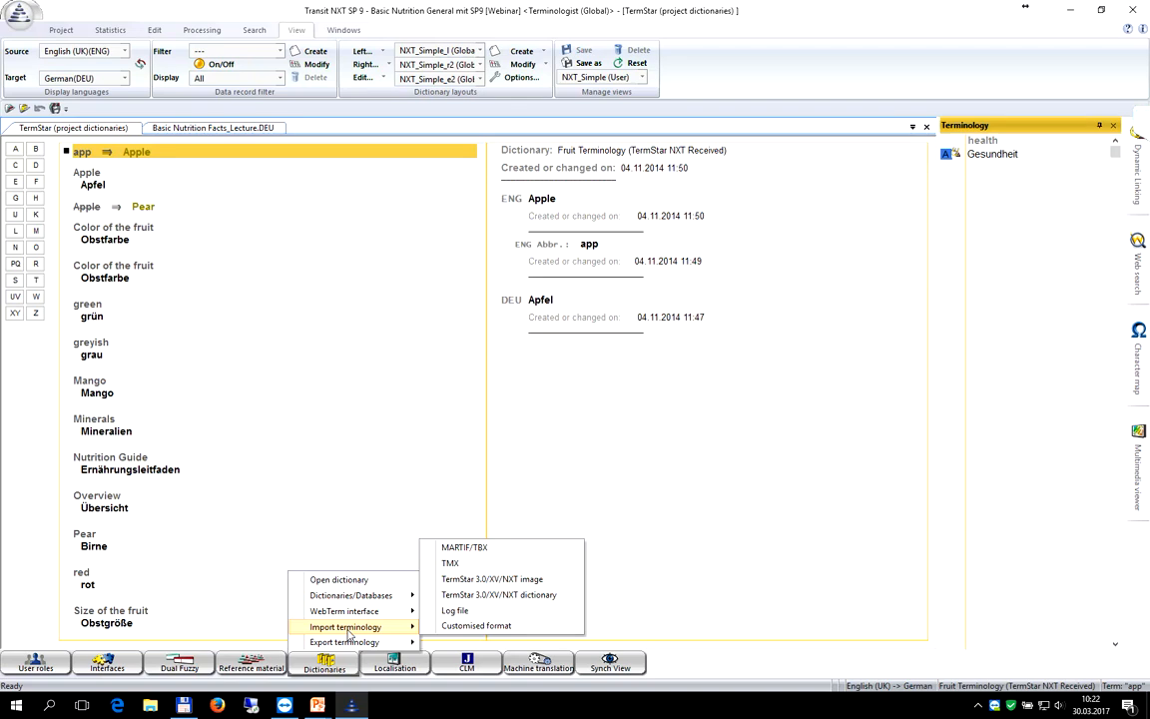
left_click(475, 626)
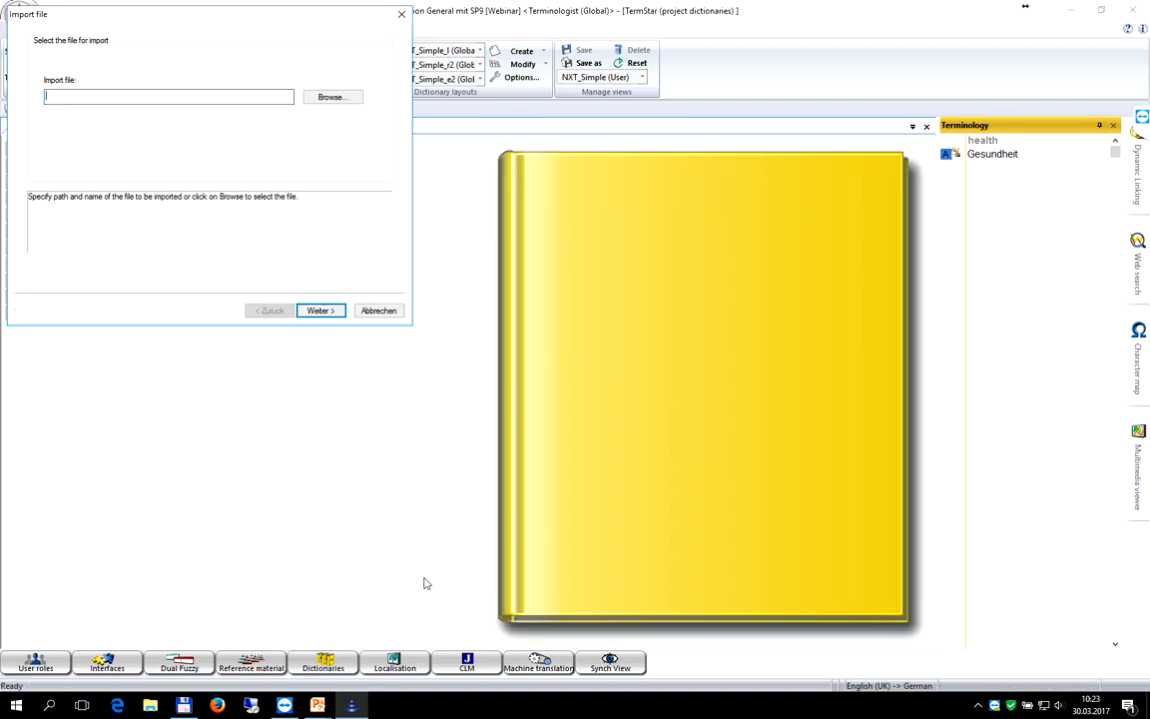
left_click(313, 99)
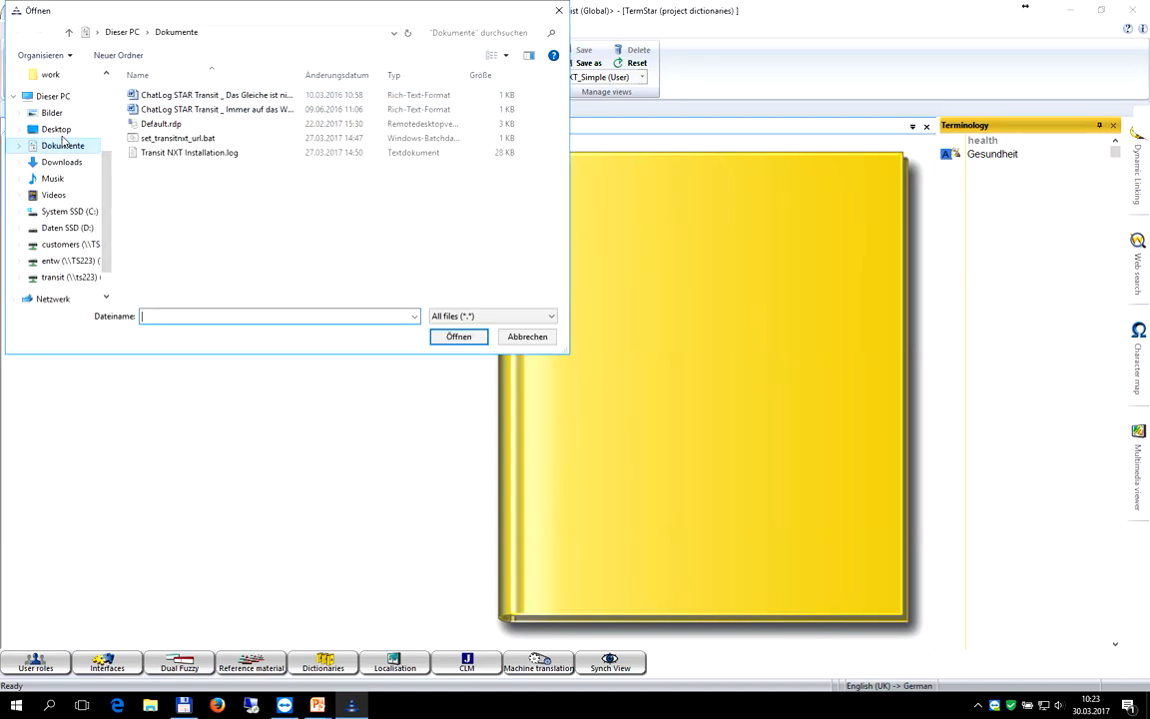
left_click(54, 130)
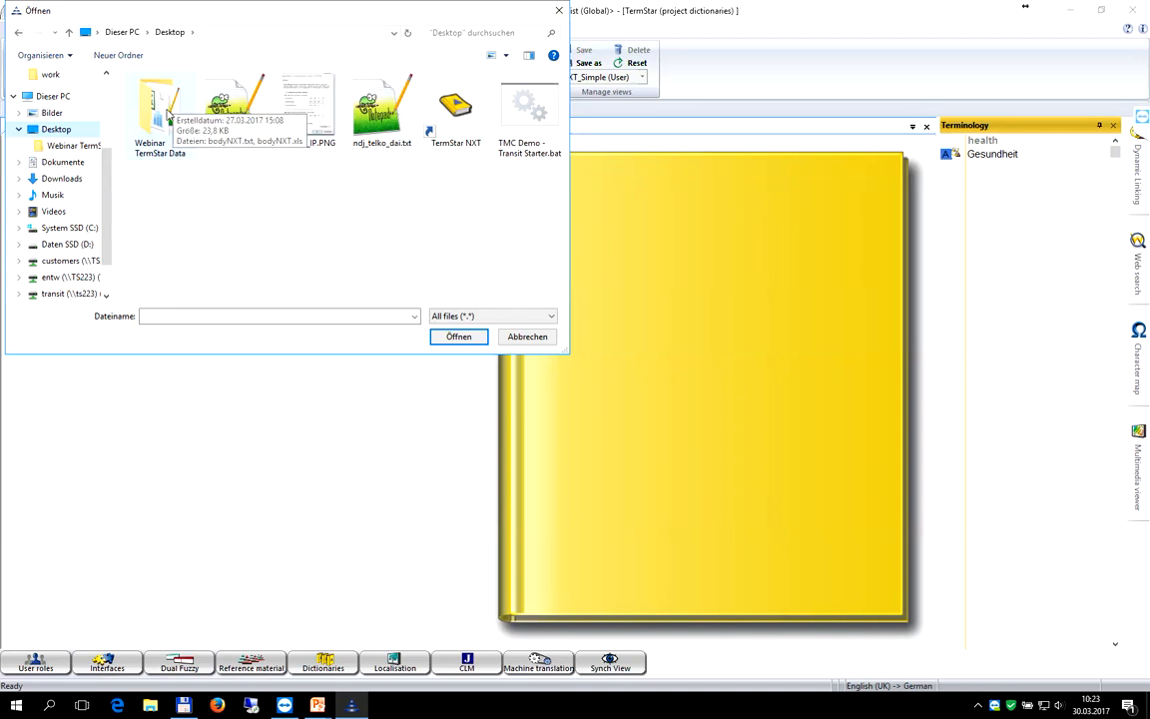
double_click(152, 100)
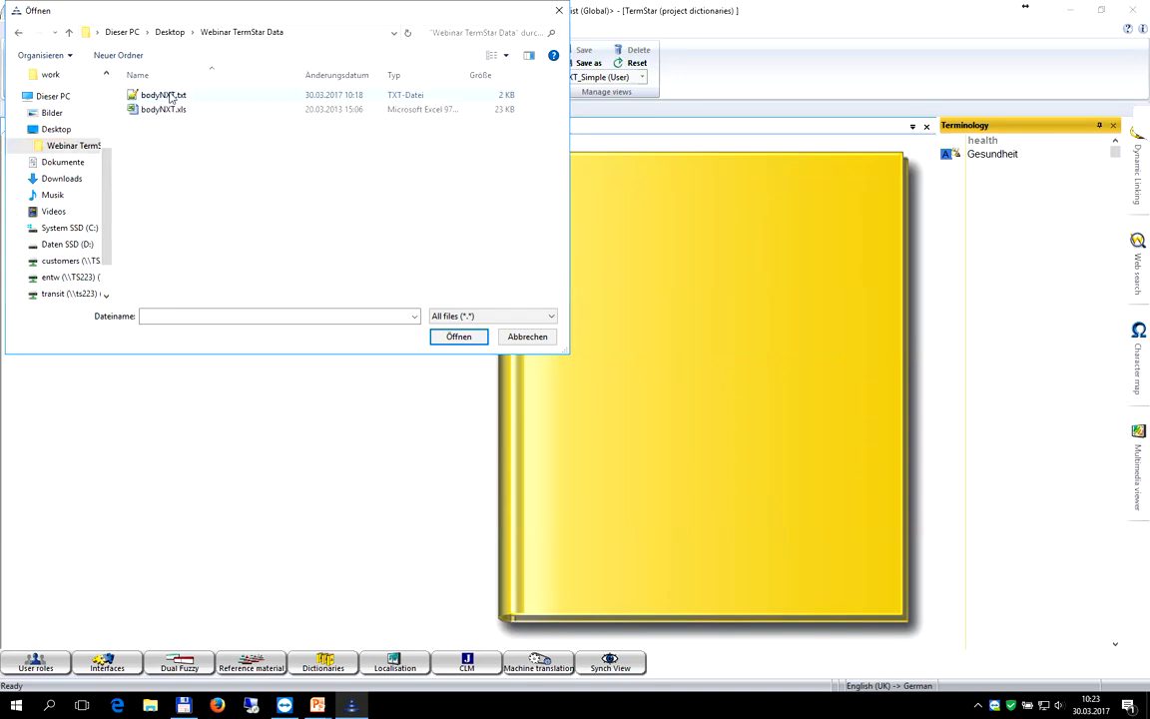
left_click(170, 96)
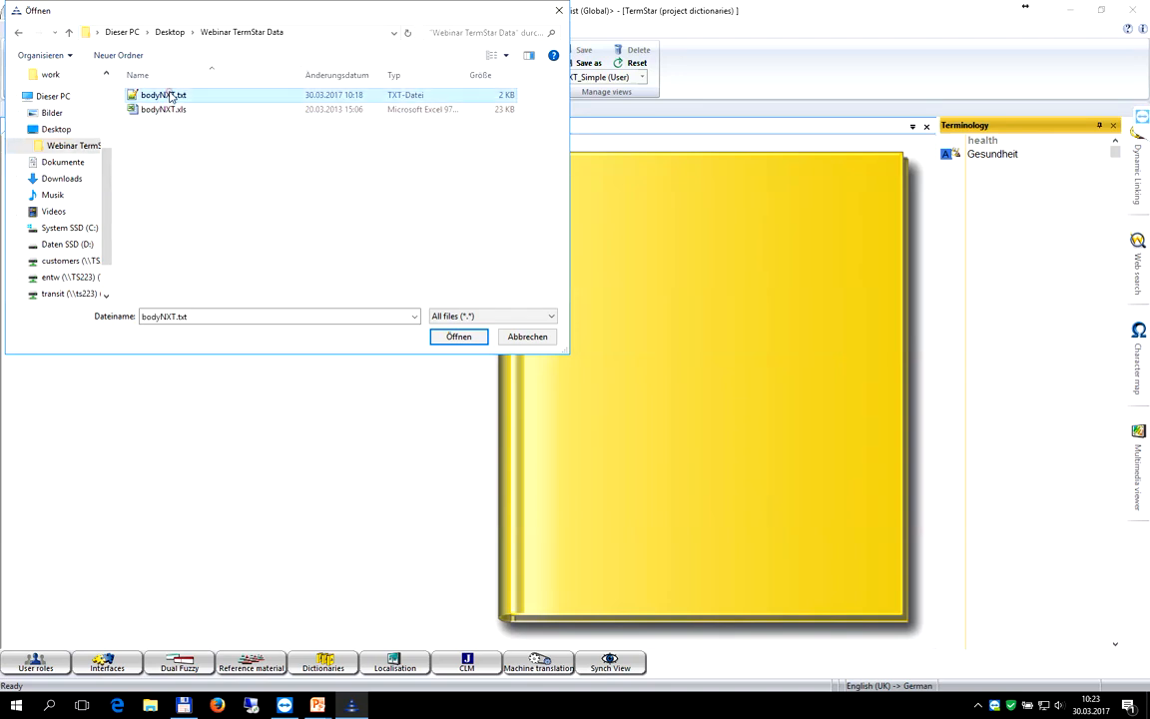
left_click(458, 337)
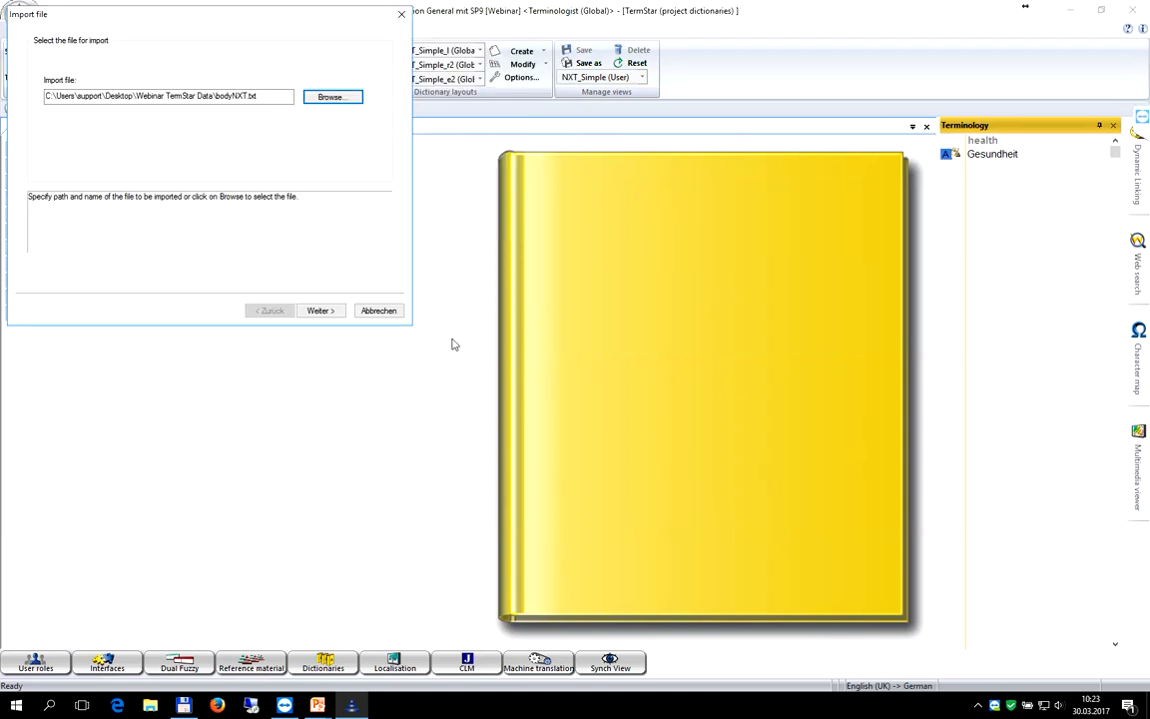
left_click(319, 310)
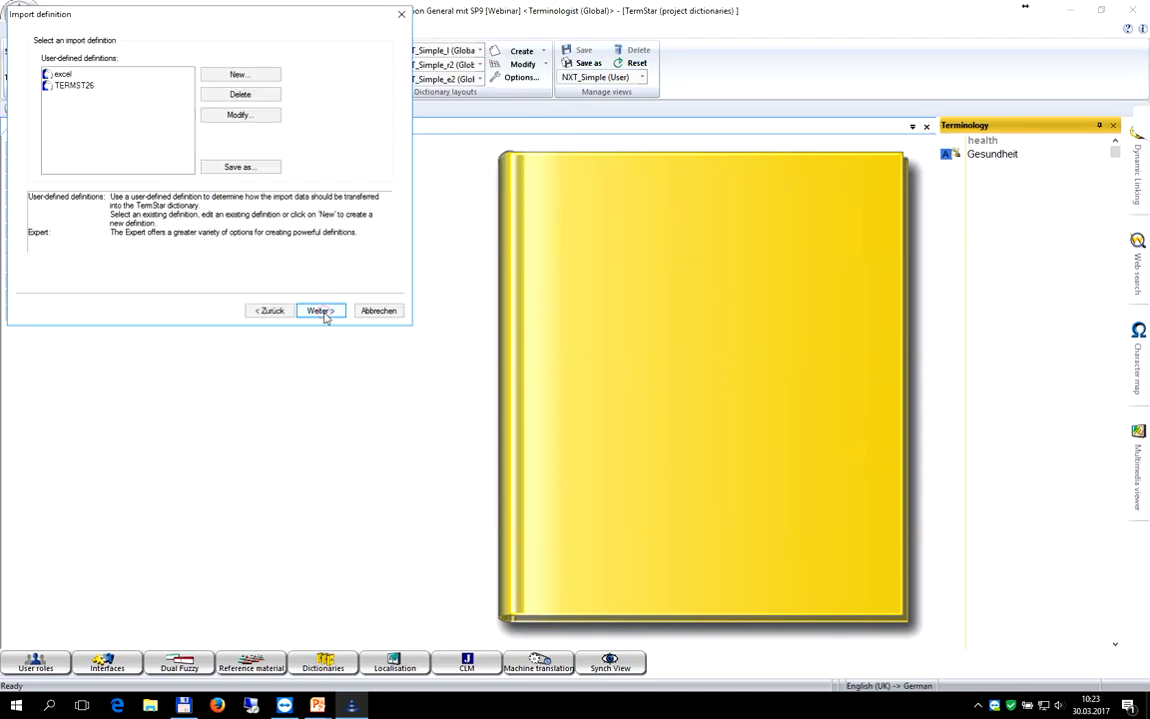
Step: Start a new import definition using the table layout with a unique field separator, and set the field separator to <Tab>
left_click_drag(183, 19, 464, 186)
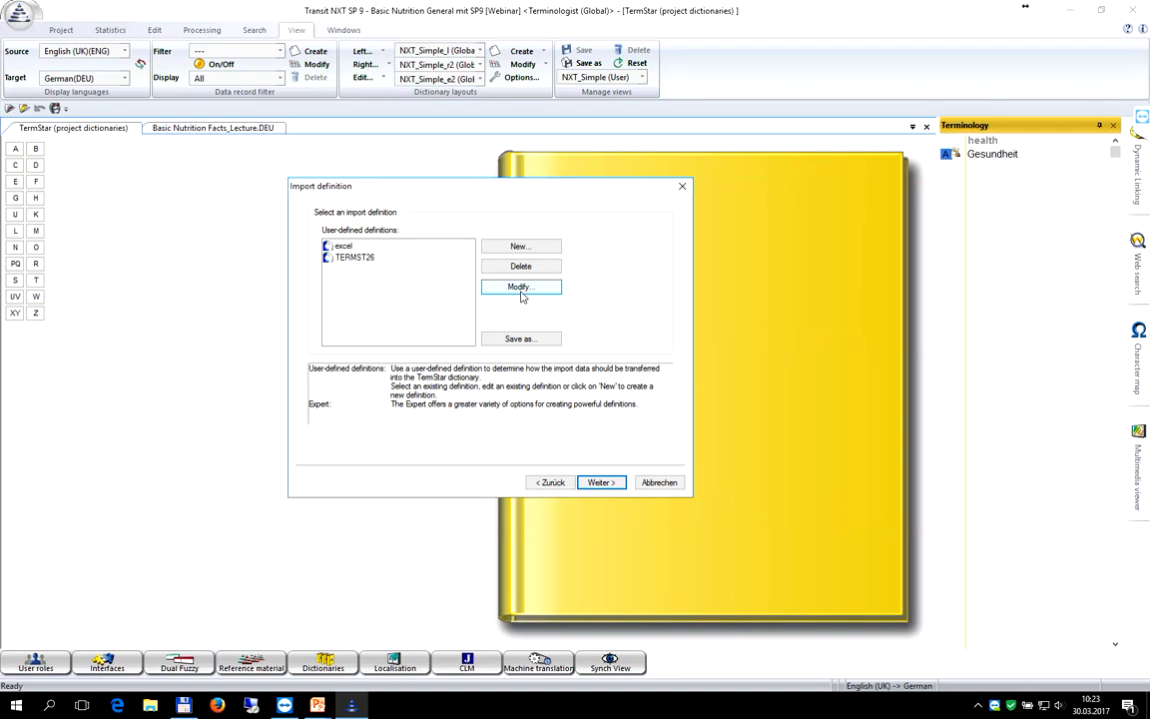
left_click(509, 250)
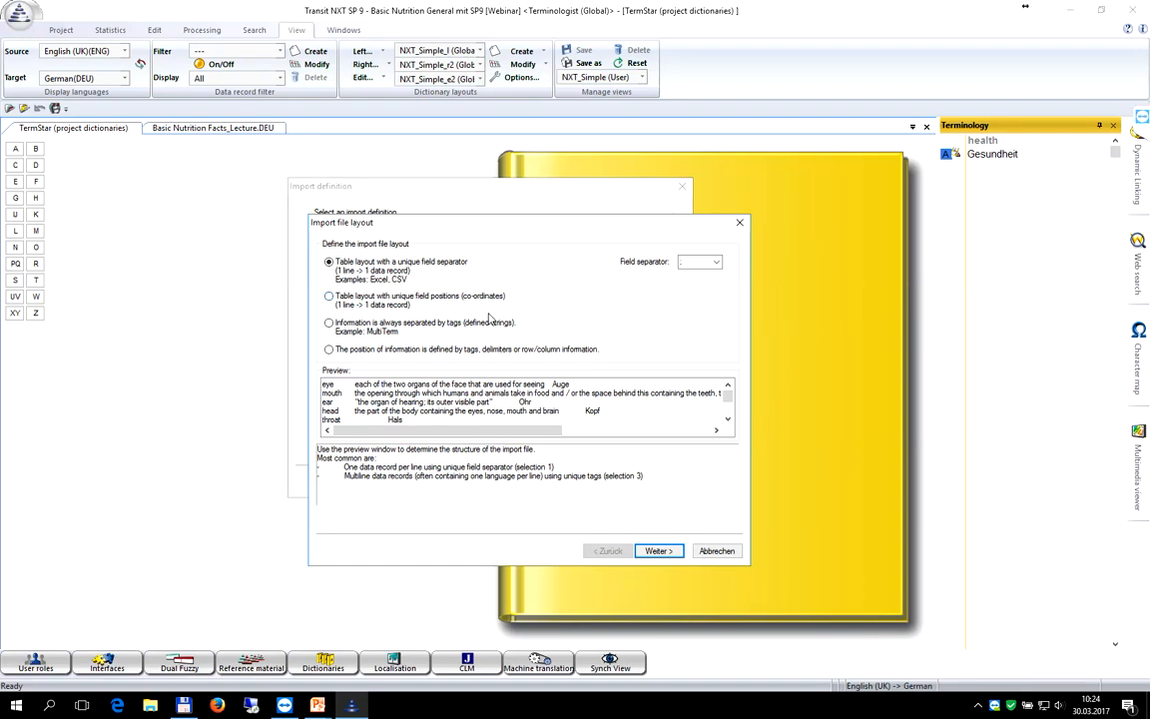
left_click(328, 297)
left_click(328, 261)
left_click(716, 261)
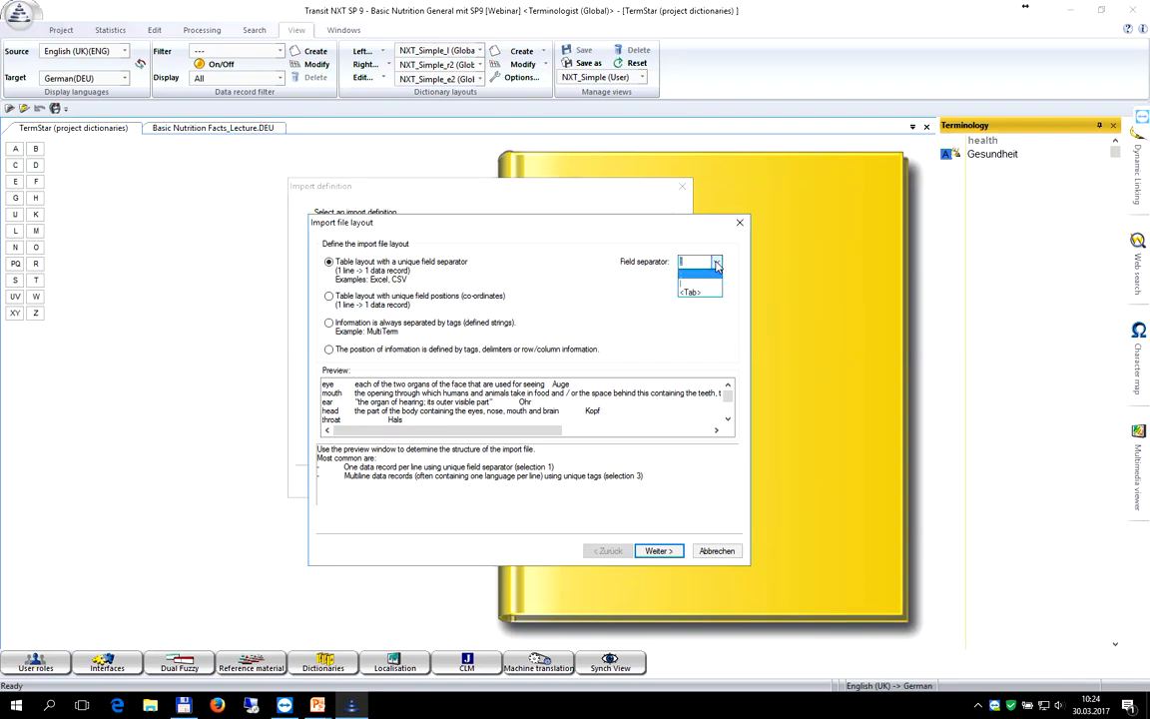
left_click(690, 292)
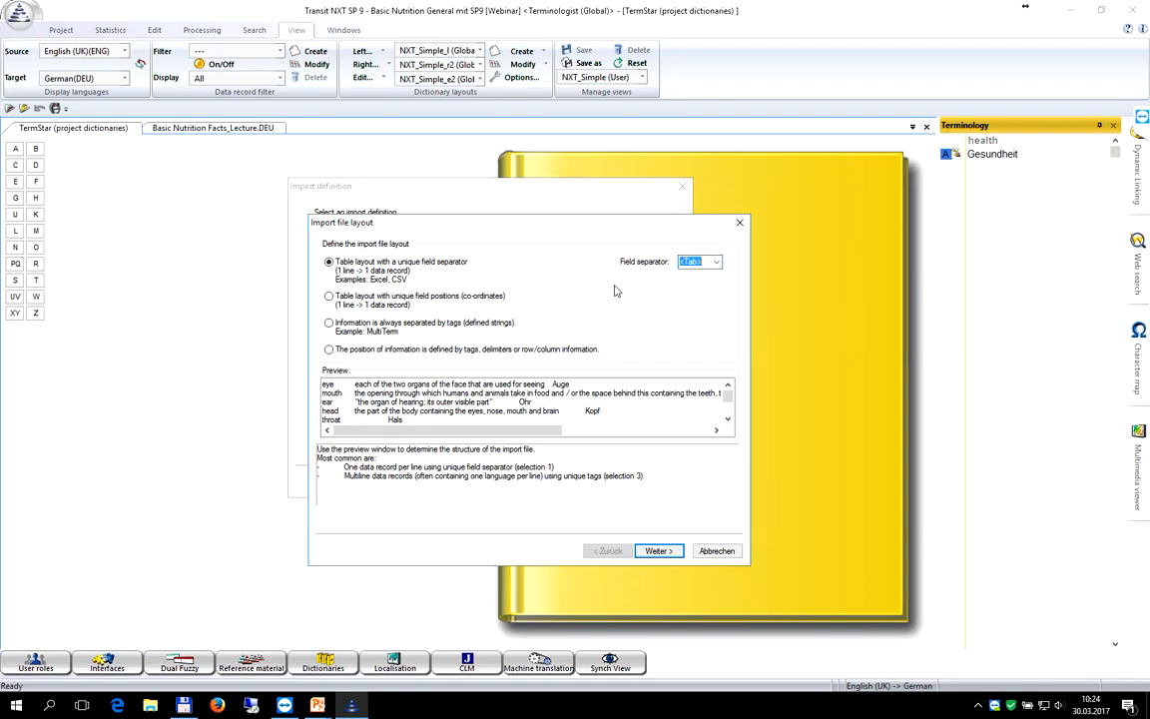
left_click(656, 554)
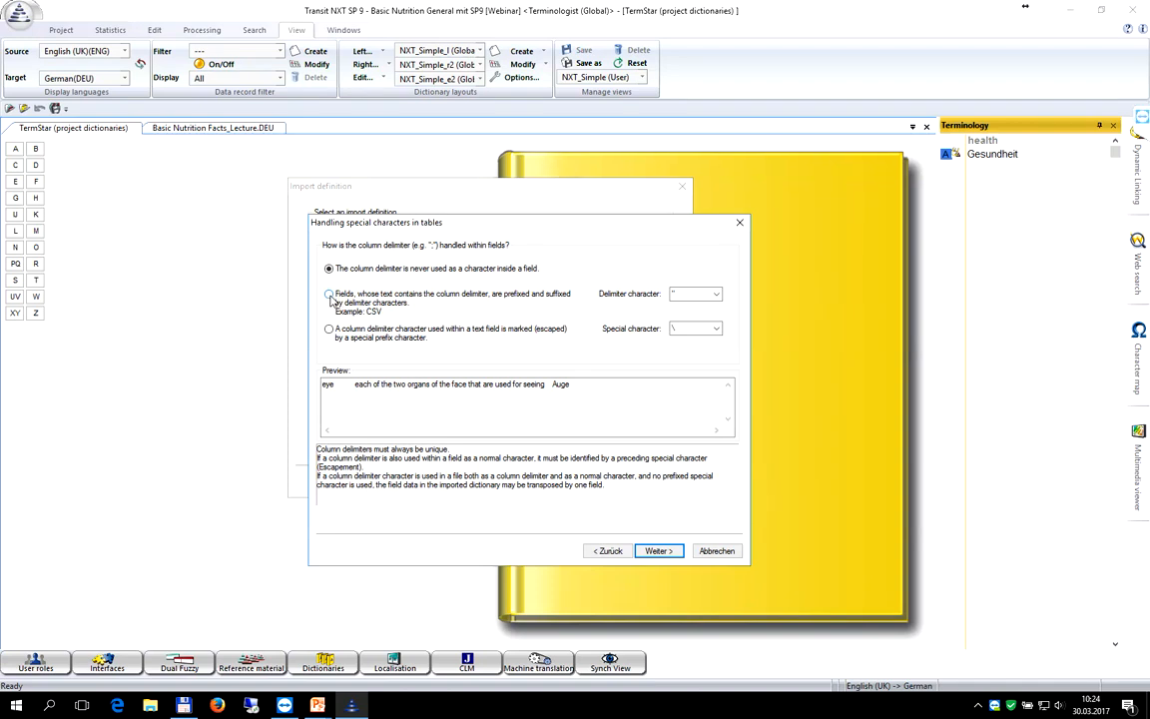
Step: Specify that fields containing the column delimiter are prefixed and suffixed by delimiter characters, keeping " as the delimiter character
left_click(329, 295)
left_click(717, 295)
left_click(715, 296)
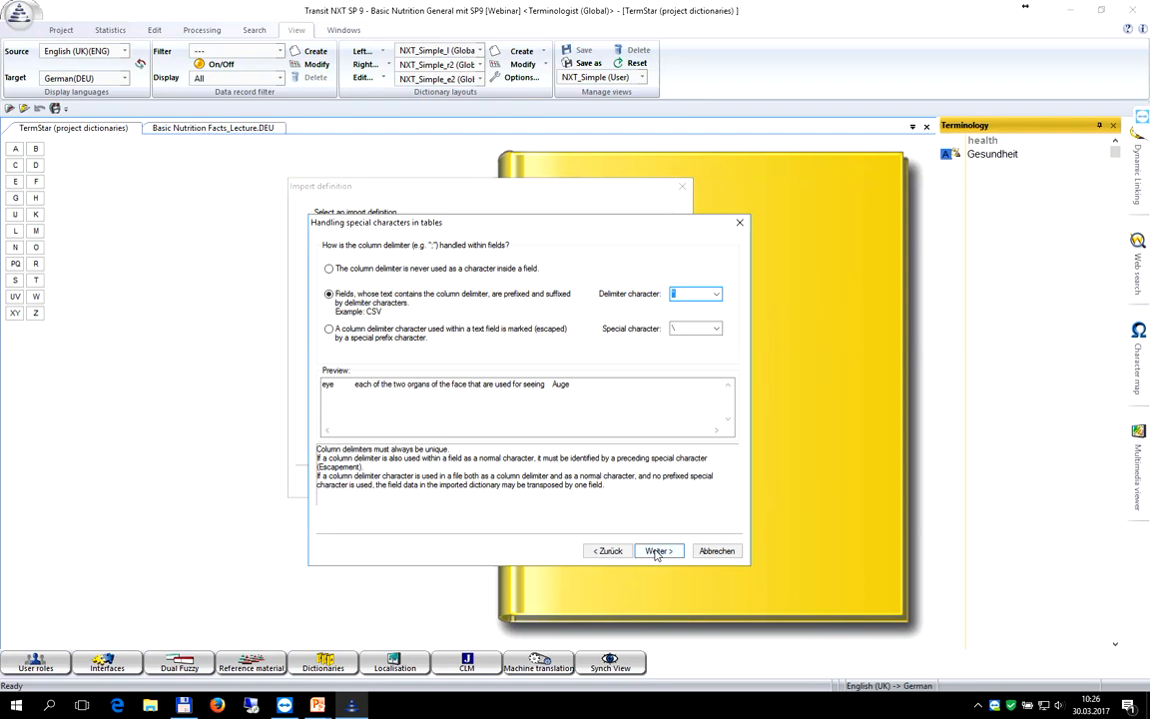
left_click(656, 552)
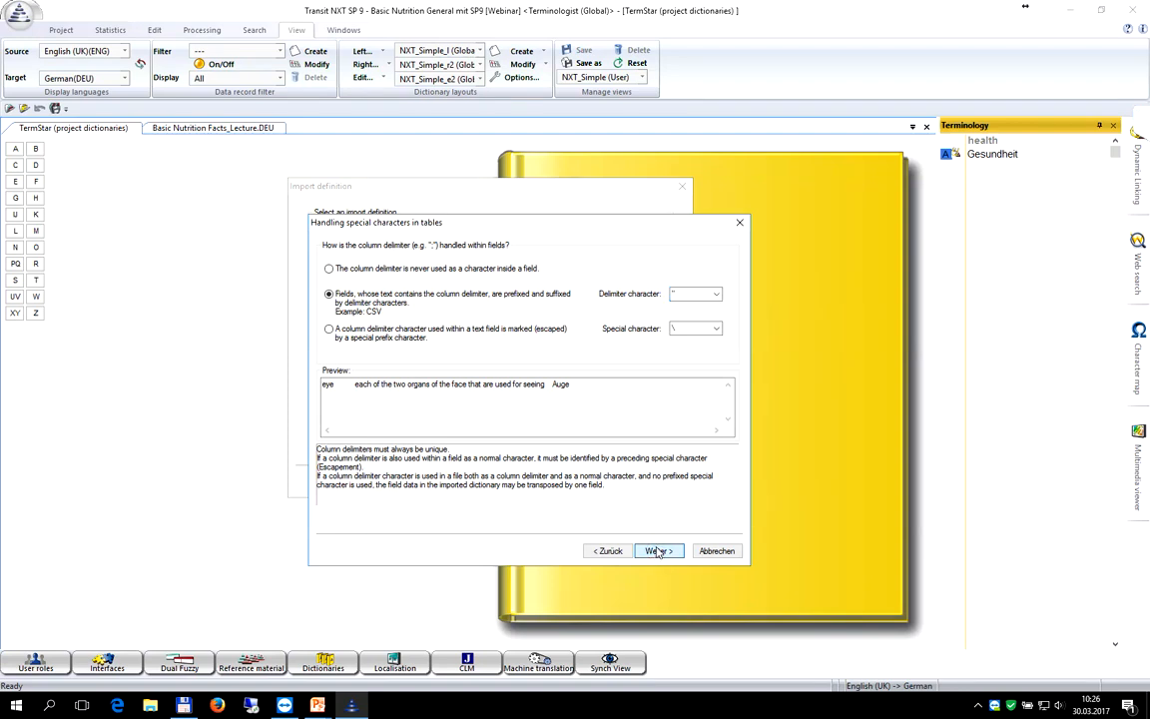
left_click(658, 552)
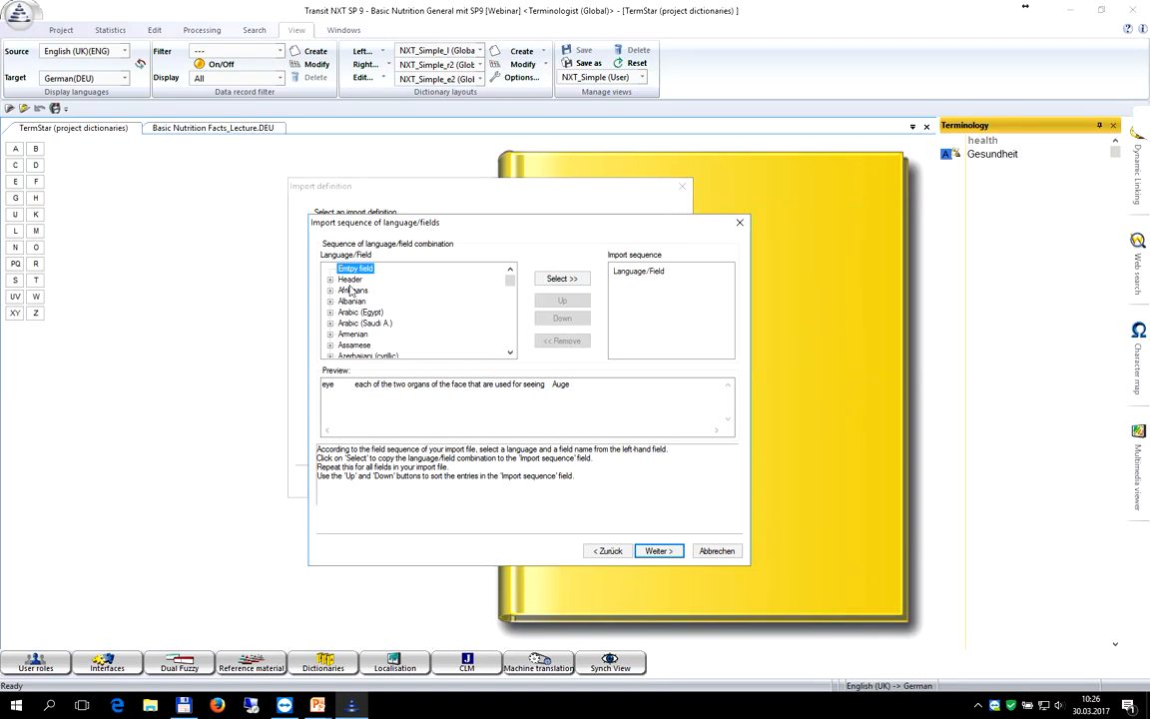
Step: Add the English (UK) entry fields Term and Definition, in that order, to the import sequence
key("e")
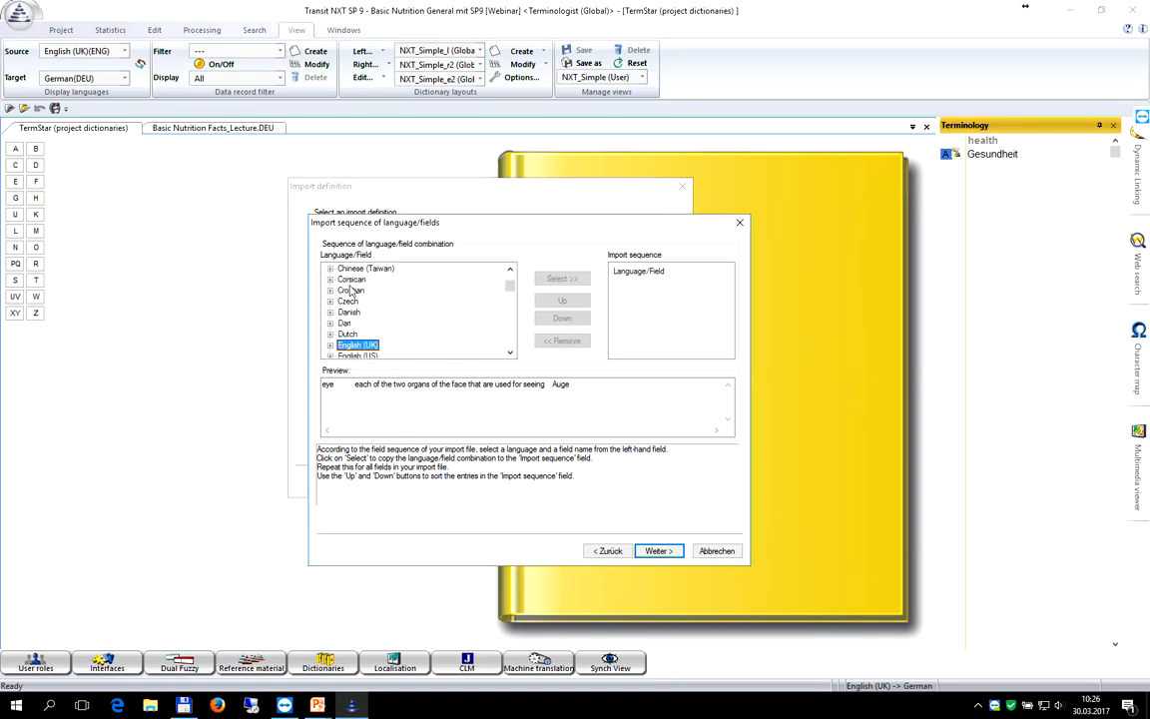
left_click(331, 346)
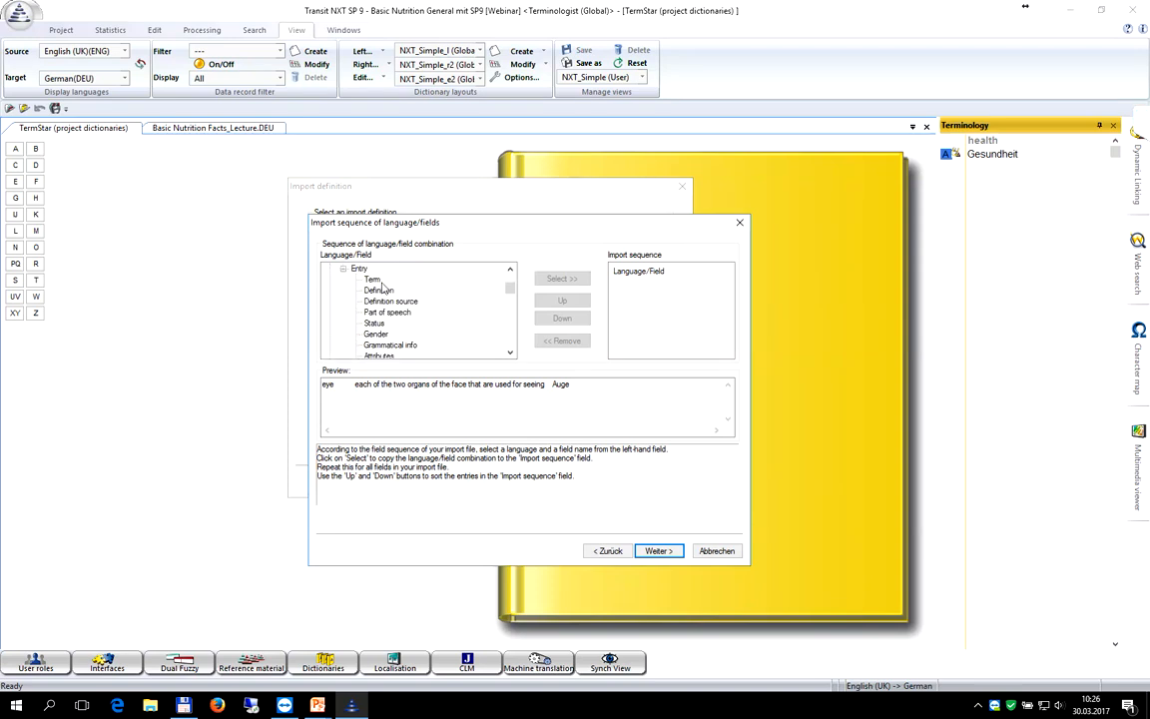
left_click(375, 280)
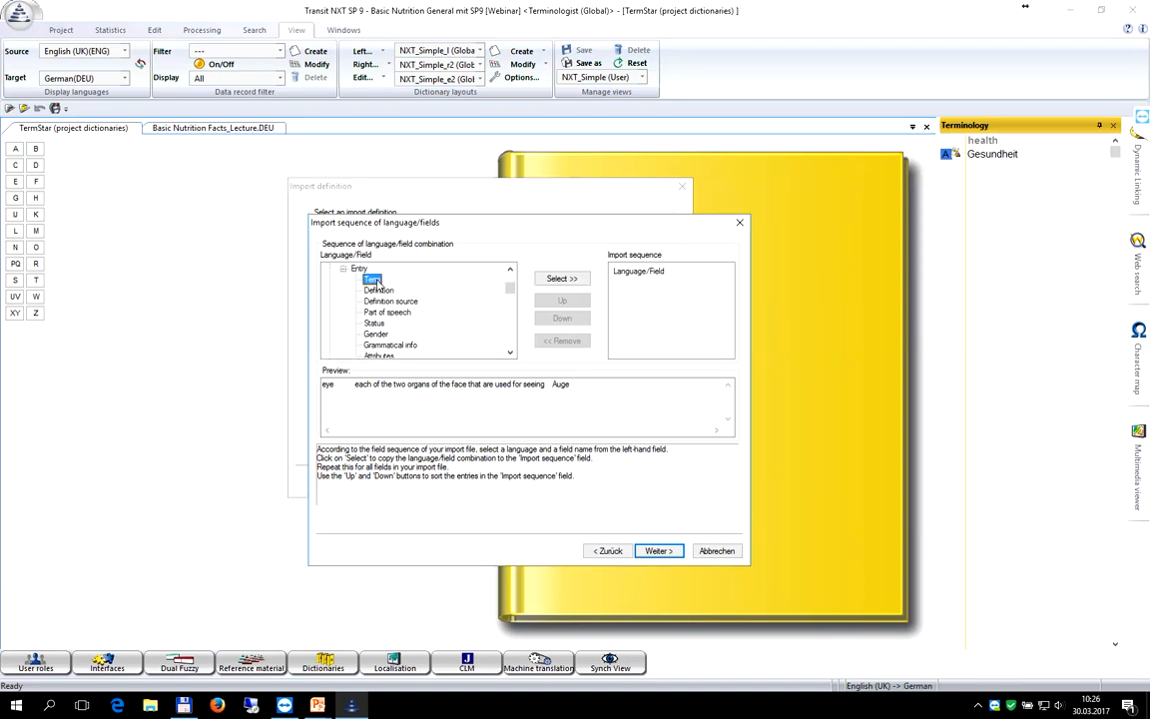
left_click(556, 280)
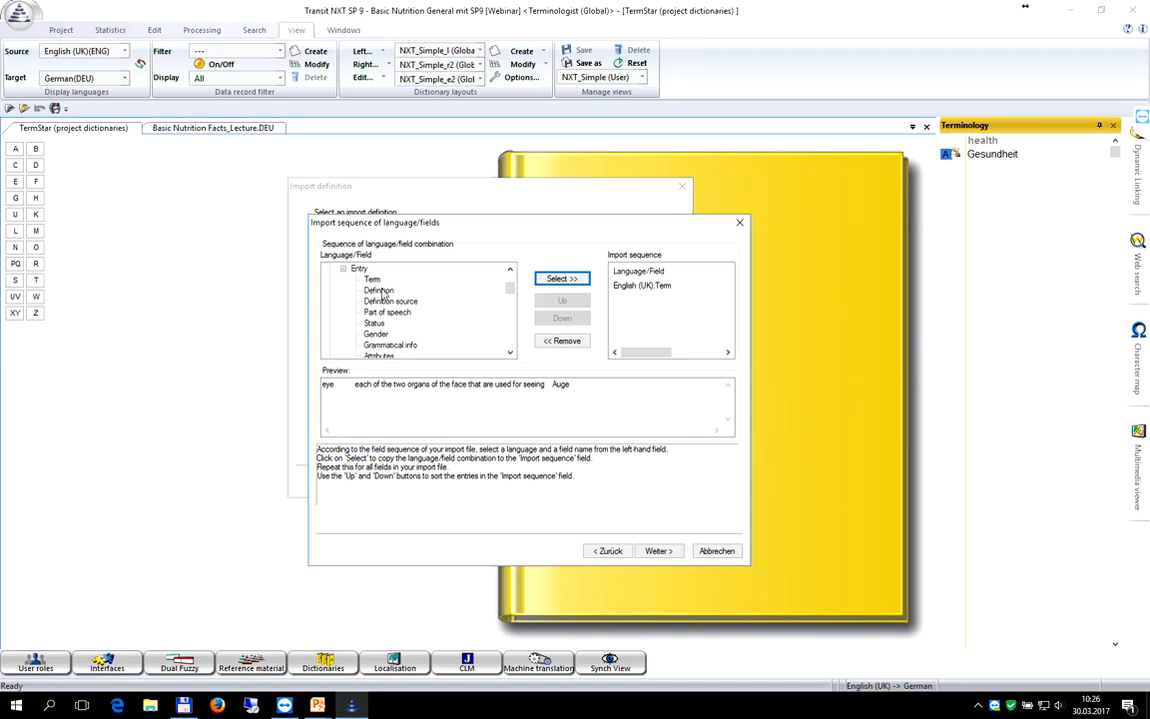
left_click(381, 291)
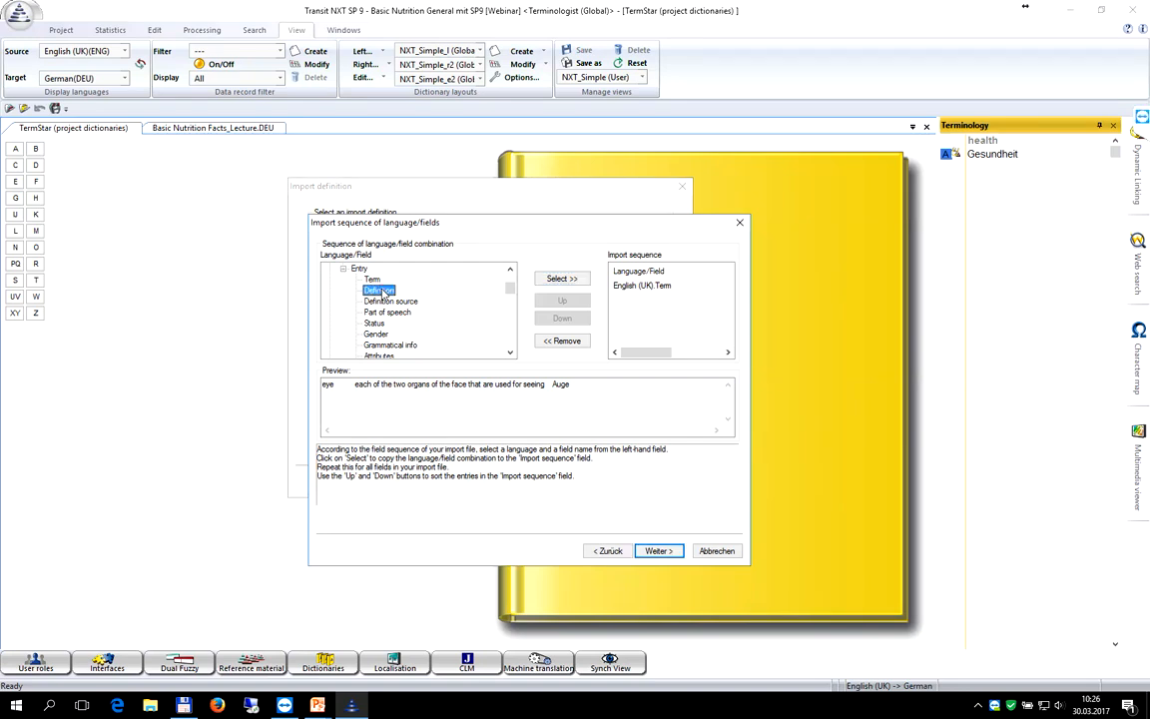
left_click(559, 281)
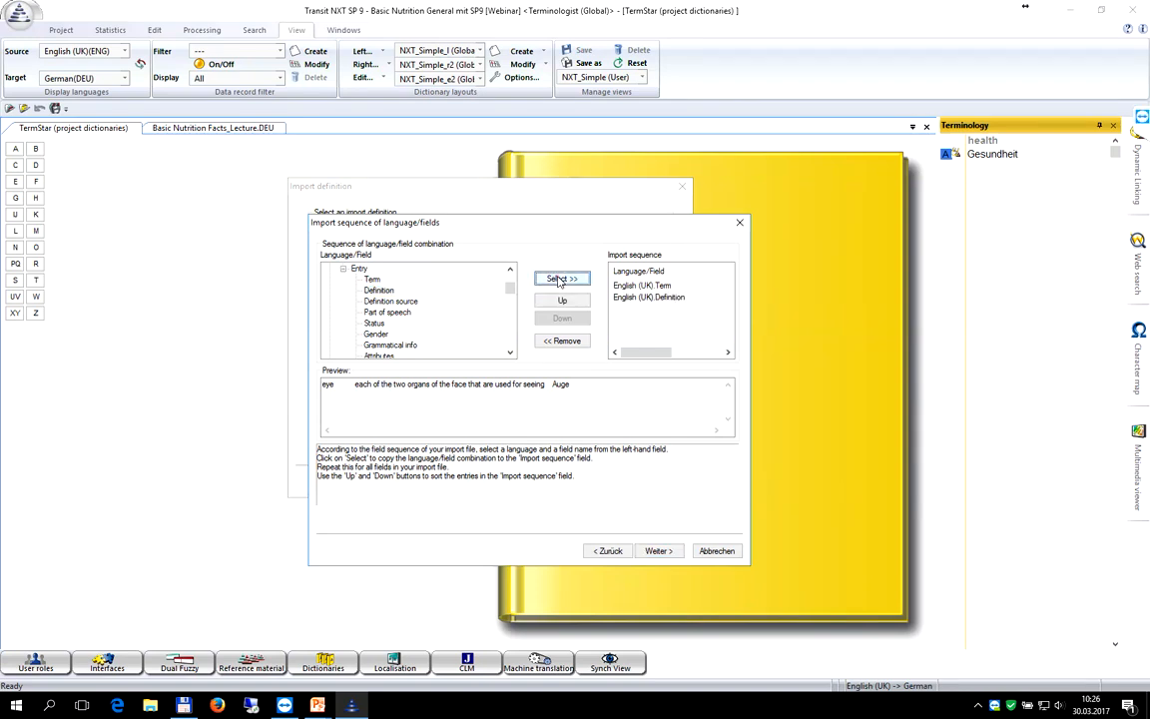
left_click(414, 292)
left_click(510, 271)
left_click(510, 270)
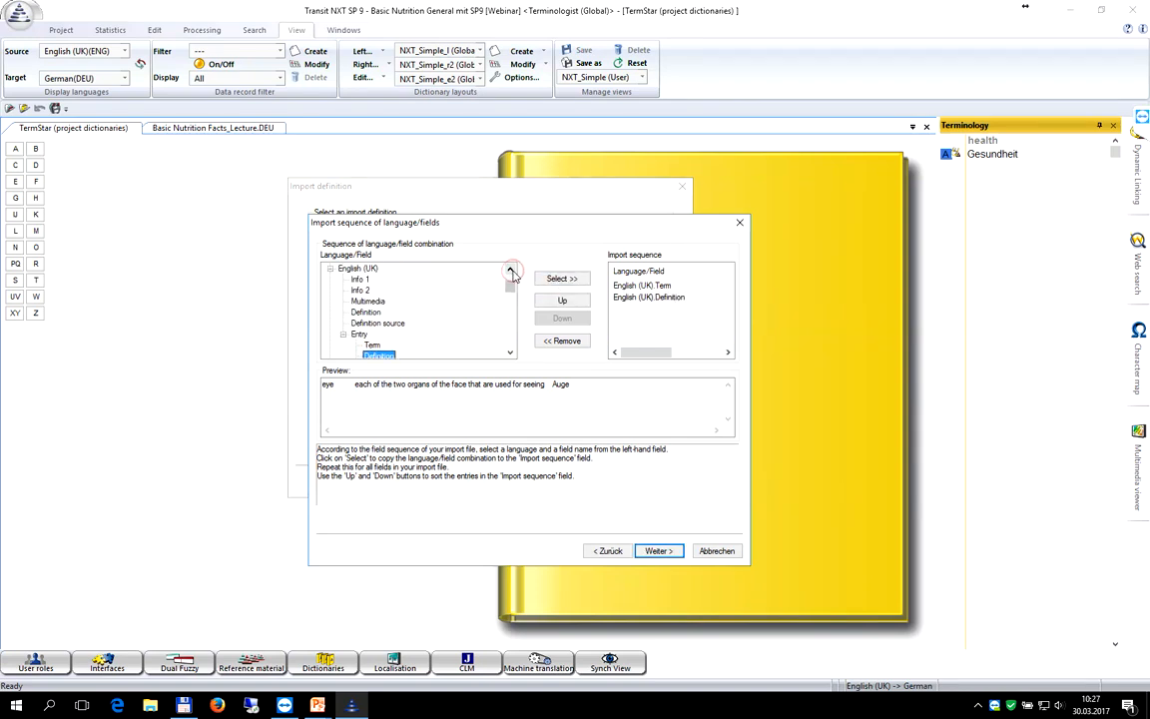
left_click(510, 270)
left_click(510, 271)
left_click(510, 270)
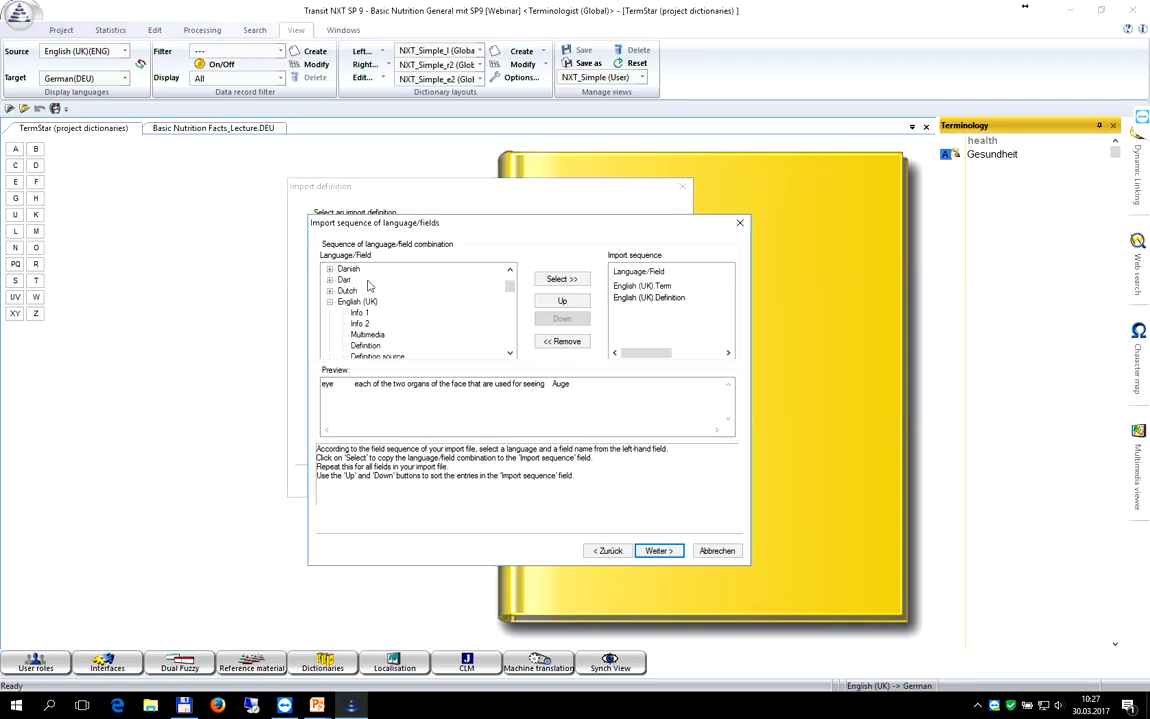
key("g")
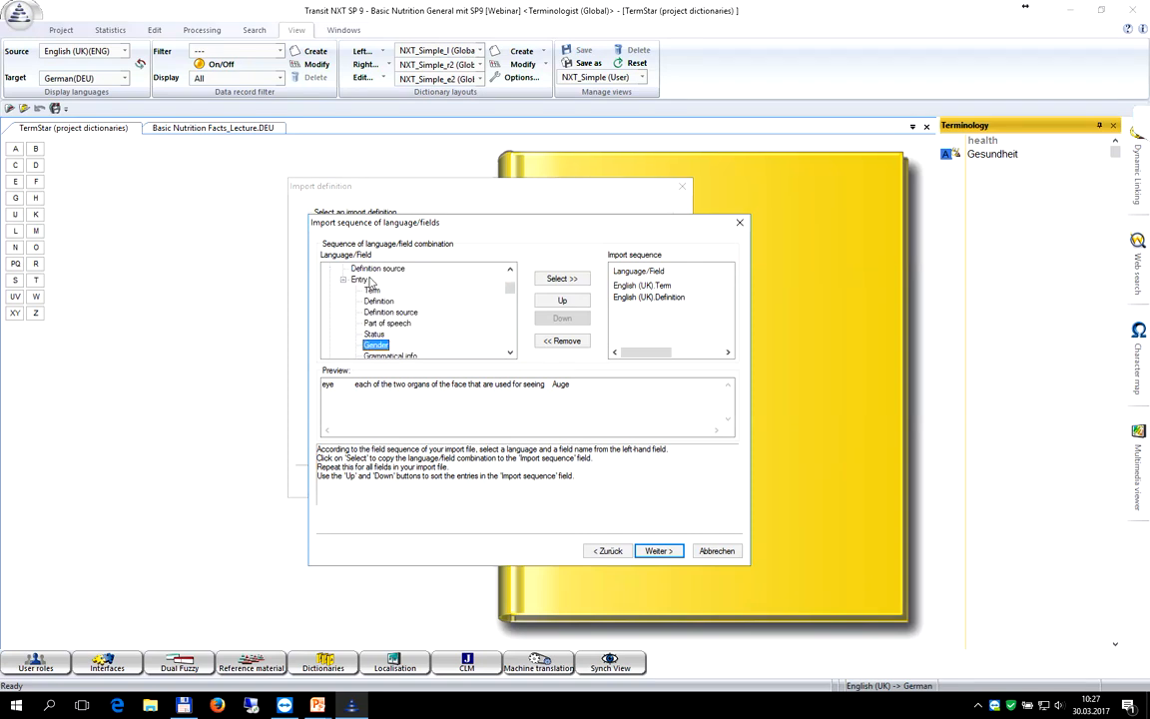
left_click_drag(508, 285, 507, 281)
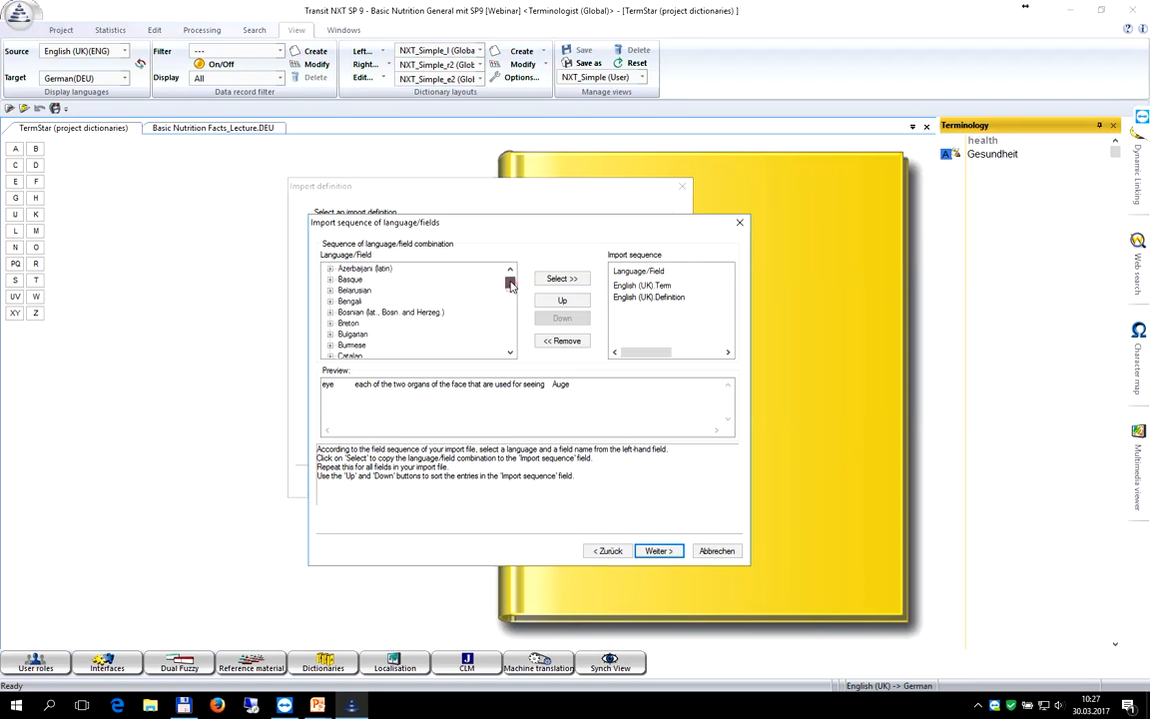
left_click(380, 312)
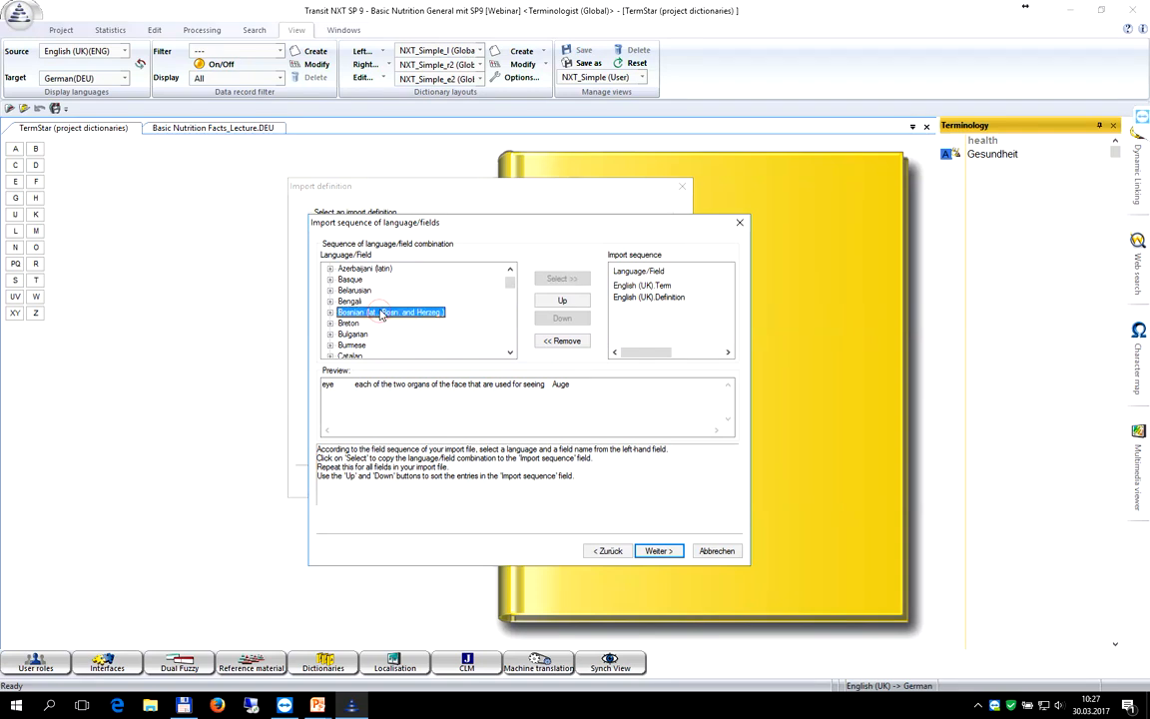
key("g")
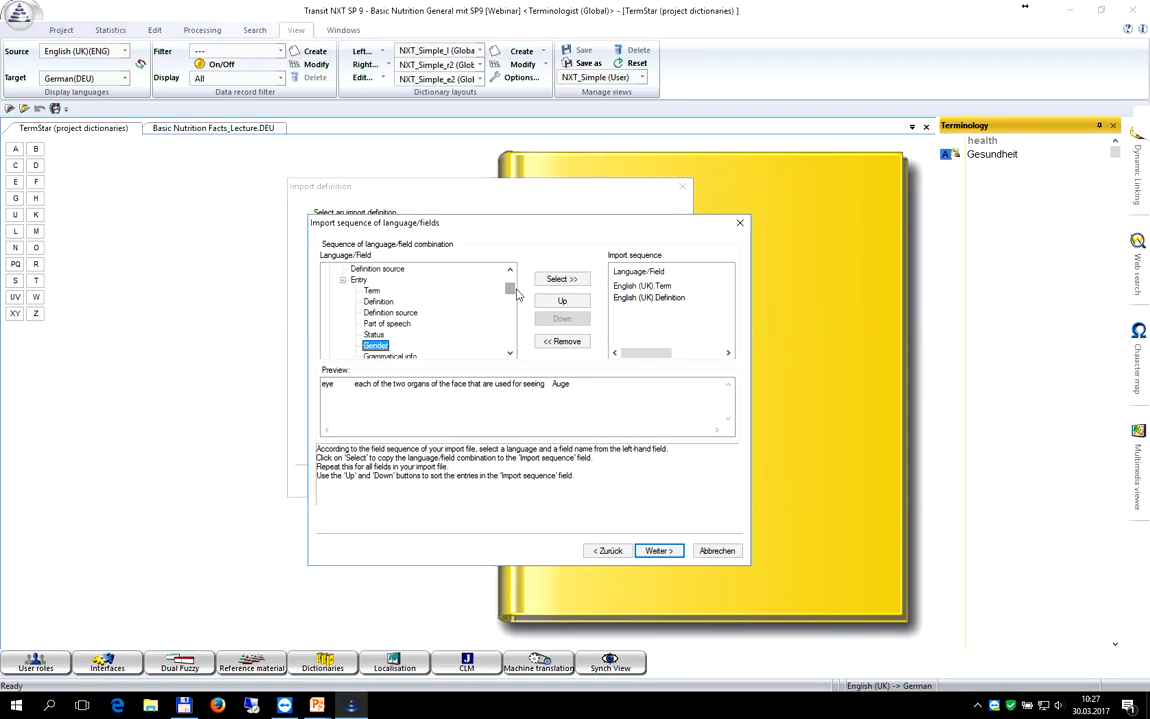
Step: Add the German entry field Term to the import sequence after the English (UK) fields
left_click_drag(509, 288, 511, 290)
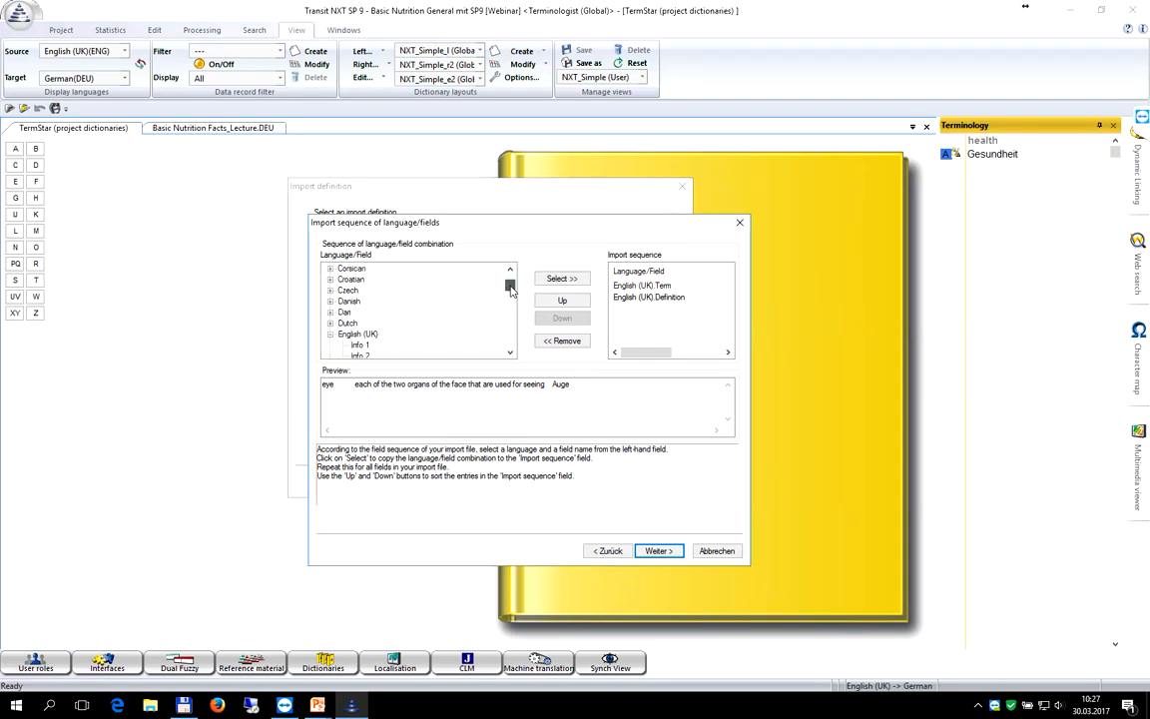
left_click(330, 334)
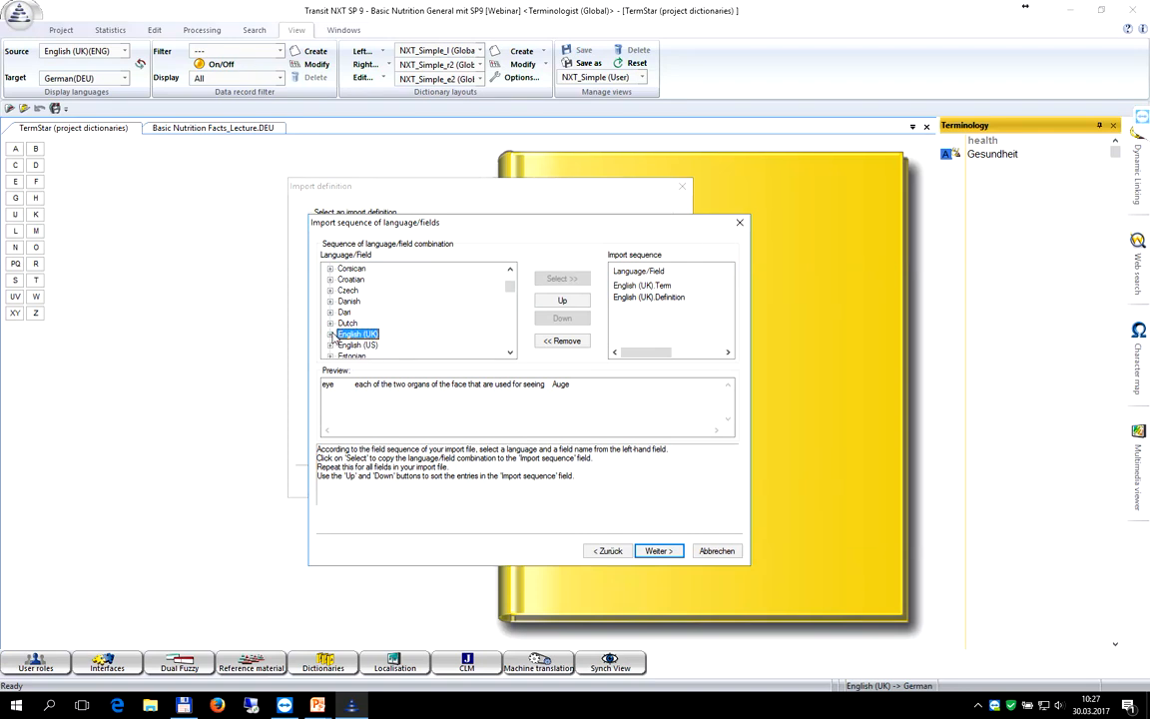
key("g")
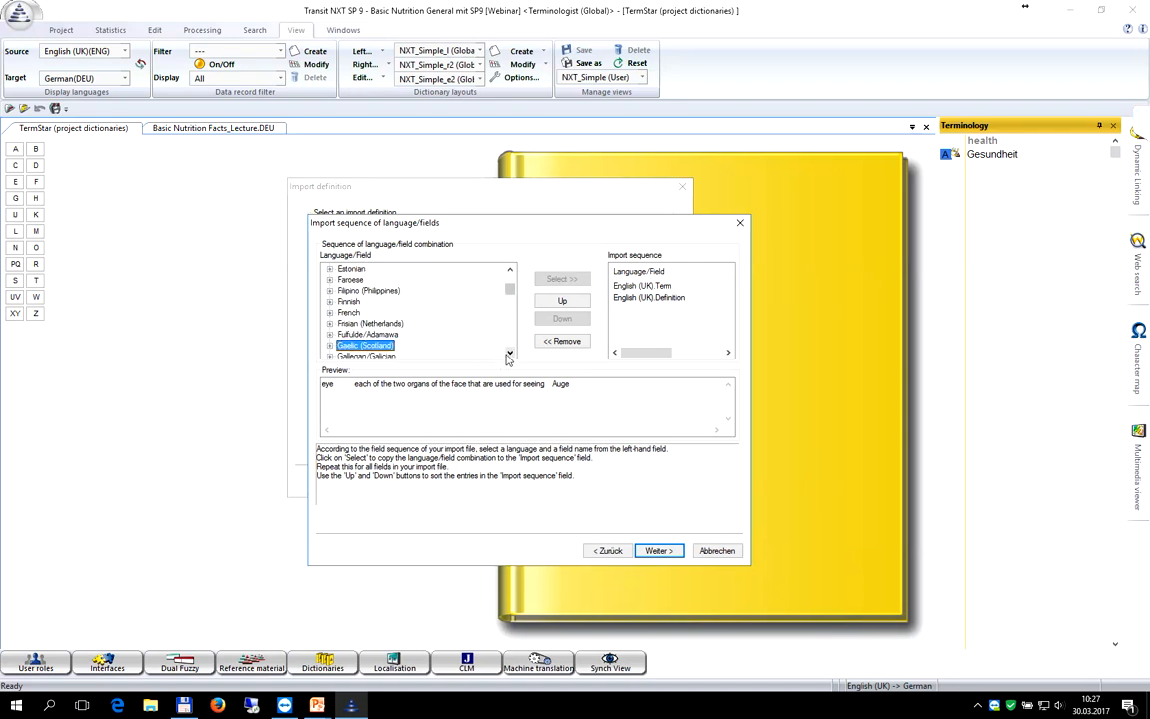
left_click(510, 353)
left_click(510, 352)
left_click(511, 353)
left_click(510, 353)
left_click(510, 352)
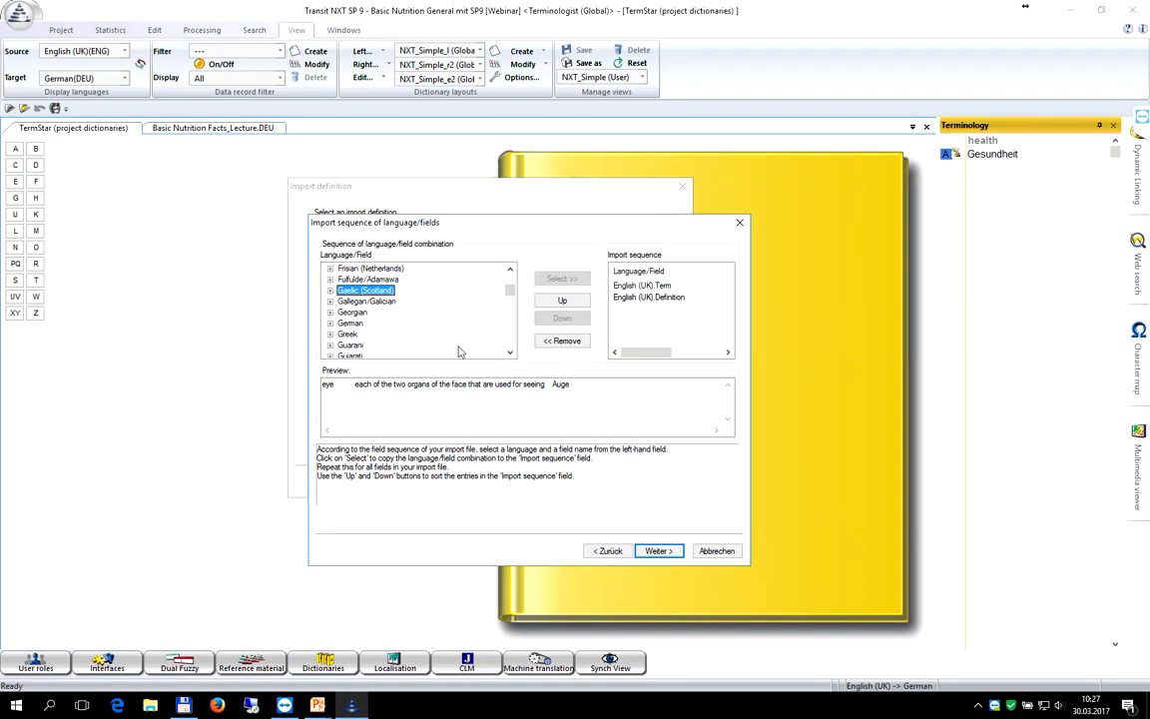
left_click(351, 323)
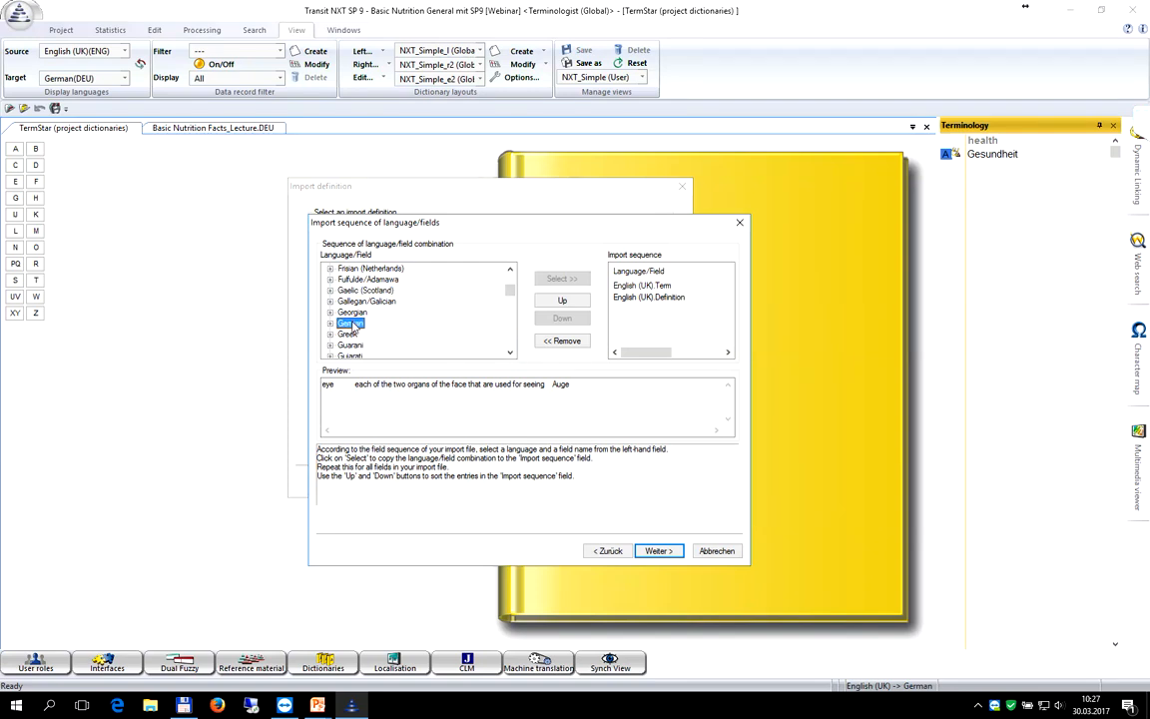
left_click(331, 324)
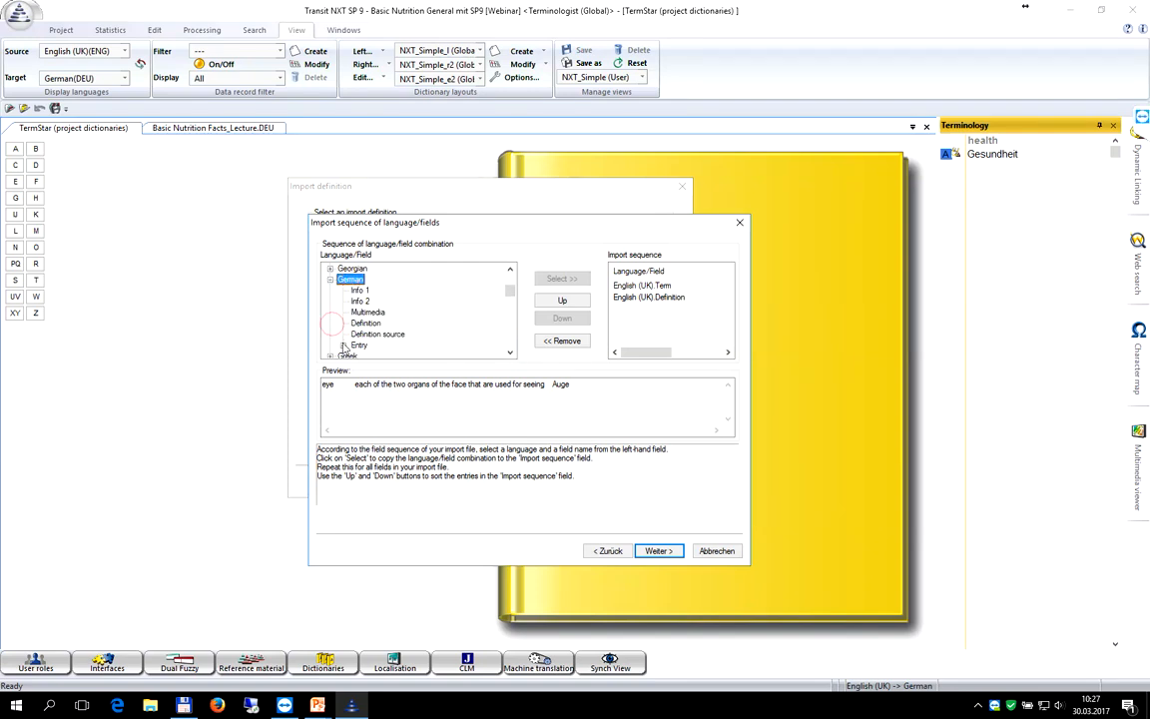
left_click(342, 344)
left_click(372, 280)
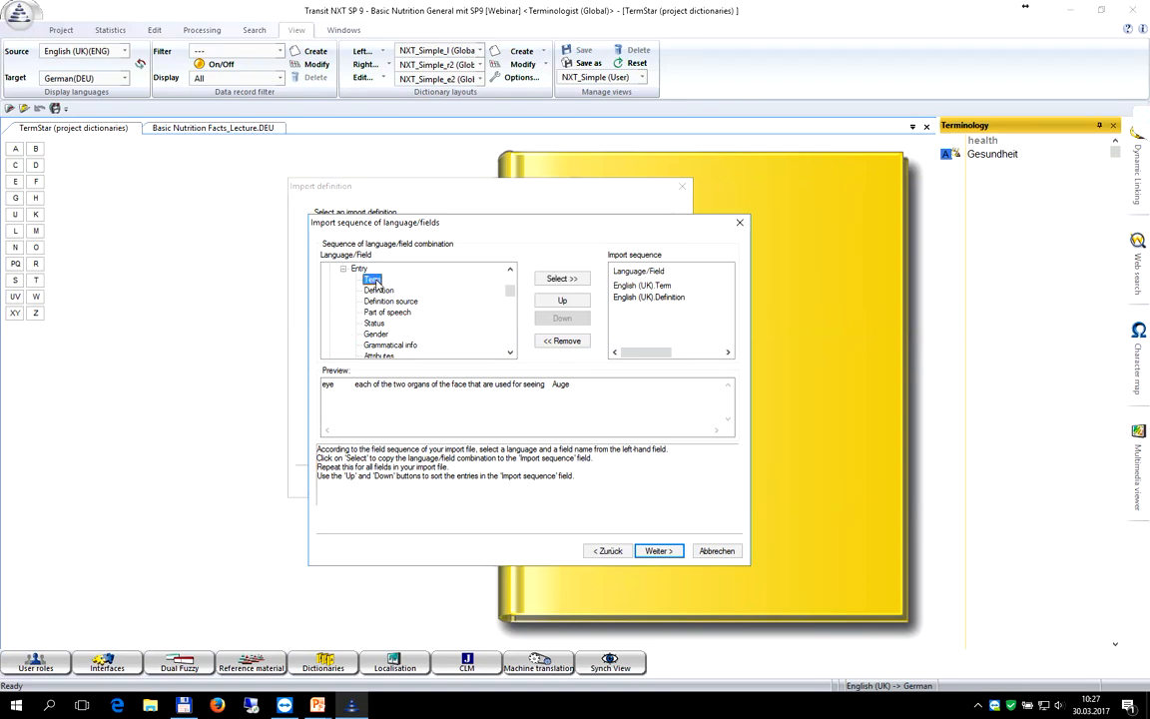
left_click(549, 283)
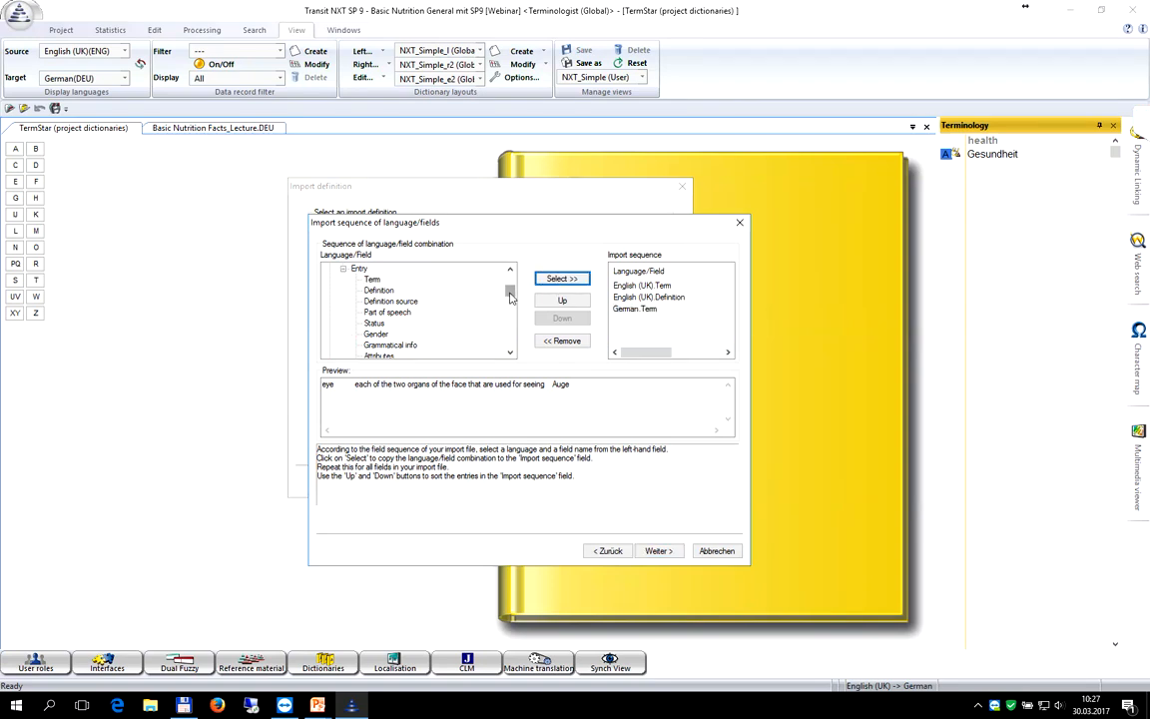
Step: Add the Japanese entry field Term to the end of the import sequence
scroll(461, 264, "up", 4)
left_click(331, 334)
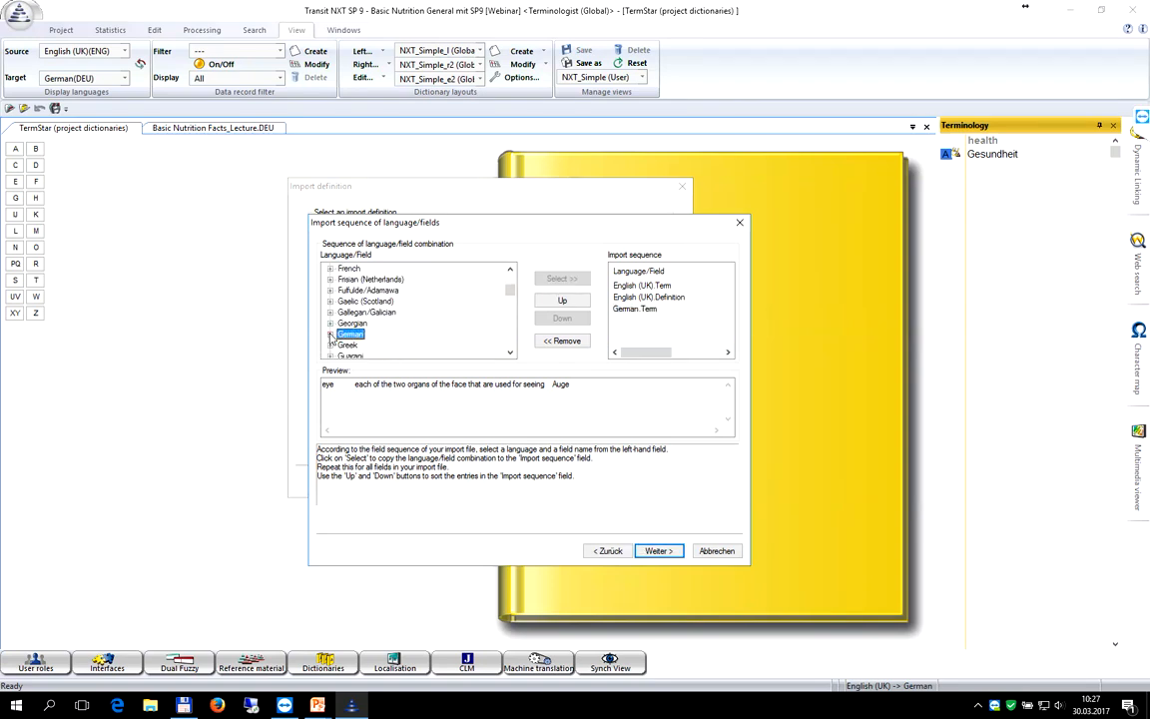
key("j")
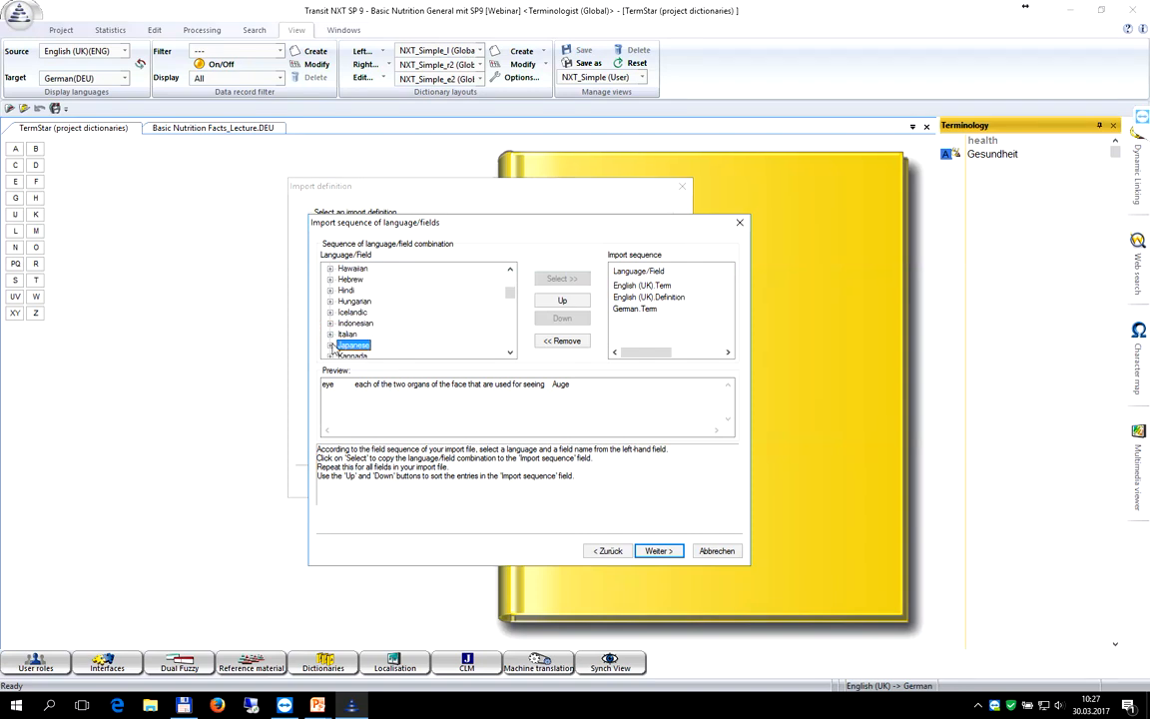
left_click(331, 344)
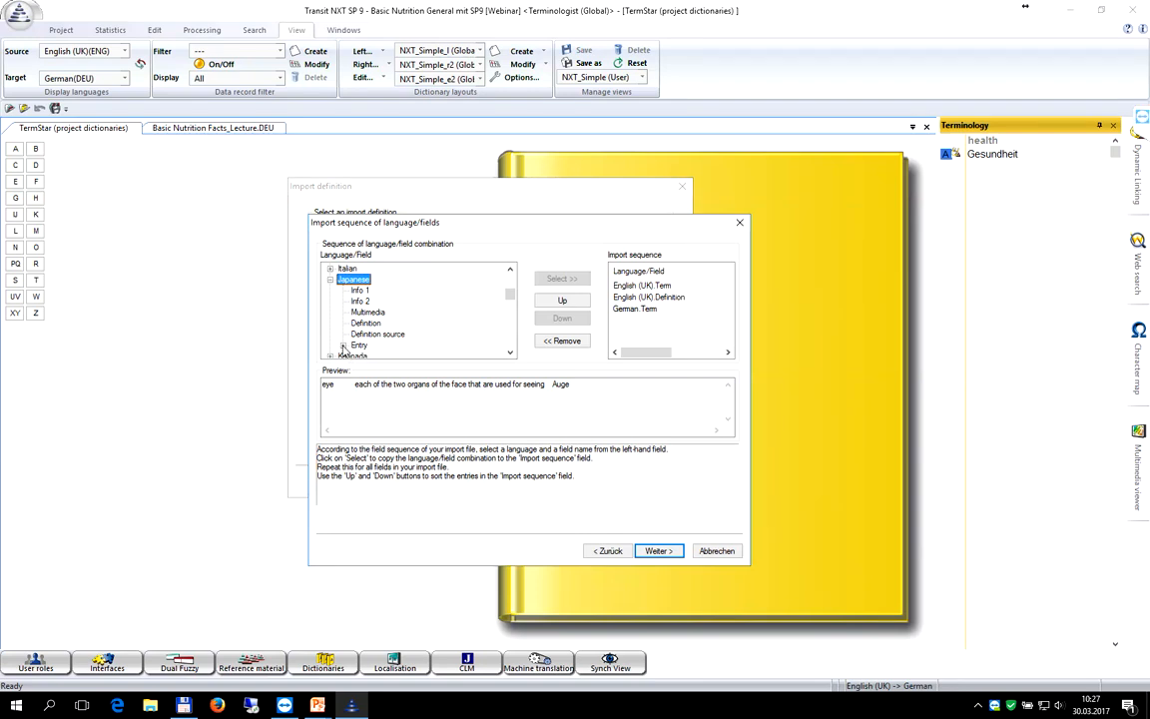
left_click(343, 346)
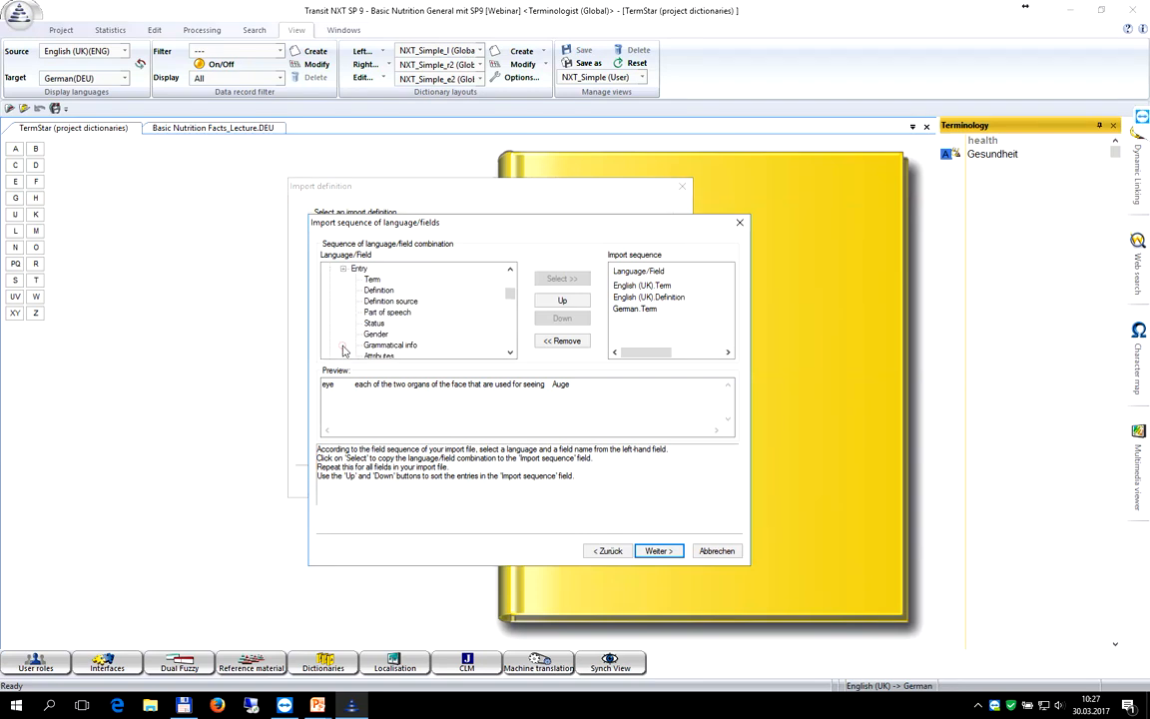
left_click(372, 280)
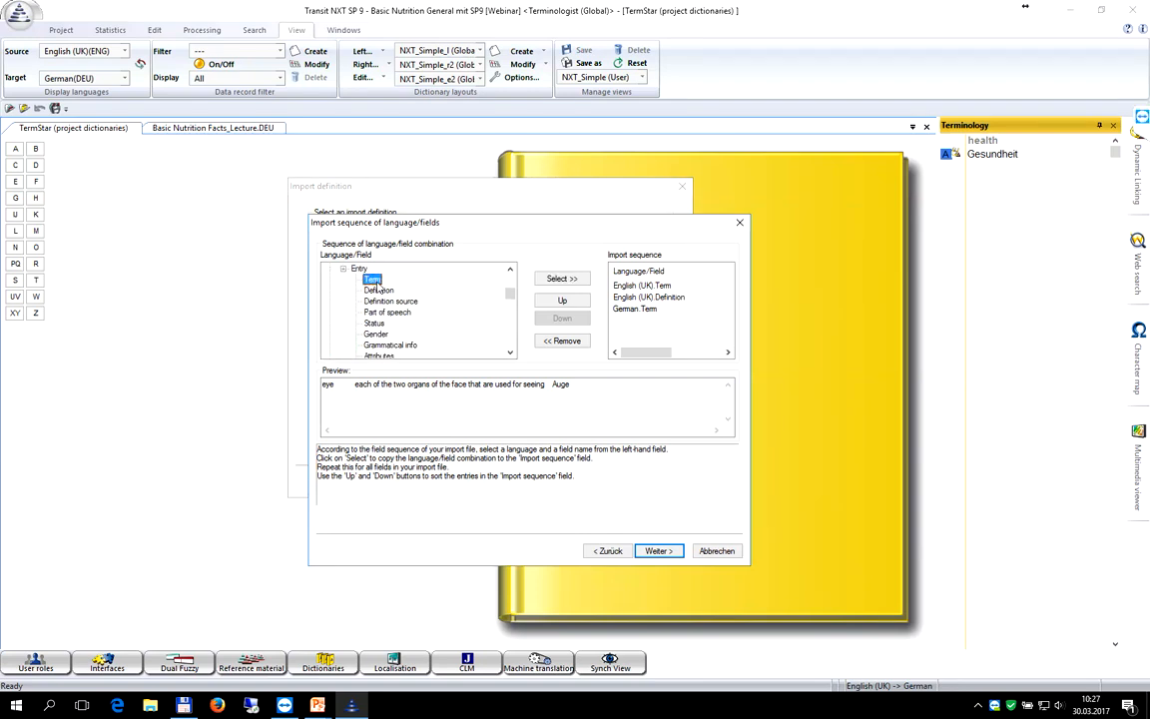
left_click(561, 280)
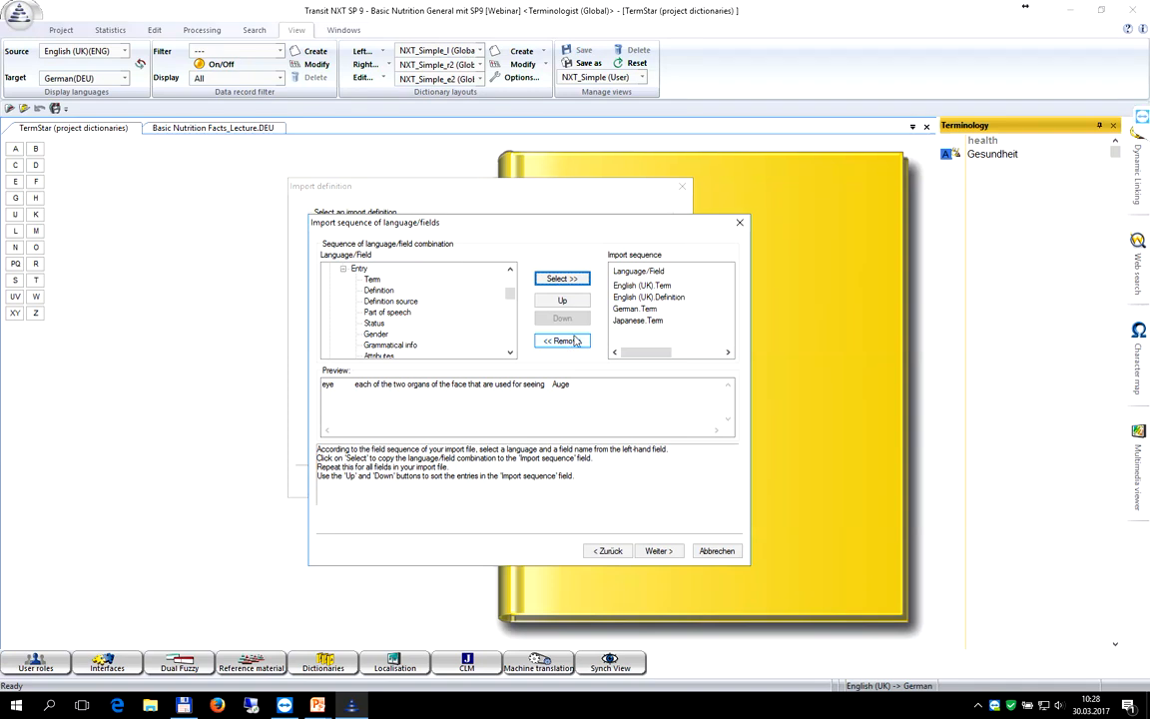
Step: Keep the default date format, review the summary and save the import definition as Webinar_ENG_DEU_JPN with Global scope
left_click(657, 550)
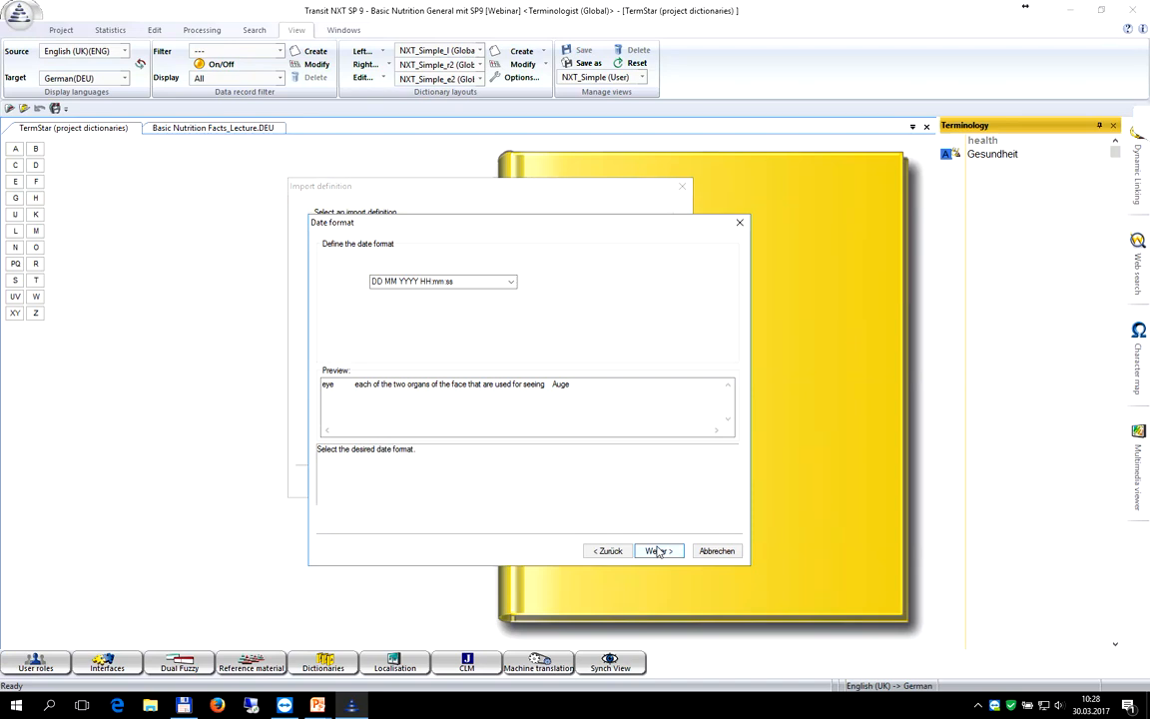
left_click(657, 551)
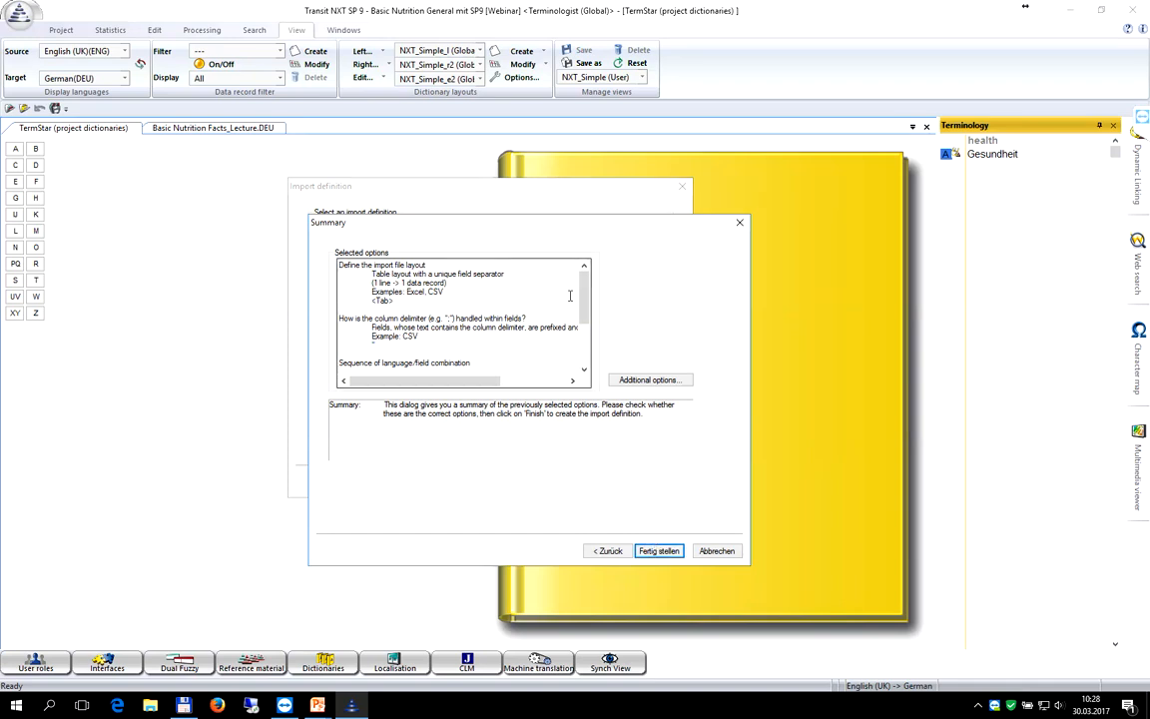
left_click_drag(588, 294, 589, 352)
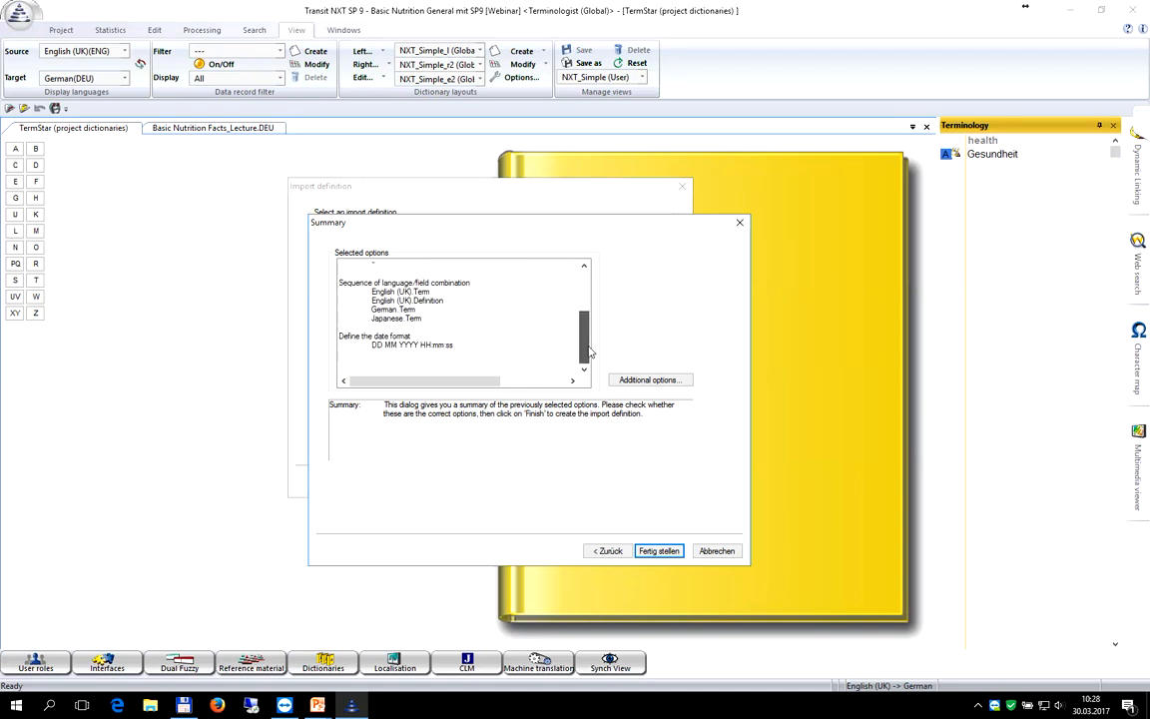
left_click(651, 551)
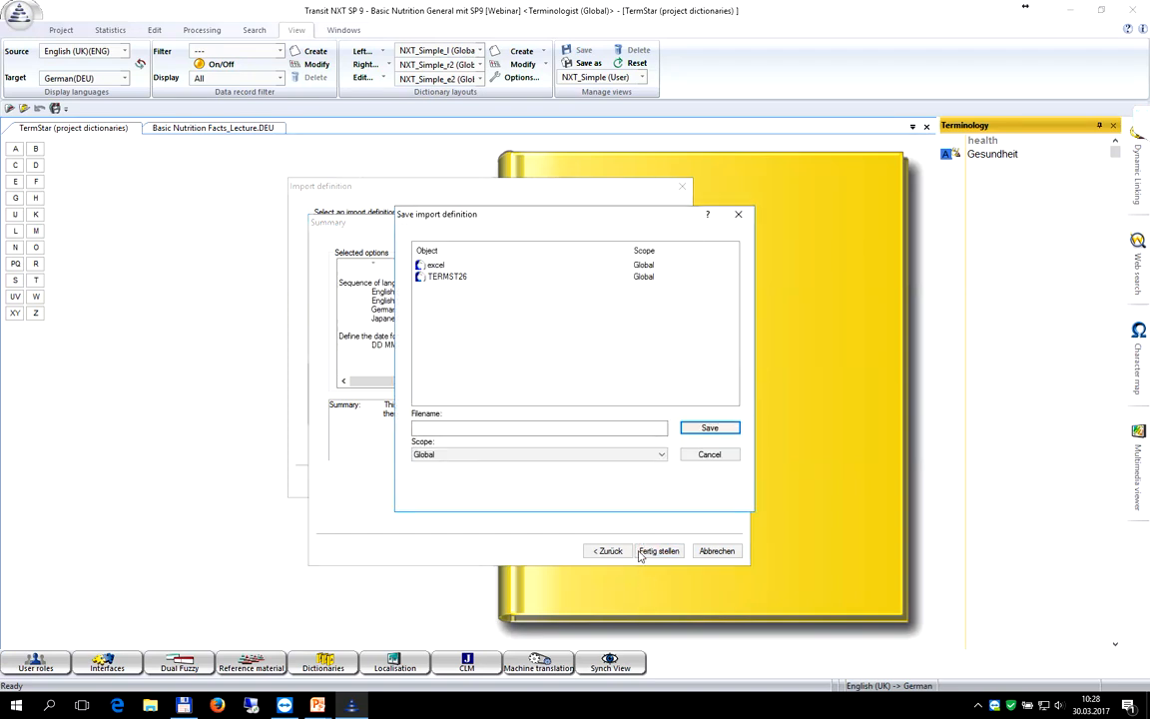
left_click(443, 426)
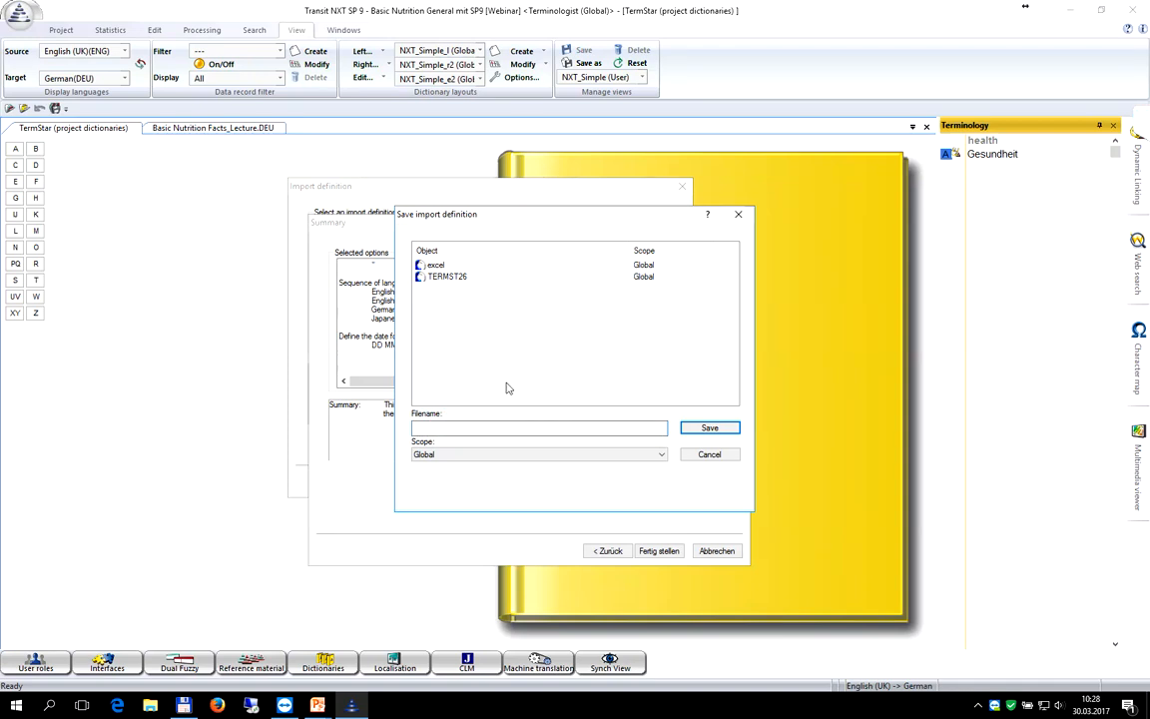
type("WEb")
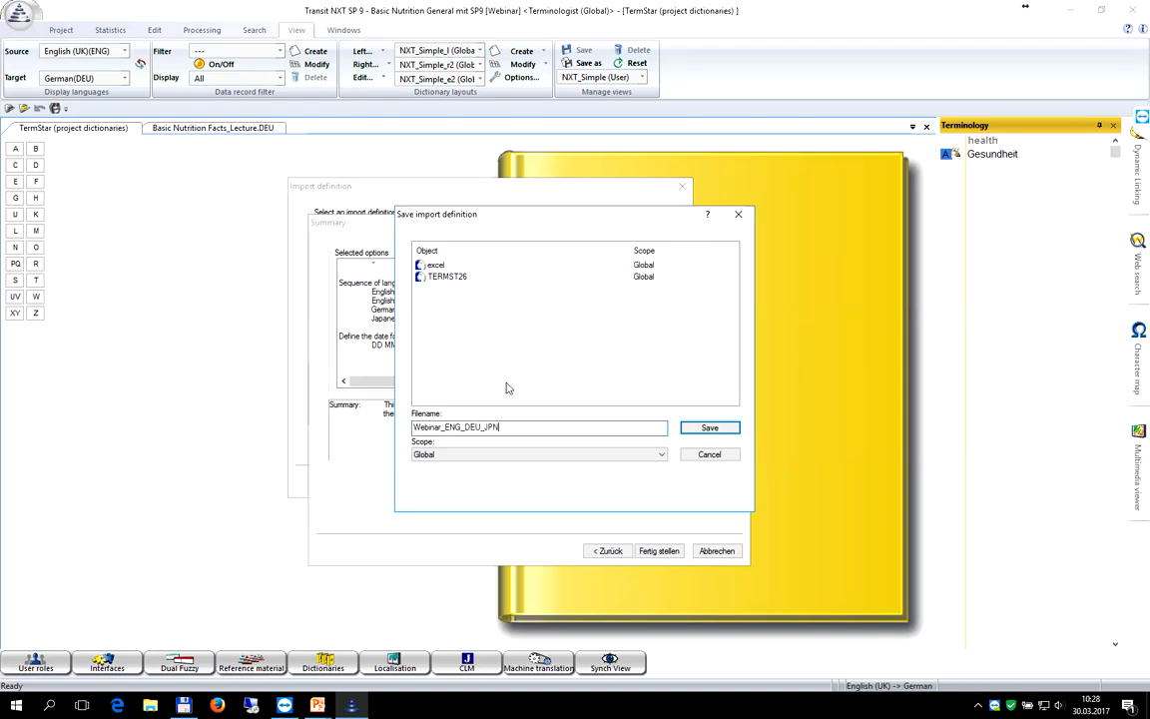
left_click(703, 428)
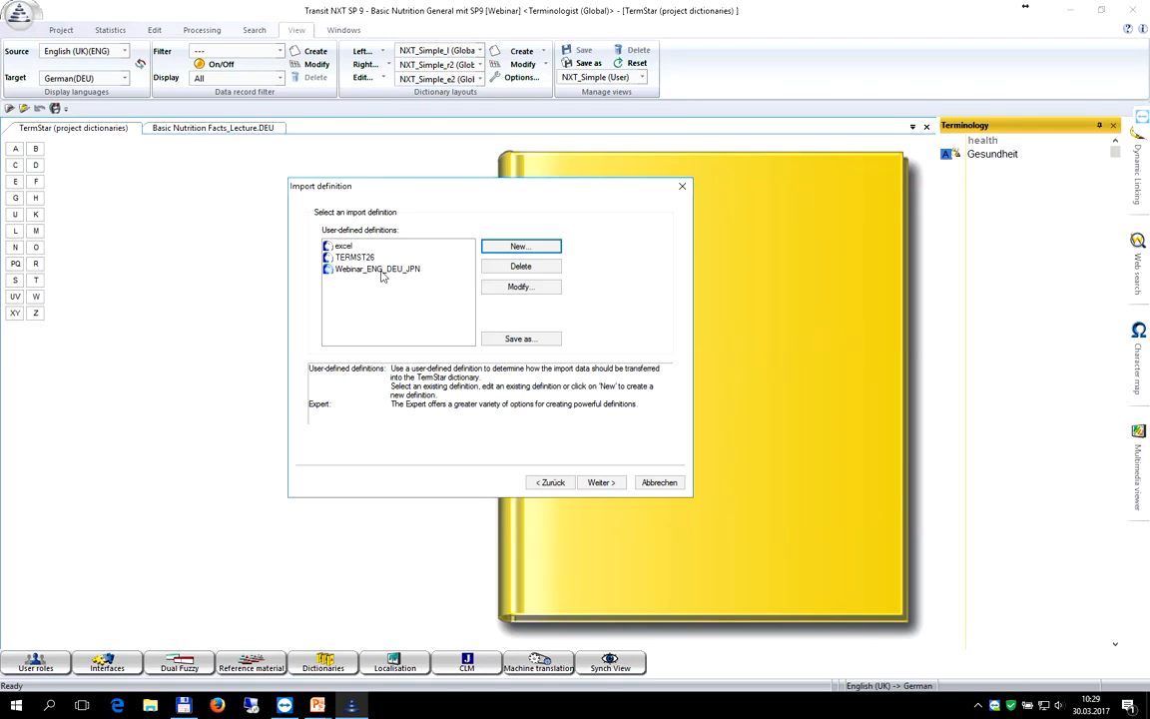
Step: Use the Webinar_ENG_DEU_JPN definition for the import and set the source file encoding to UNICODE
left_click(349, 269)
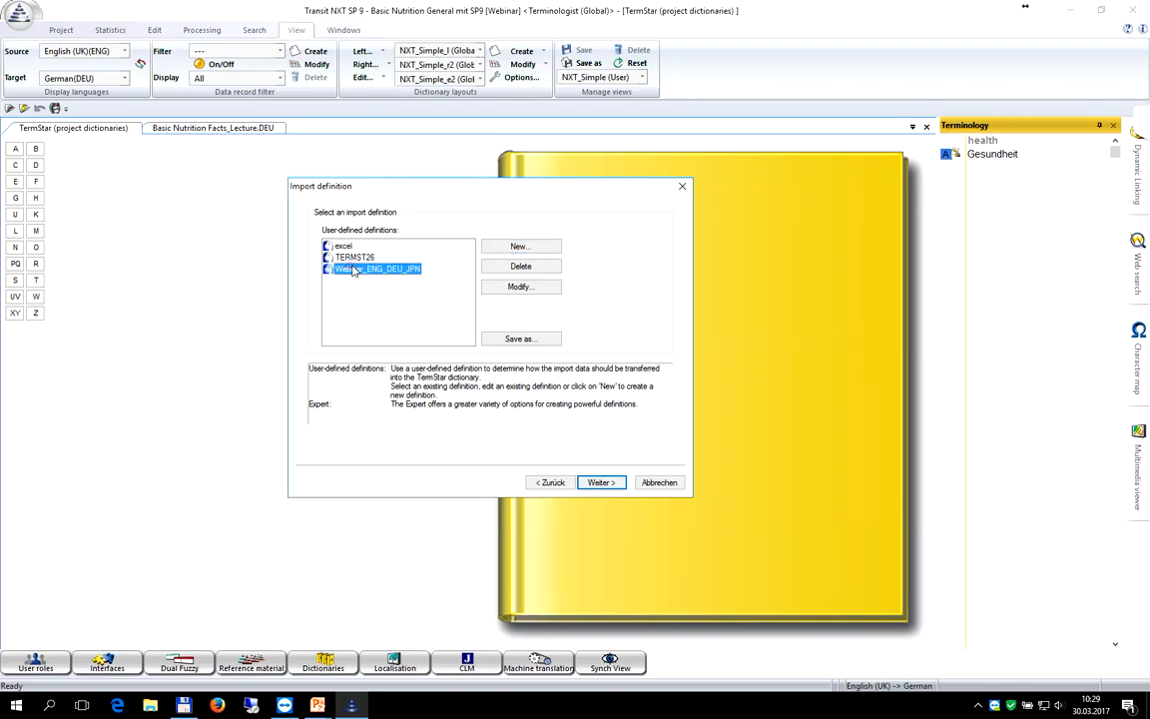
left_click(600, 483)
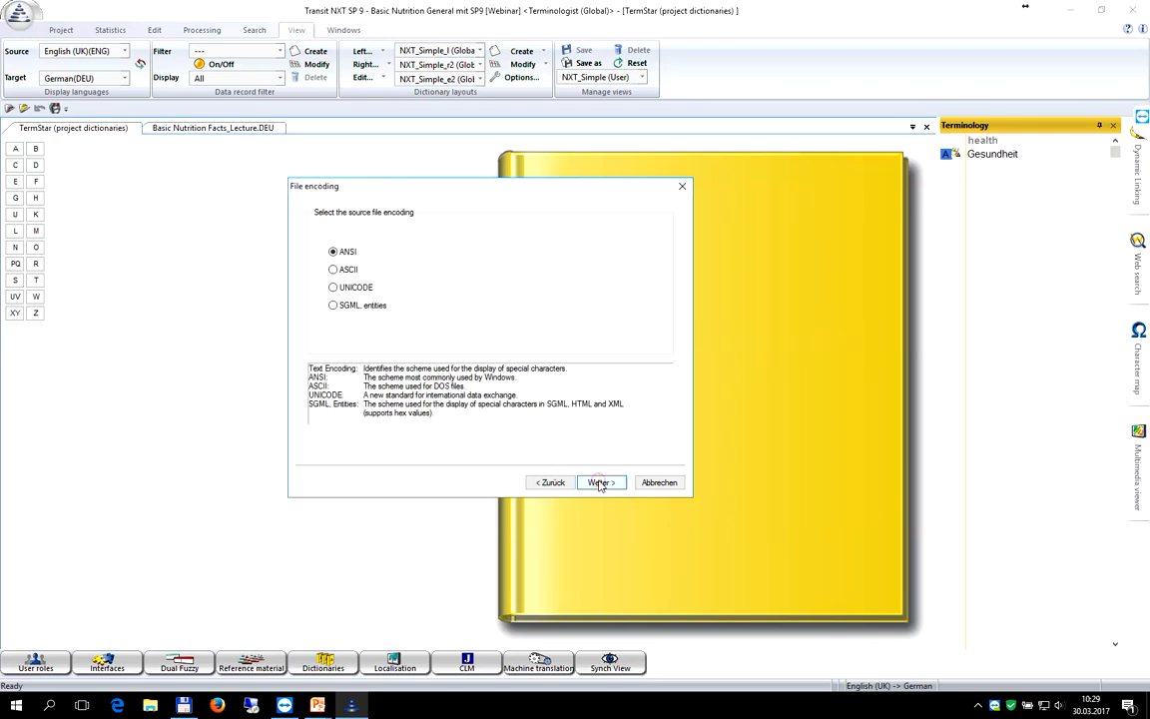
left_click(334, 289)
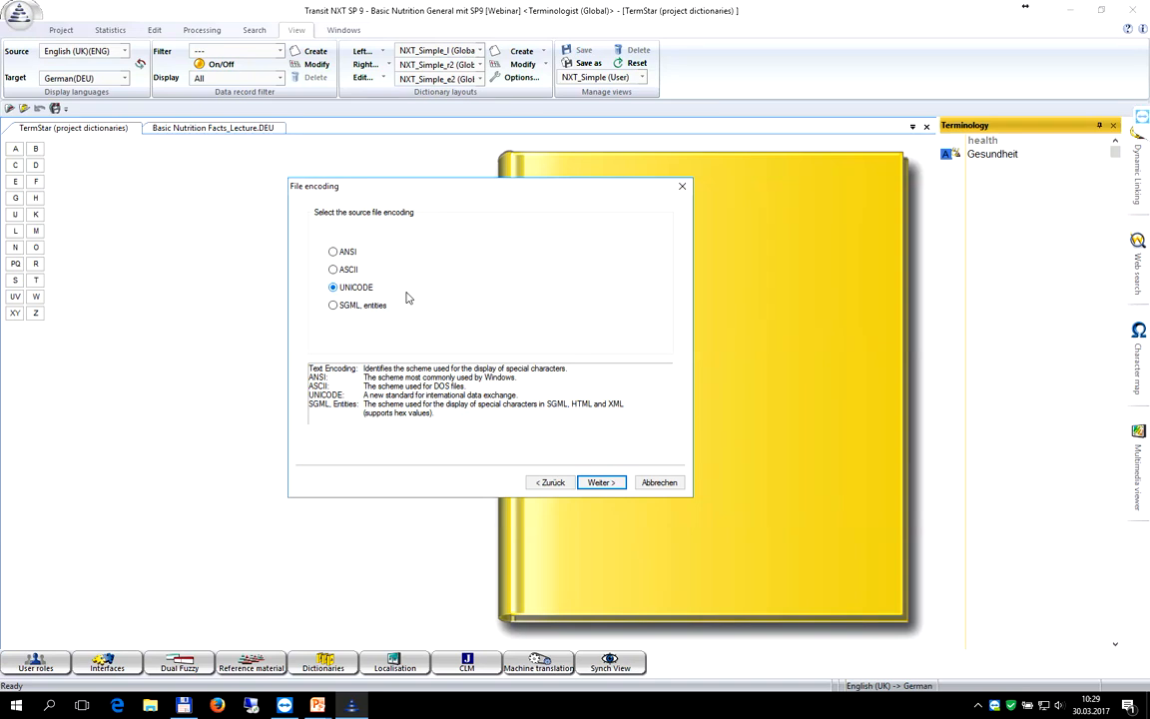
left_click(599, 483)
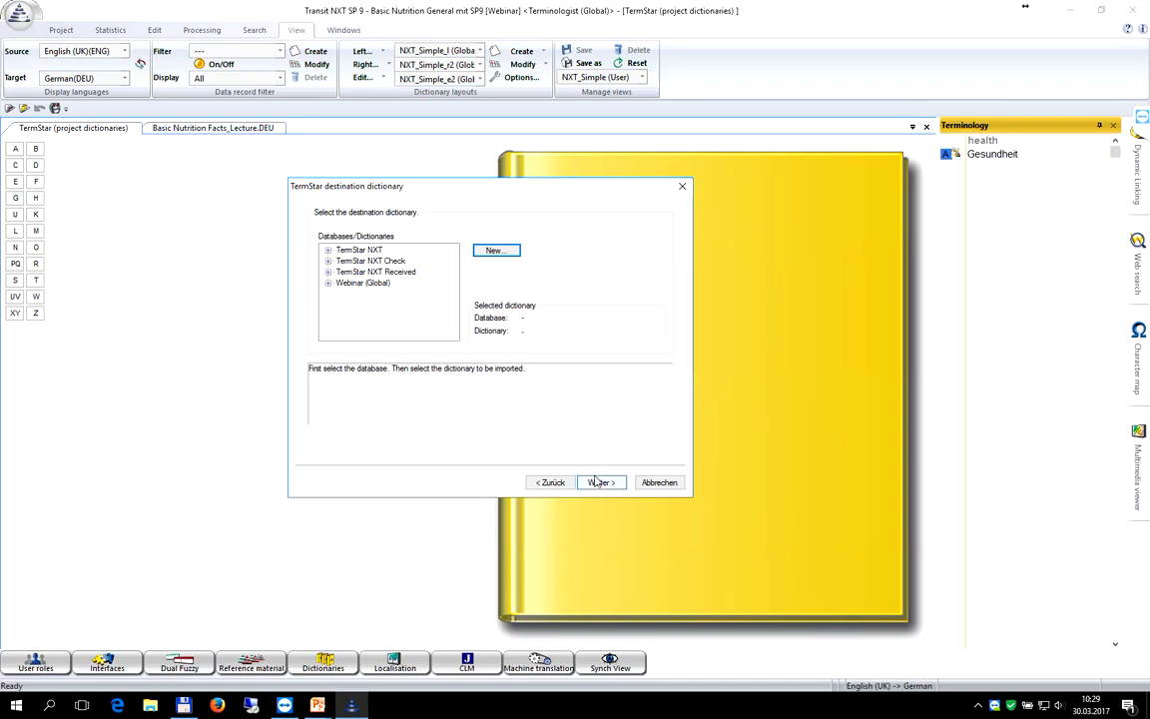
Step: Choose the dictionary Body in the Webinar (Global) database as the import destination
left_click(327, 283)
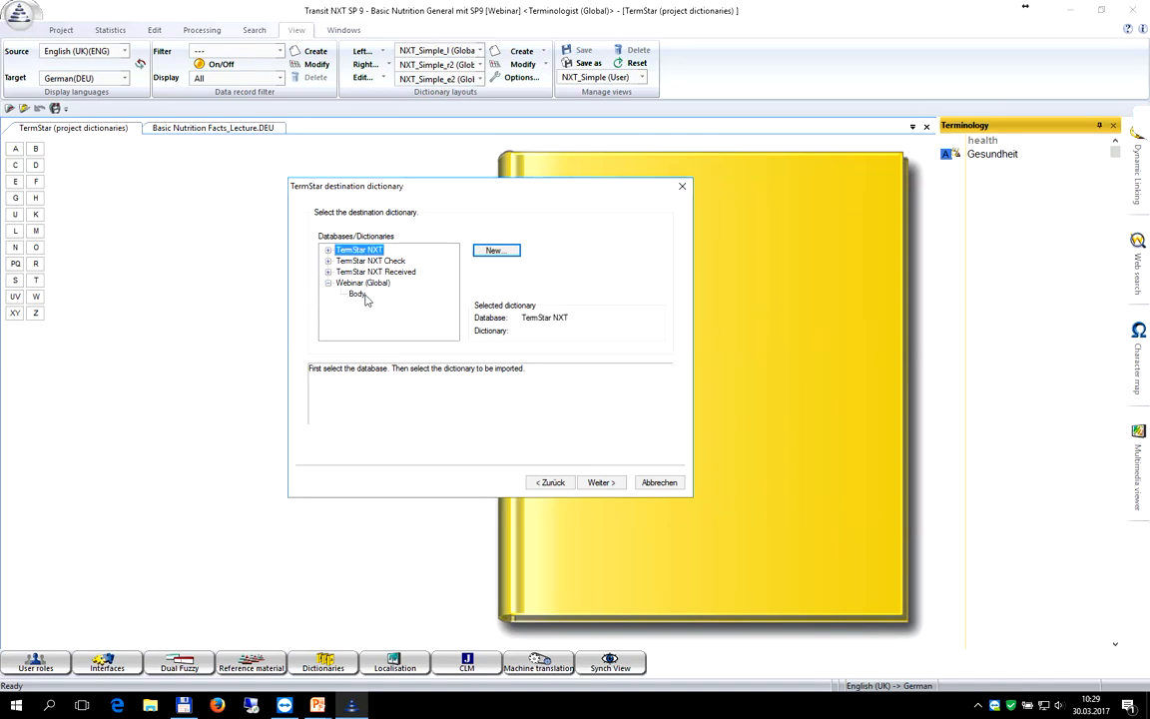
left_click(359, 295)
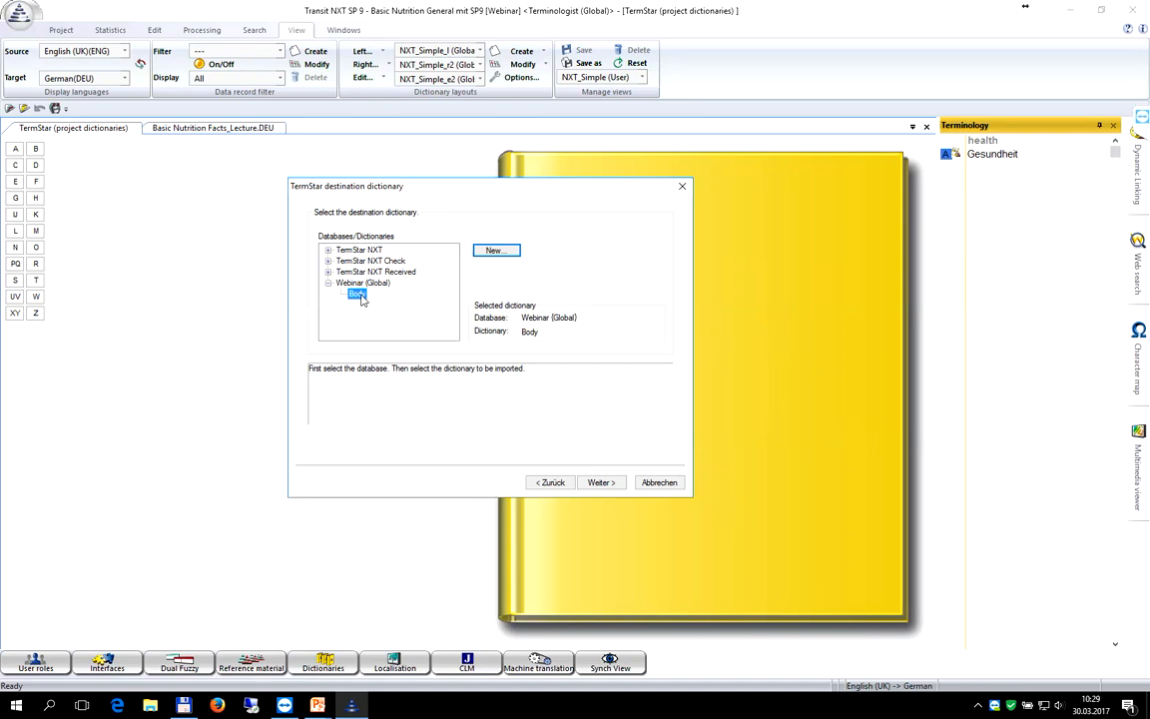
left_click(601, 482)
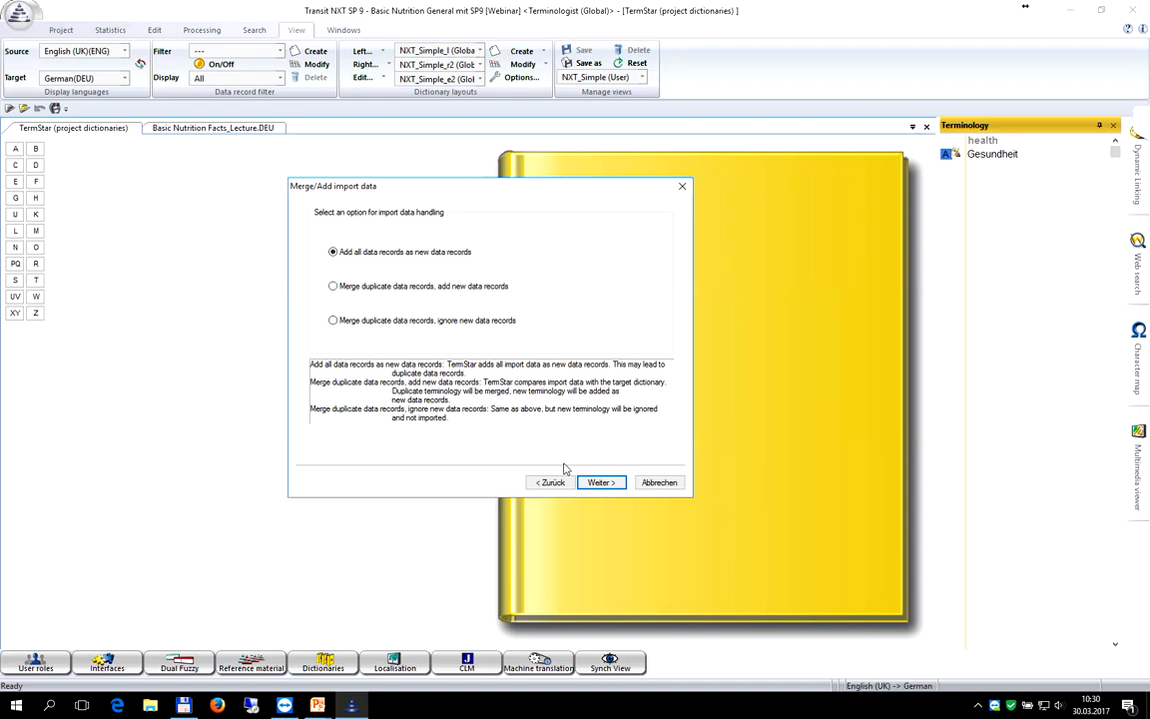
Step: Keep adding all data records as new data records, review the import summary and run the import to completion
left_click(599, 483)
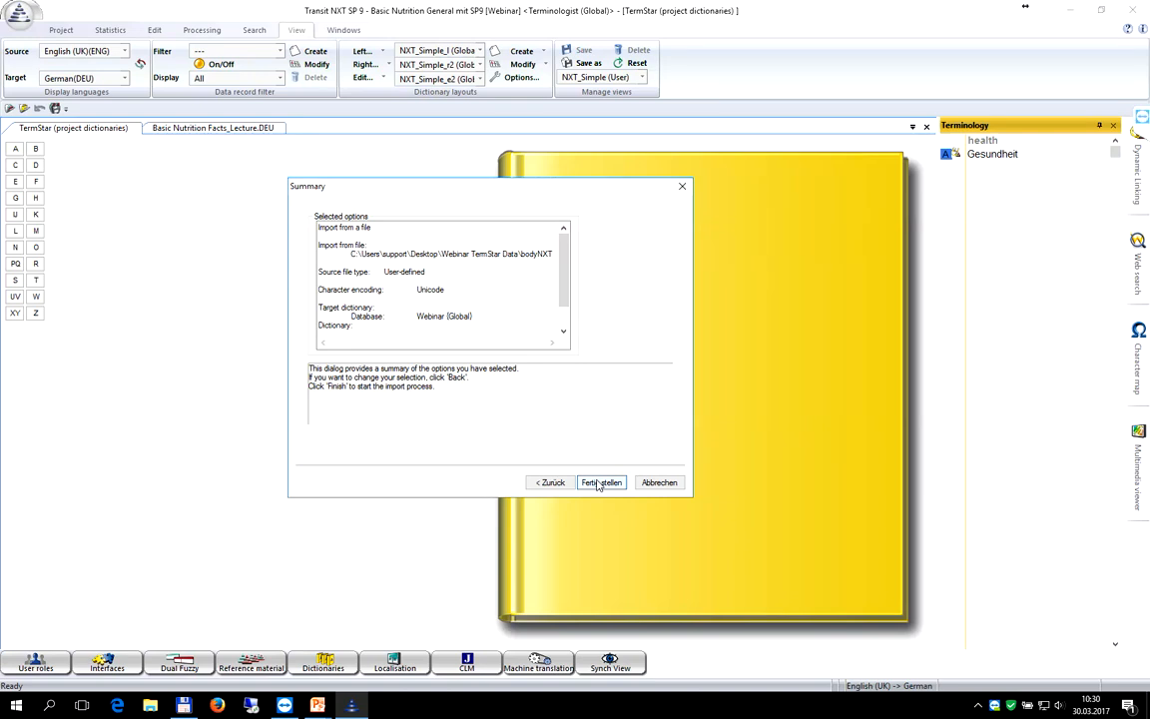
left_click_drag(564, 257, 564, 282)
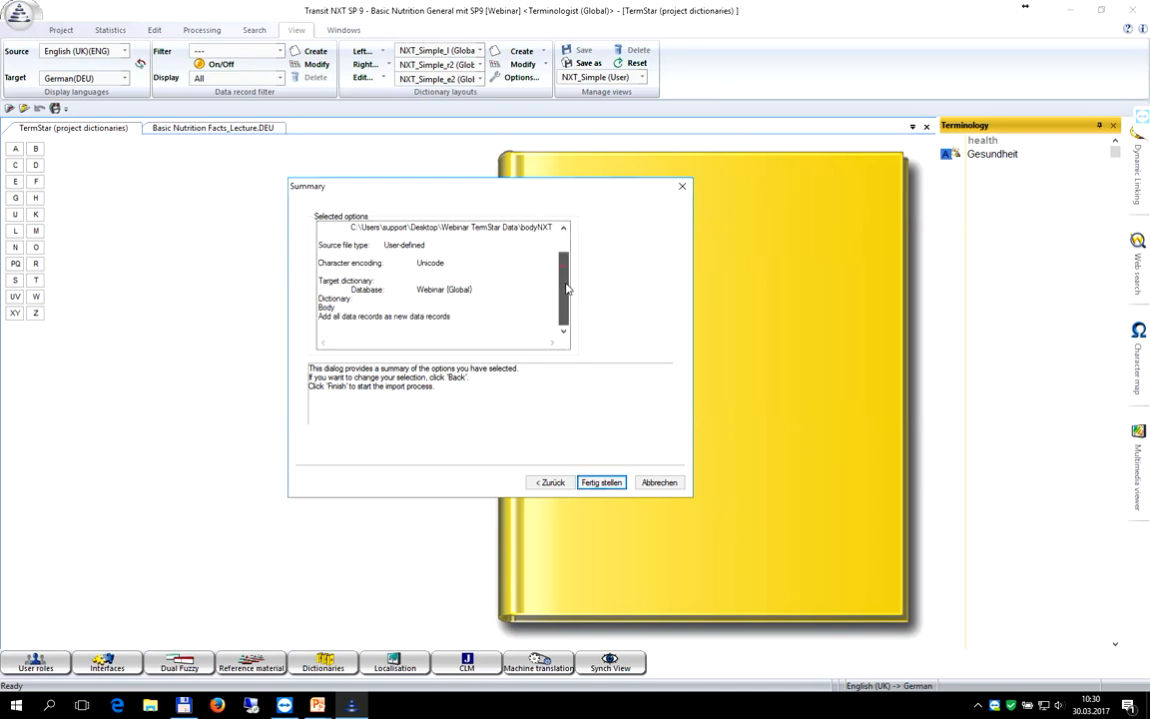
left_click(604, 484)
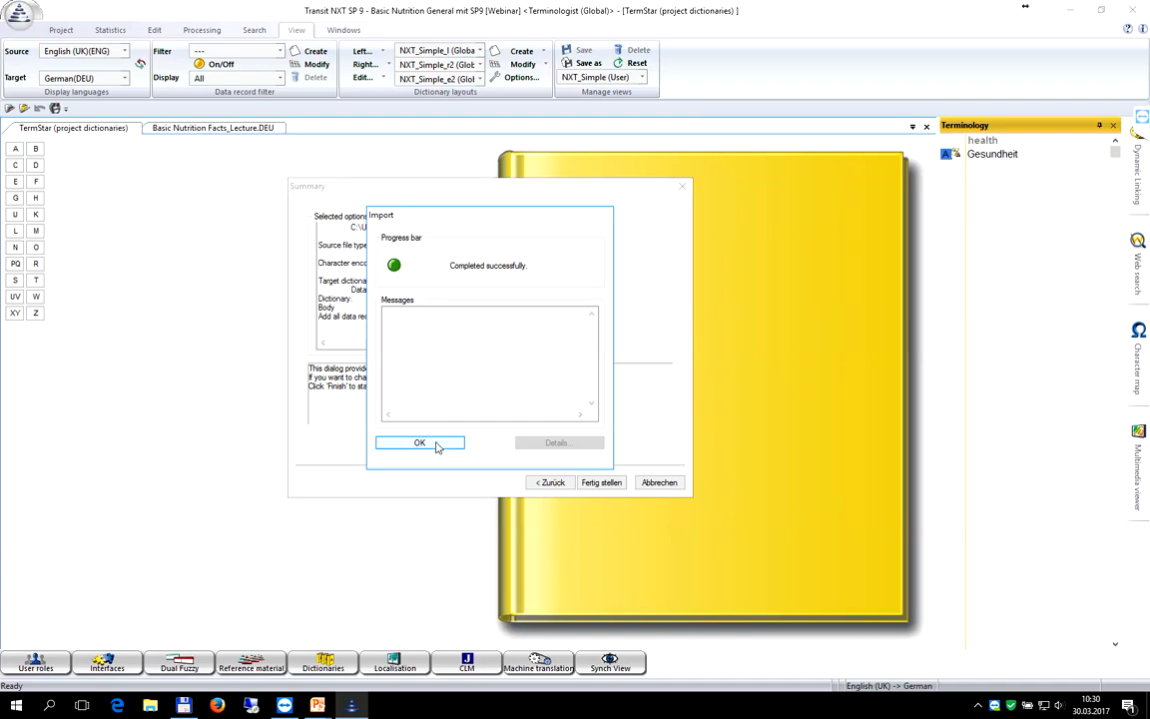
left_click(439, 445)
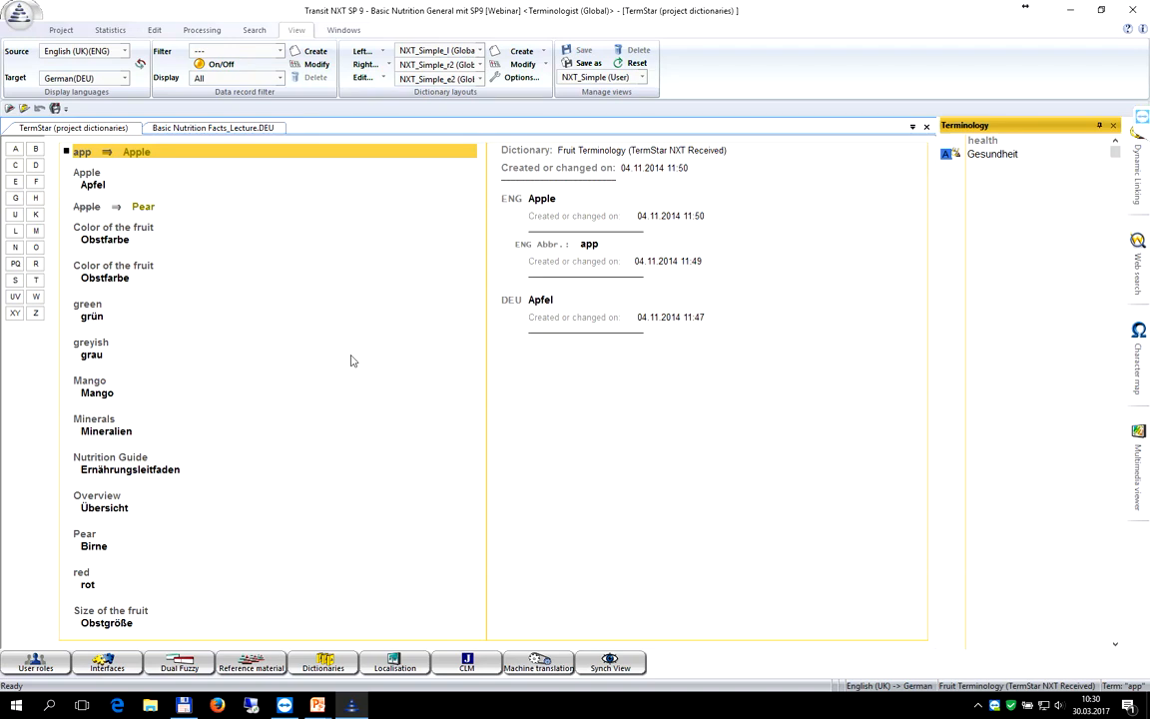
Step: Close the open project dictionaries and open the dictionary Body from the Webinar (Global) database, adding it as a project dictionary
left_click(927, 128)
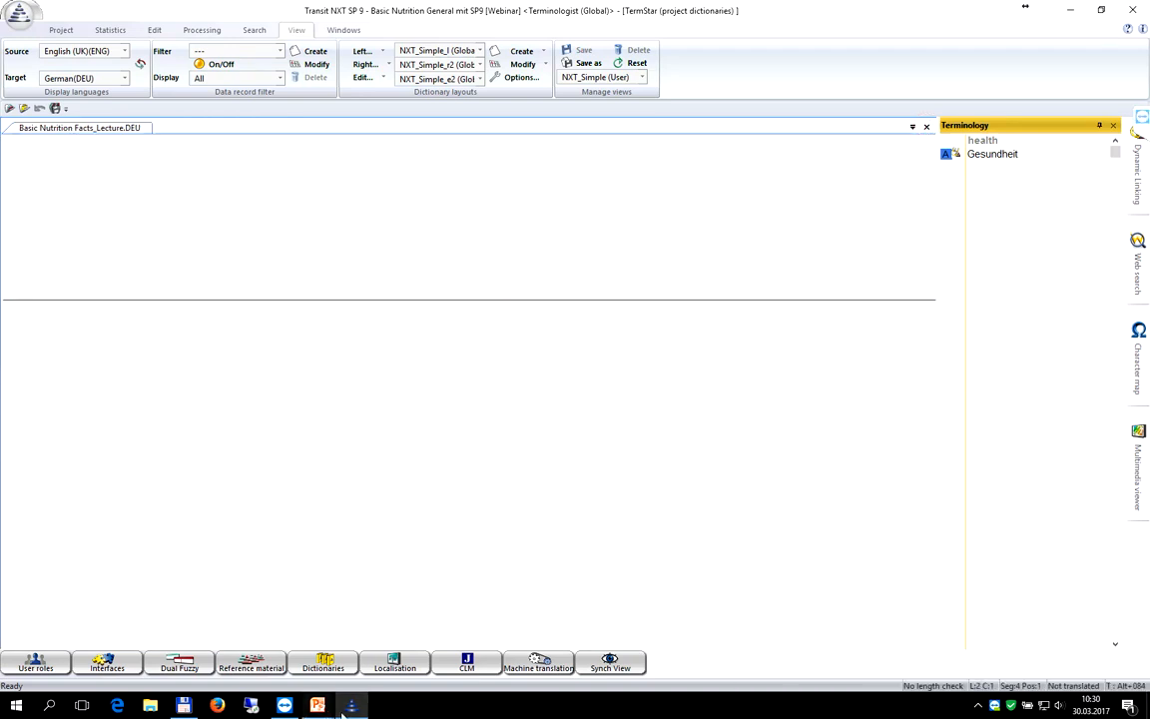
left_click(325, 662)
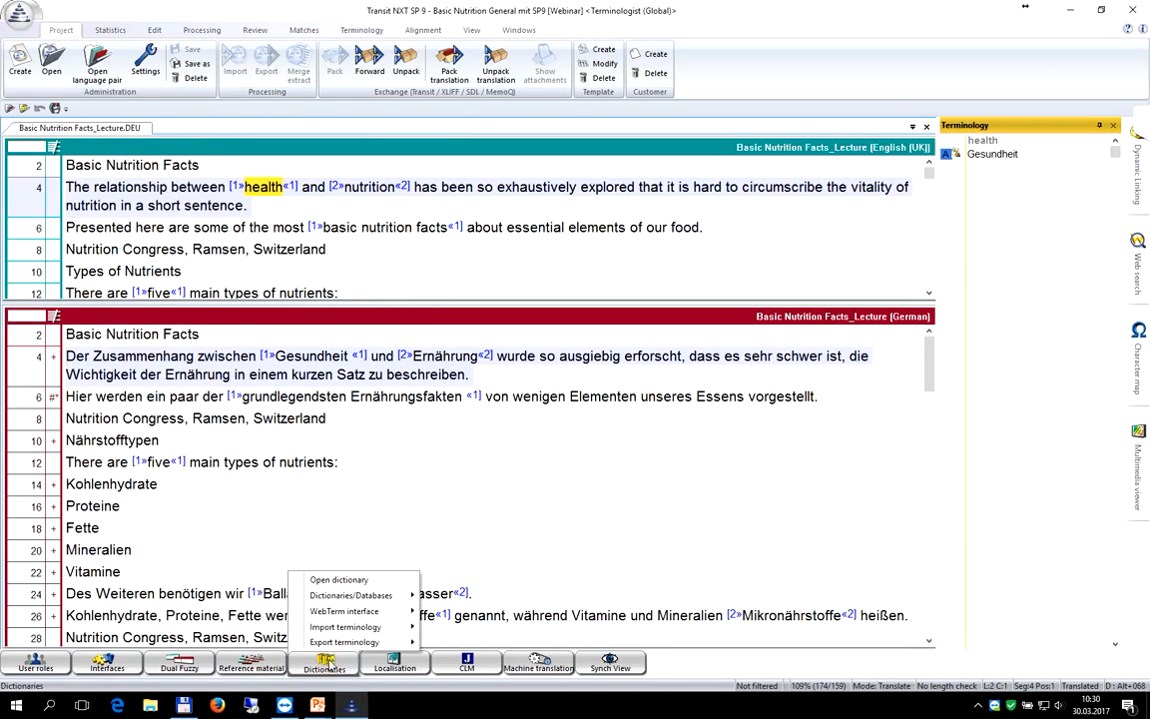
left_click(337, 579)
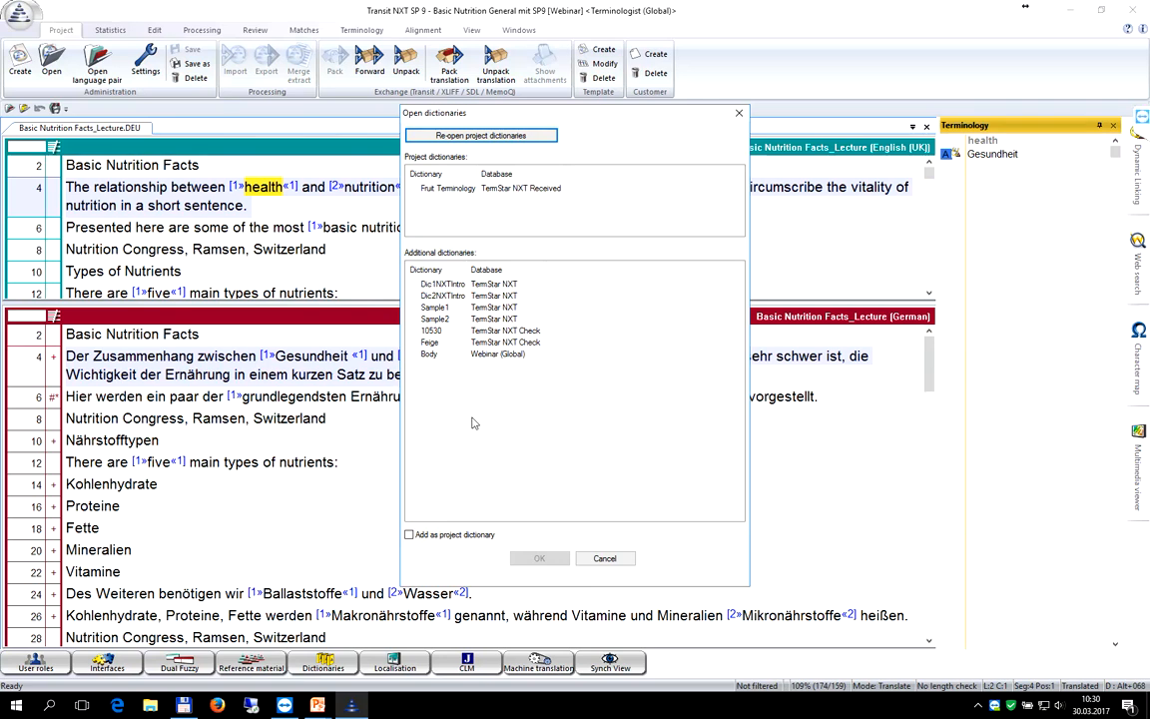
left_click(408, 535)
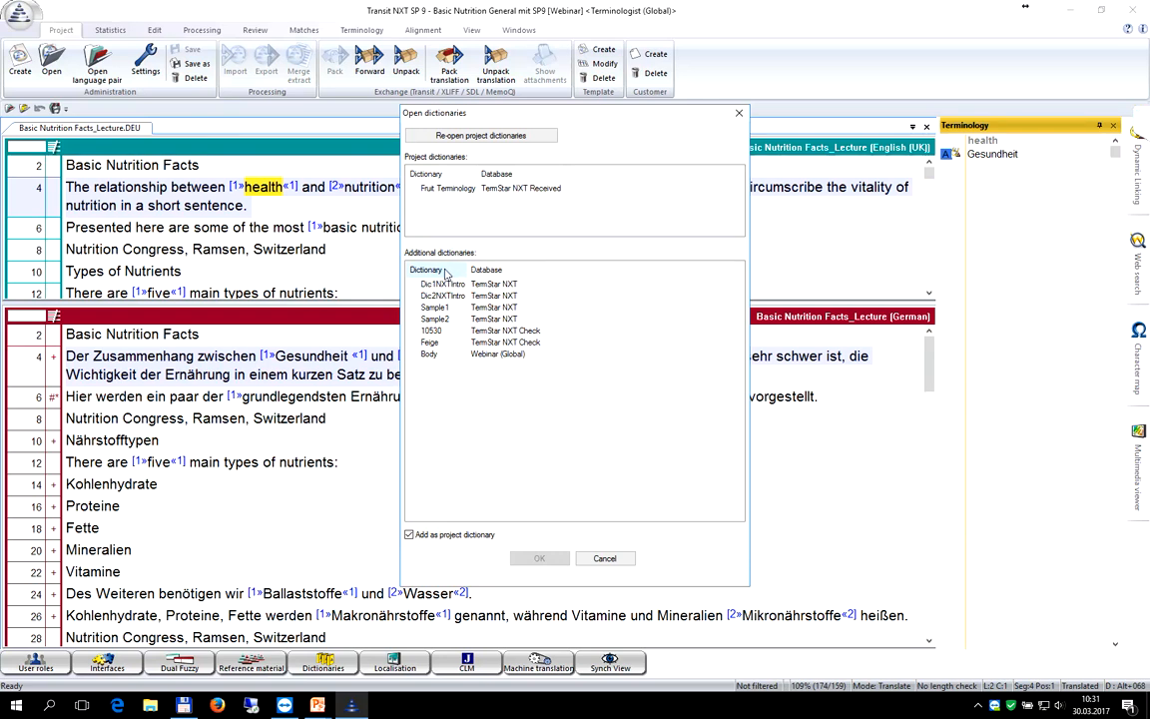
left_click(446, 272)
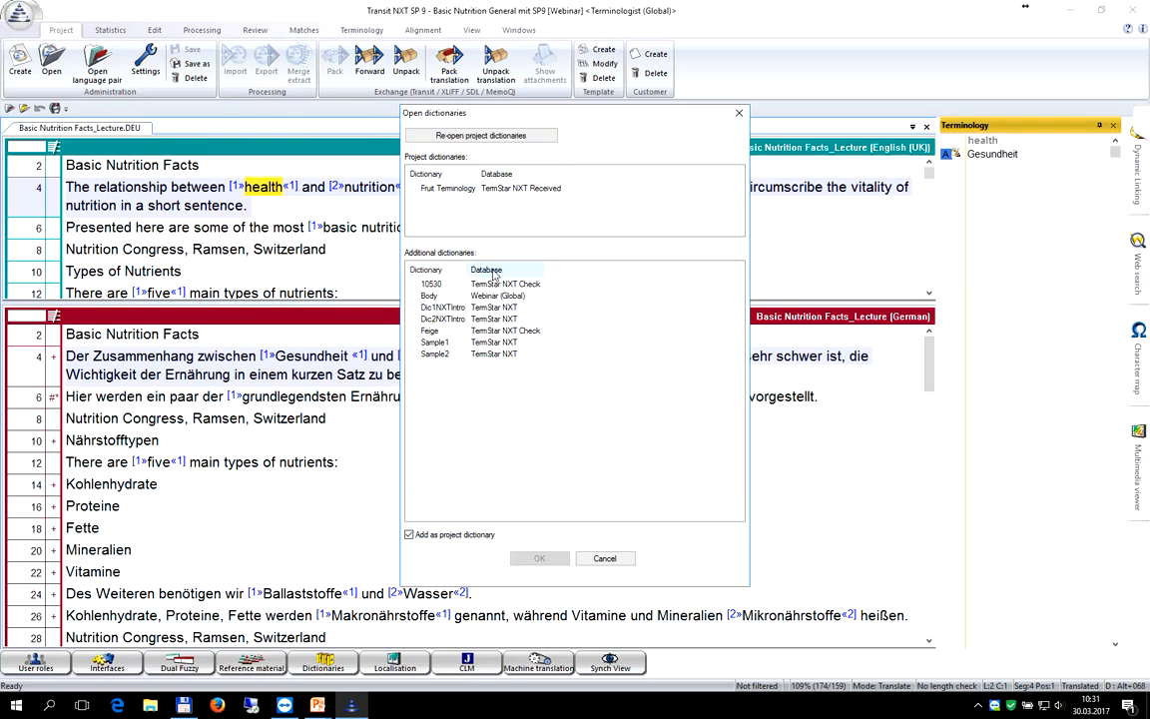
left_click(489, 271)
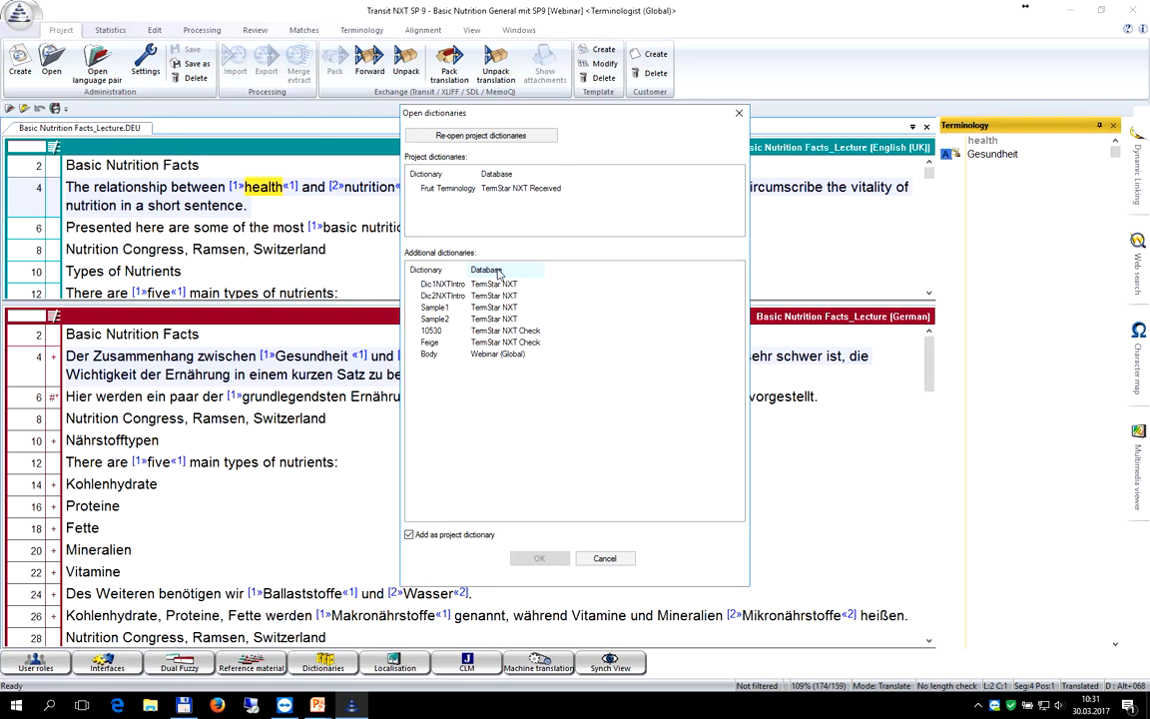
left_click(431, 354)
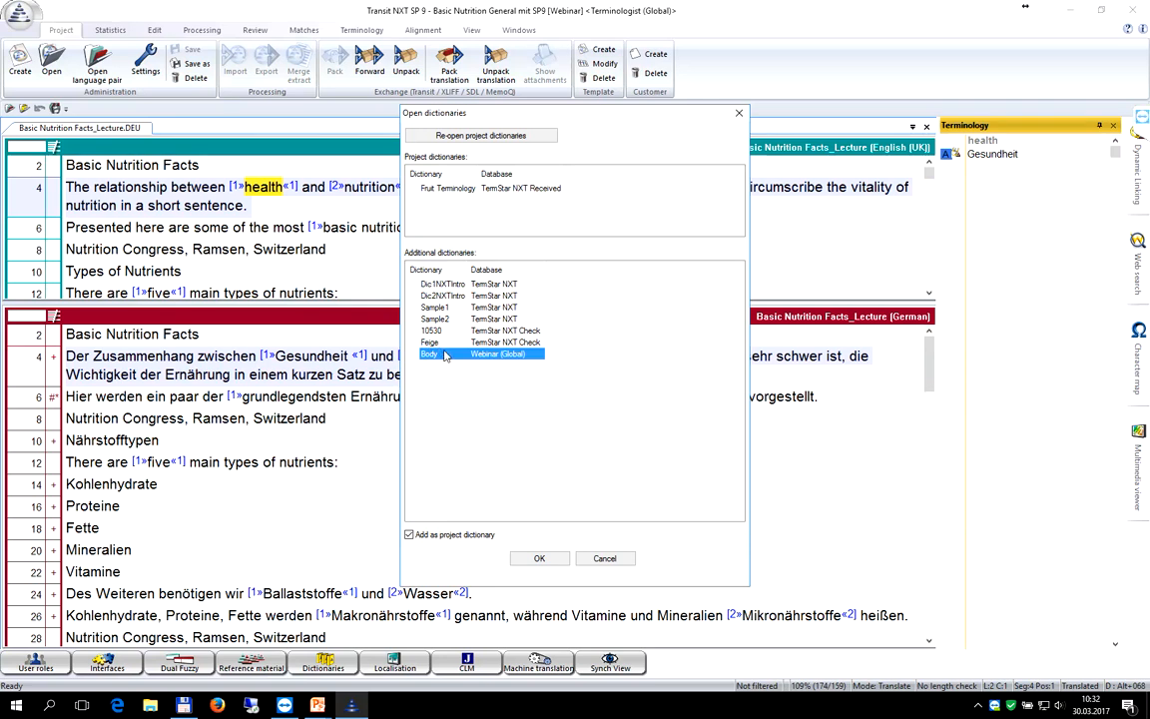
left_click(537, 558)
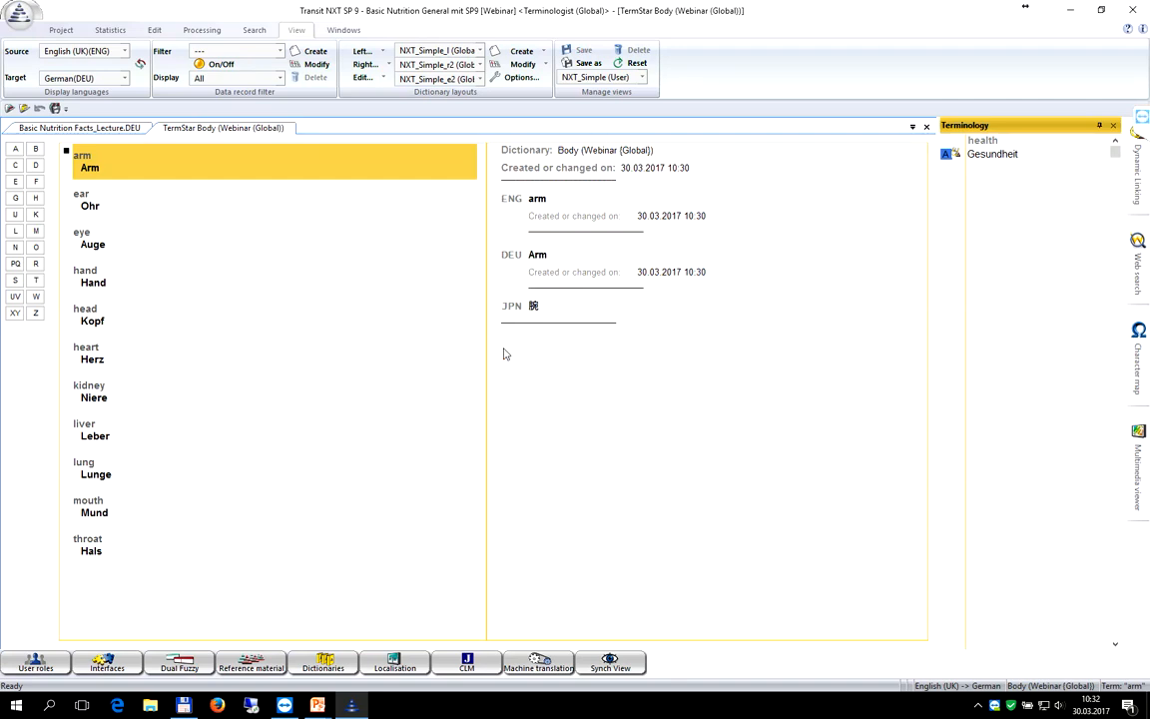
Step: View the "arm" data record in edit mode and leave it without making changes
left_click(364, 80)
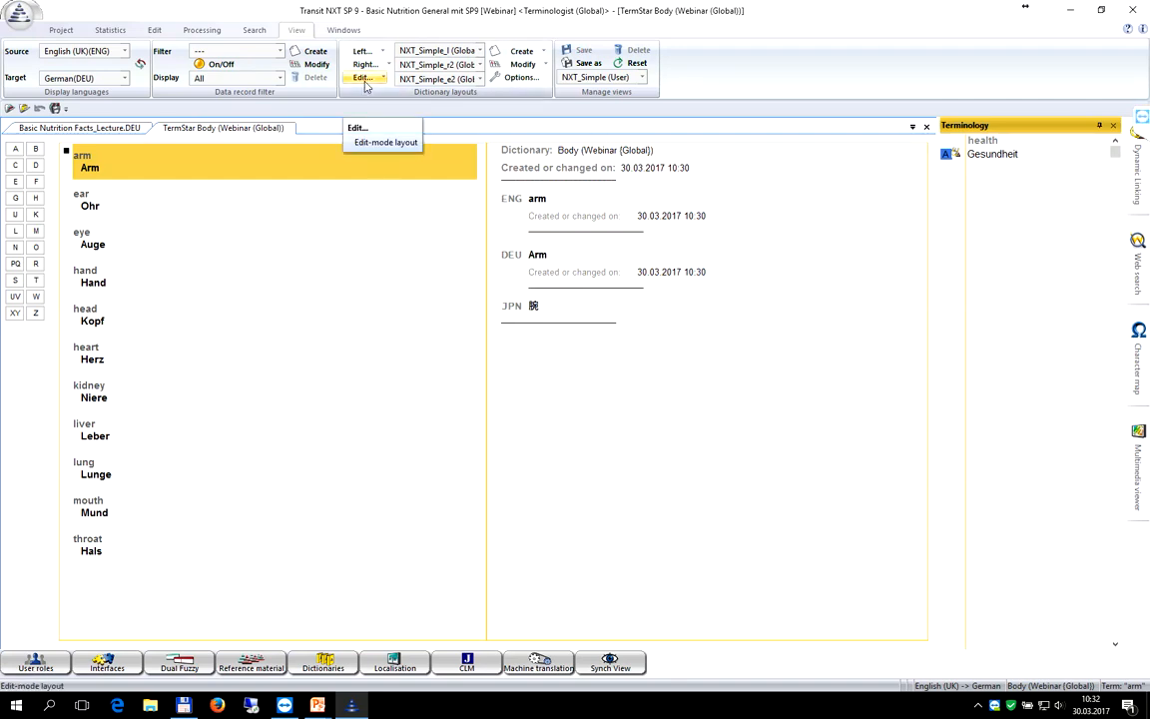
left_click(168, 172)
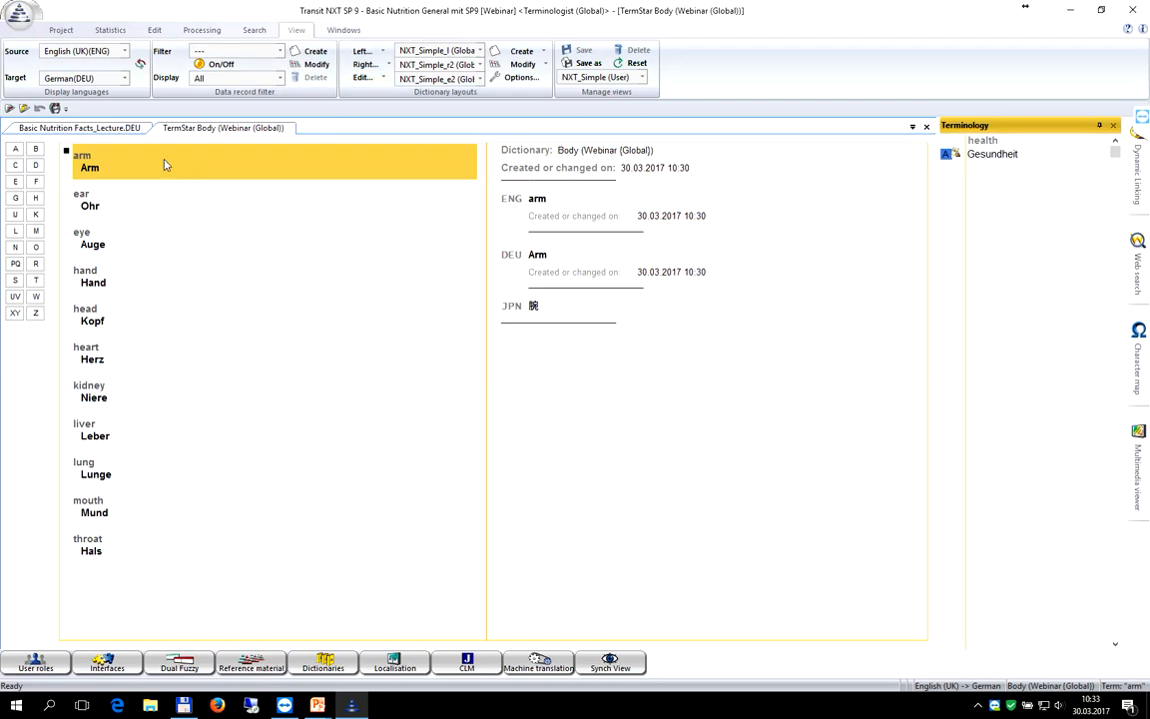
double_click(161, 162)
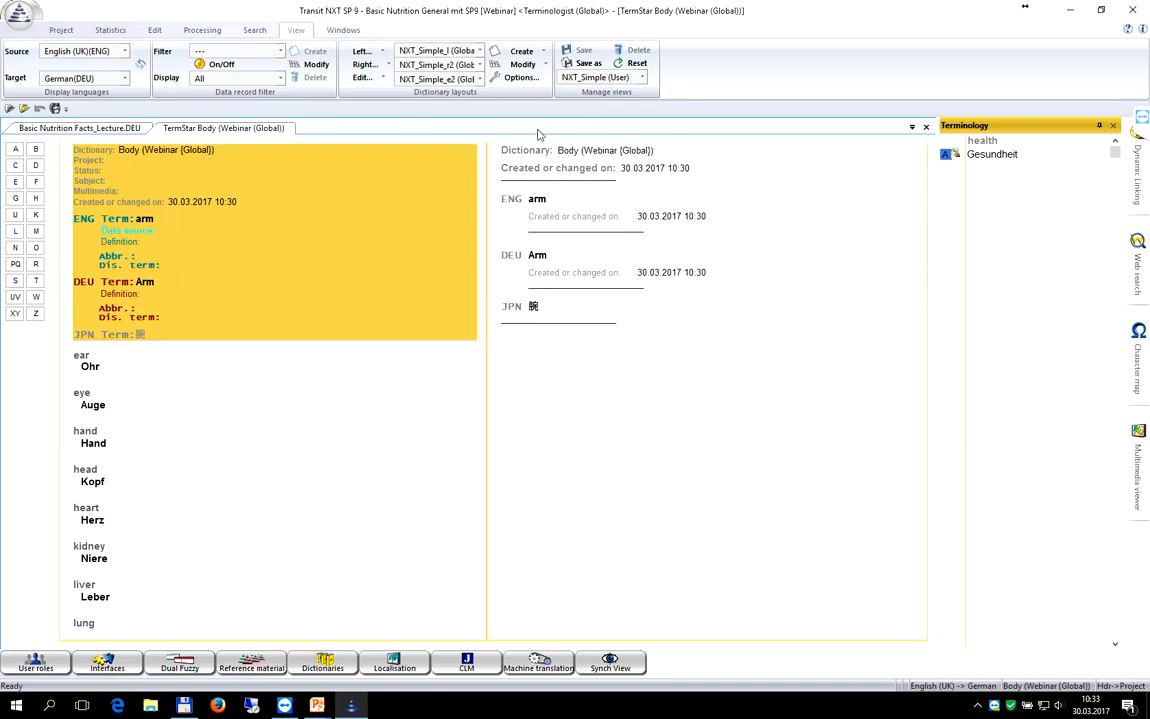
key("Escape")
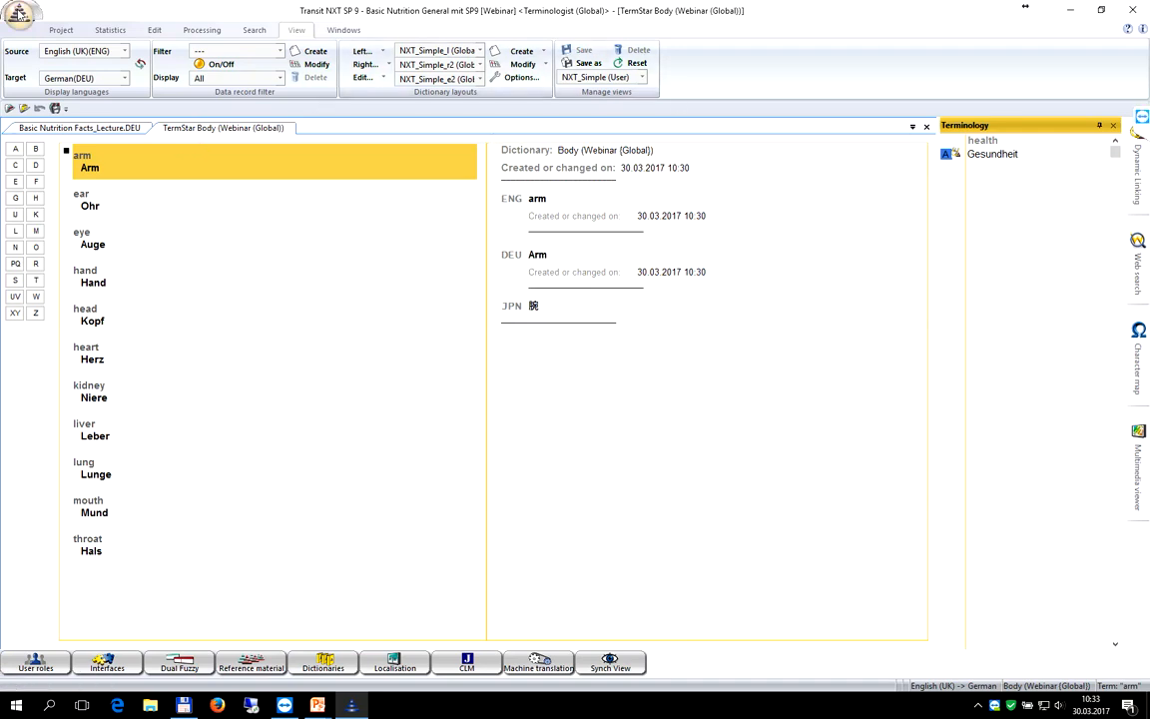
Step: Review the TermStar display and sorting options for additional languages in the user preferences, and close them without changes
left_click(17, 13)
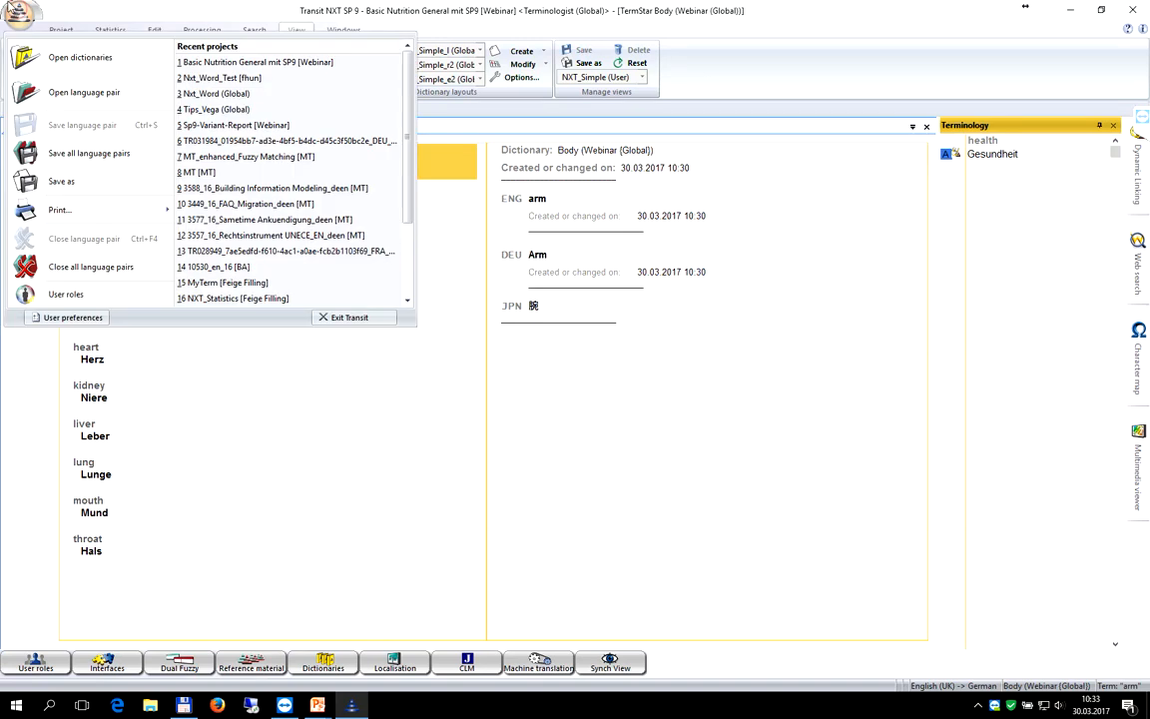
left_click(77, 323)
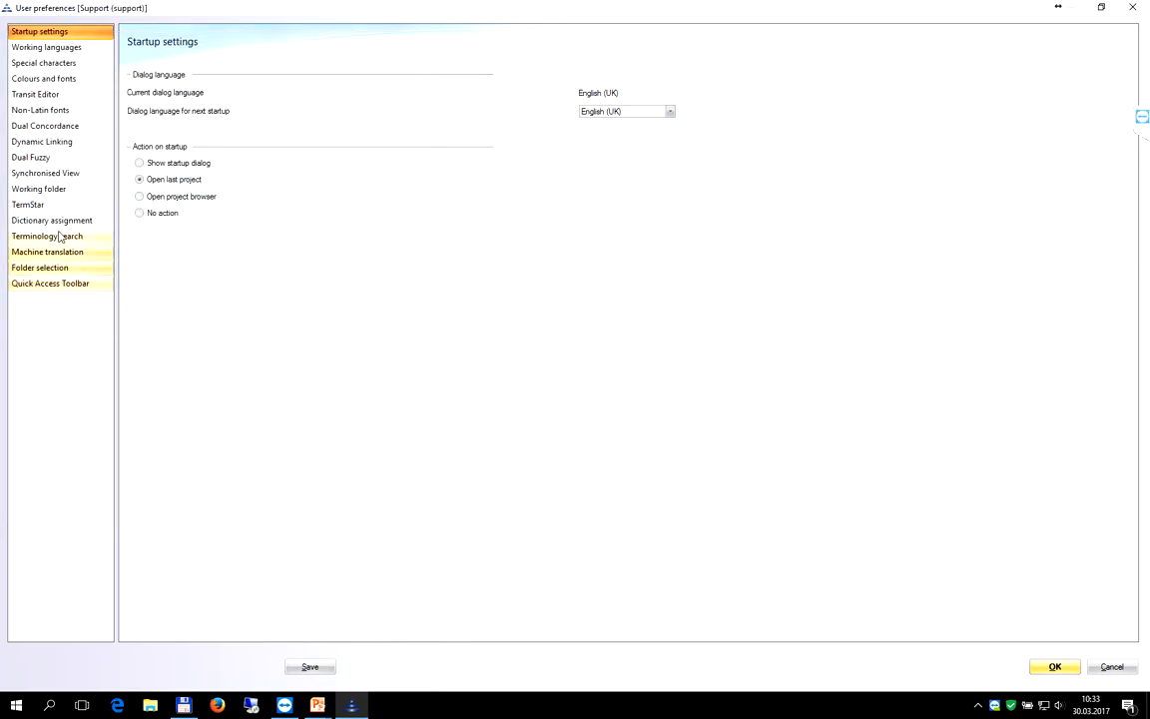
left_click(45, 205)
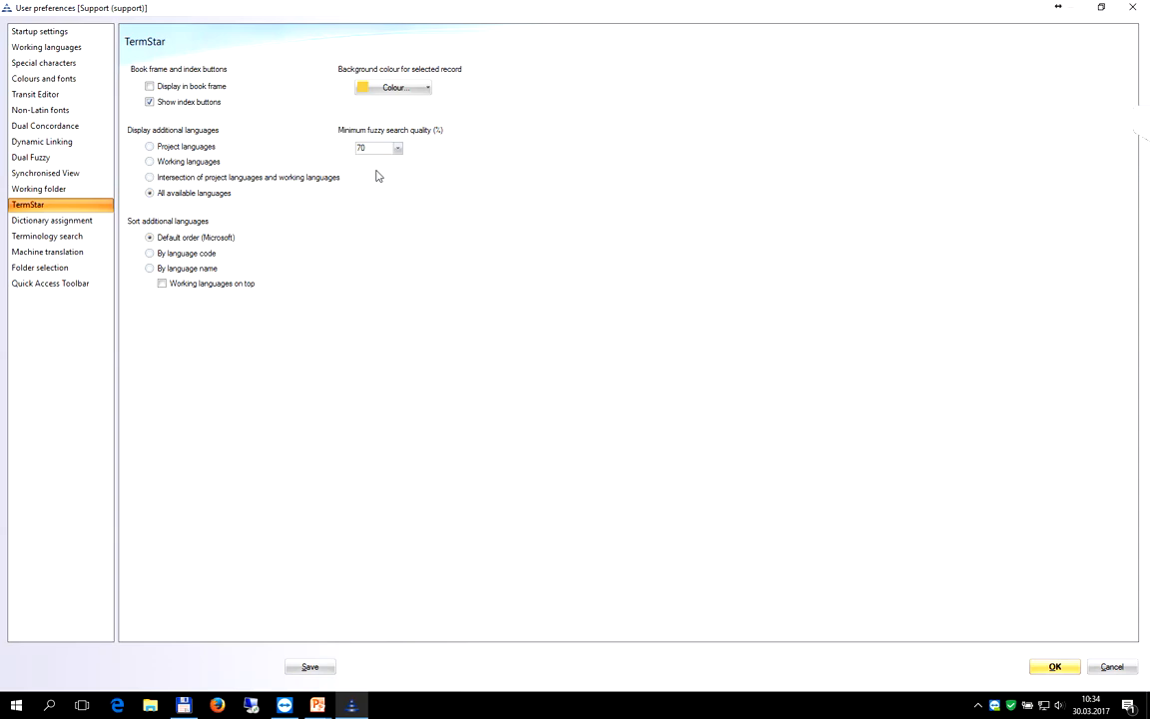
left_click(1120, 670)
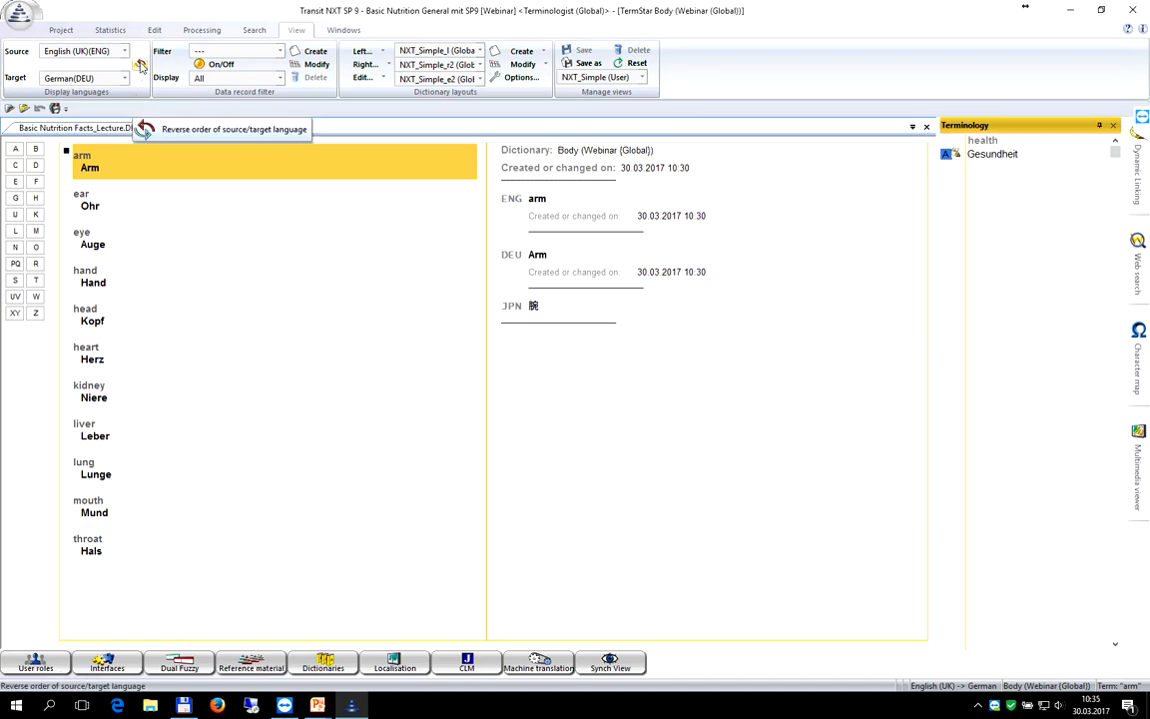
Step: Reverse the source and target display languages of the dictionary and show the details of the "Herz" record
left_click(139, 65)
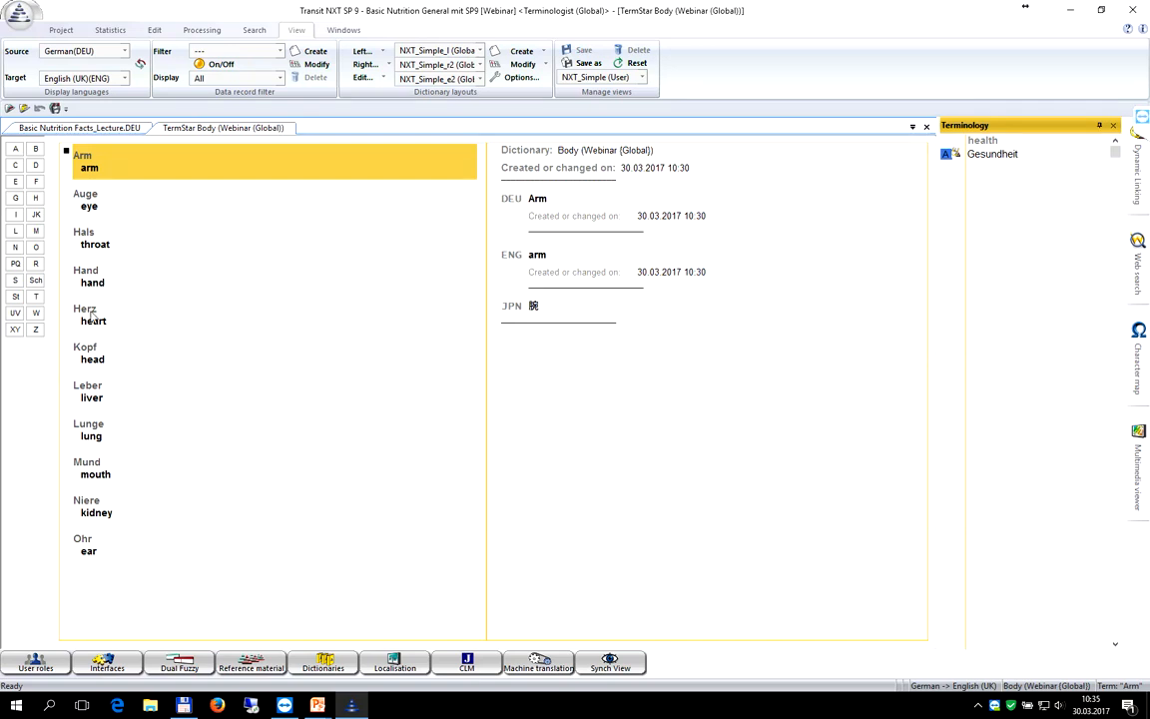
left_click(90, 315)
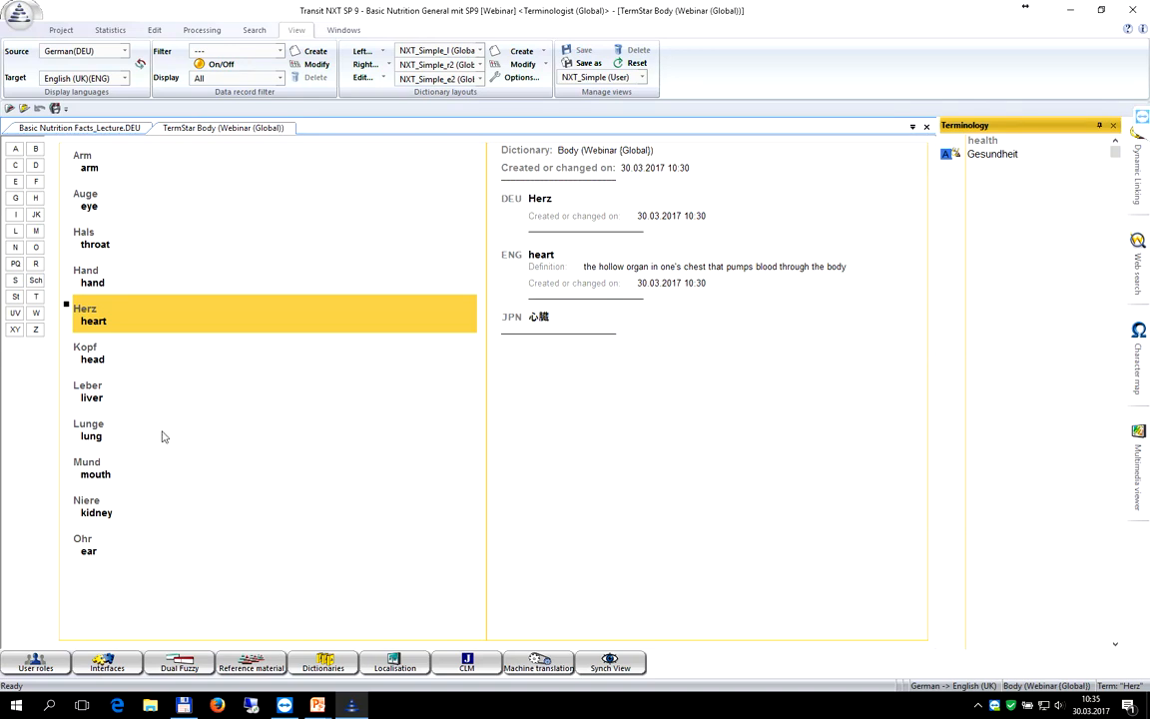
Step: Create a new data record with the German term "Brust" and the English term "chest"
left_click(199, 31)
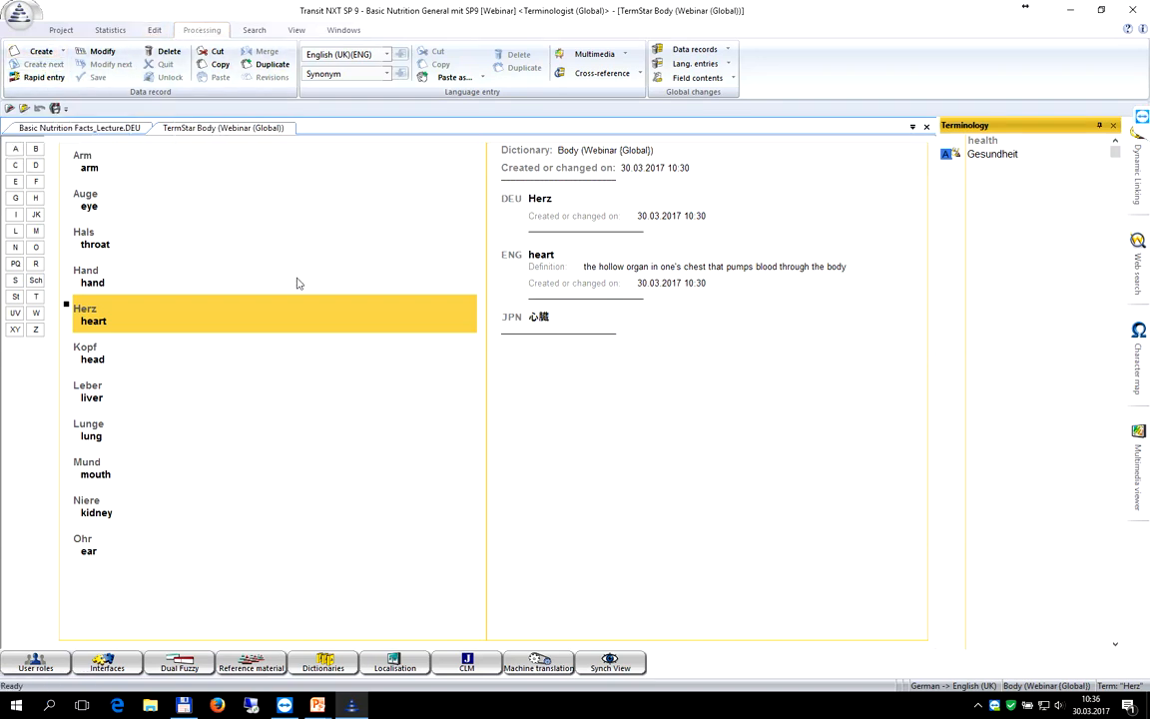
right_click(265, 402)
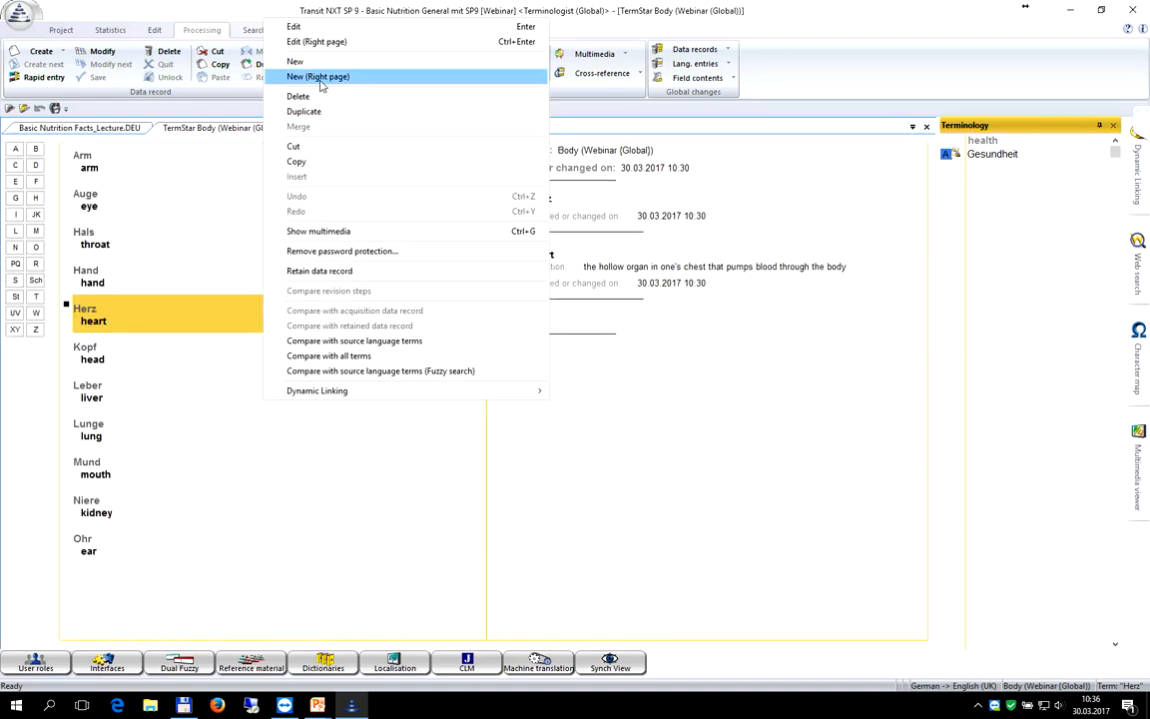
left_click(304, 63)
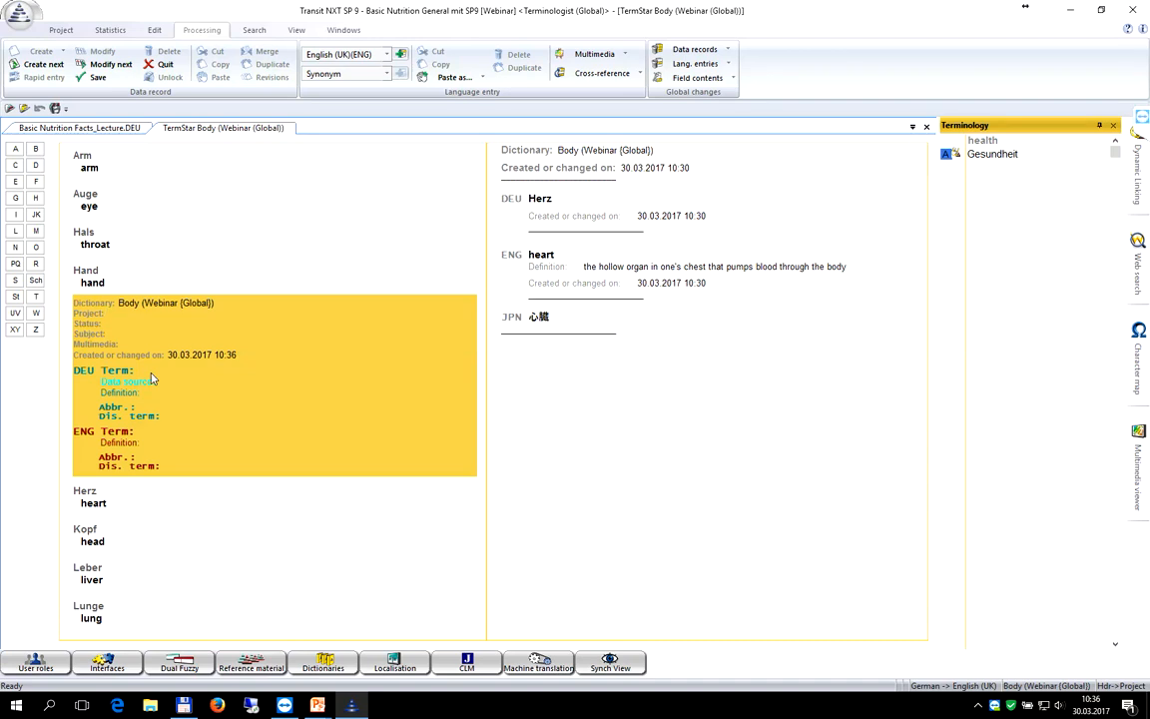
left_click(151, 433)
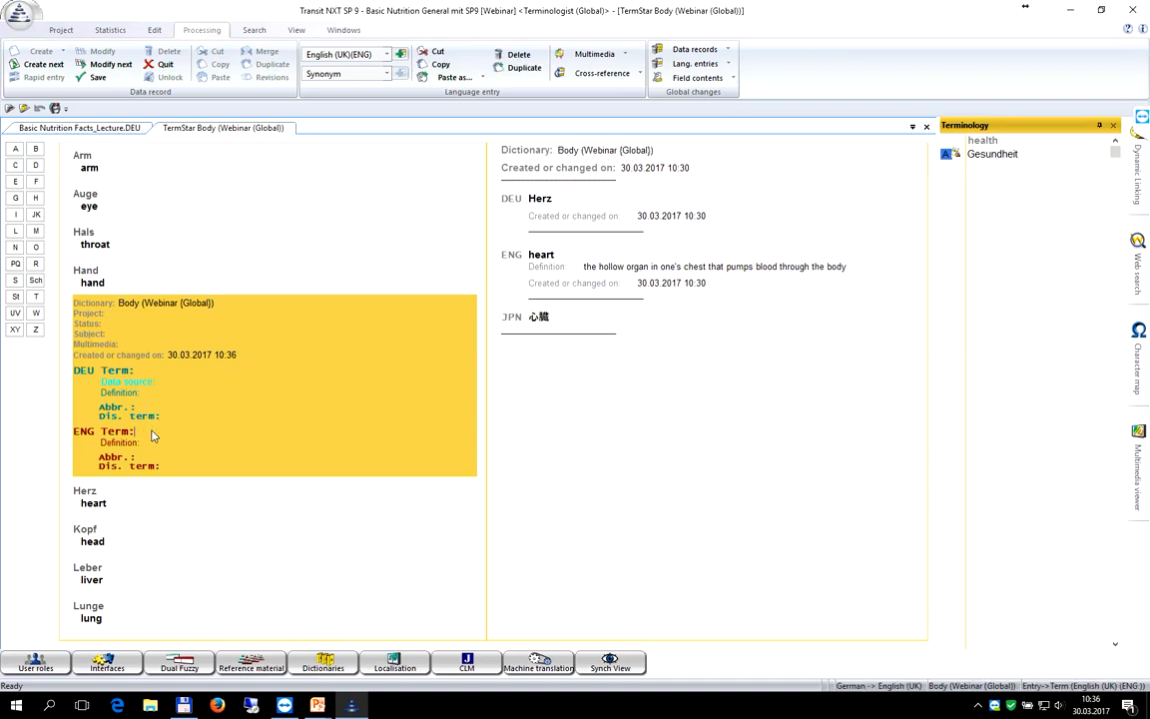
type("chest")
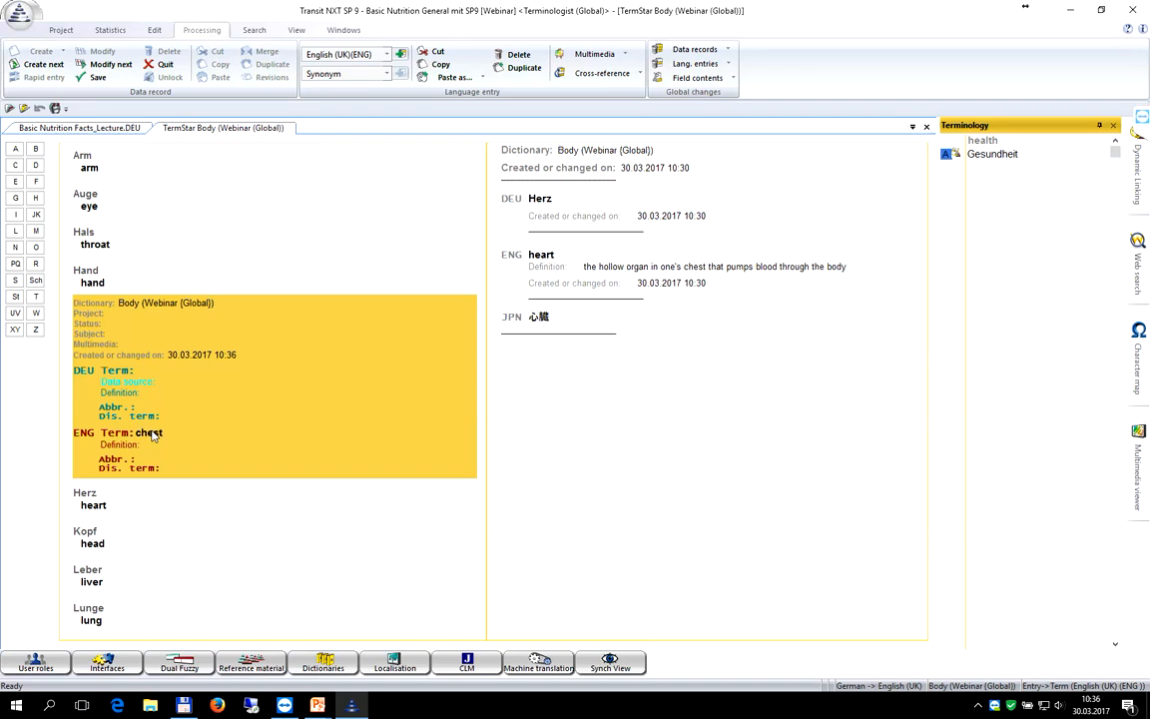
left_click(150, 371)
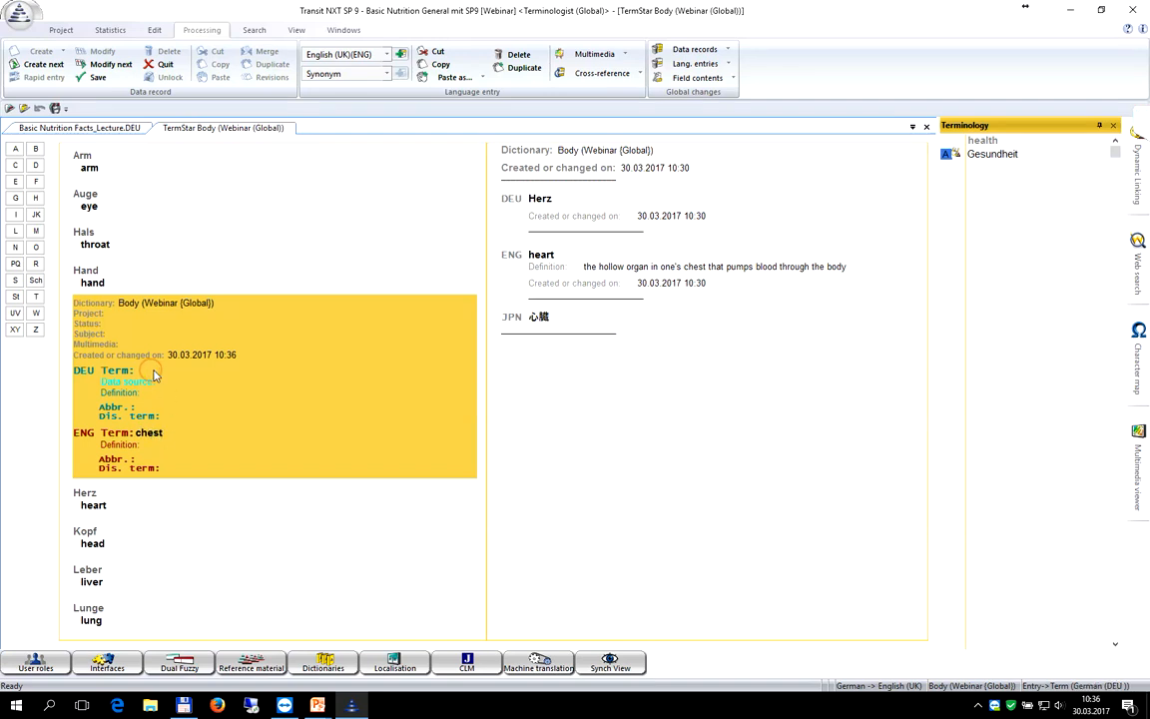
type("Brus")
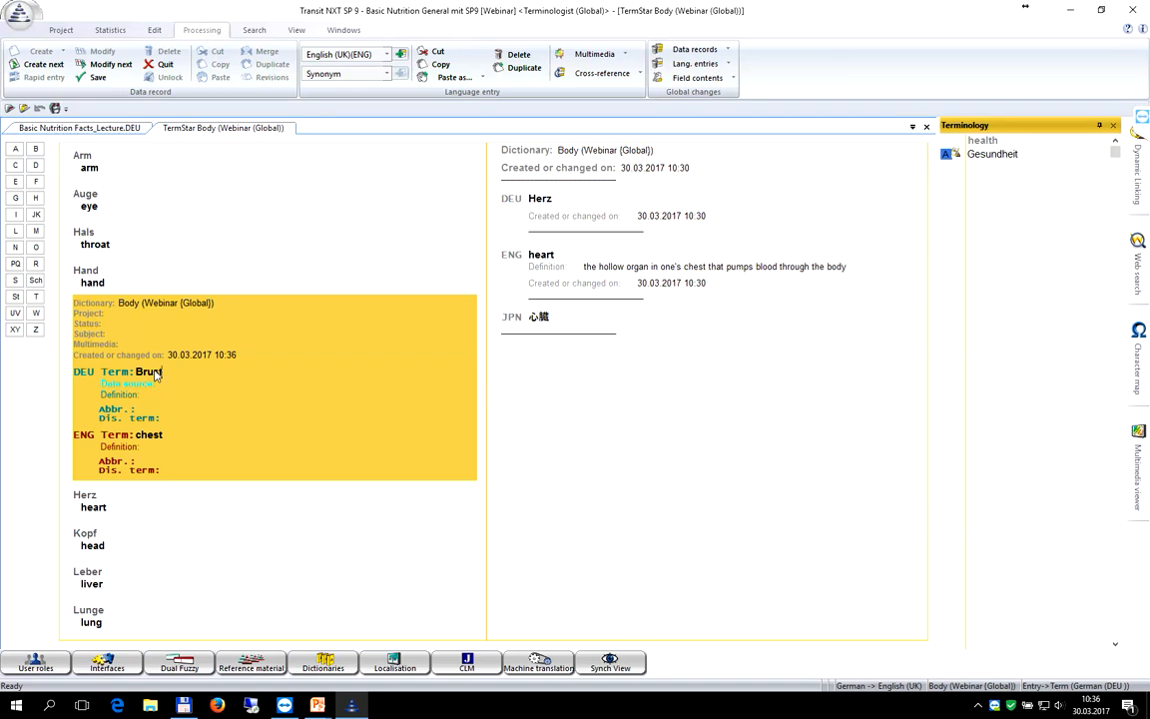
type("t")
Step: Save the current record and fill the next new data record with German "Finger" and English "finger"
left_click(44, 66)
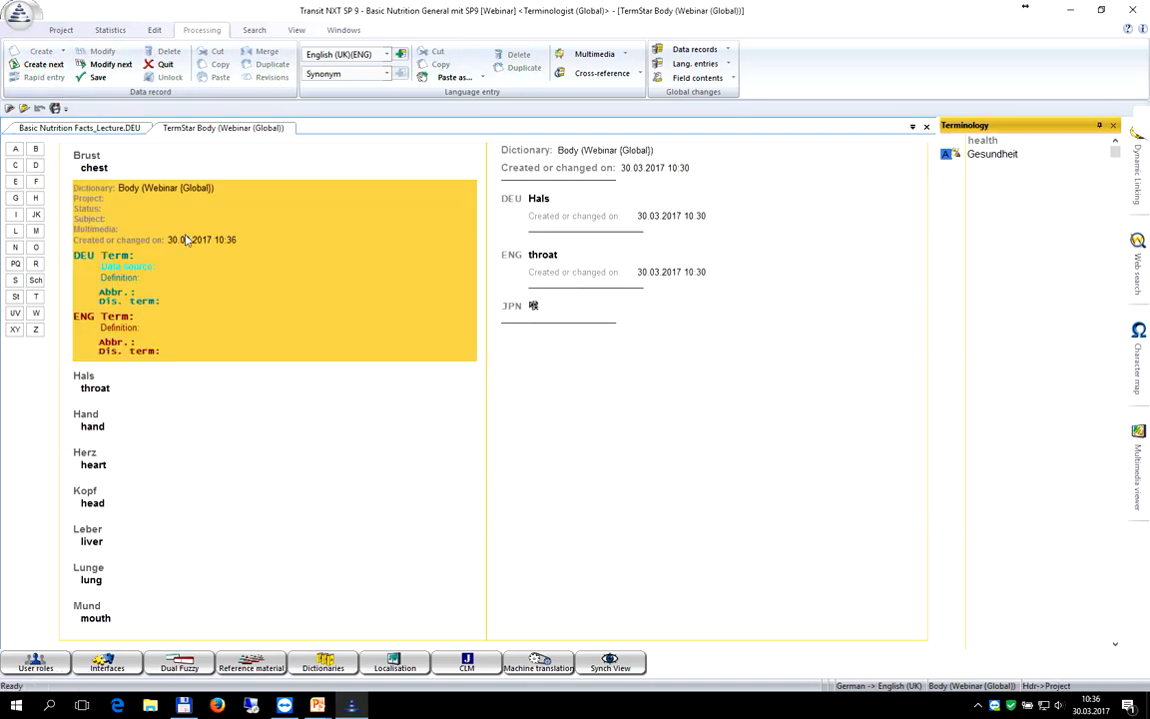
left_click(142, 261)
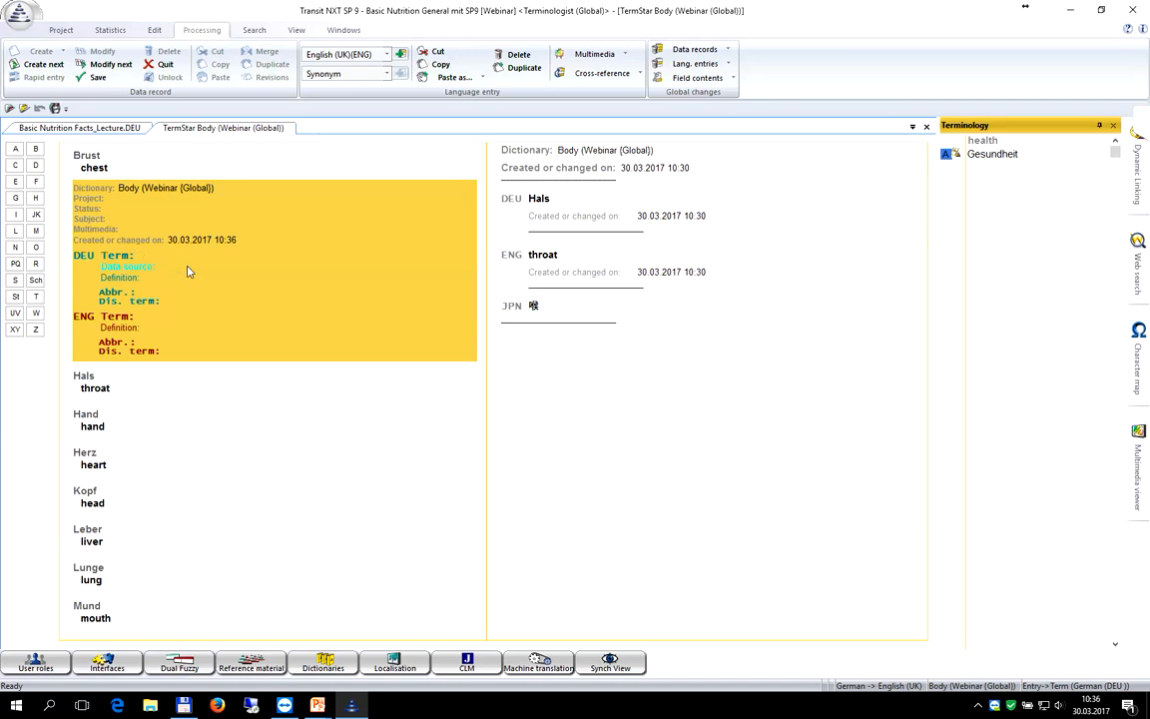
type("Finger")
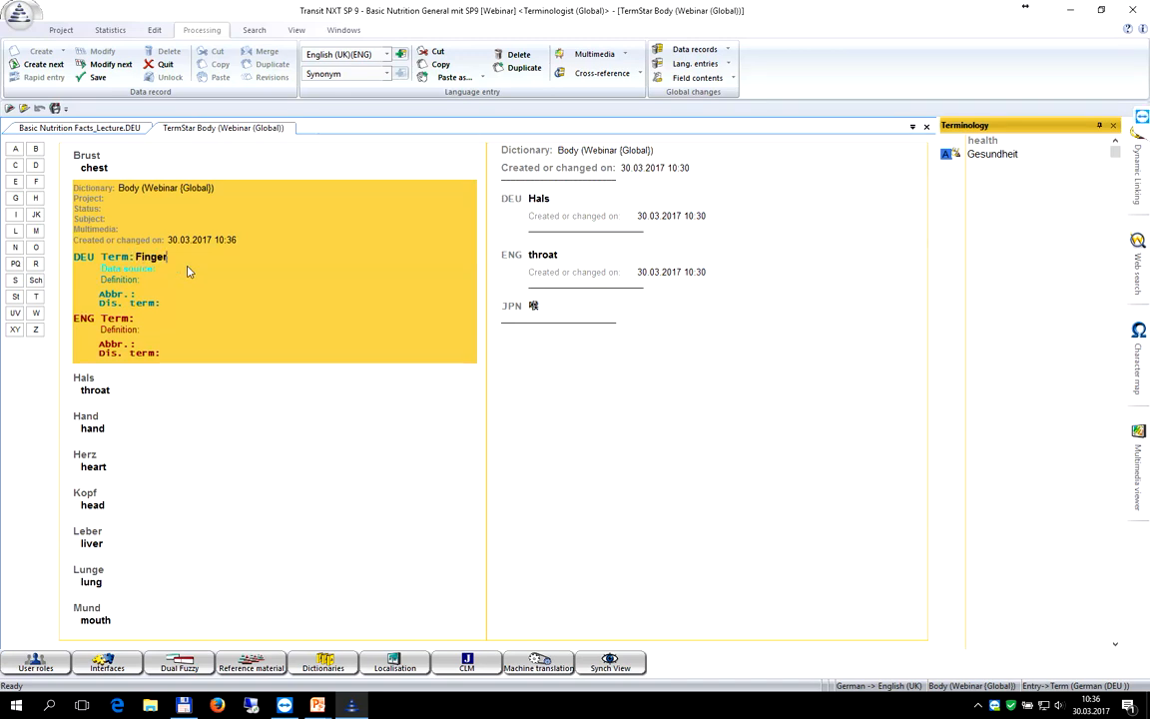
left_click(165, 322)
type("finger")
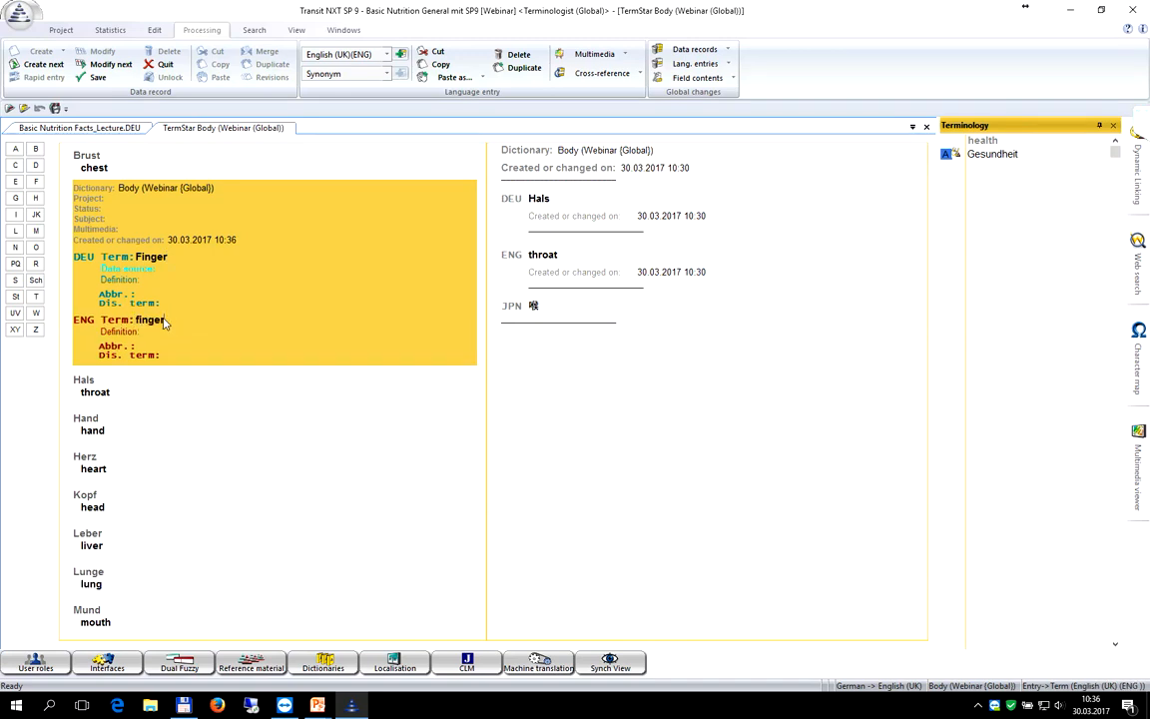
Step: Save the "Finger" record, then create and save another data record with German "Schulterblatt" and English "shoulder blade"
left_click(44, 66)
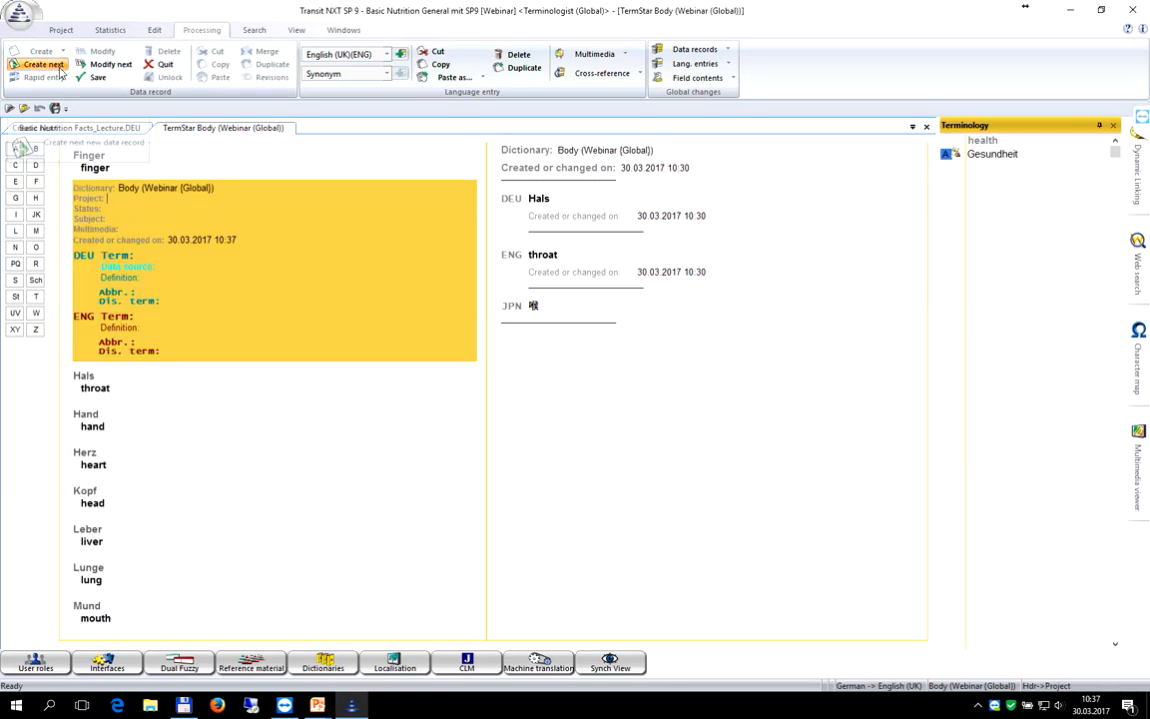
left_click(151, 255)
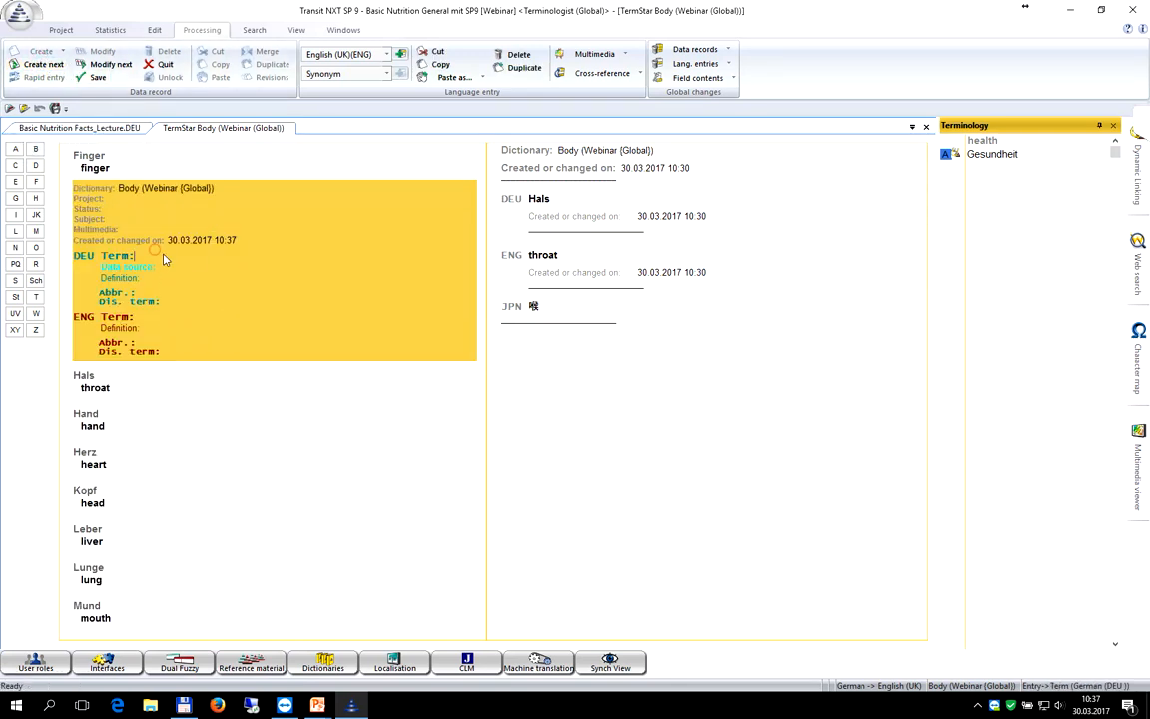
type("Schulterb")
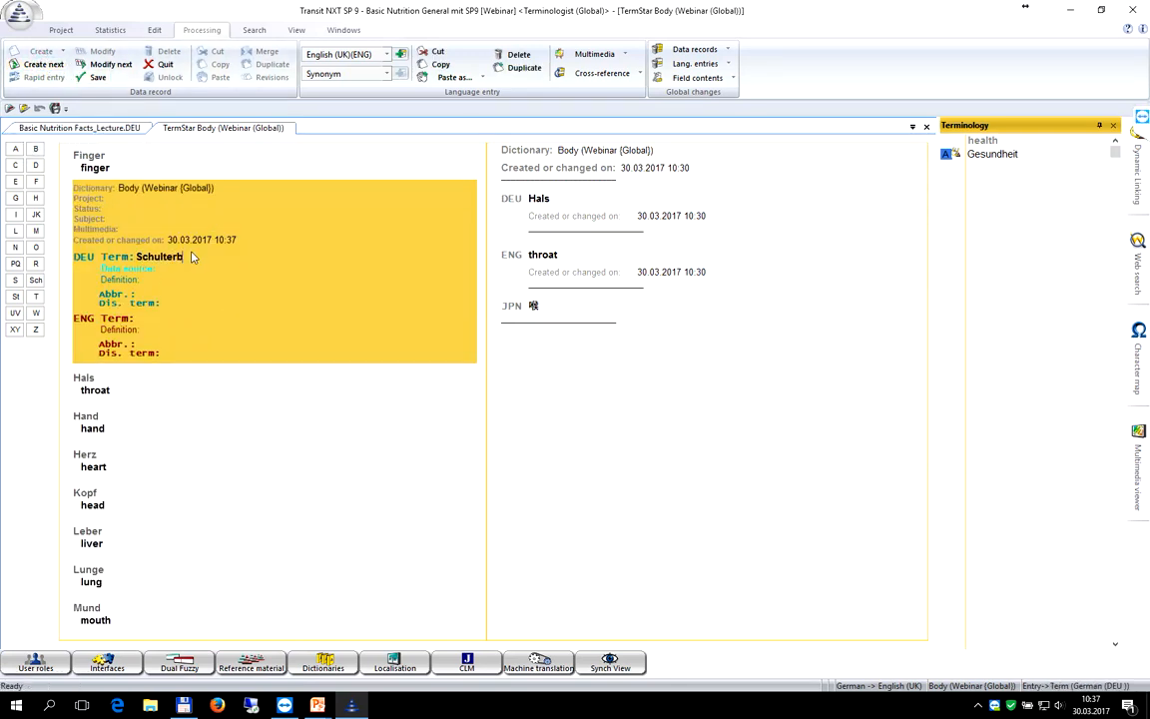
type("latt")
left_click(143, 318)
type("should")
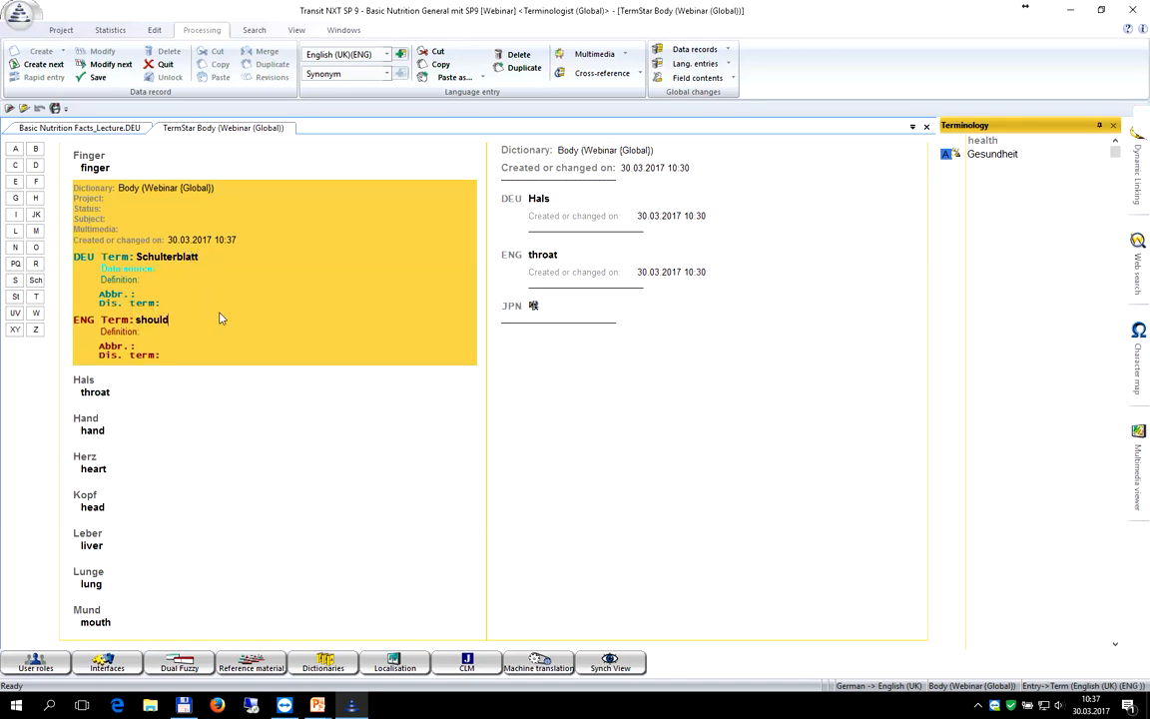
type("er blade")
left_click(43, 66)
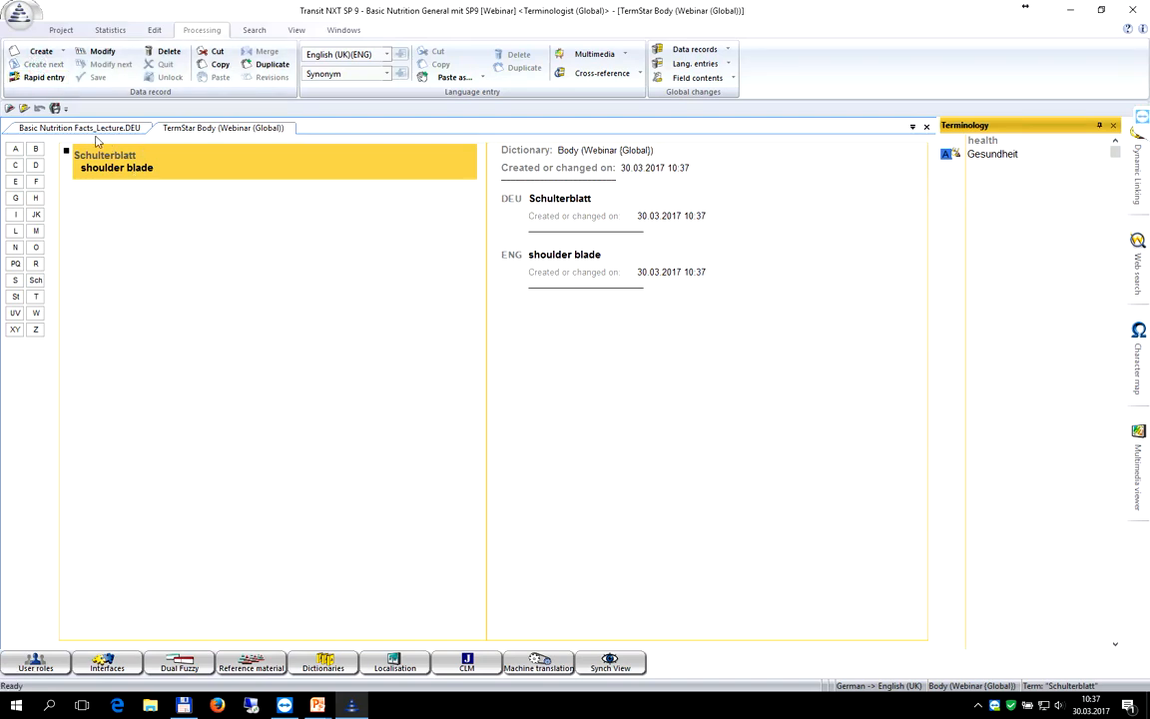
Step: Create and save a new data record with the German term "Zeigefinger" and the English term "index finger"
left_click(43, 51)
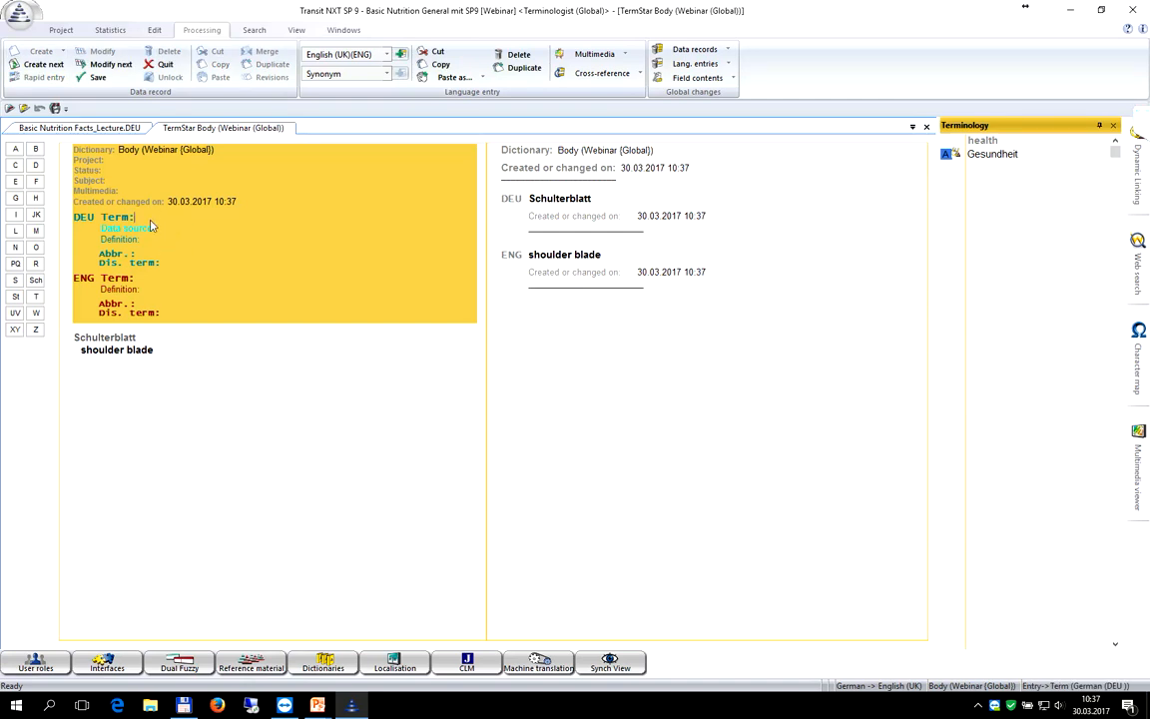
type("Z")
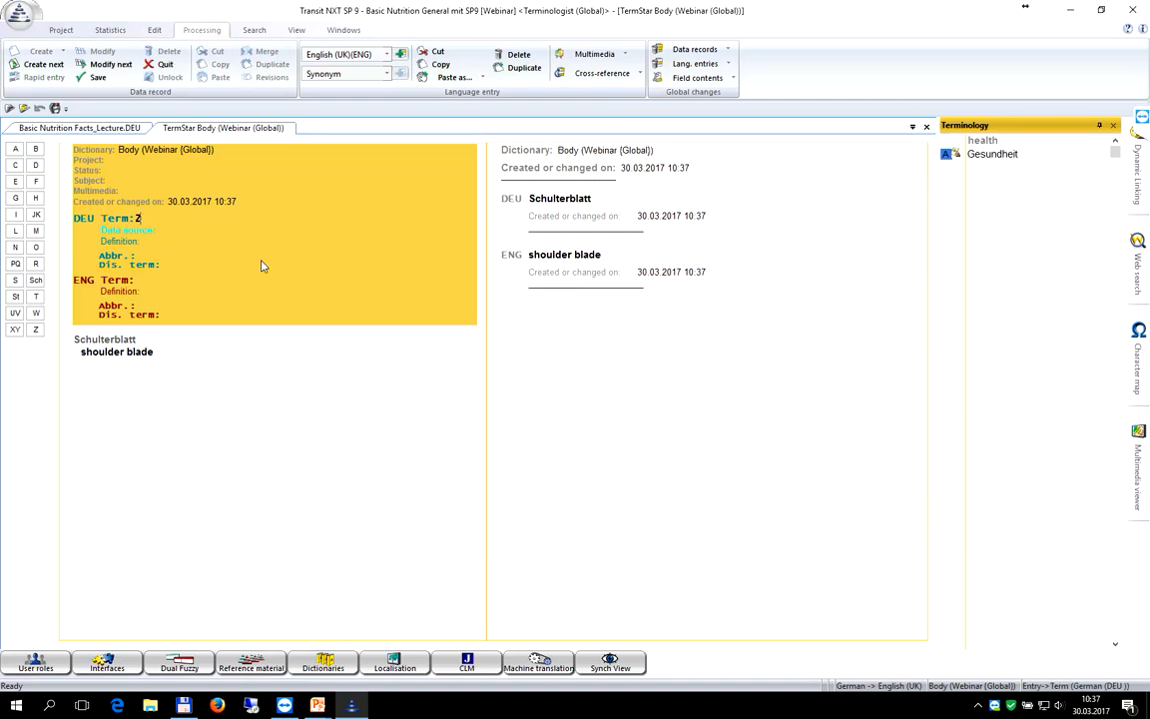
type("eigefinger")
left_click(155, 286)
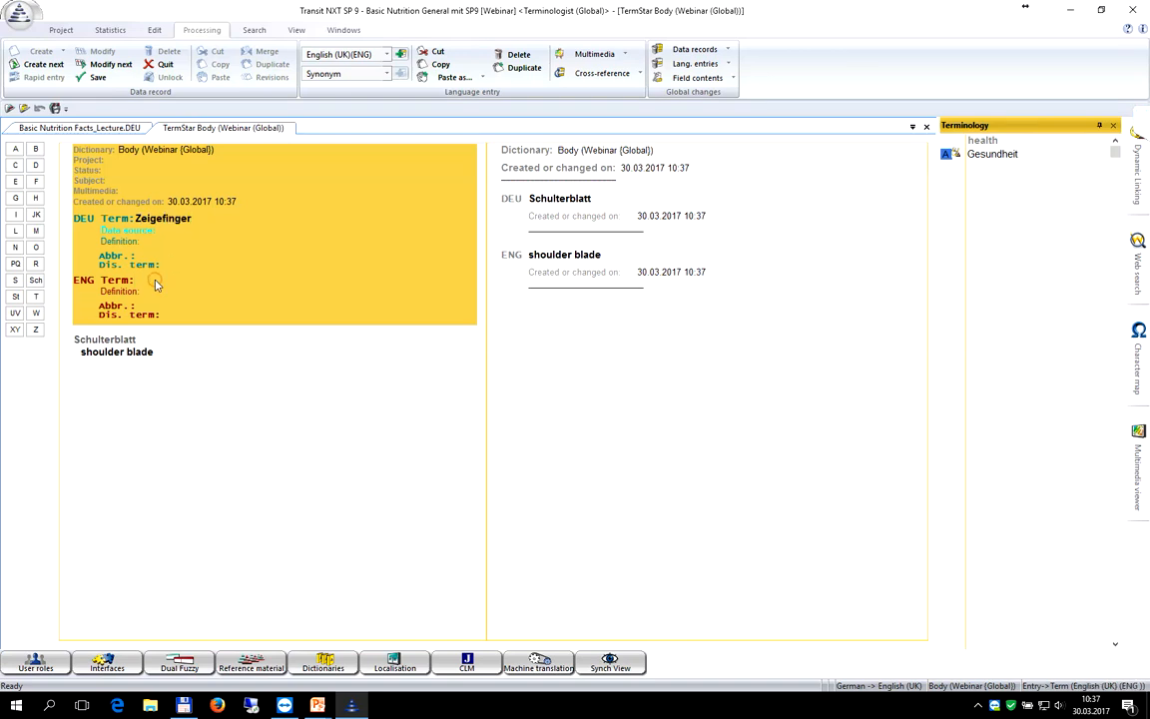
type("inde")
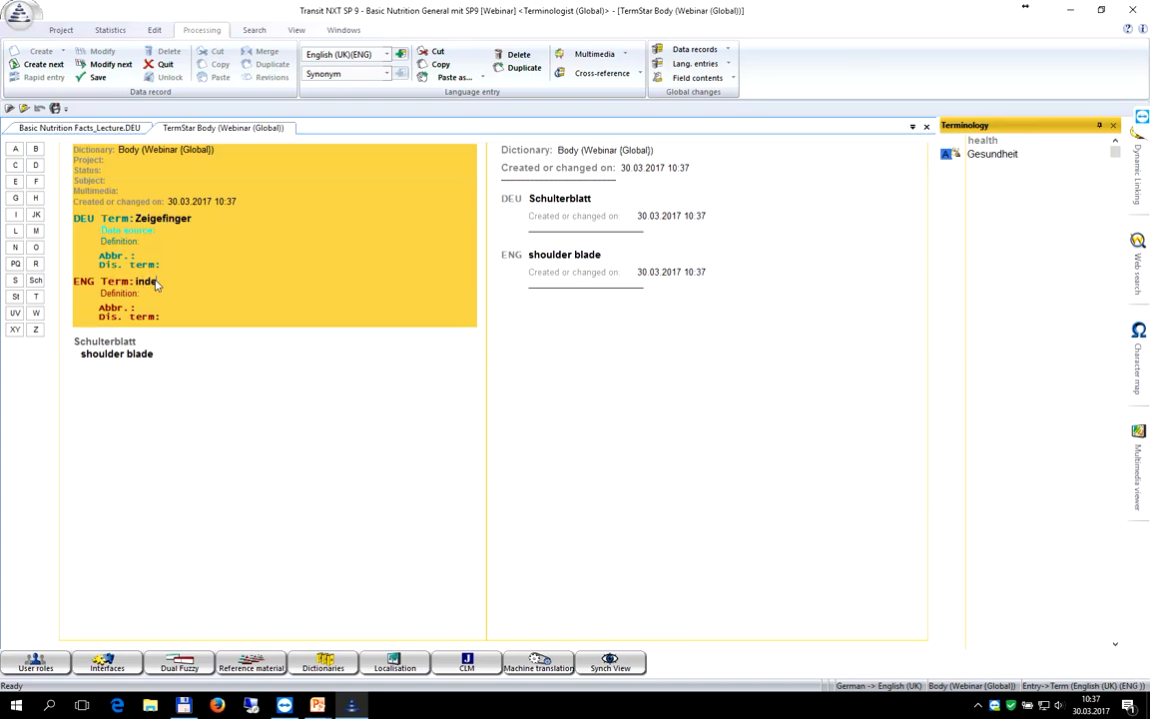
type("x finger")
left_click(42, 65)
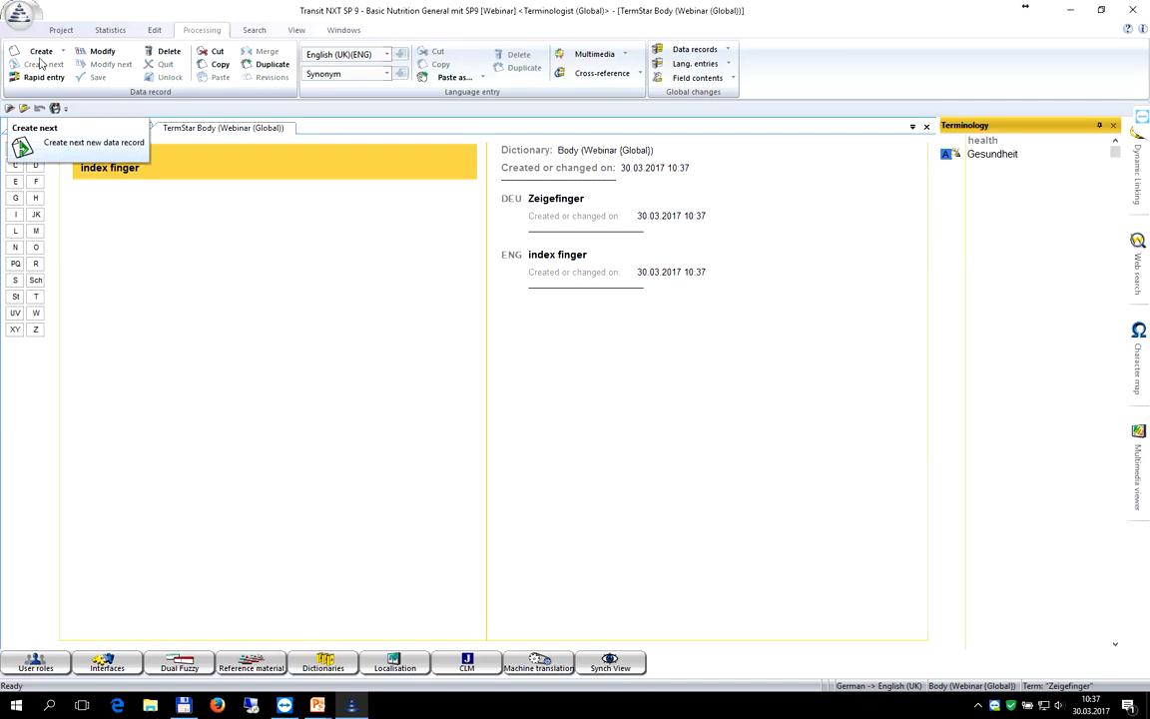
Step: Create and save a new data record with only the English term "nose", leaving the German term empty
left_click(41, 50)
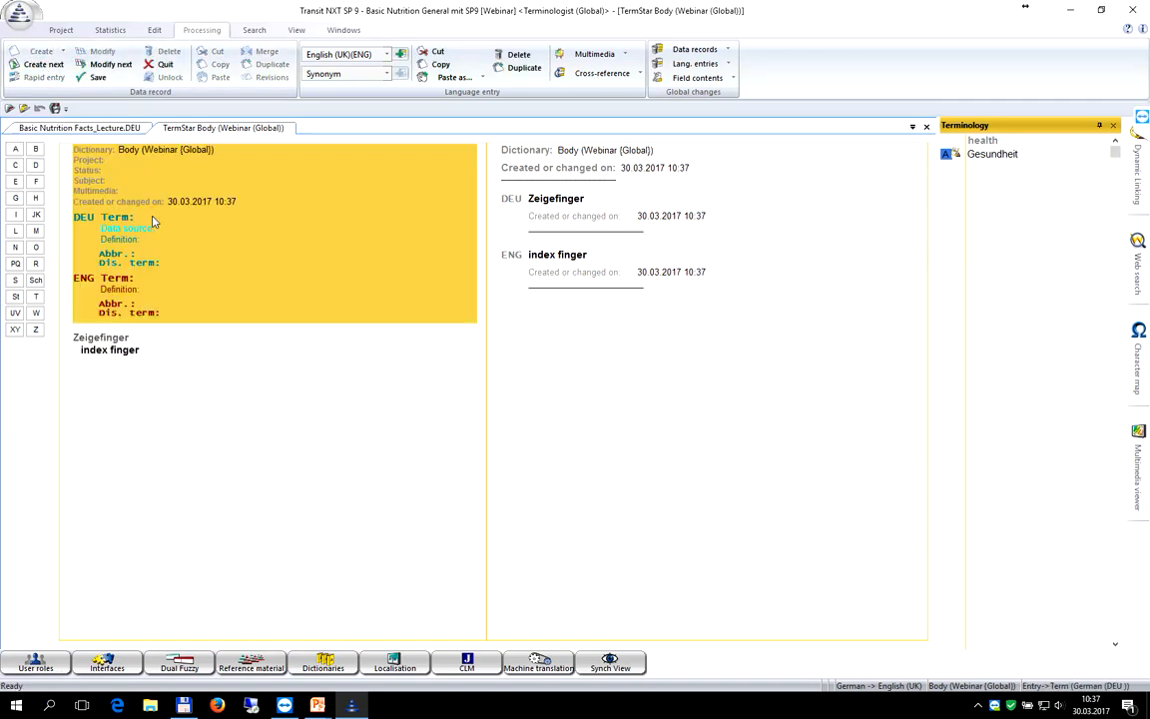
left_click(146, 278)
type("nose")
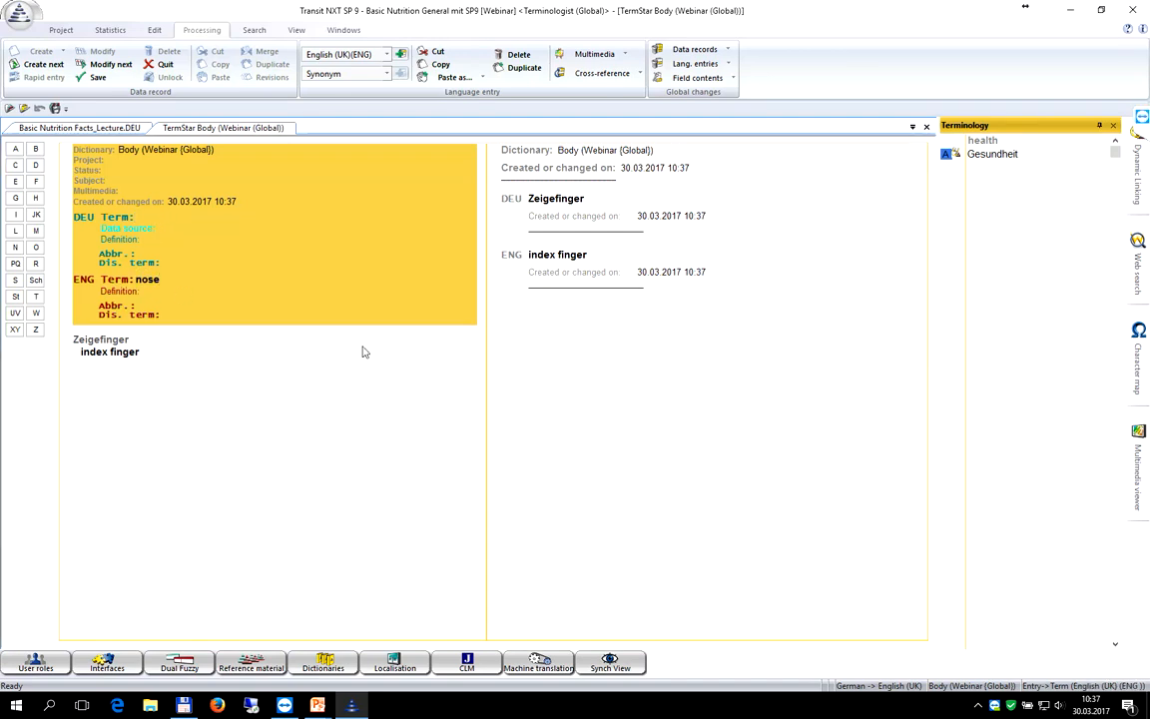
left_click(362, 348)
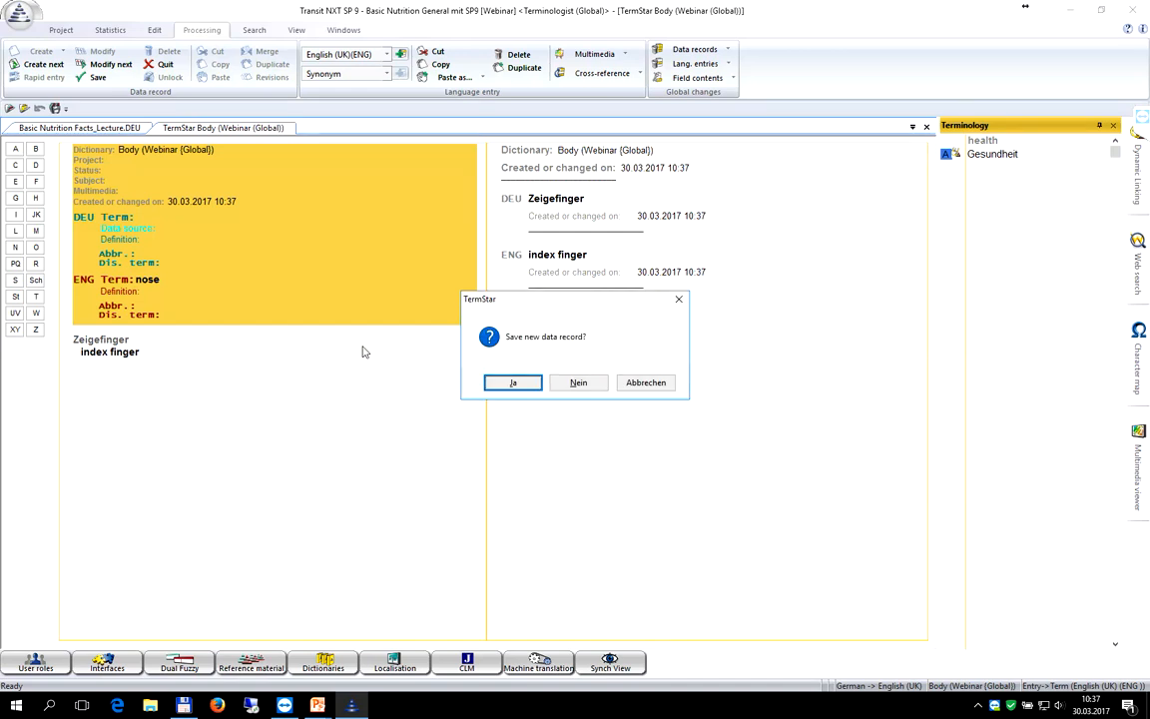
left_click(514, 384)
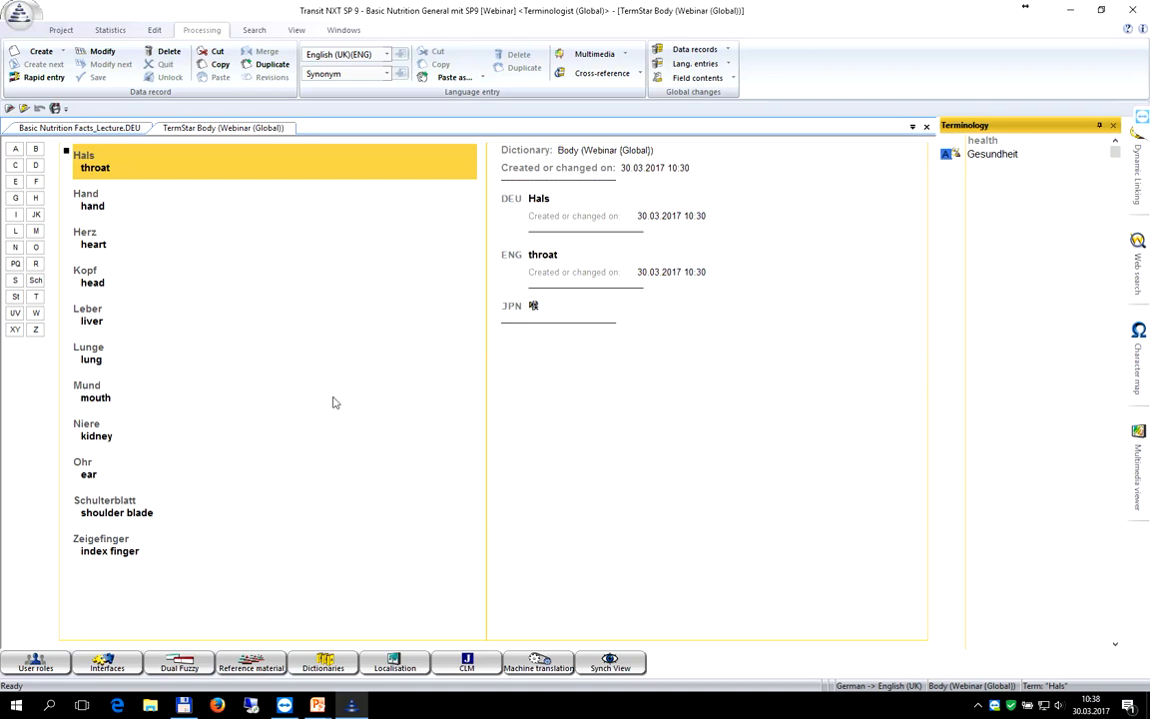
Step: Swap the display languages to English (UK) as source and German as target, and search the dictionary for "nose"
left_click(295, 30)
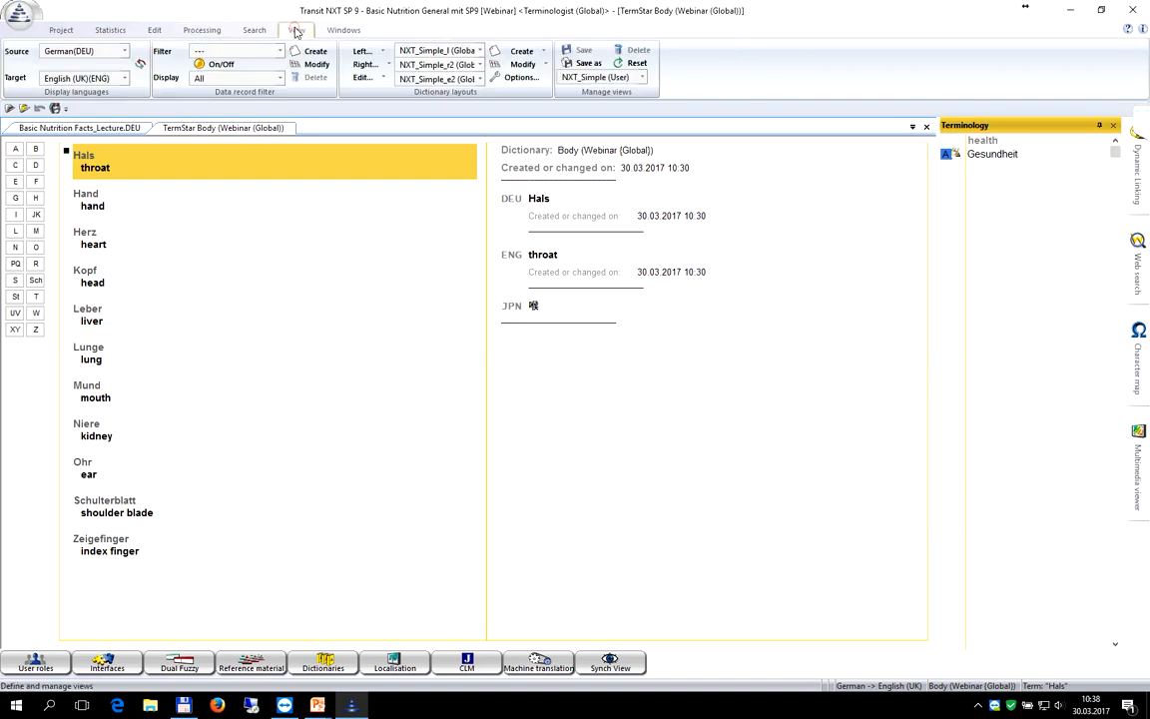
left_click(139, 63)
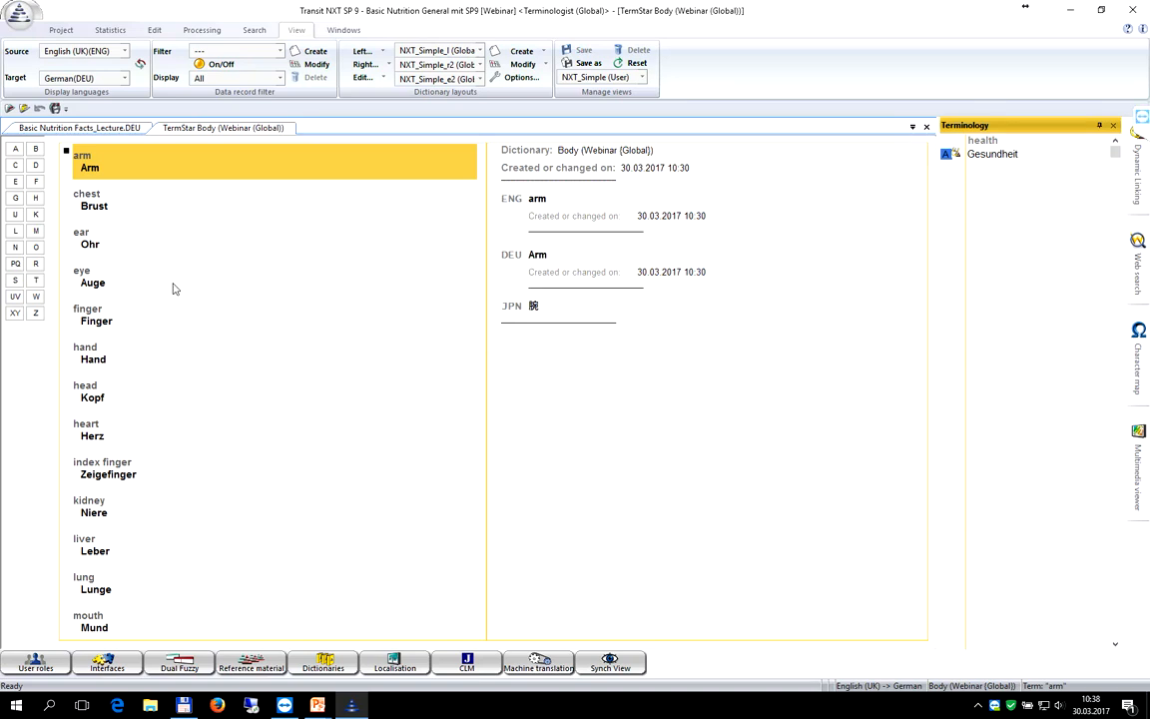
key("ctrl+f")
type("nose")
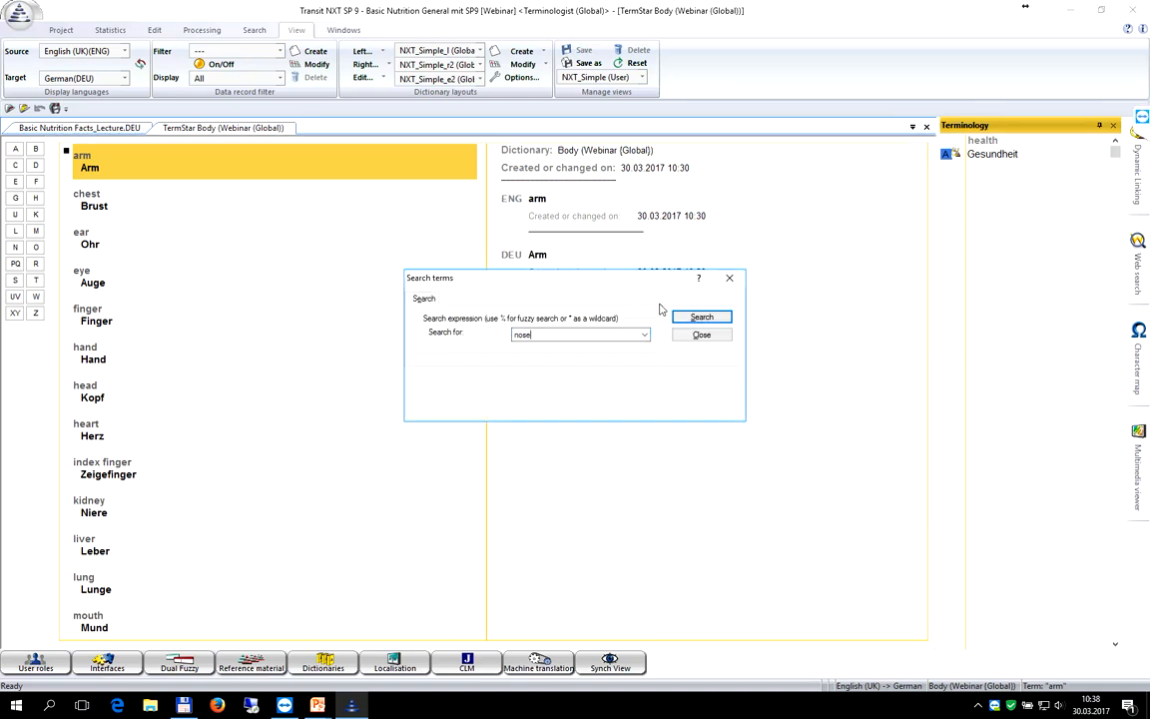
left_click(688, 319)
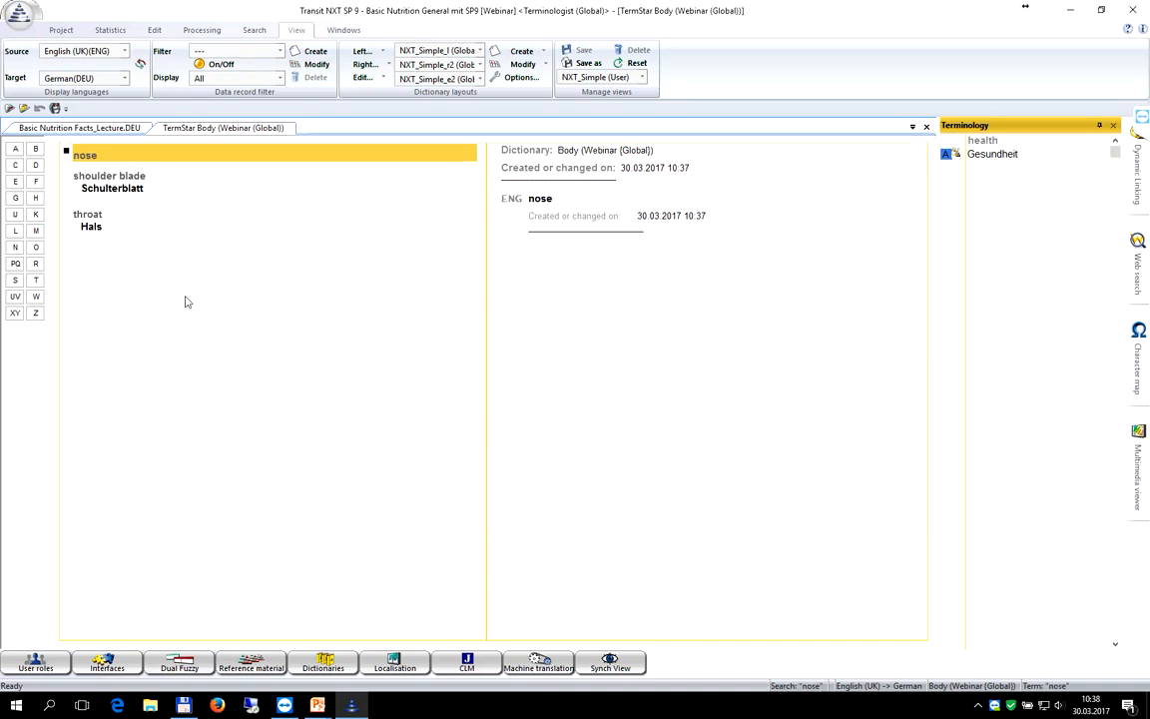
Step: Add the English definition "The part of the face above the mouth that is used for breathing and smelling things" to the "nose" record and save it
double_click(131, 157)
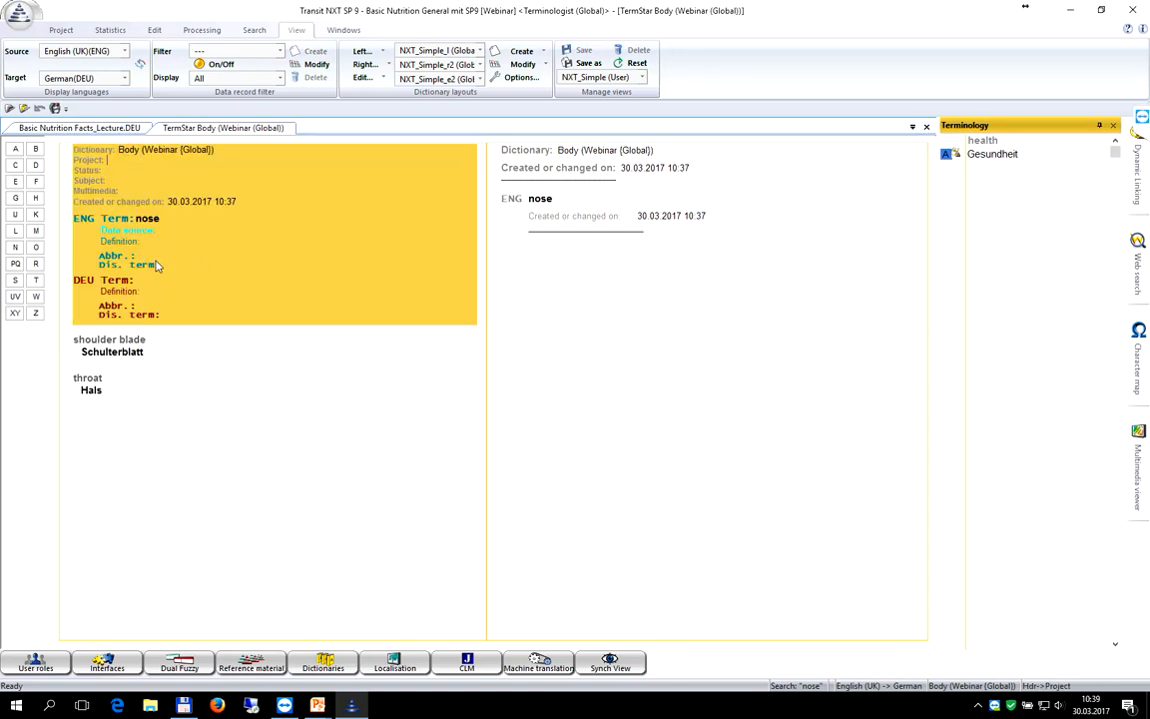
left_click(146, 242)
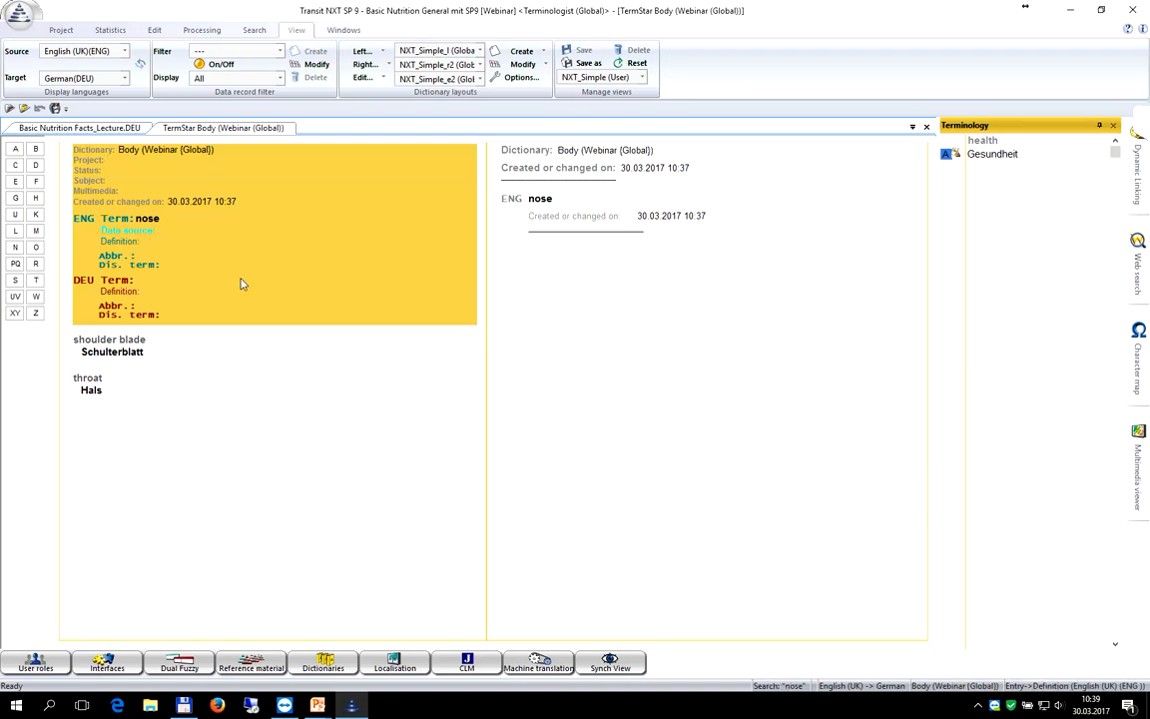
type("The part of the face above the mo")
type("u")
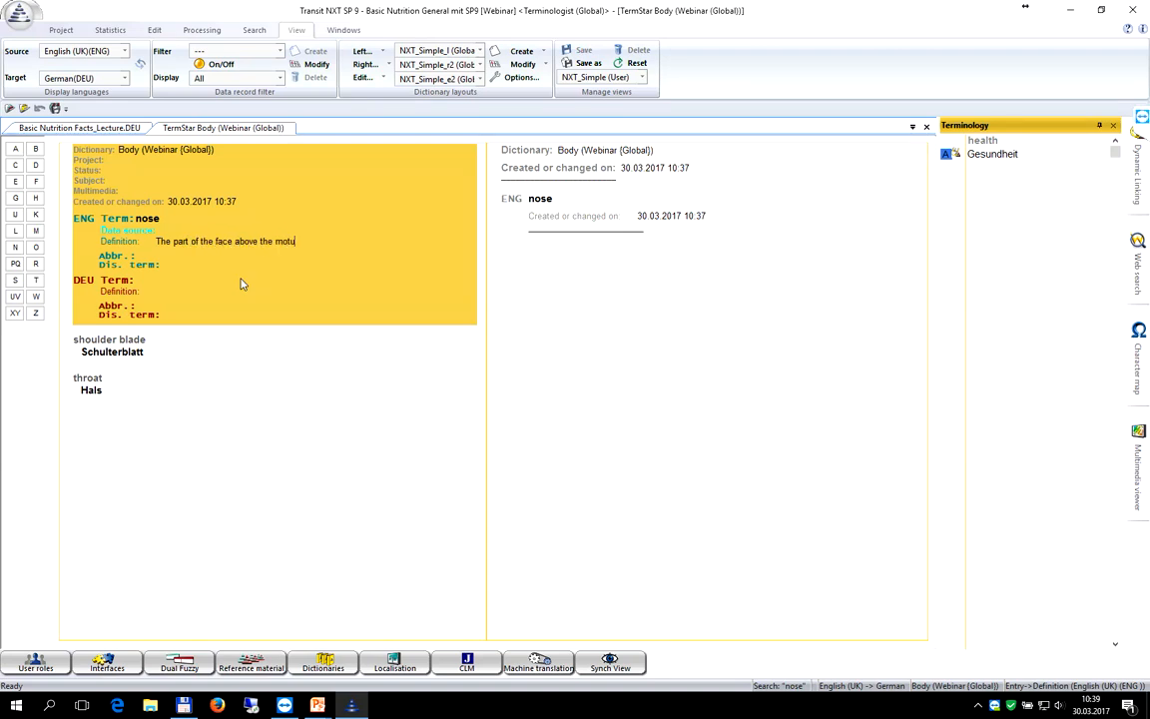
type("th that is used for breathing and smelling things")
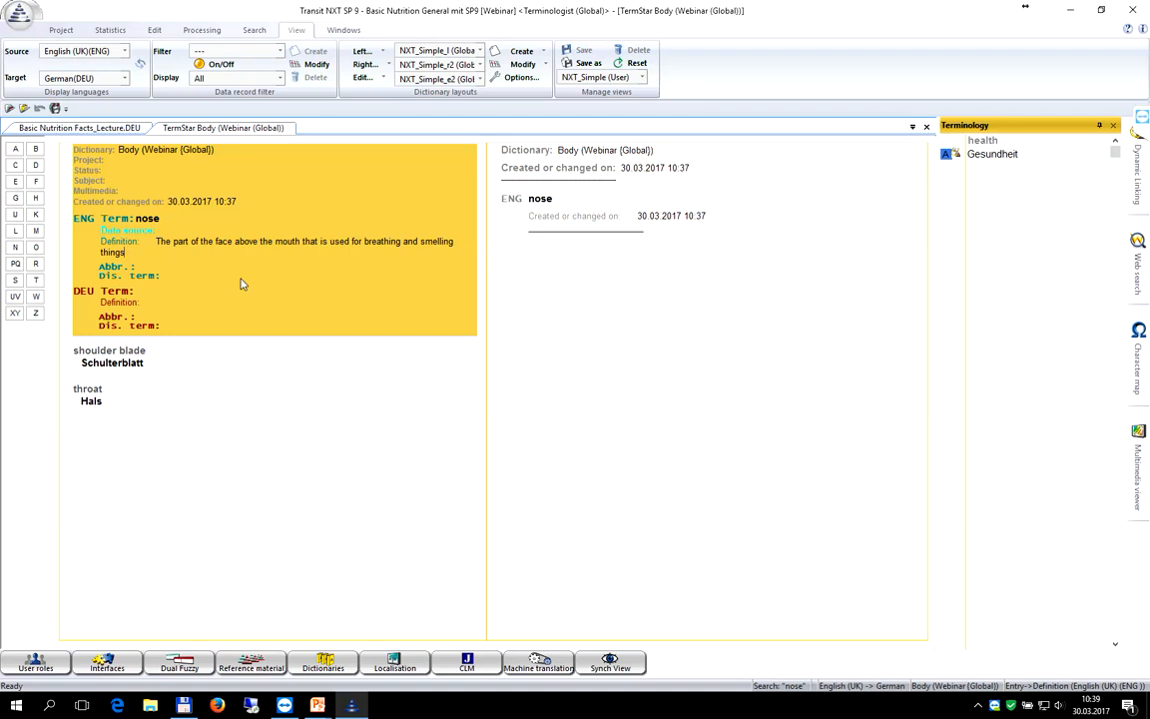
key("Escape")
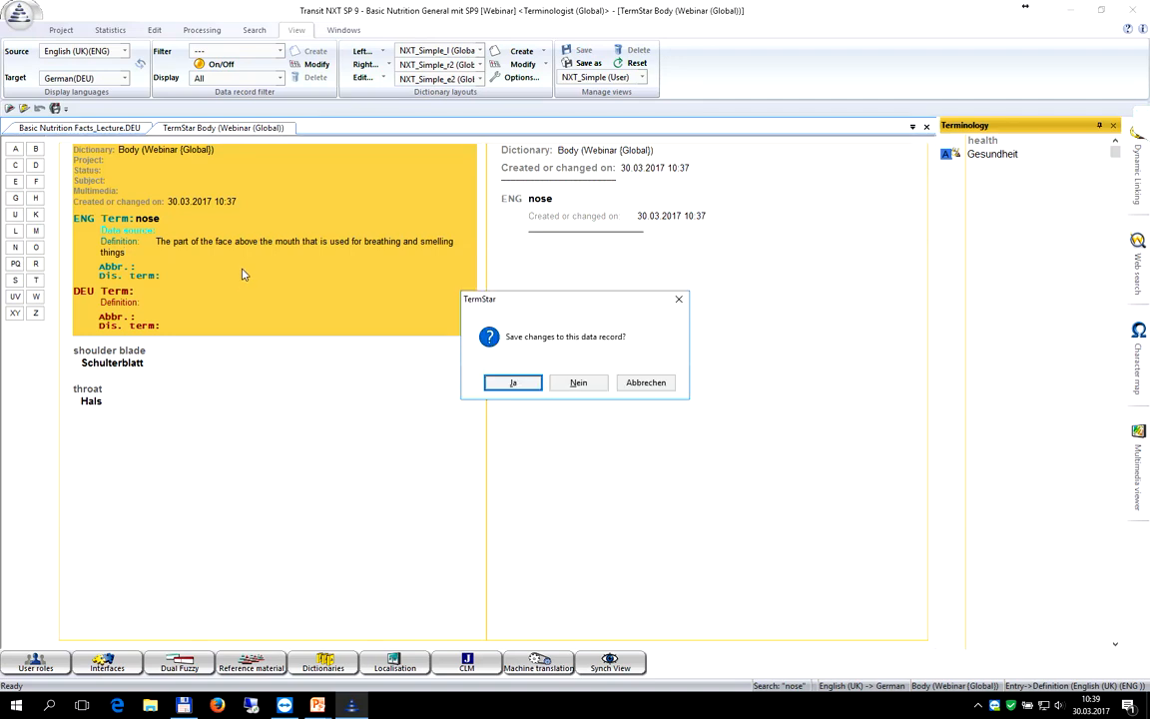
left_click(502, 380)
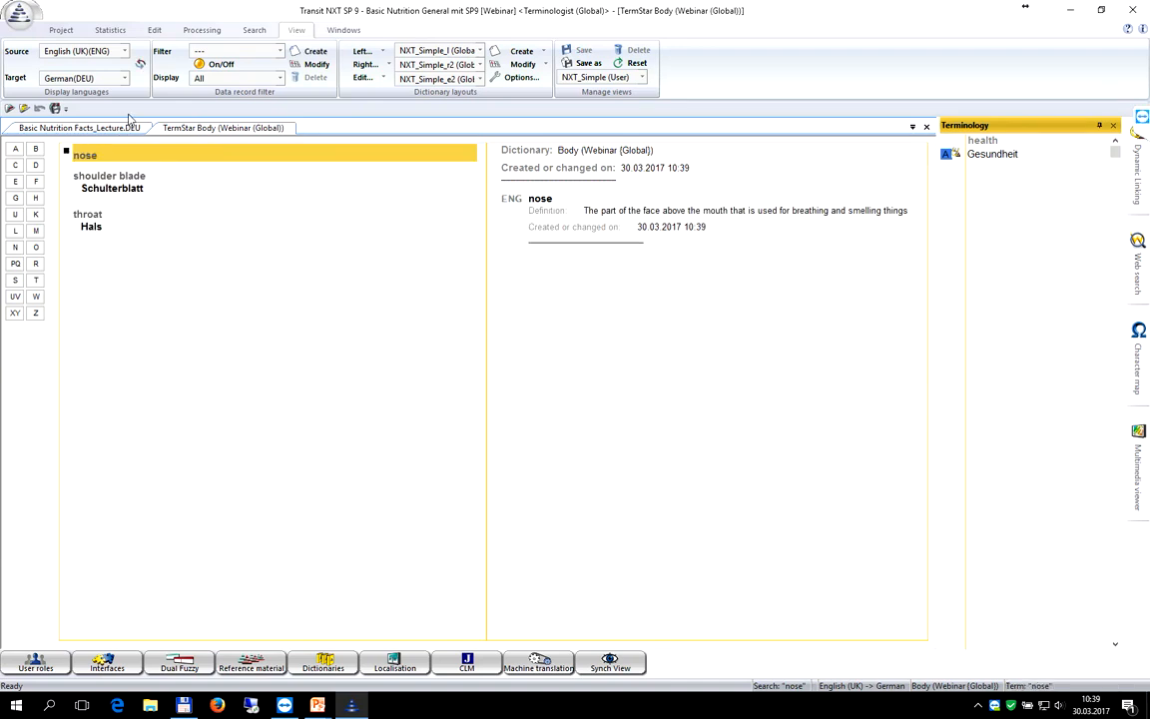
Step: Return to the Basic Nutrition Facts_Lecture.DEU language pair and go to segment 78
left_click(291, 31)
left_click(199, 30)
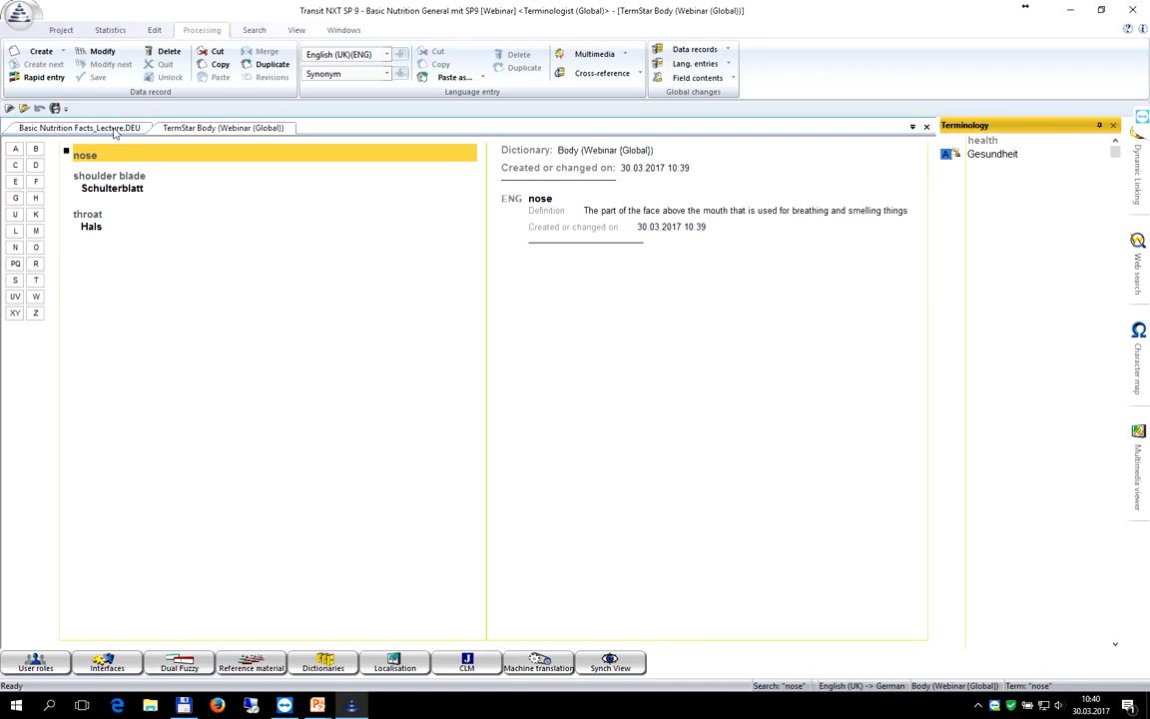
left_click(110, 129)
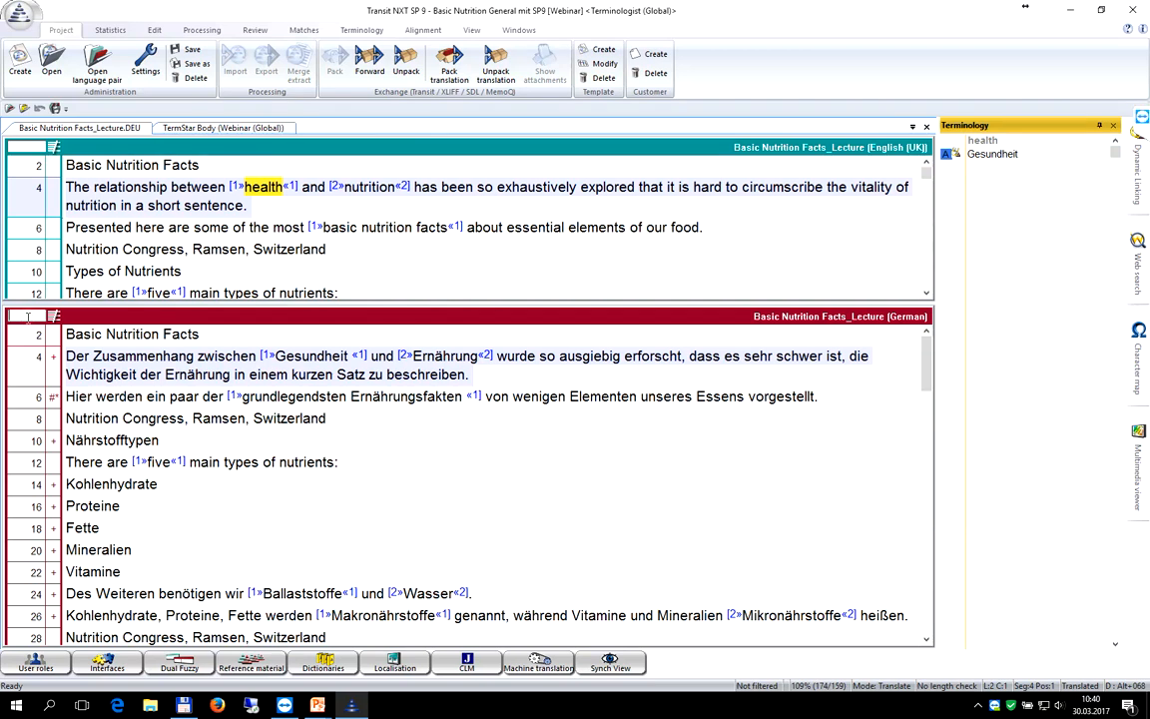
type("78")
key("Return")
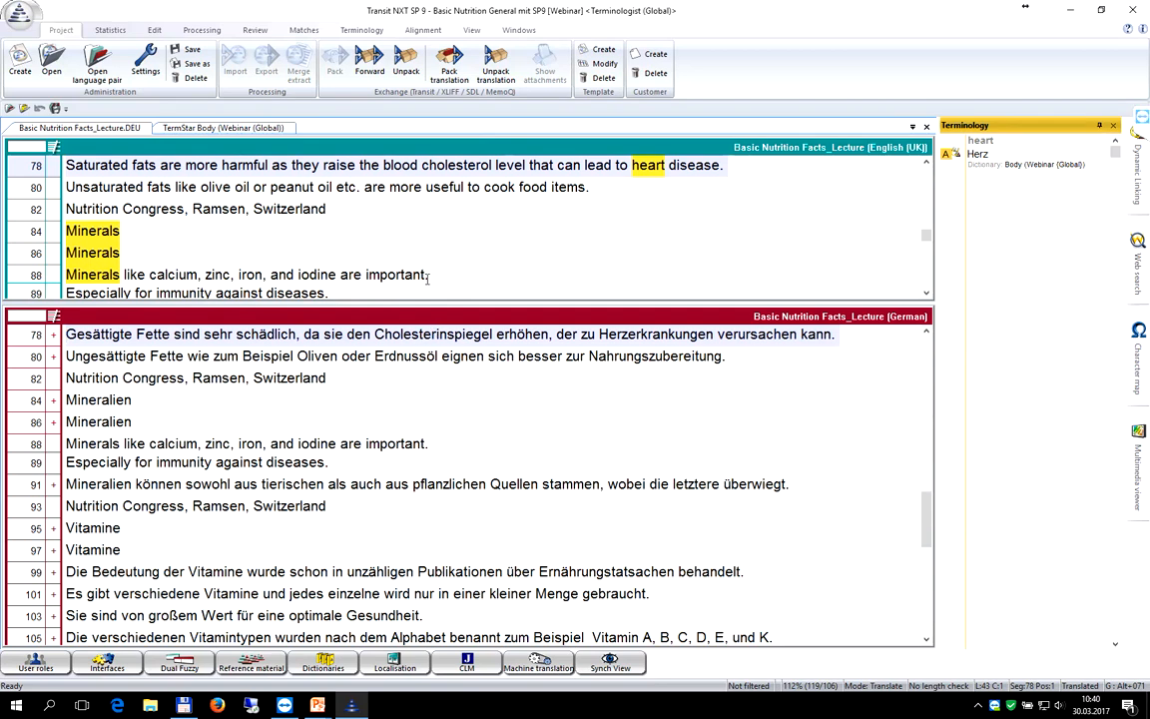
Step: Insert "cholesterol level" and its translation "Cholesterinspiegel" from segment 78 into the project dictionary as selected terms
double_click(427, 335)
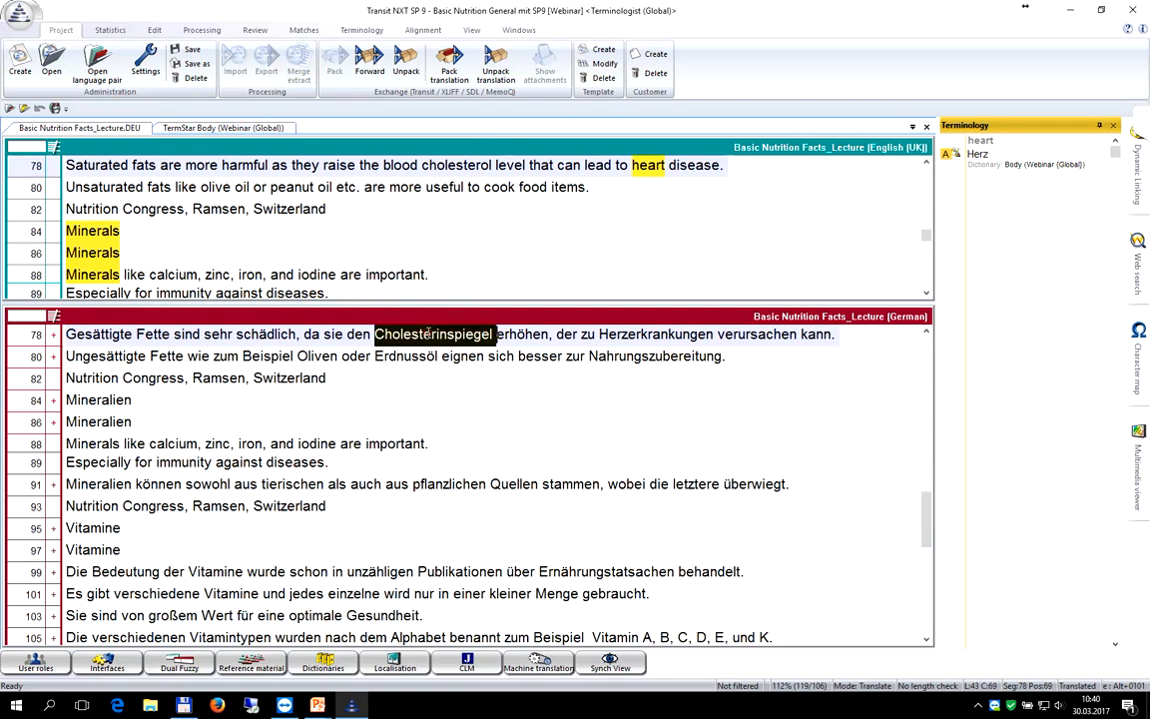
left_click_drag(422, 163, 513, 163)
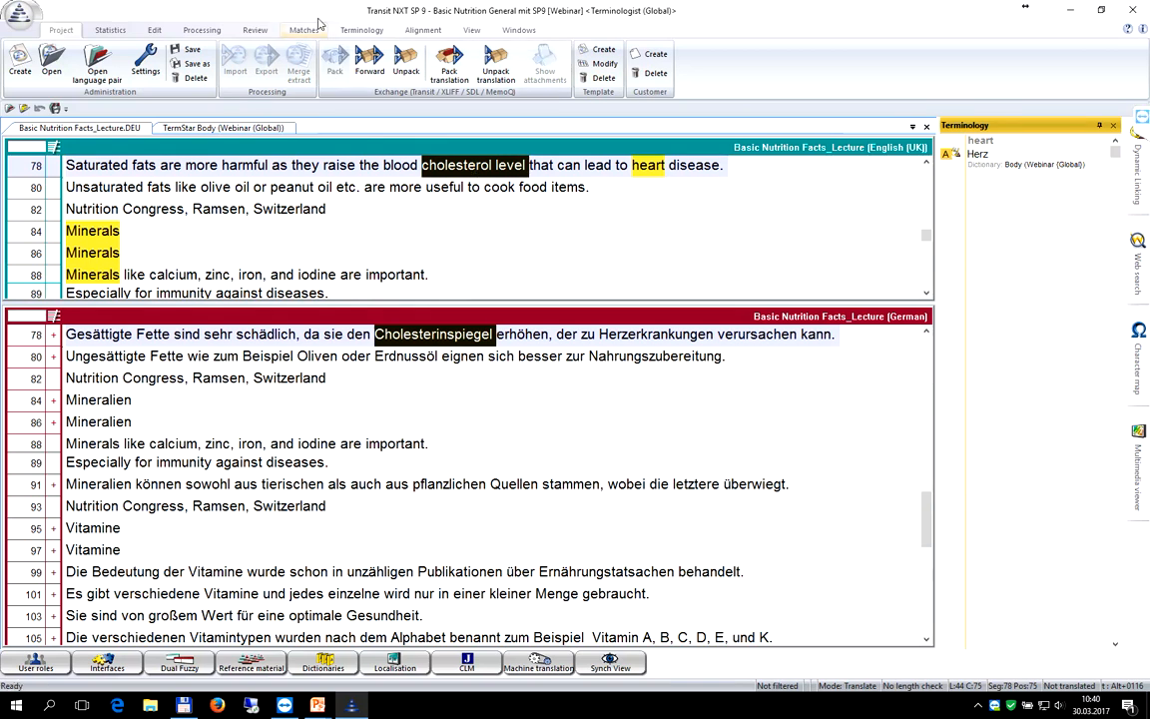
left_click(352, 31)
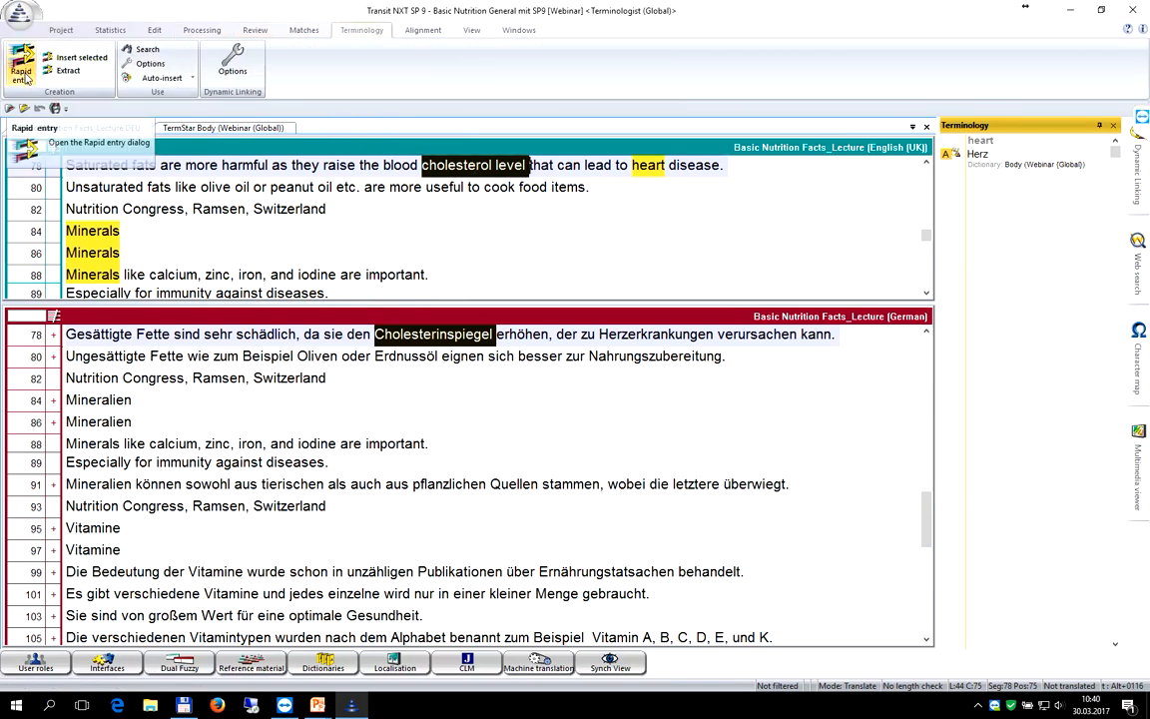
left_click(81, 60)
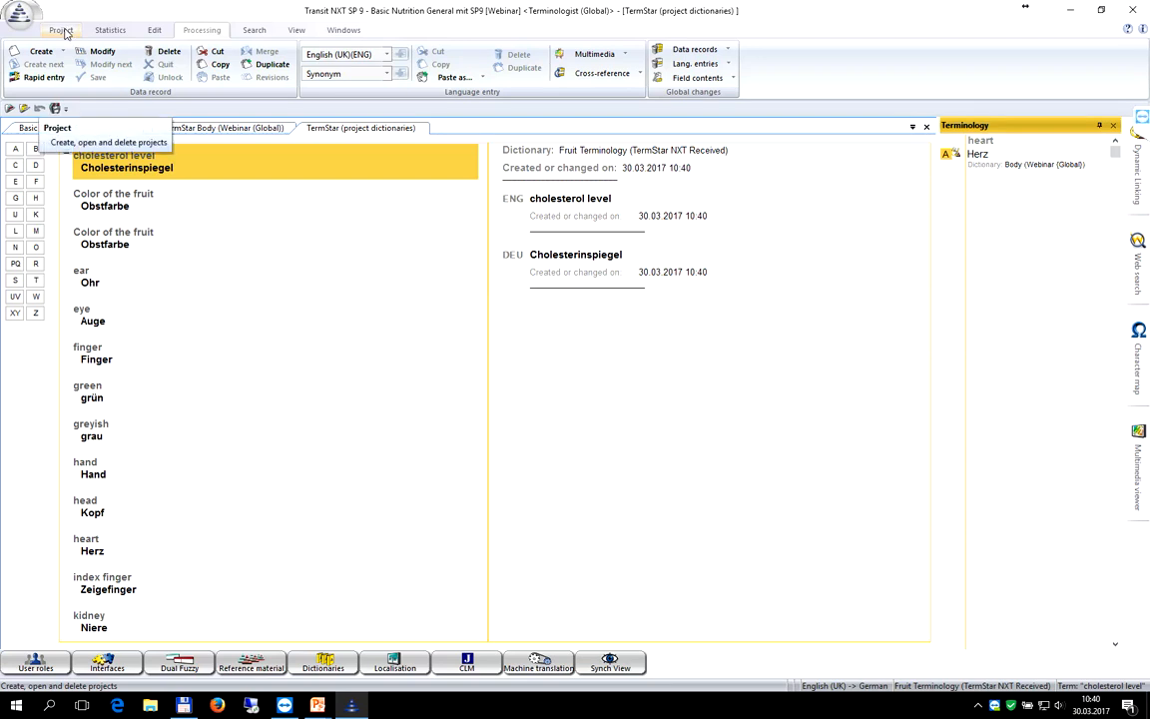
Step: Set the project's current dictionary to Body (Webinar [Global]) in the project settings, and return to the Body dictionary
left_click(62, 30)
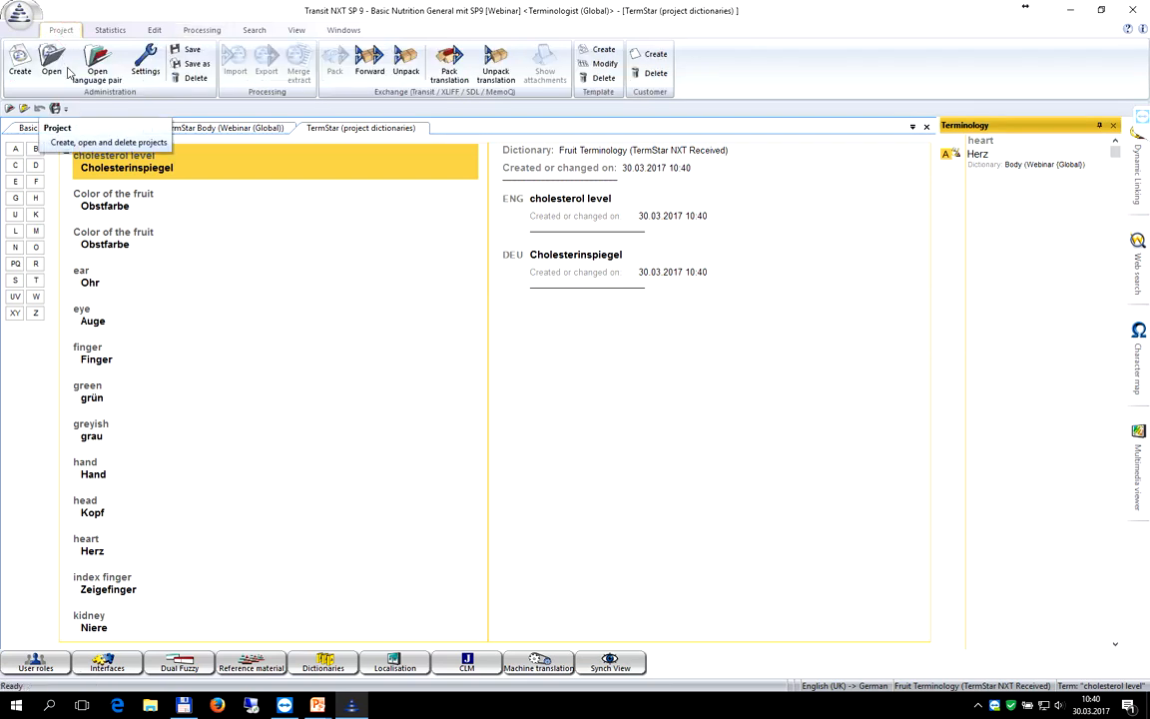
left_click(146, 66)
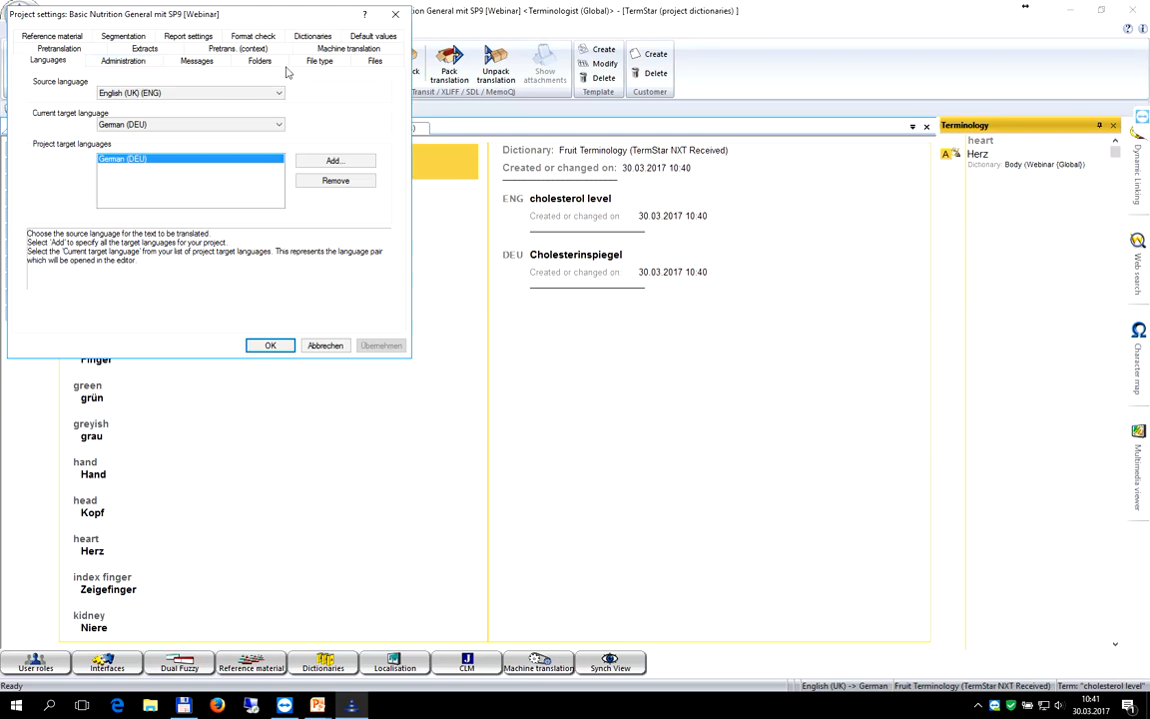
left_click(313, 36)
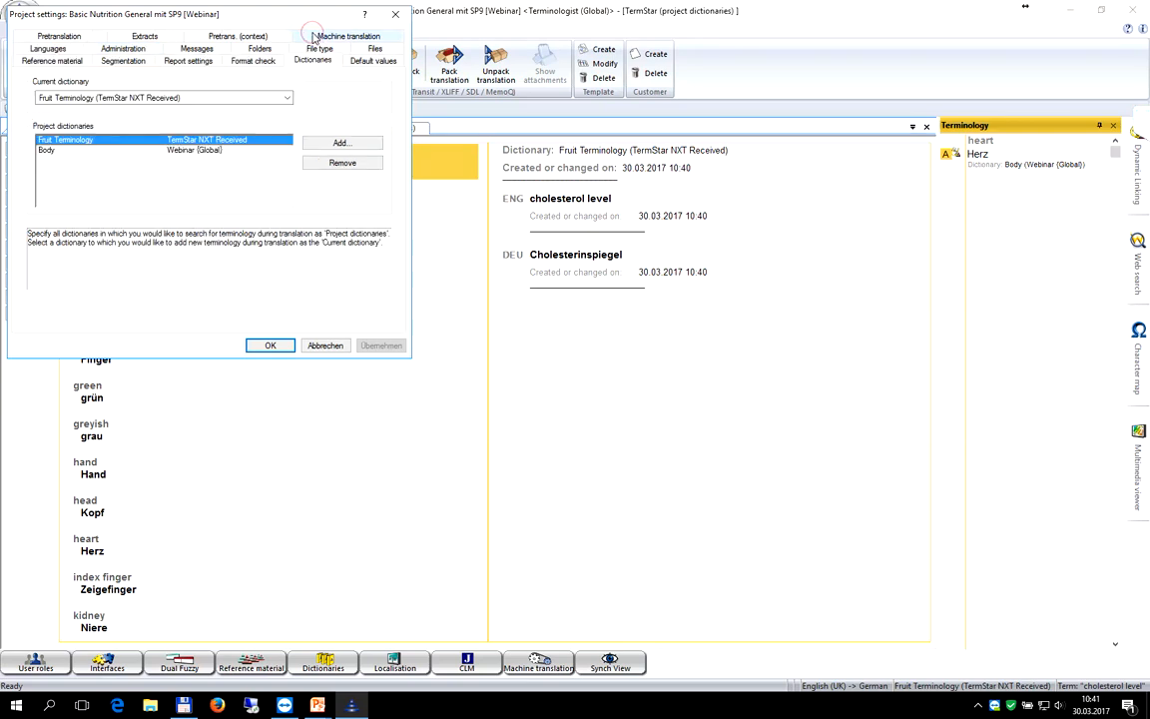
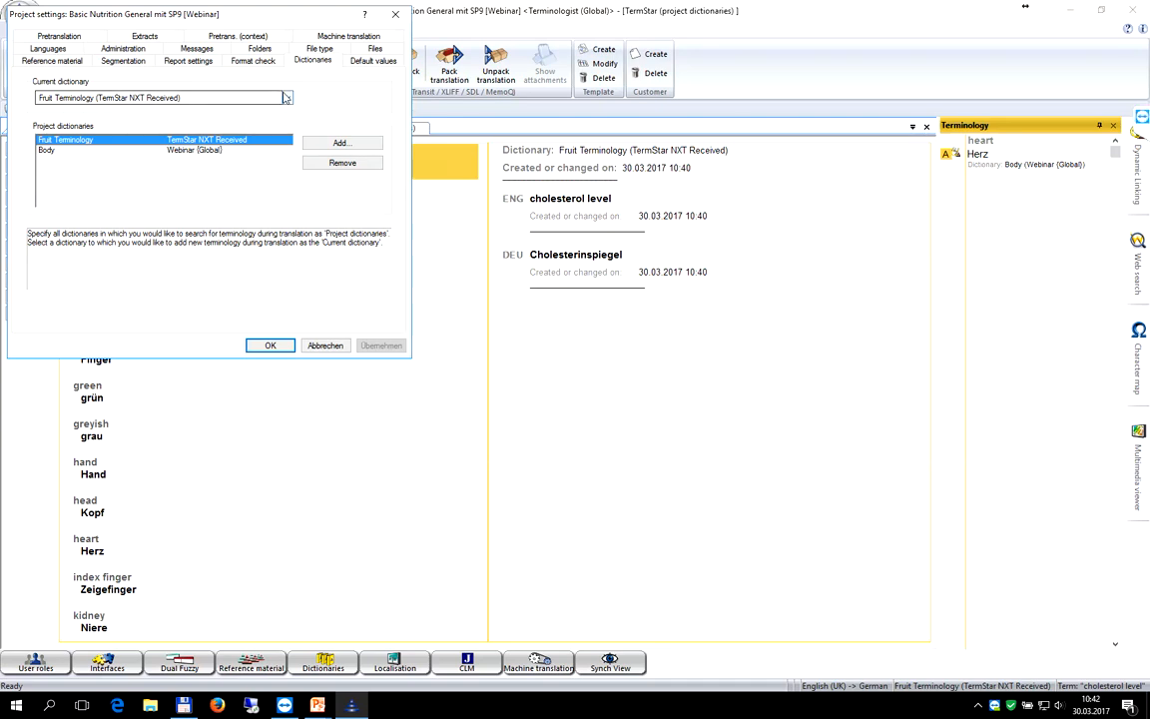
left_click(195, 98)
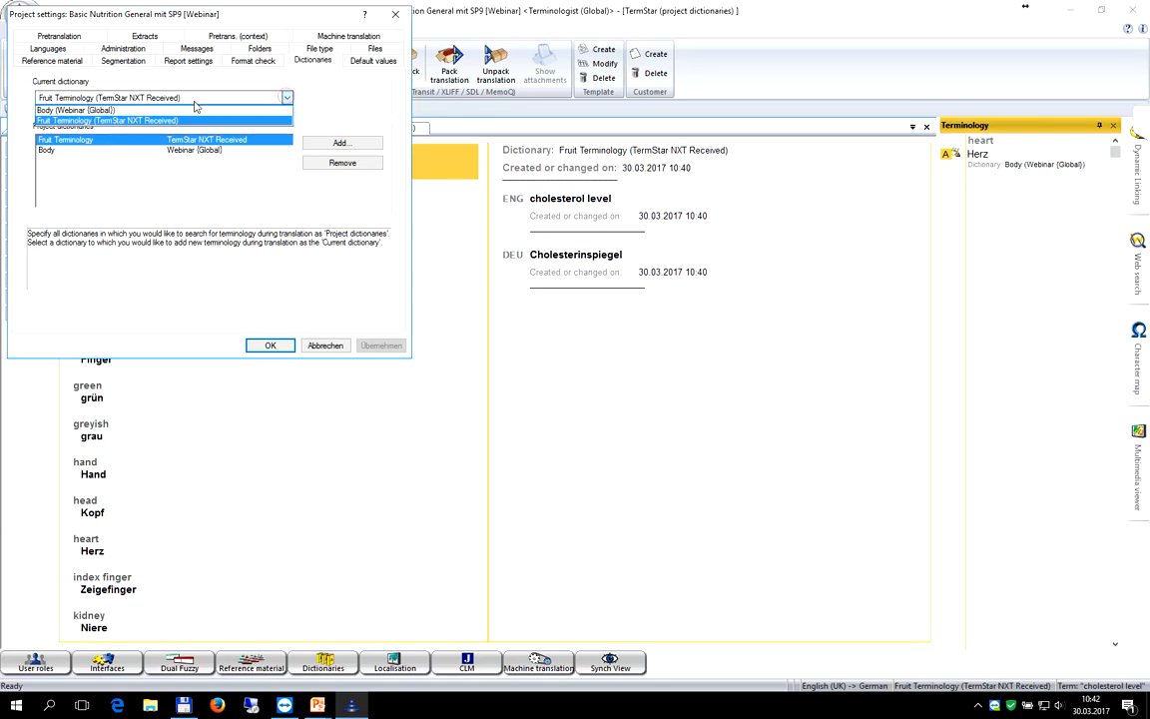
left_click(65, 110)
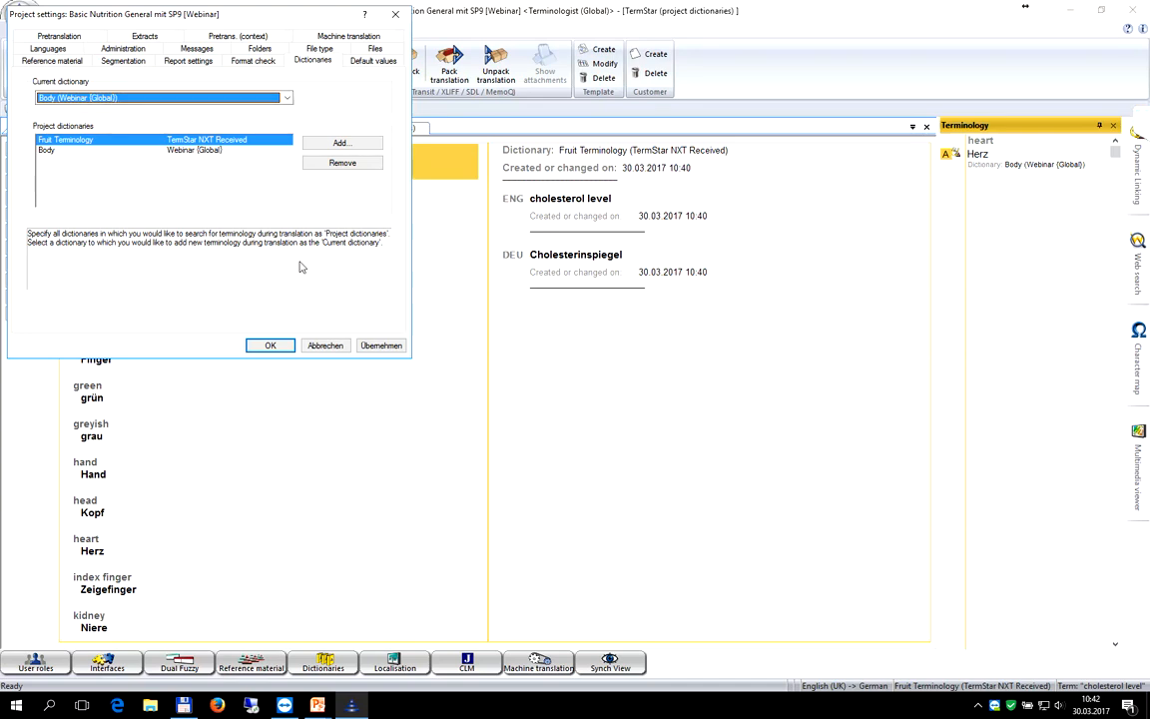
left_click(372, 350)
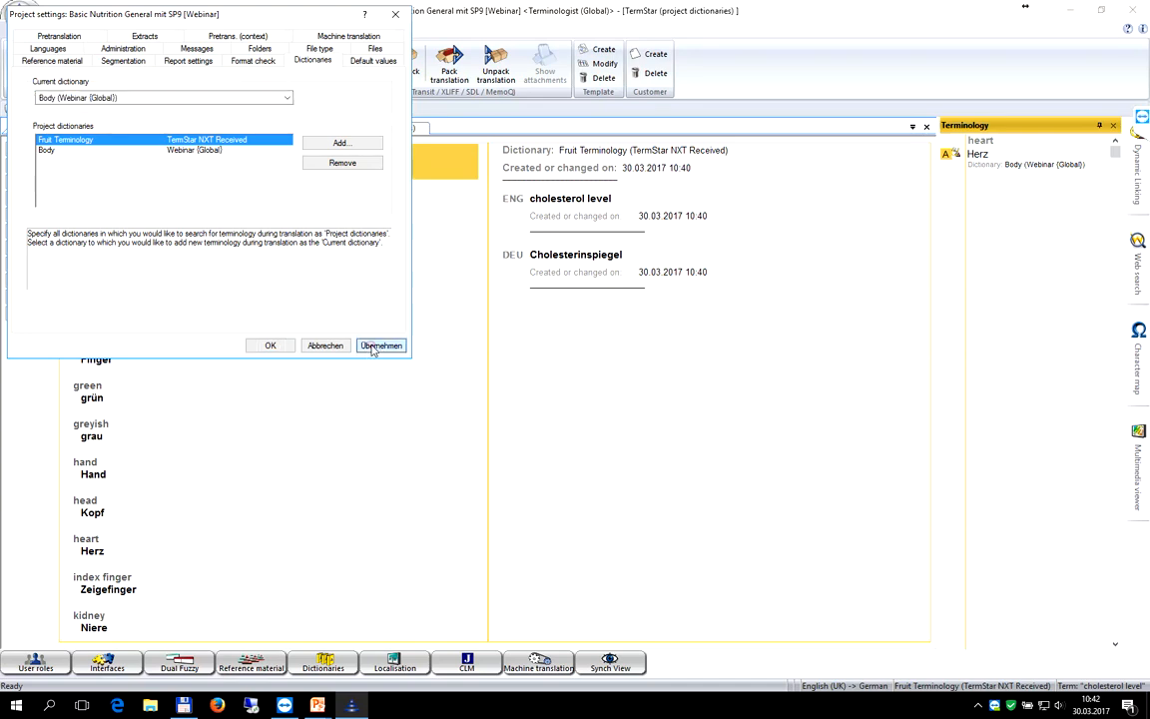
left_click(272, 346)
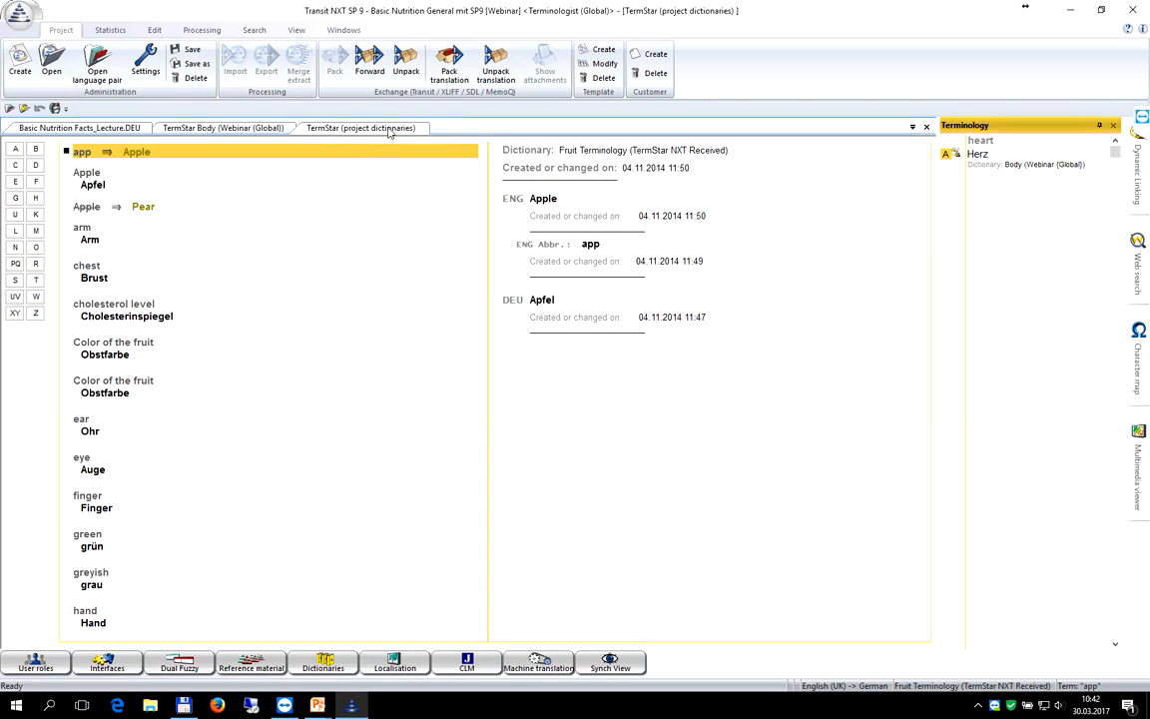
left_click(196, 130)
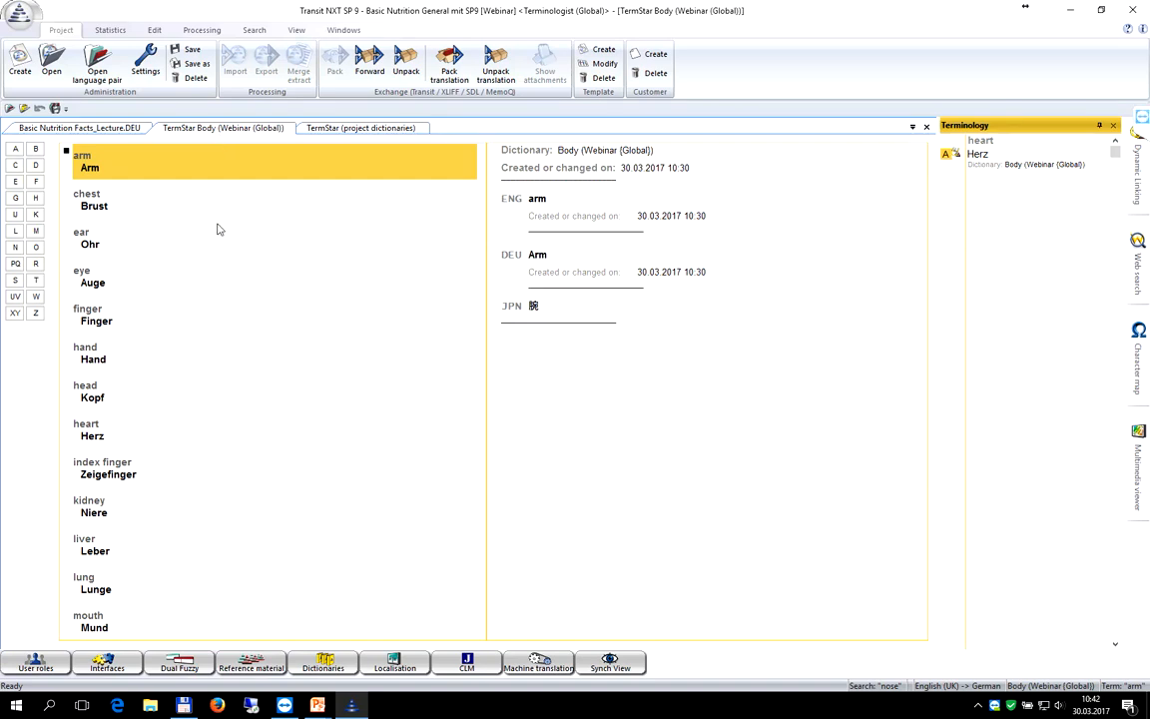
Step: Browse the records of the Body dictionary from "arm" to "nose" and back, examining each record's details
key("Down")
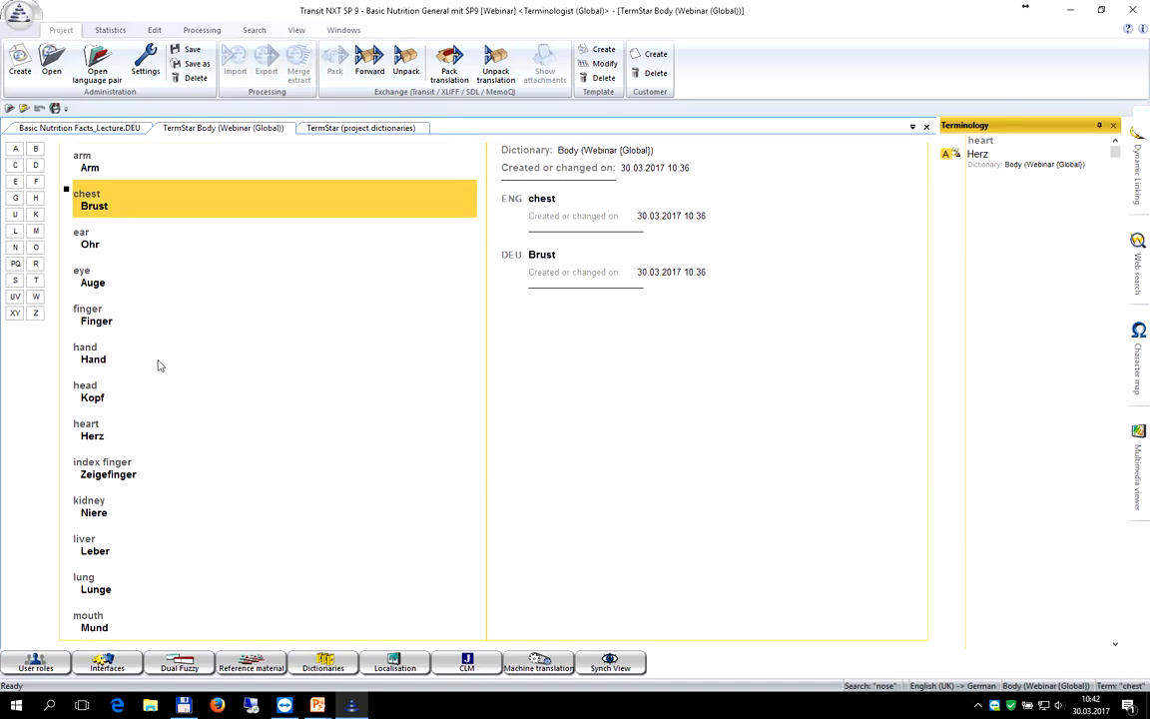
key("Down")
key("Down")
key("Down")
key("Down")
key("Down")
key("Down")
key("Down")
key("Down")
key("Down")
key("Down")
key("Down")
key("Down")
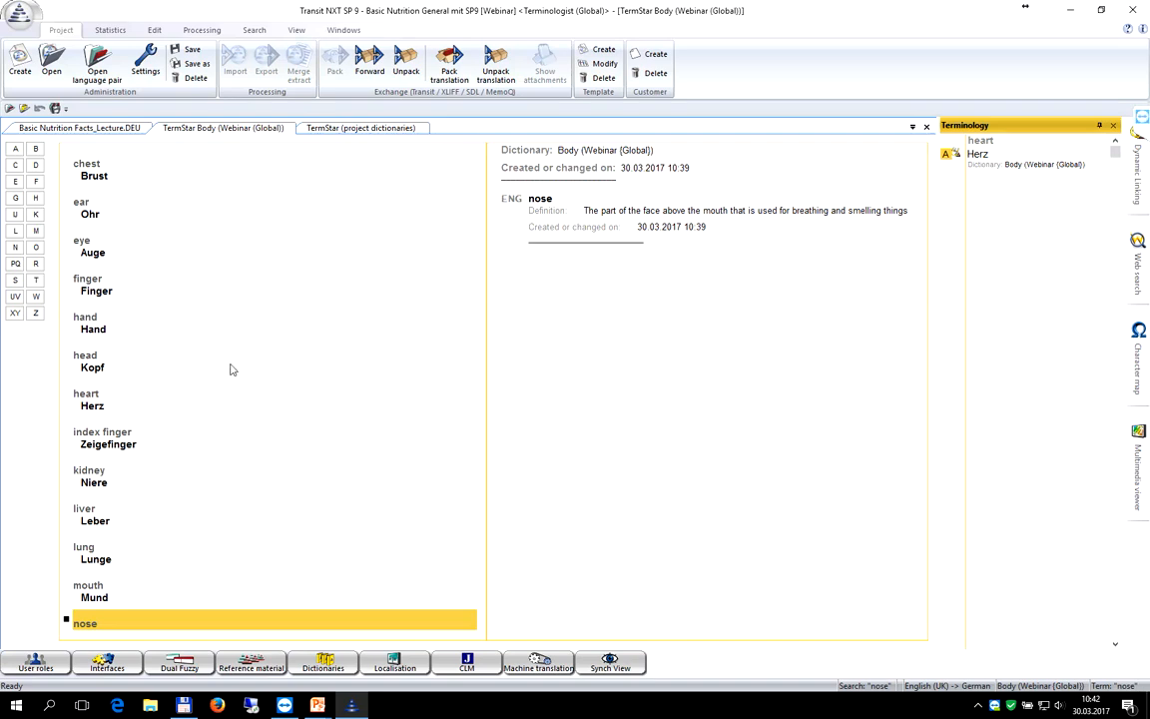
key("Up")
key("Up")
key("Up")
key("Up")
key("Up")
key("Up")
key("Up")
key("Up")
key("Up")
key("Up")
key("Up")
key("Up")
key("Up")
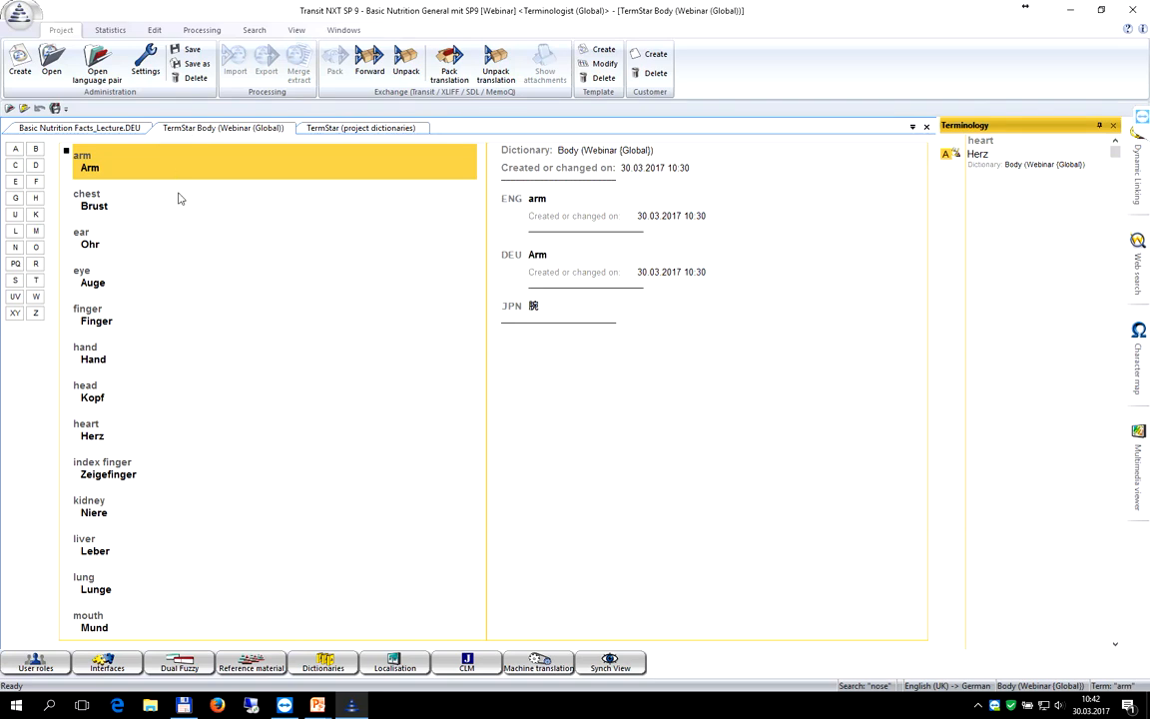
Step: Insert "cholesterol level" and "Cholesterinspiegel" from segment 78 of the language pair into the current dictionary as a new data record
left_click(72, 128)
left_click(73, 133)
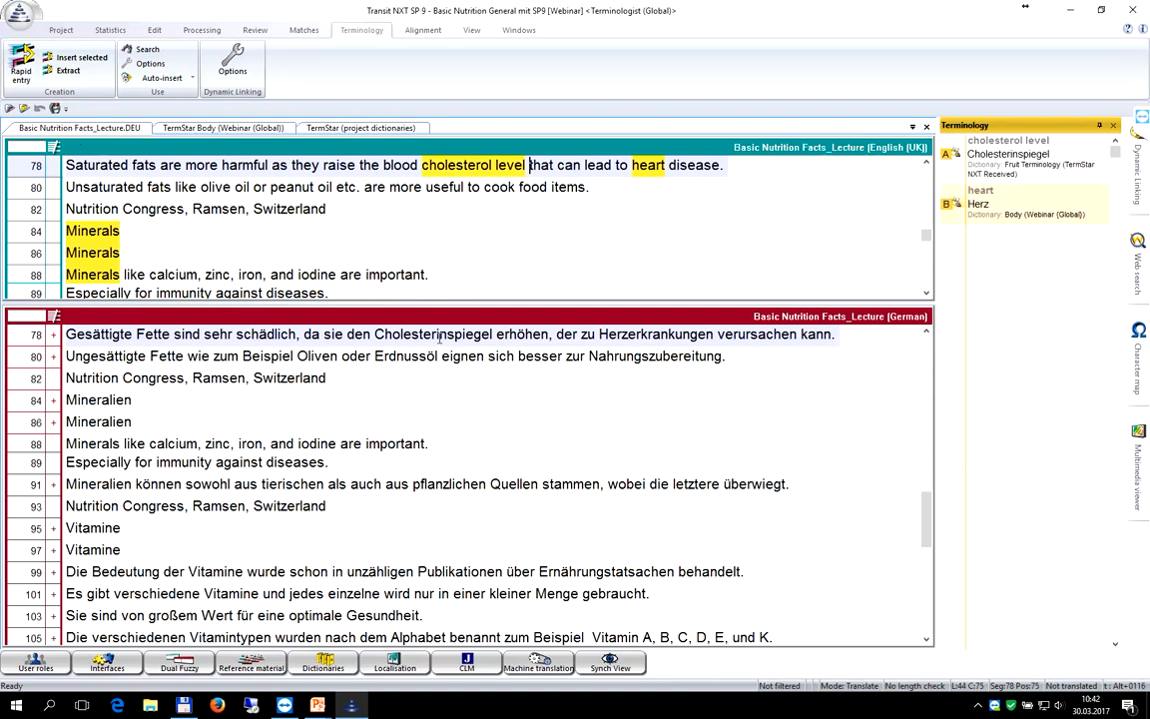
double_click(445, 335)
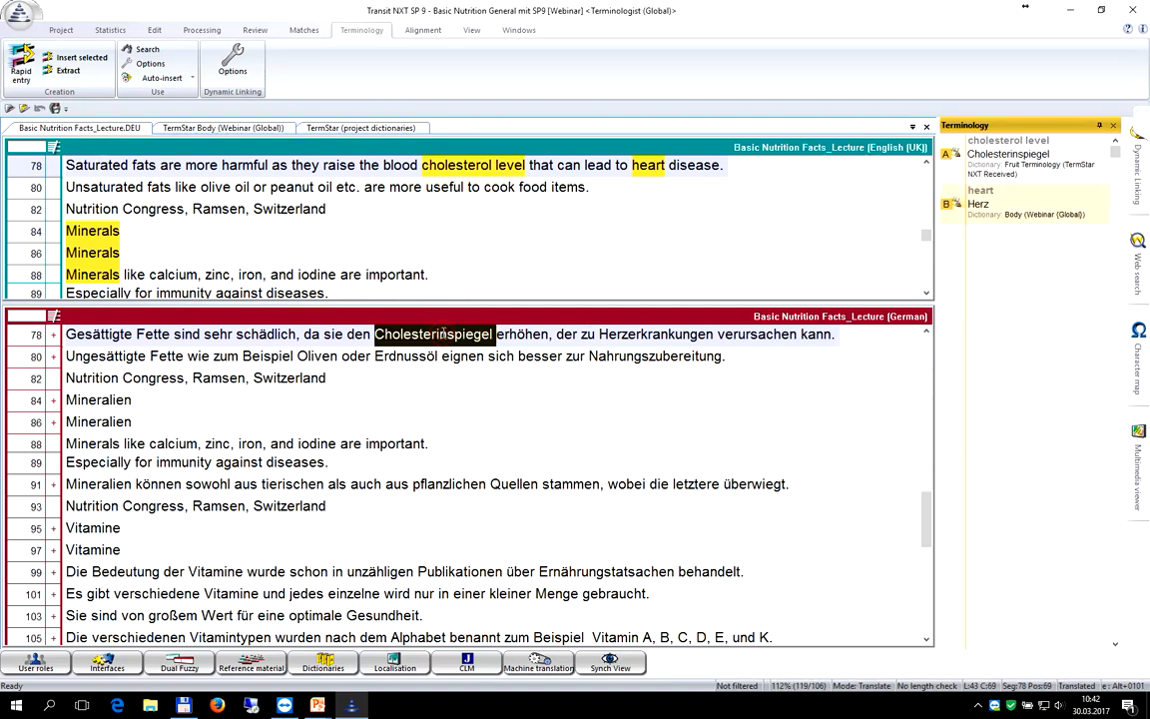
left_click_drag(422, 164, 511, 166)
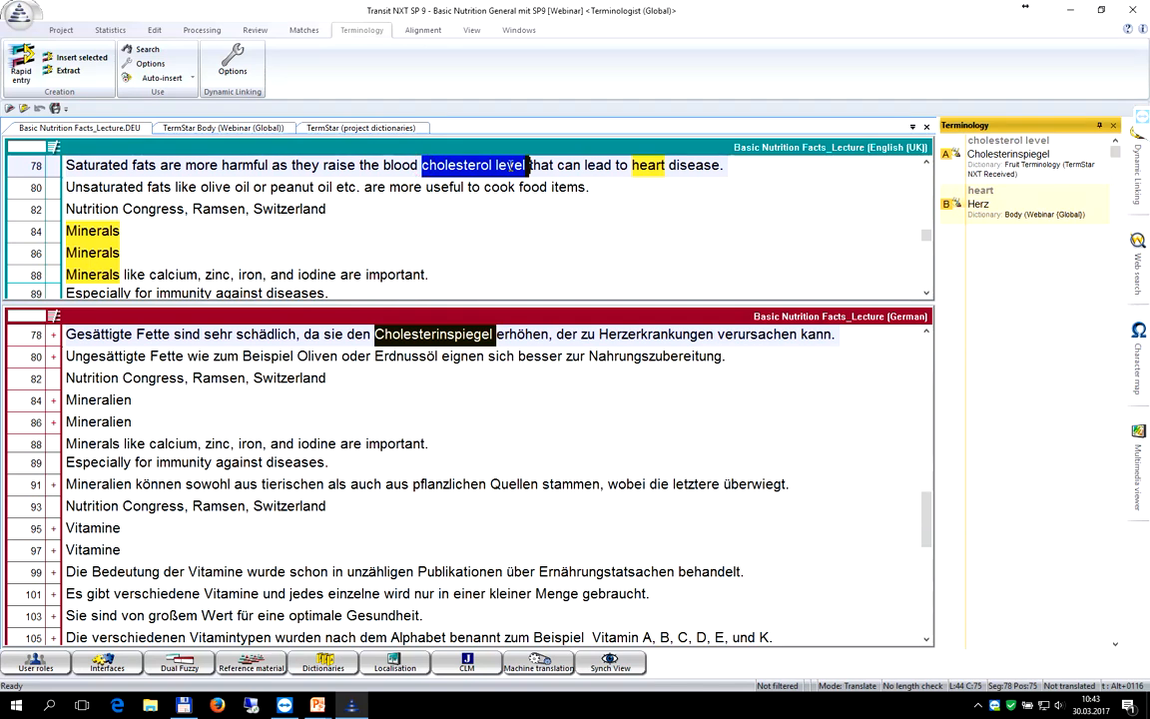
left_click(66, 56)
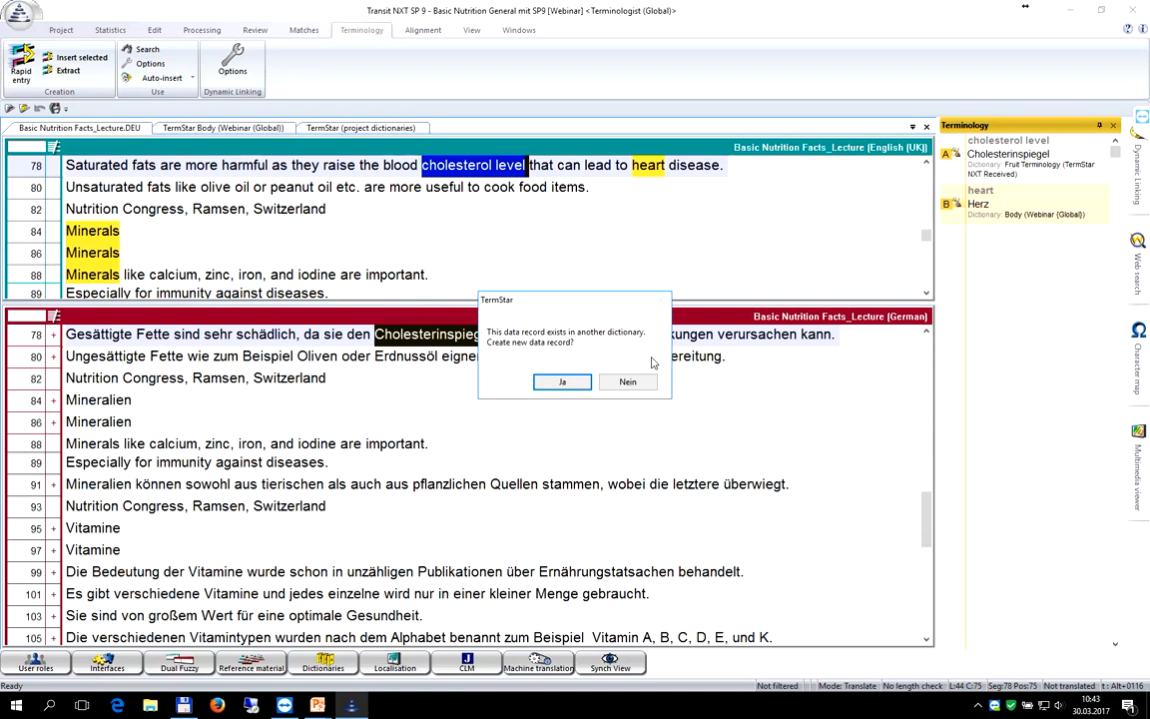
left_click(559, 382)
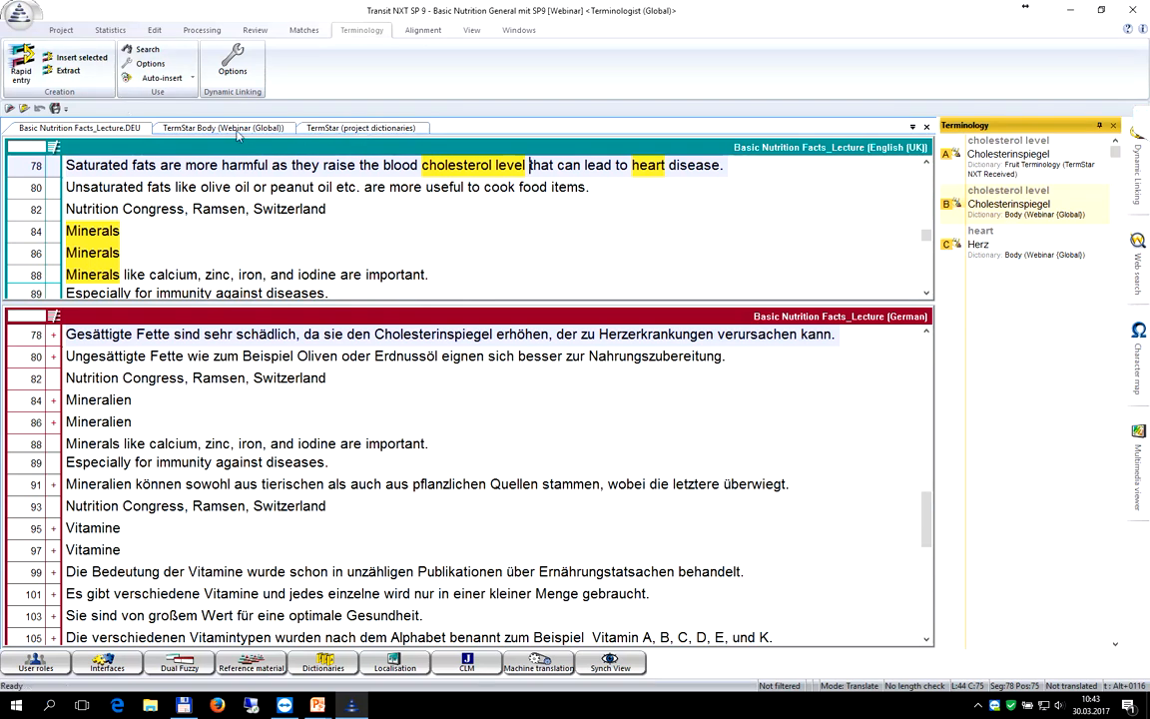
Step: Compare the two "cholesterol level" records in the project dictionaries and delete the one belonging to Fruit Terminology
left_click(340, 128)
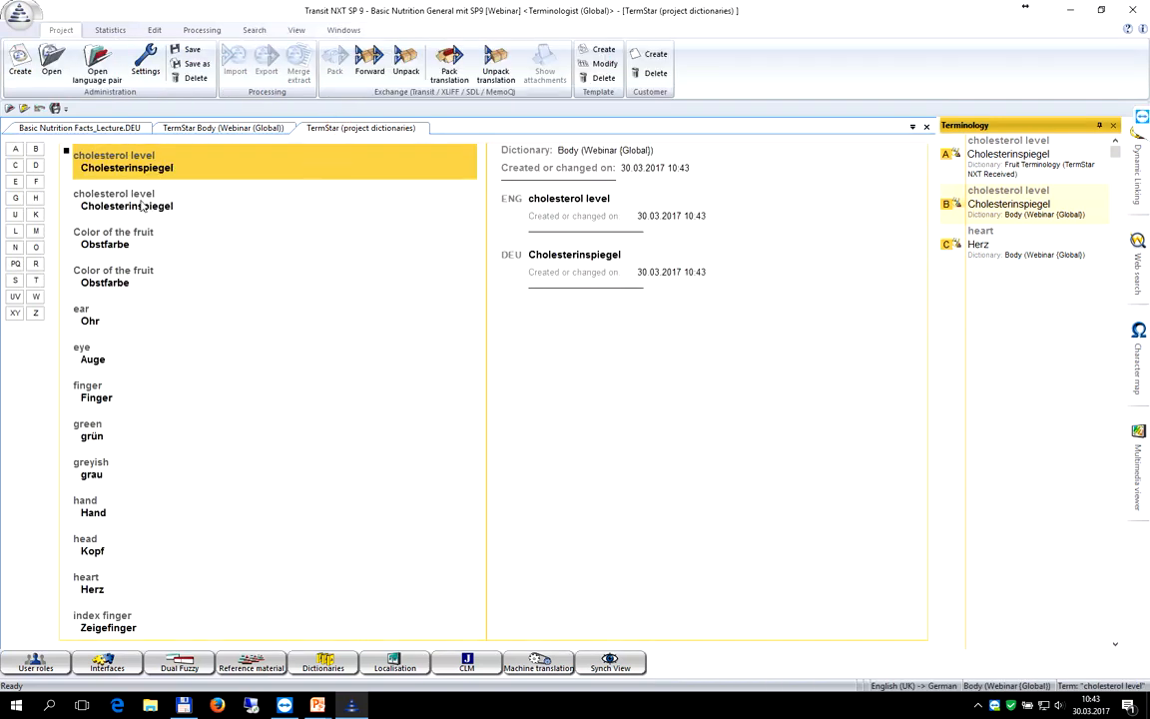
left_click(142, 205)
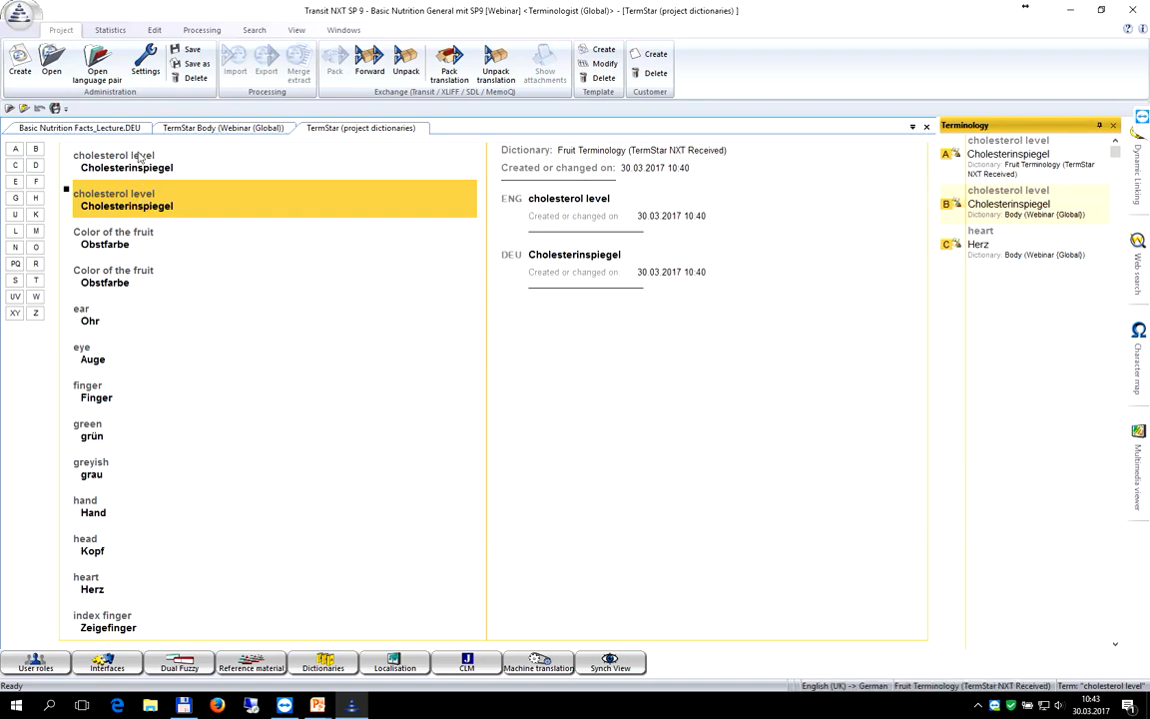
left_click(139, 164)
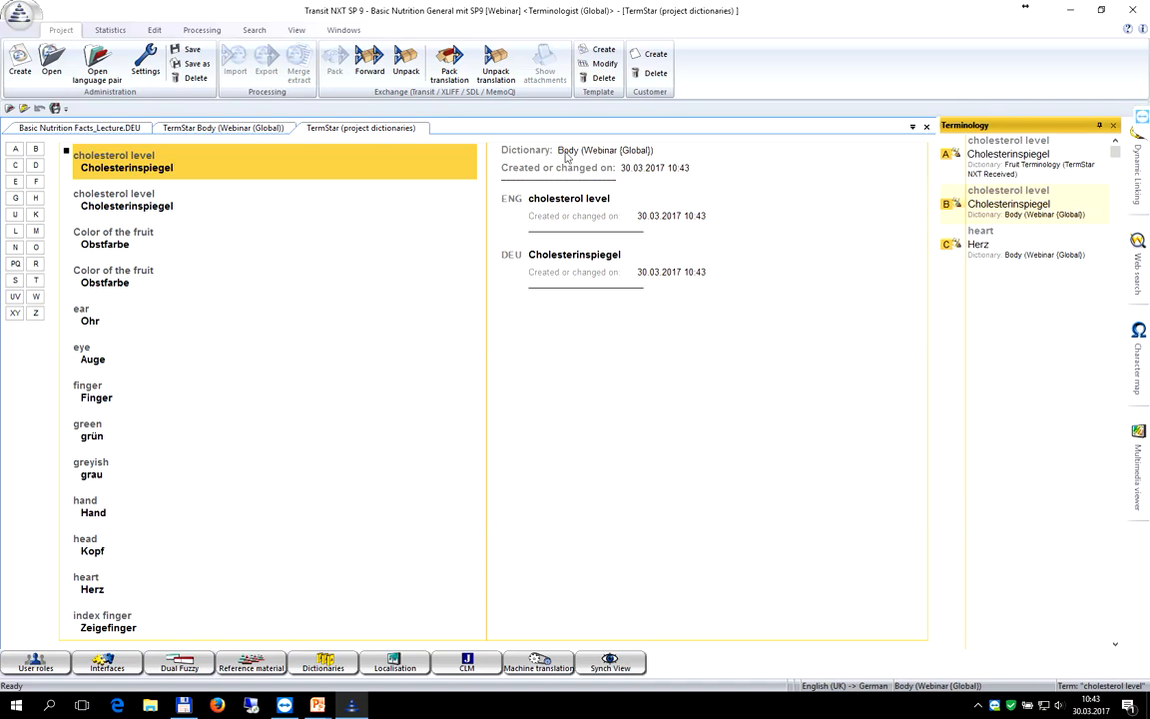
left_click(112, 191)
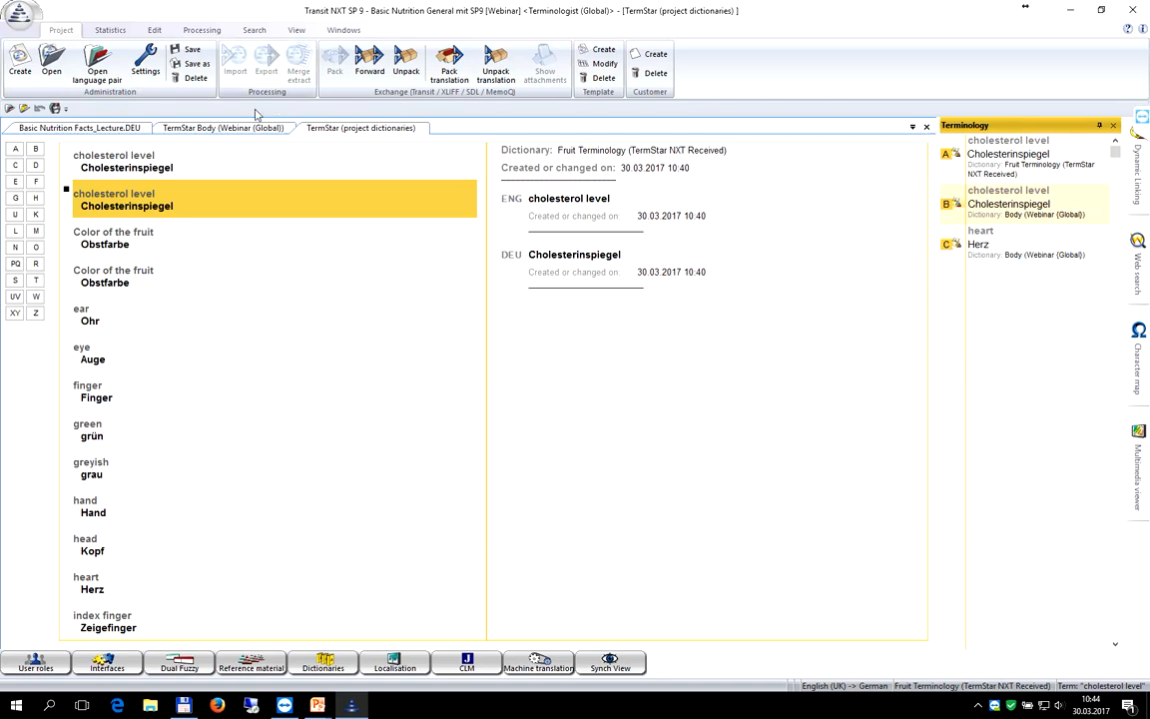
right_click(199, 195)
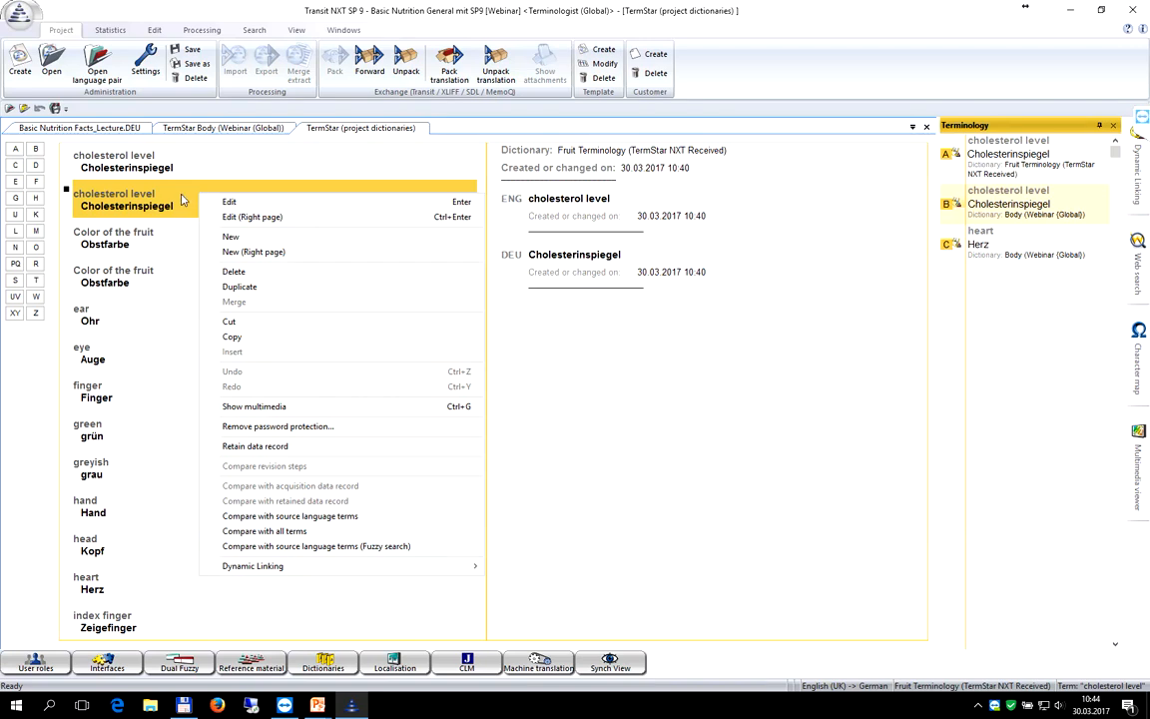
left_click(235, 271)
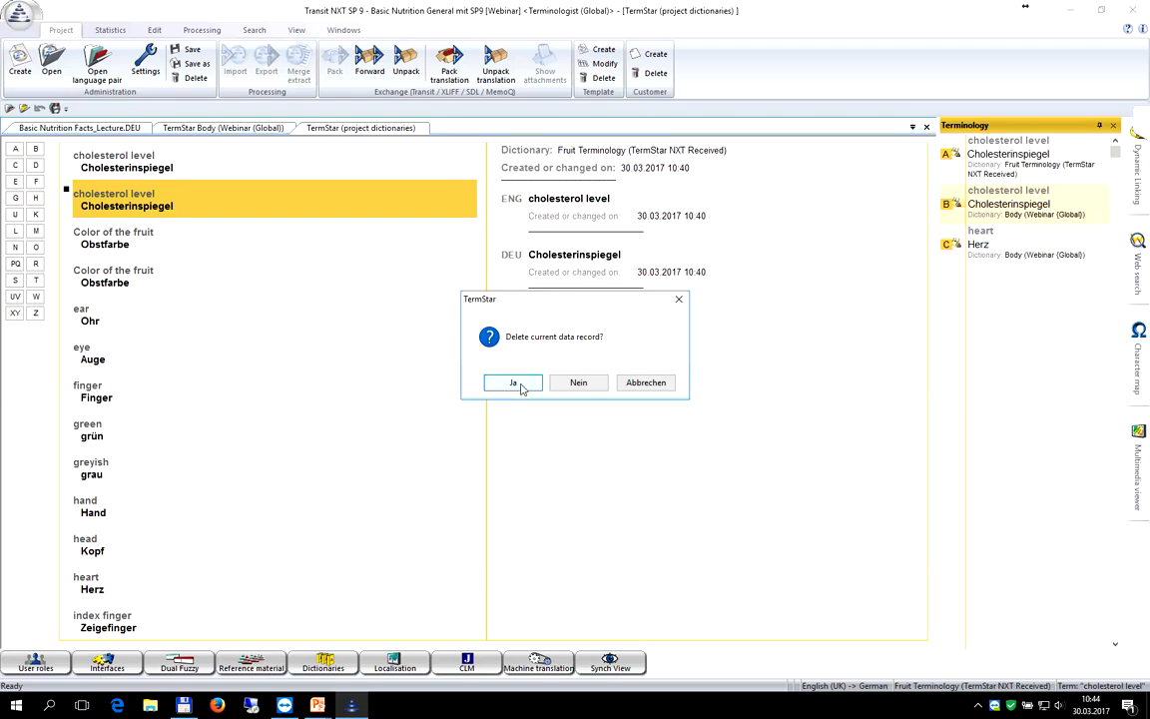
left_click(520, 388)
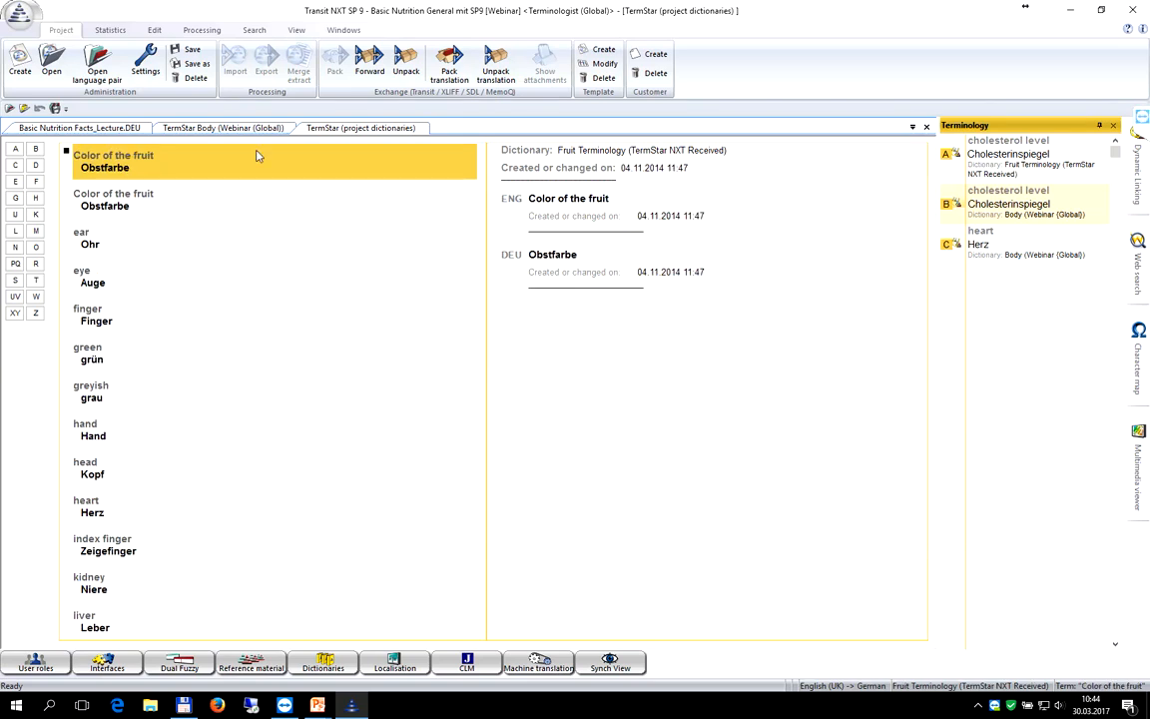
Step: Add the English terms "elbow" and "knee" to the Body dictionary with Rapid entry, leaving the German terms empty
left_click(242, 132)
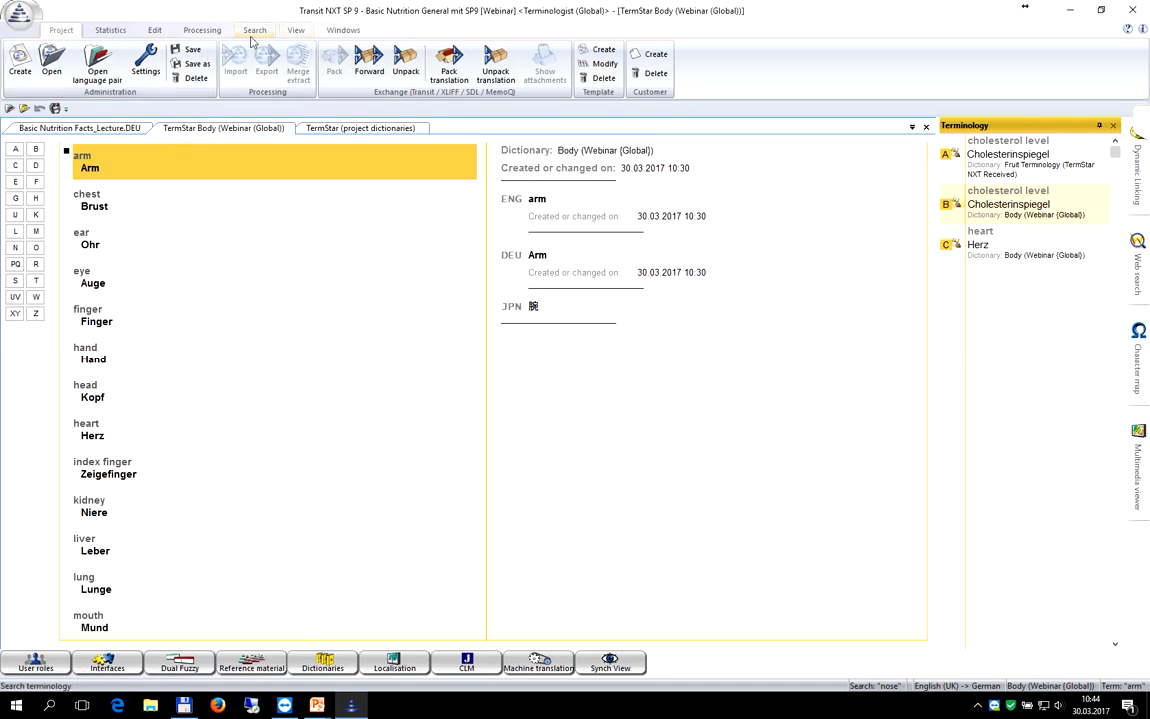
left_click(203, 30)
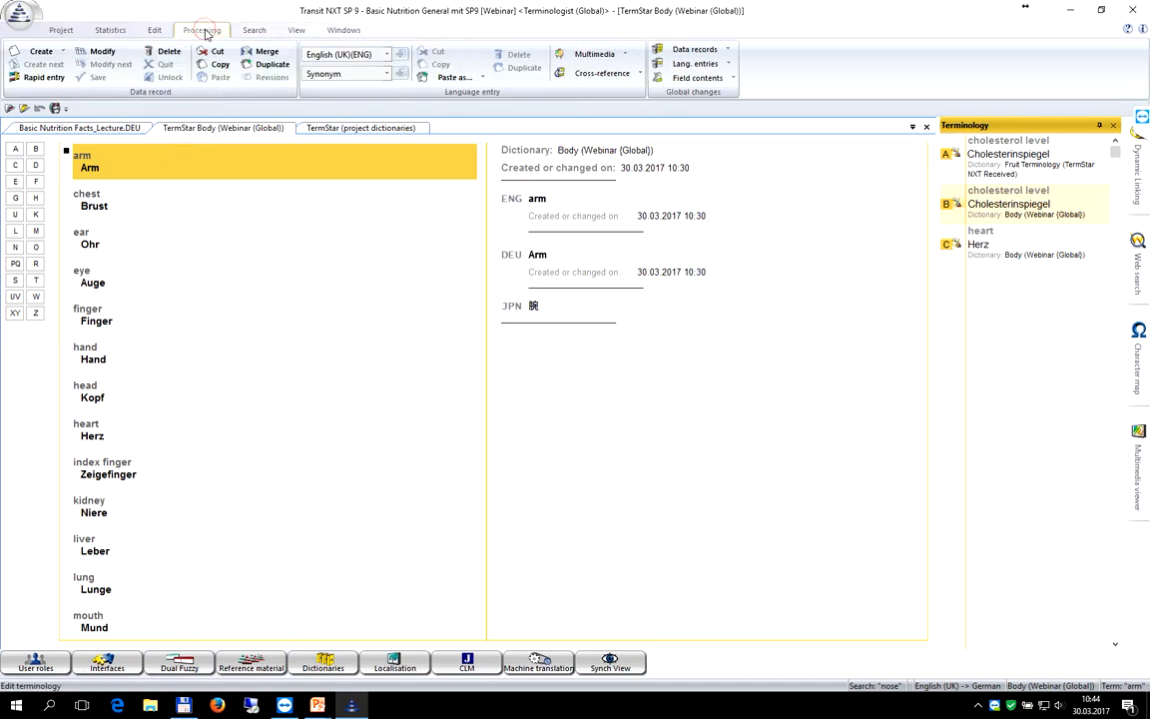
left_click(40, 77)
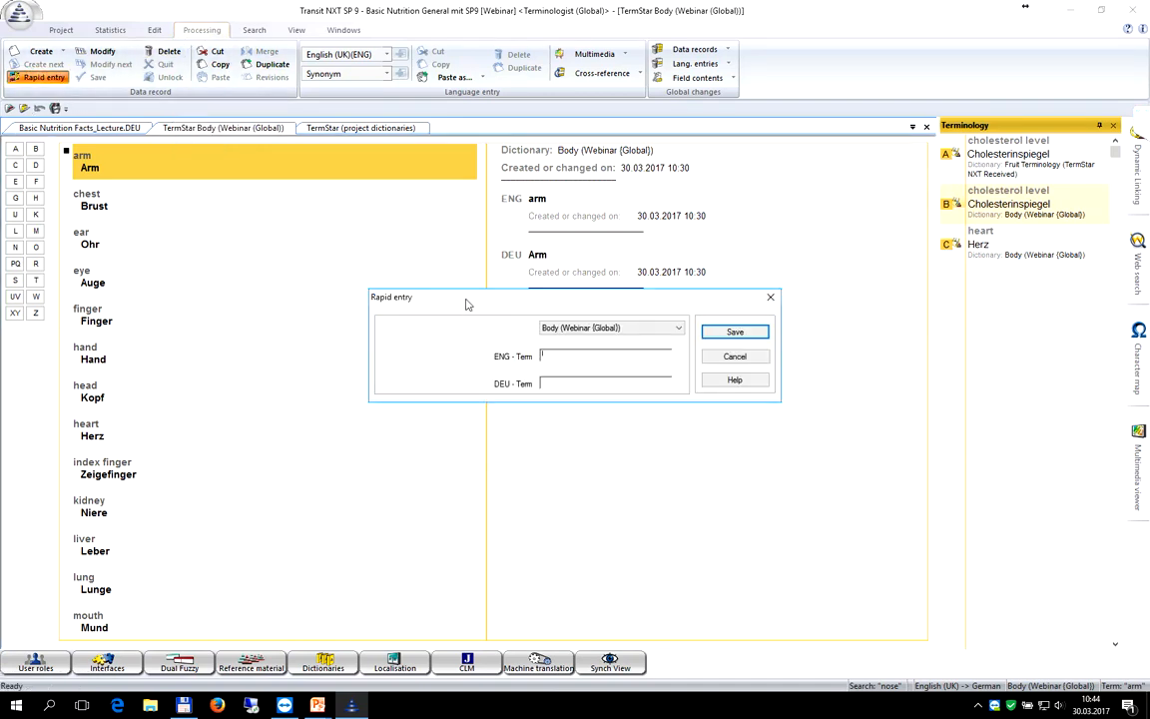
left_click_drag(464, 299, 397, 276)
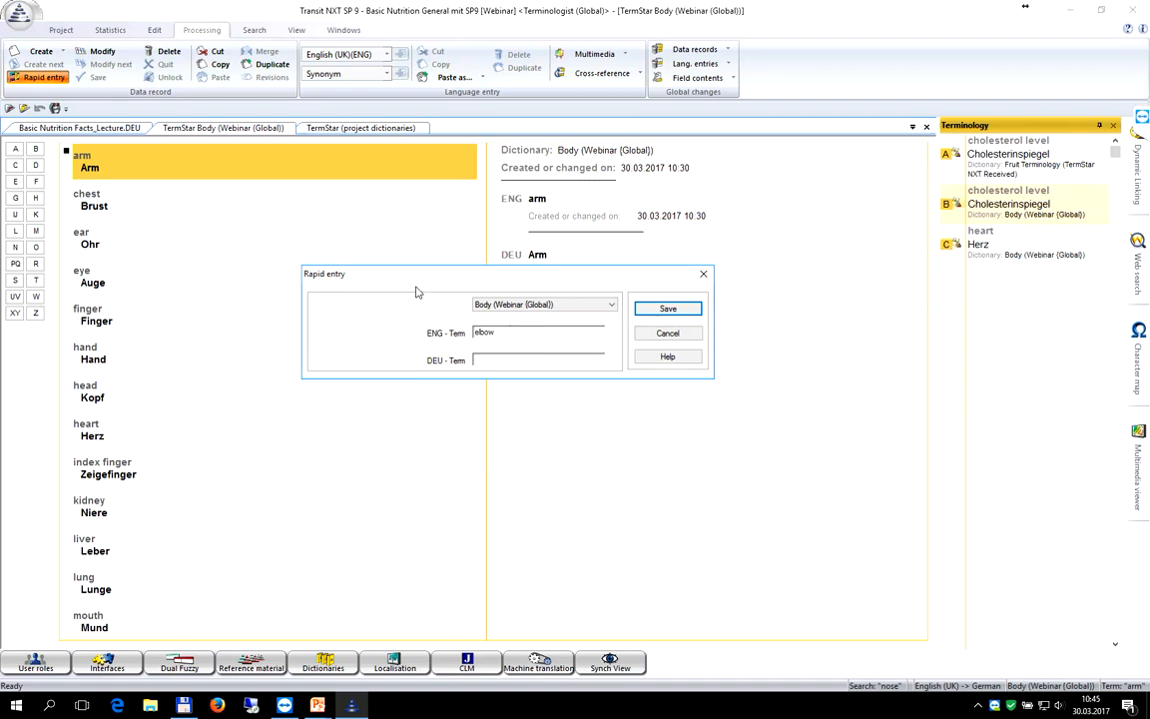
left_click(646, 309)
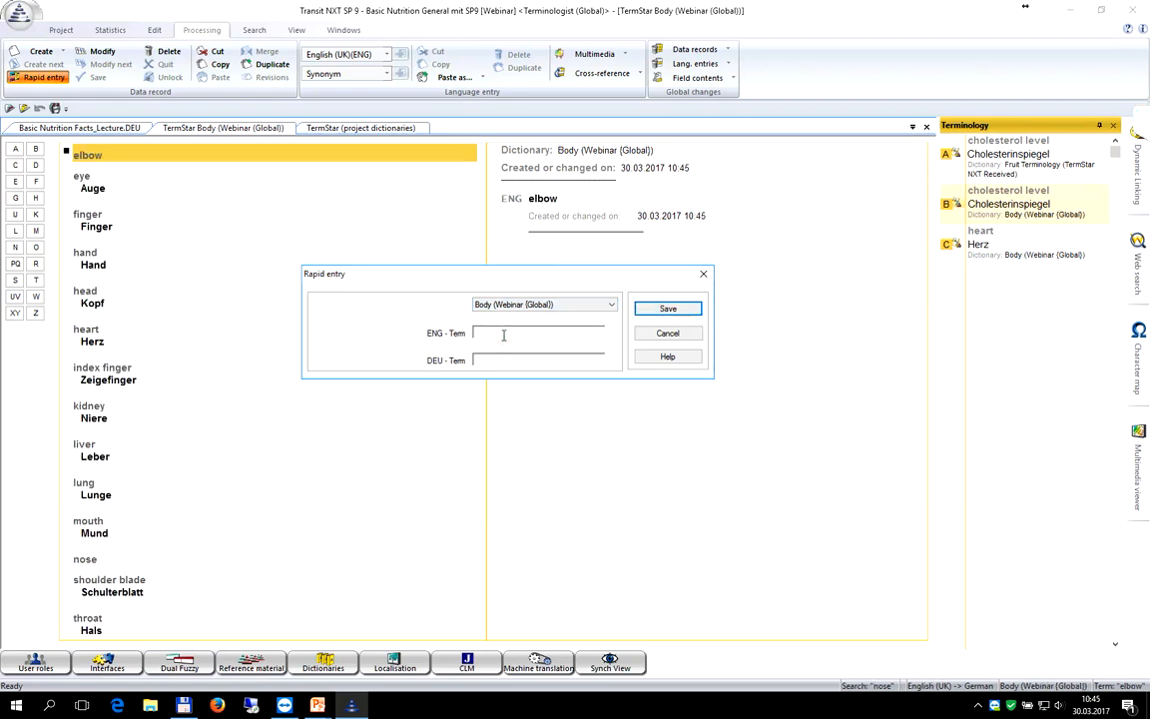
type("knee")
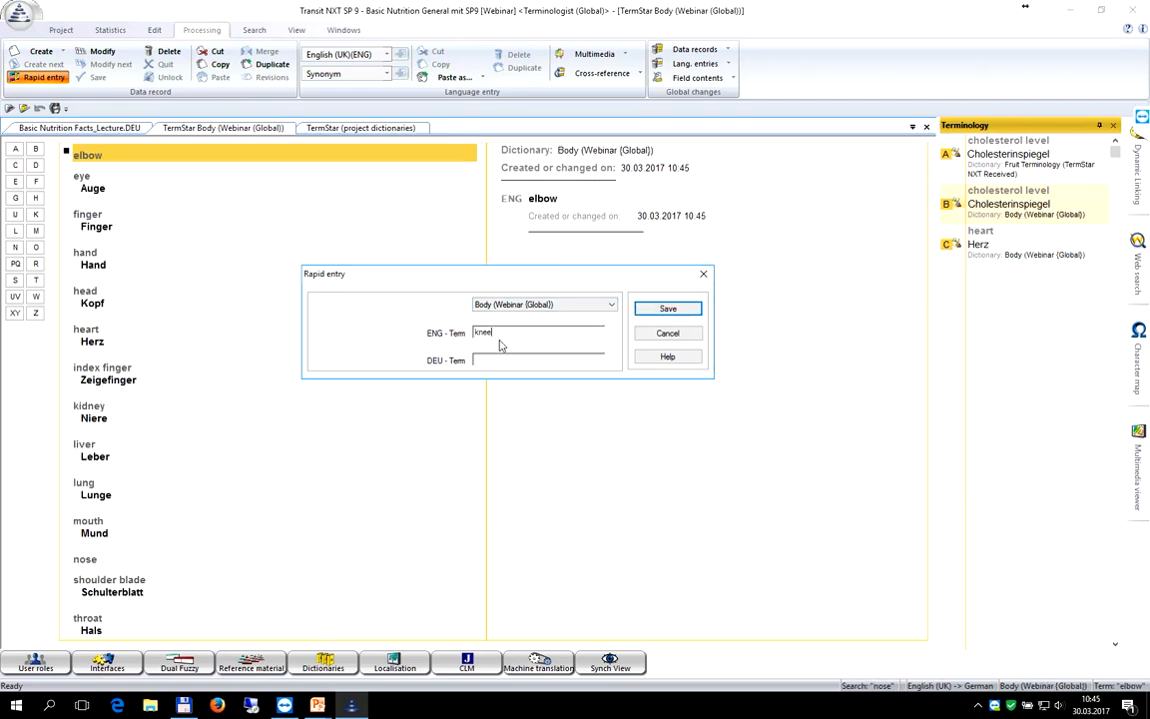
left_click(659, 308)
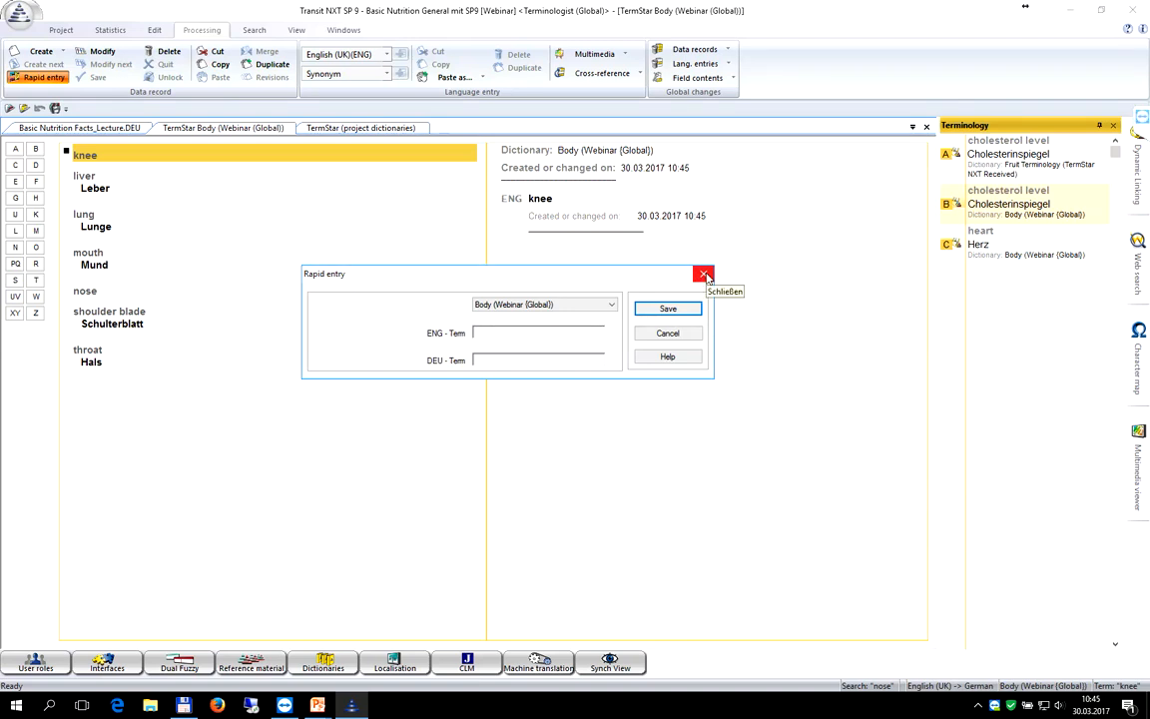
left_click(671, 333)
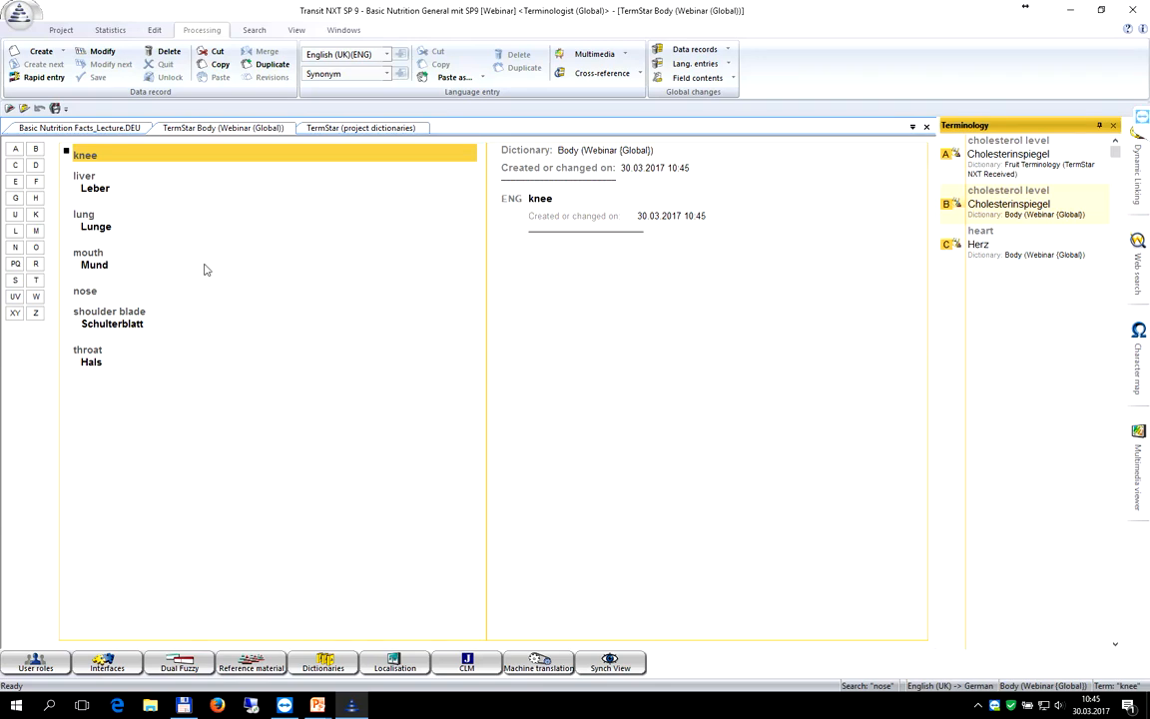
Step: Find the "chest" record, add "thorax" as a second English term entry, and save the record
type("chest")
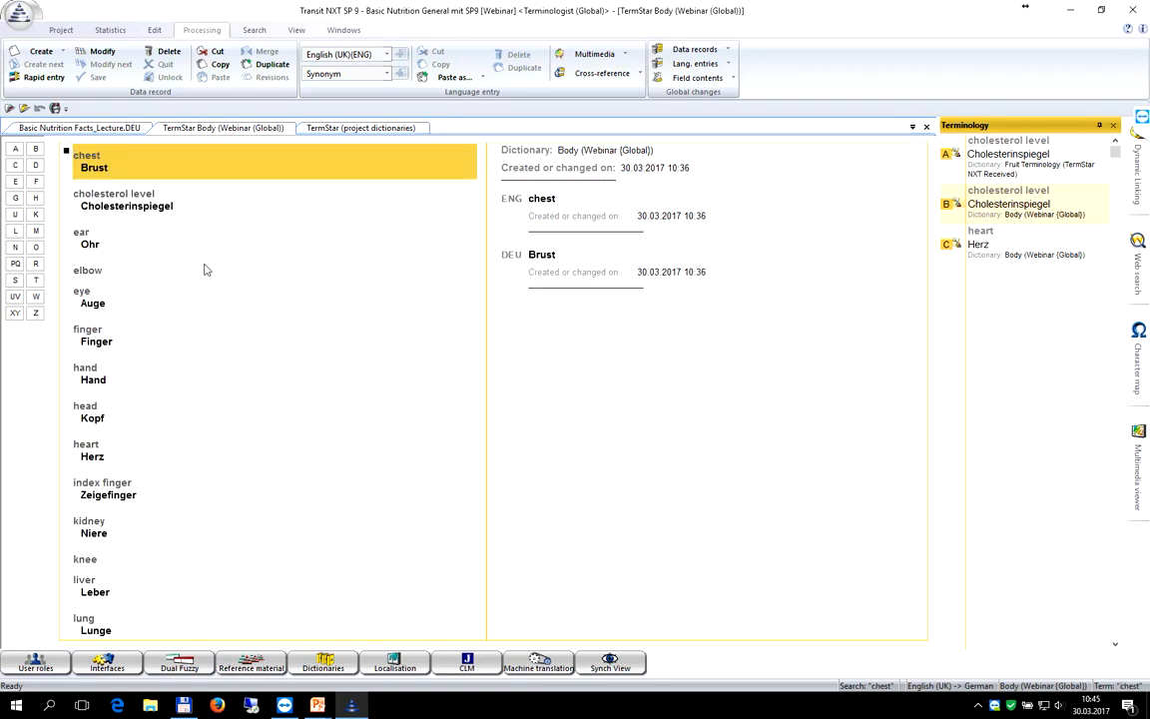
double_click(158, 165)
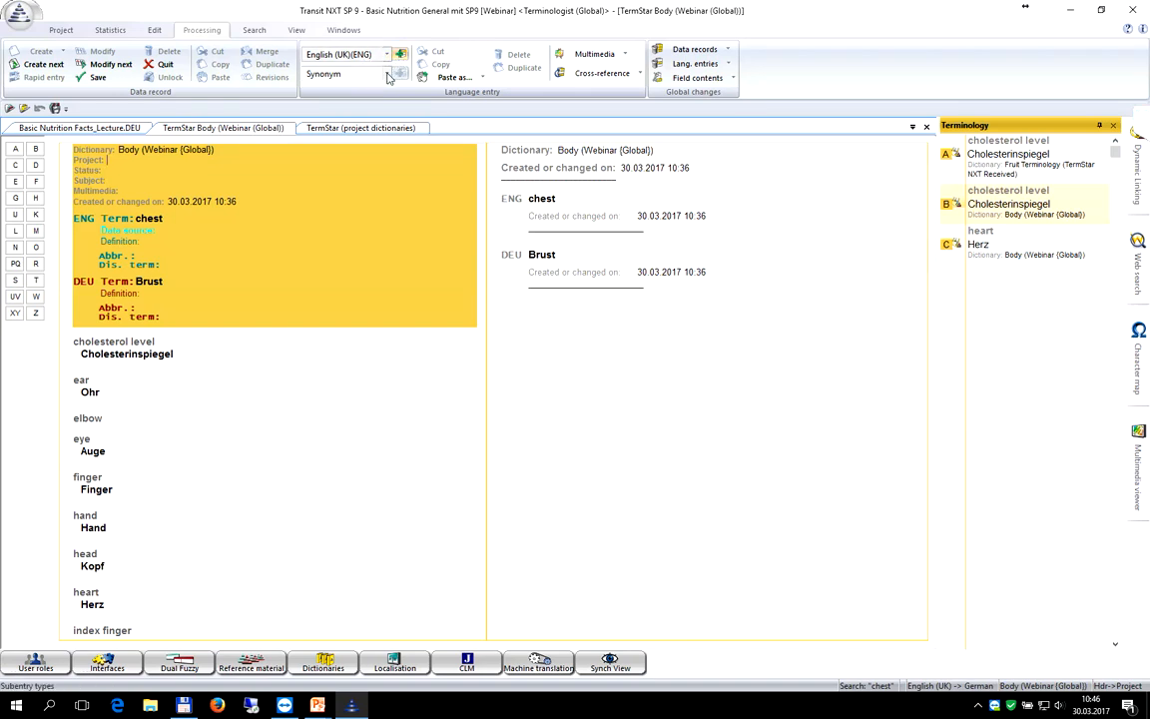
left_click(387, 74)
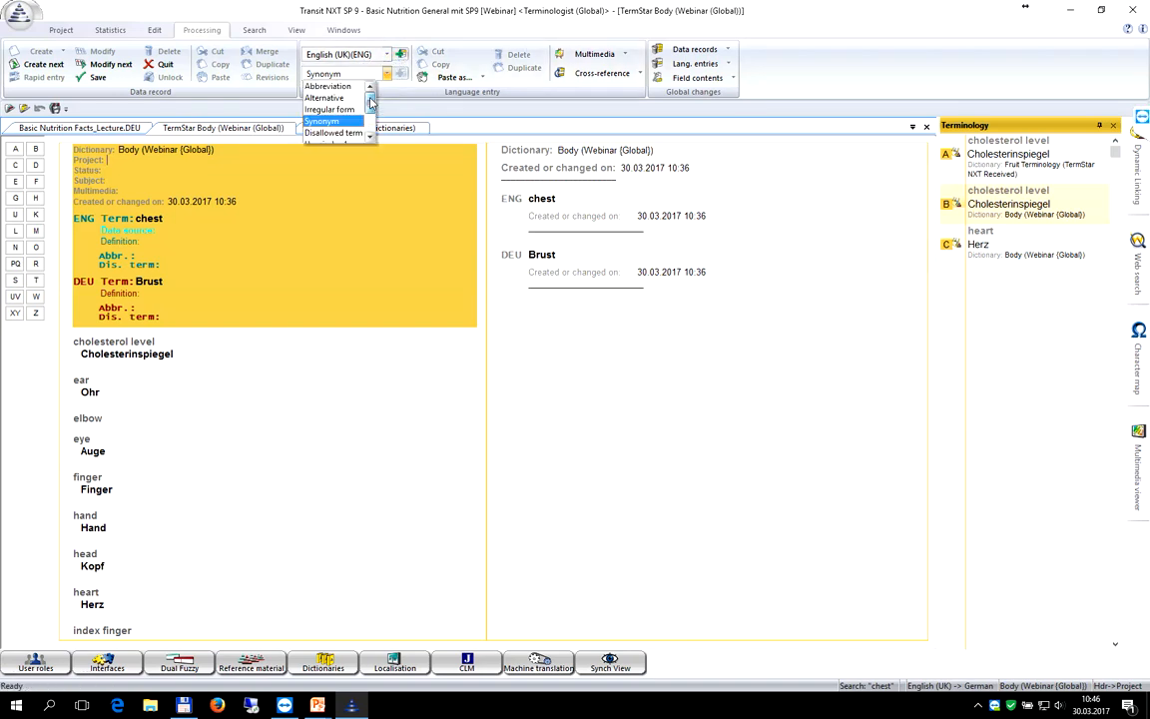
left_click(369, 77)
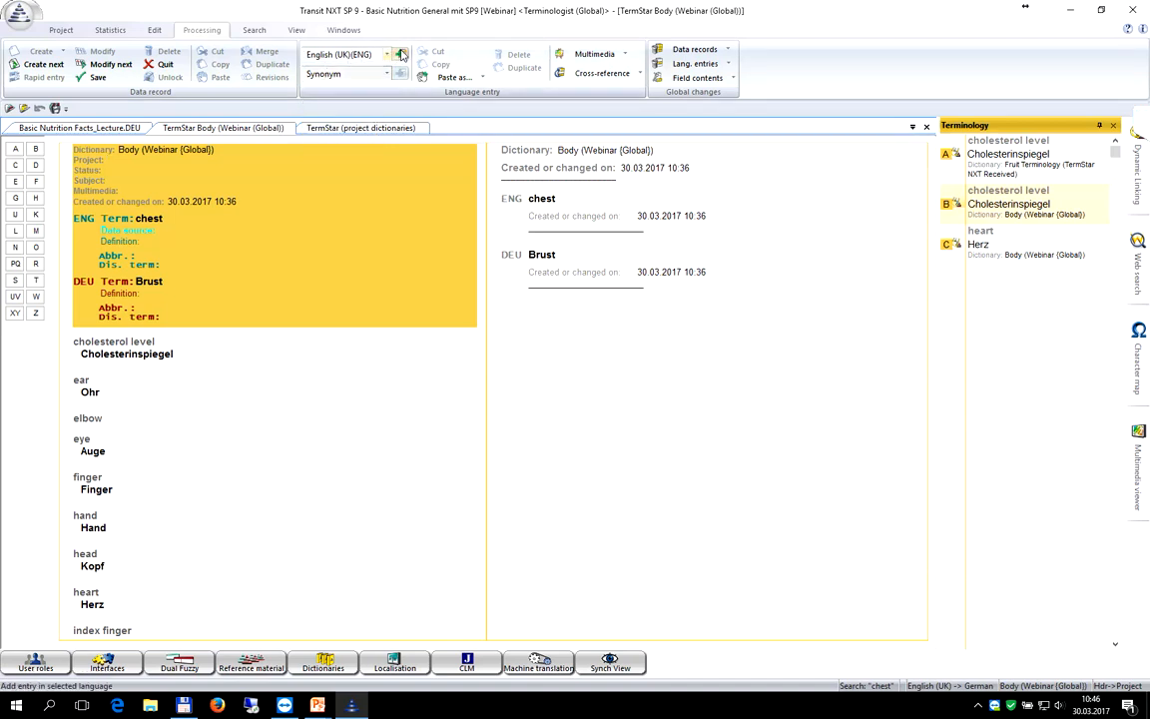
left_click(400, 54)
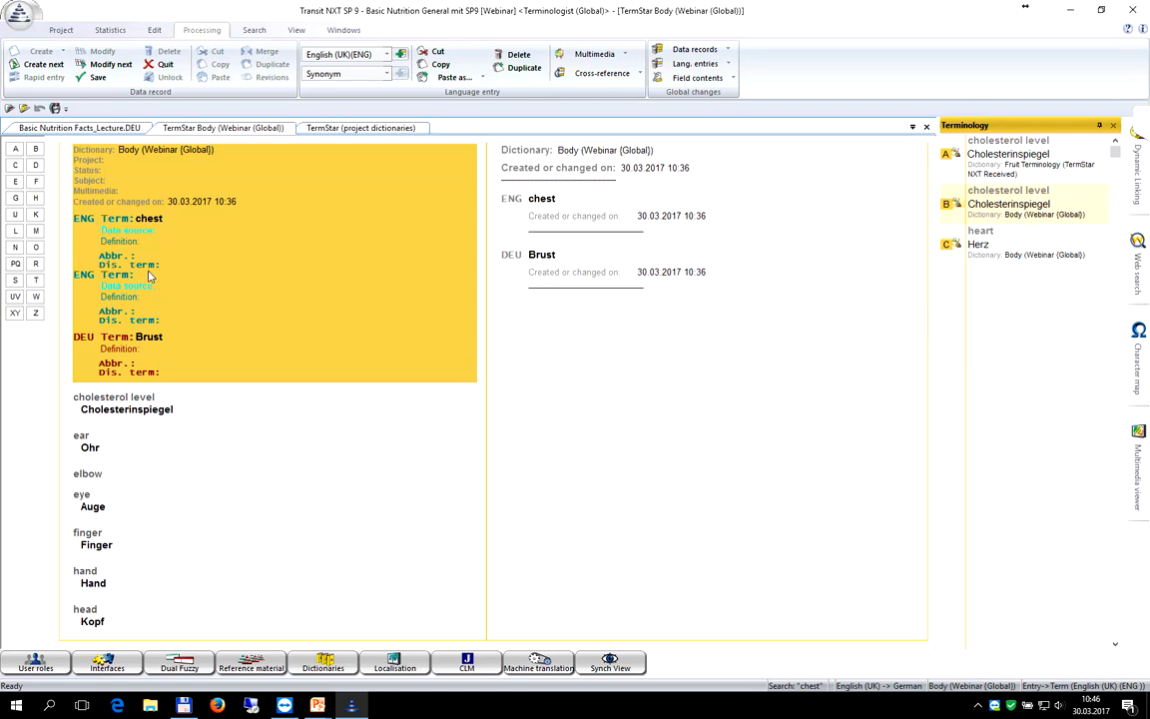
type("thora")
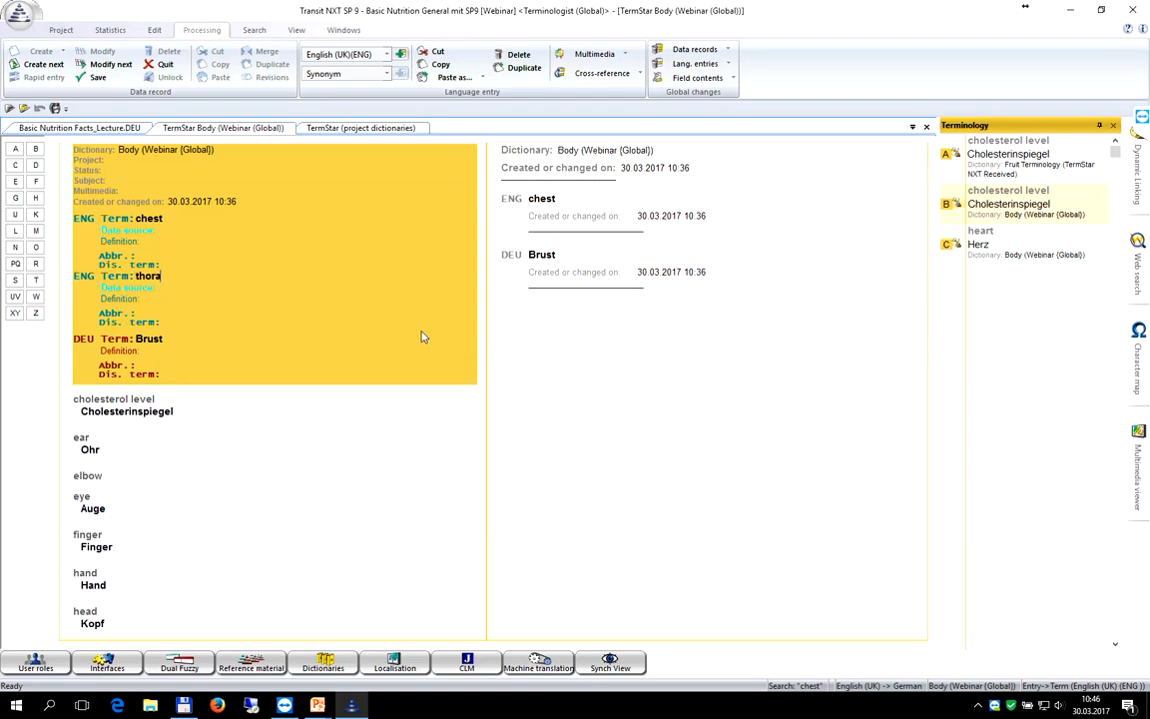
type("x")
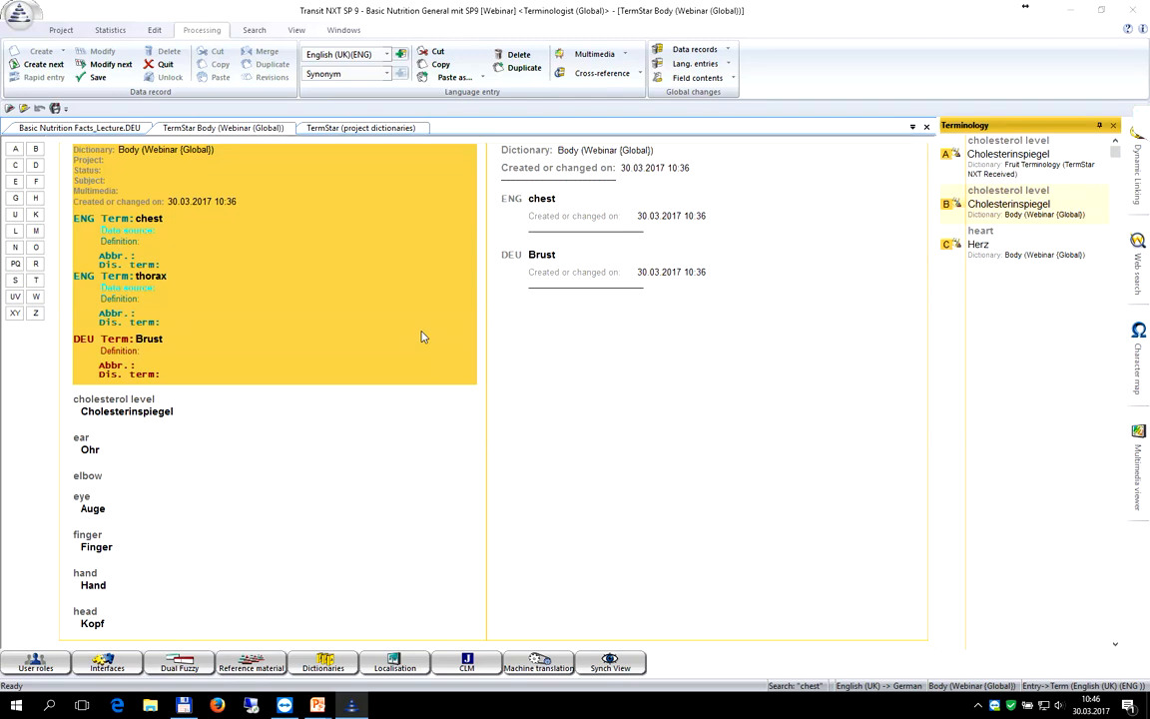
key("Escape")
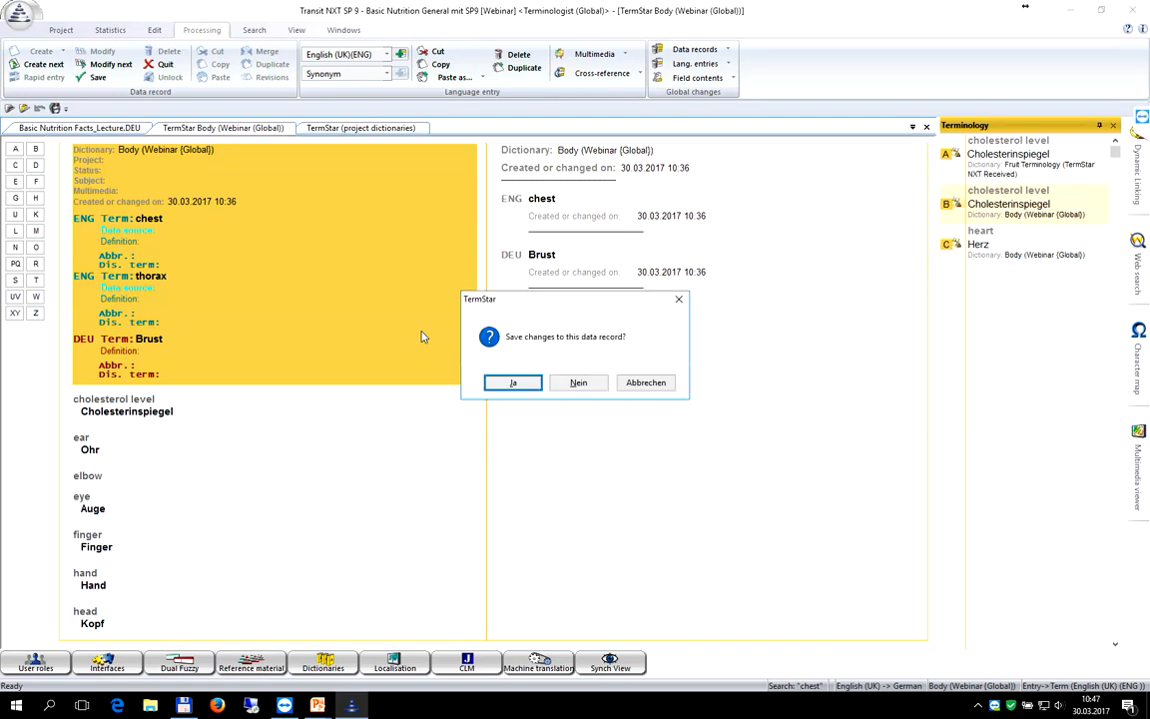
left_click(512, 385)
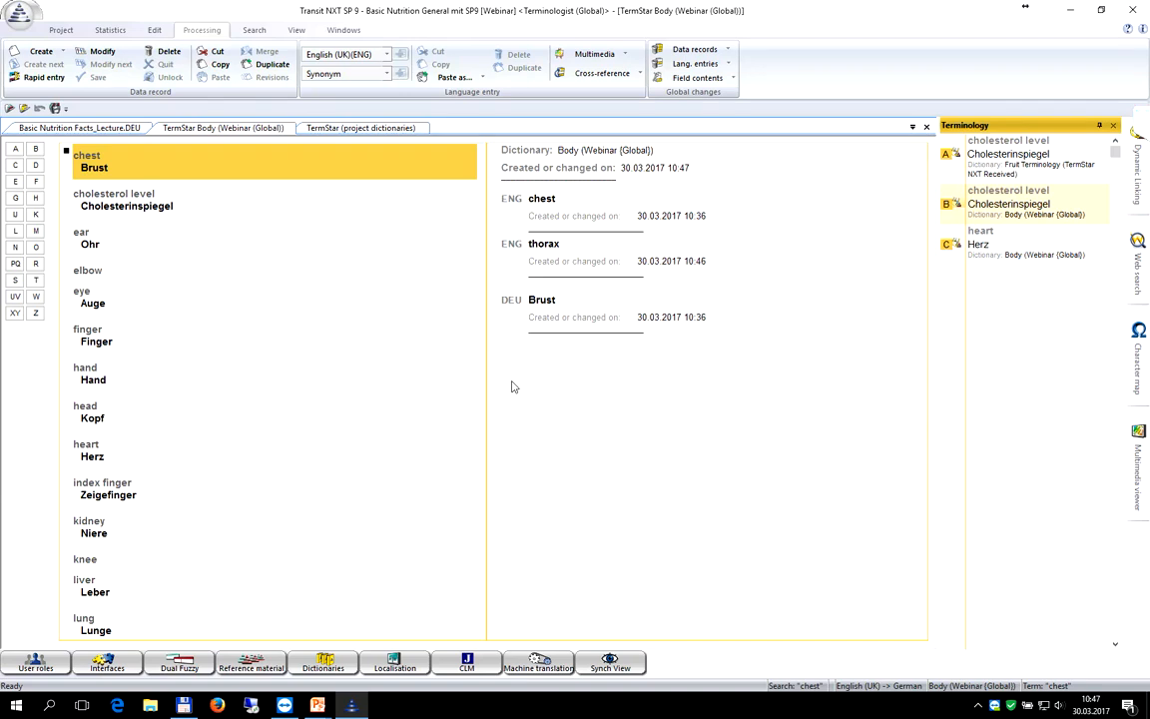
Step: Search the Body dictionary for "tho" and for "no"
type("tho")
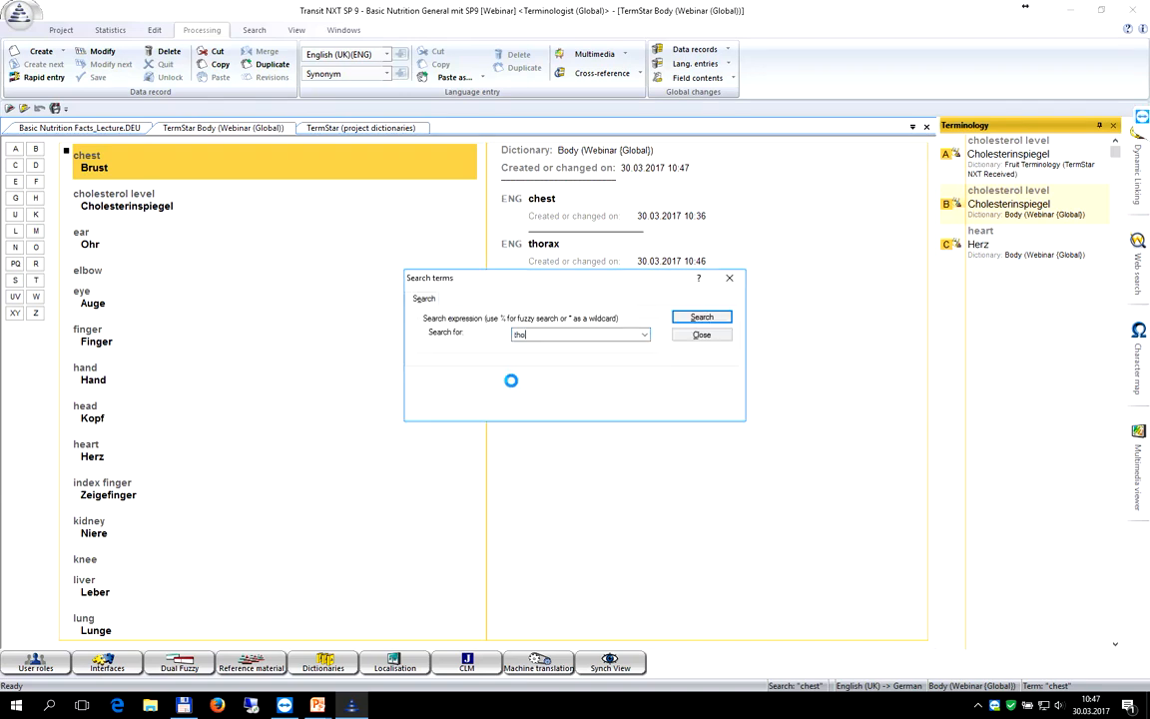
key("Return")
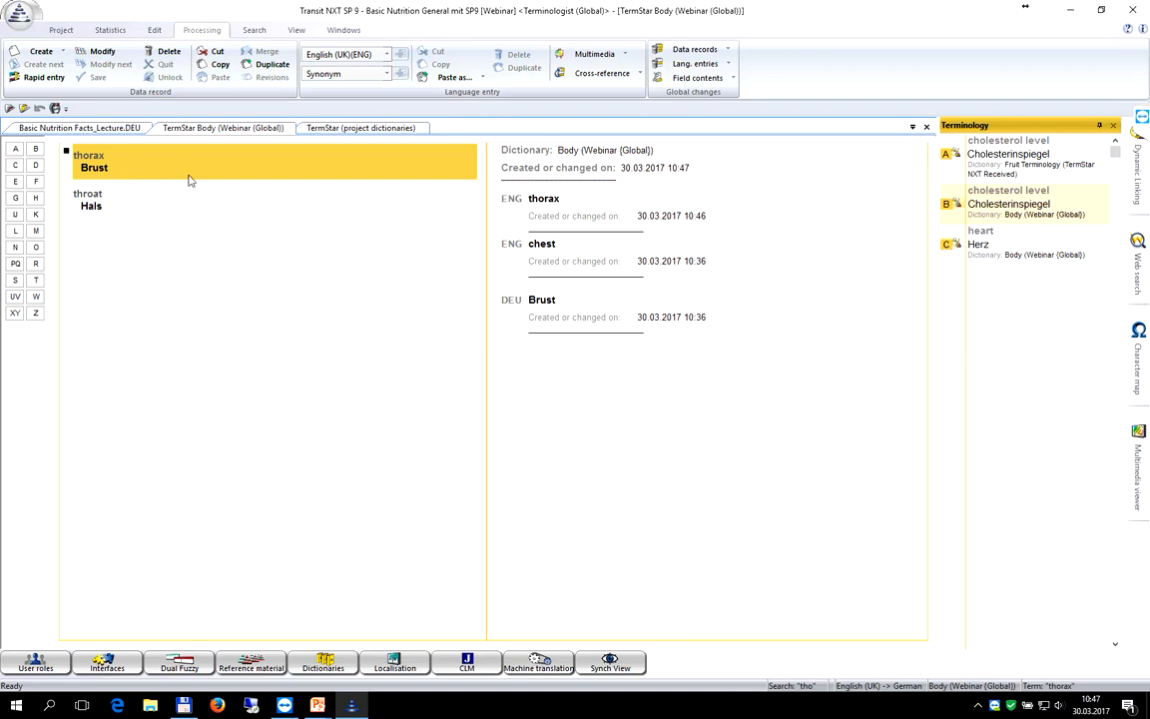
type("no")
key("Return")
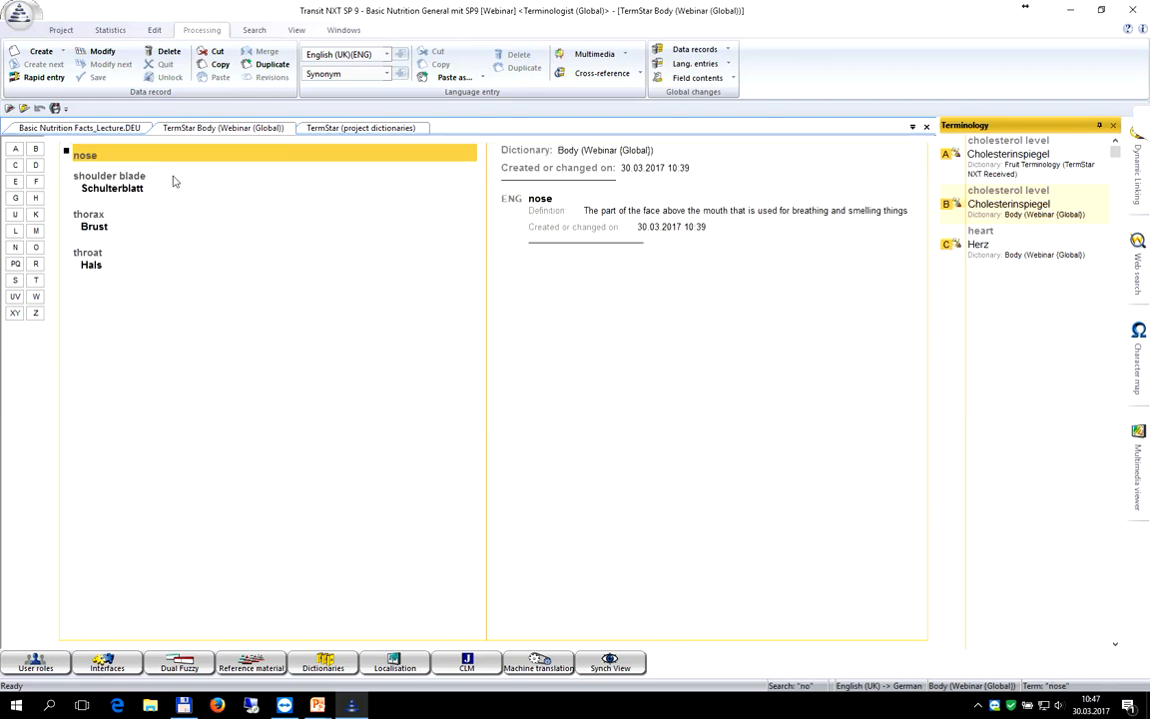
Step: Add "schnozzle" as the English disallowed term in the "nose" record, save it, and follow its cross-reference to "nose"
double_click(123, 155)
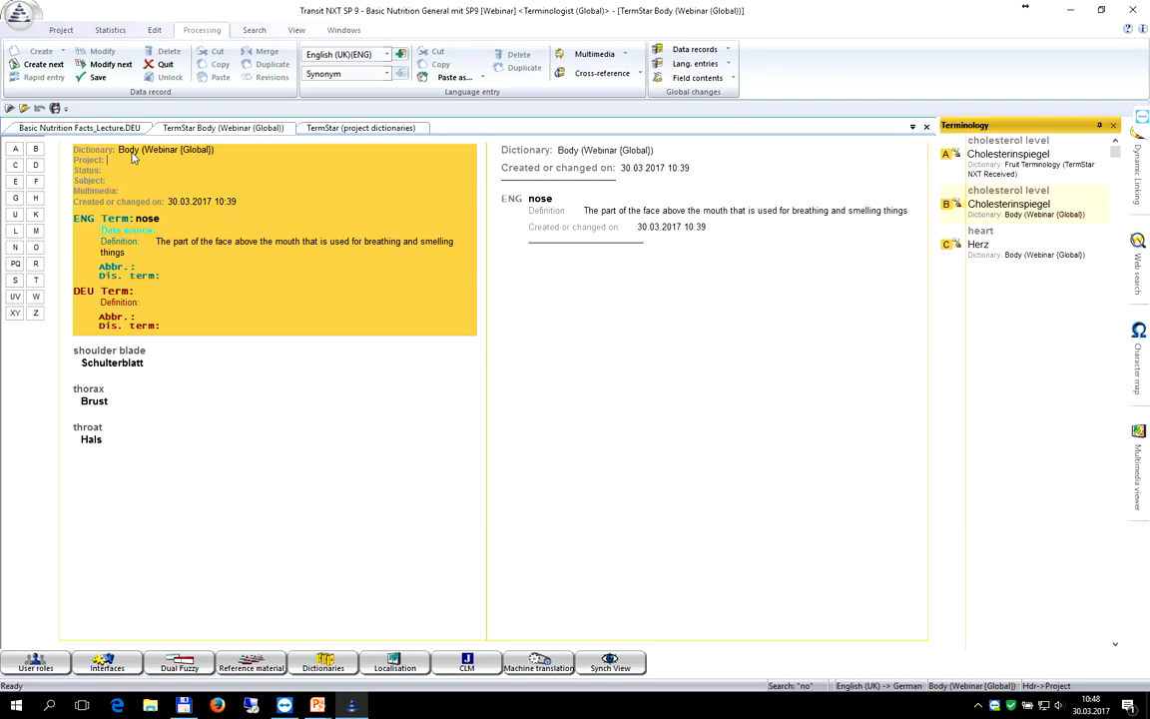
left_click(171, 277)
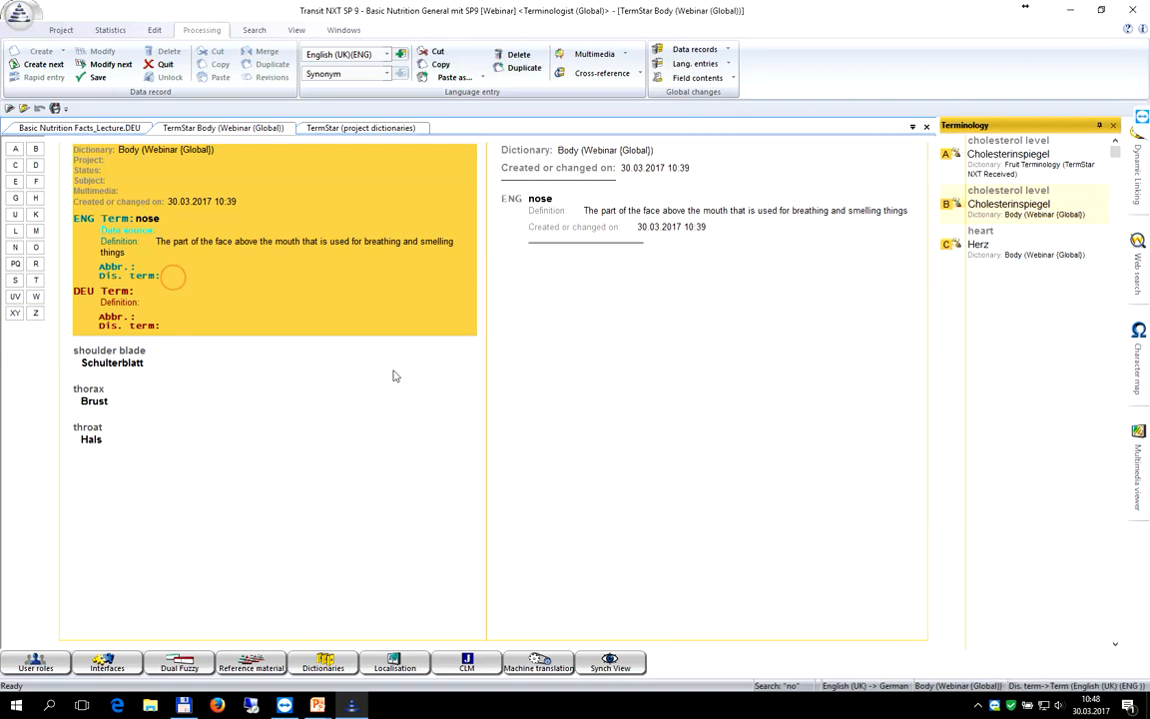
type("schnozz")
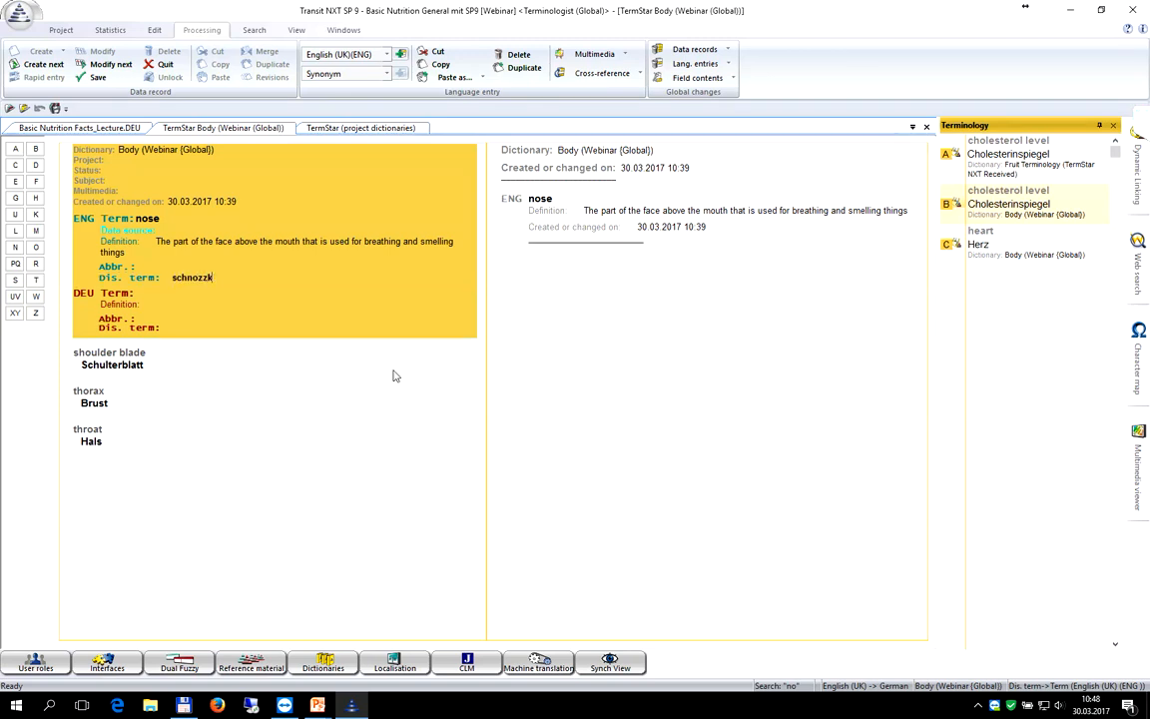
type("le")
key("Escape")
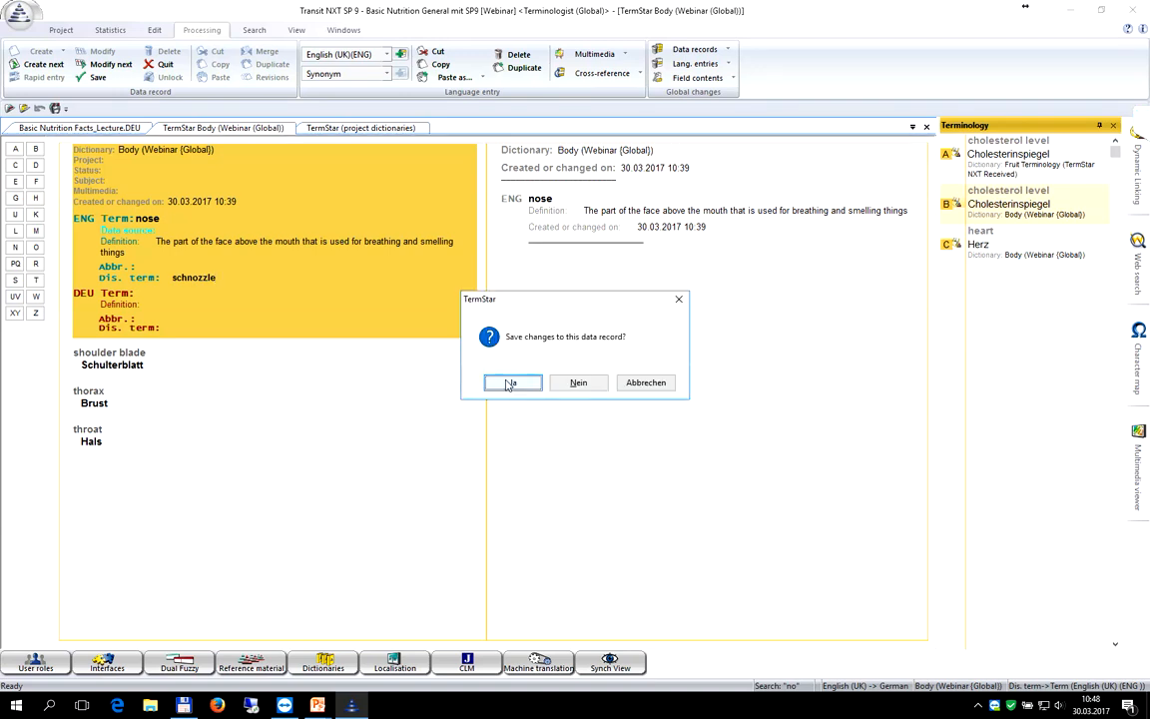
left_click(511, 385)
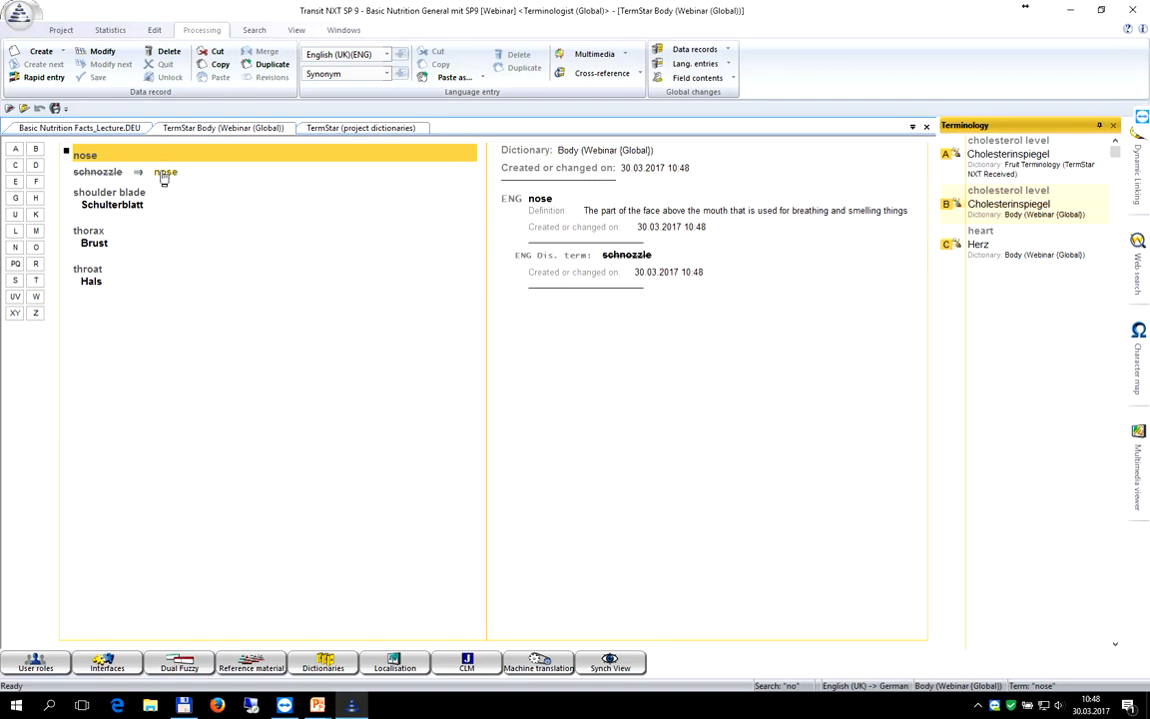
left_click(160, 170)
Step: Enter "sb" as the English abbreviation in the "shoulder blade" record and save the changes
double_click(115, 200)
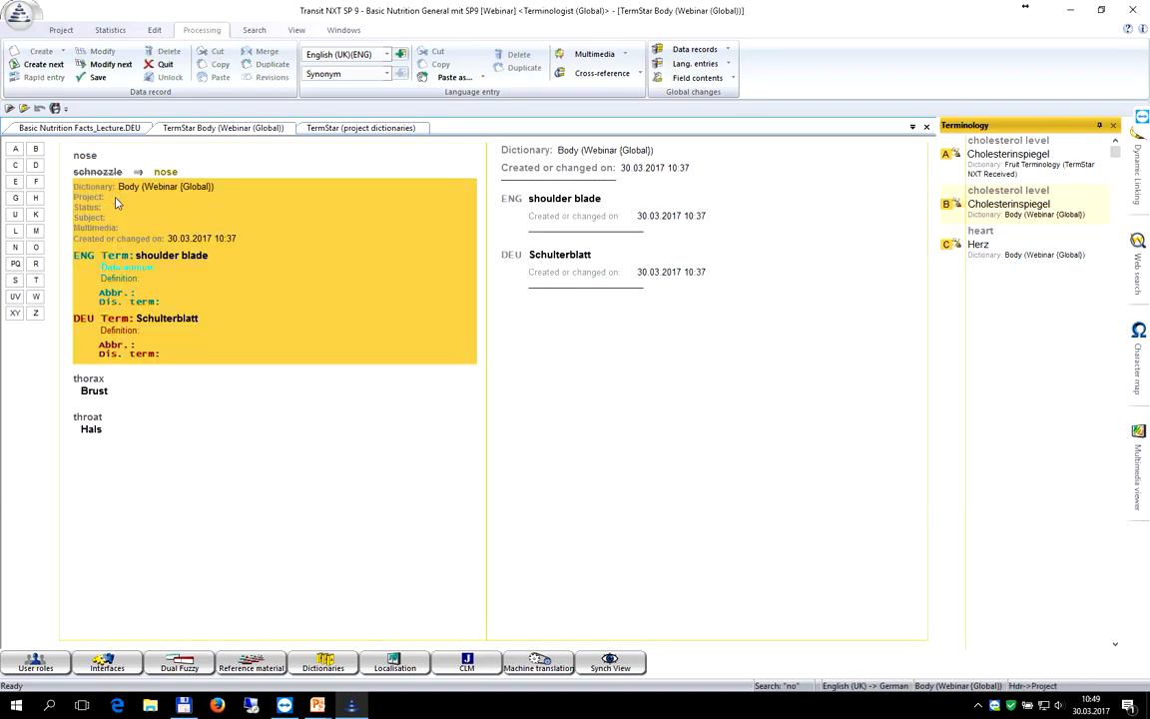
left_click(133, 293)
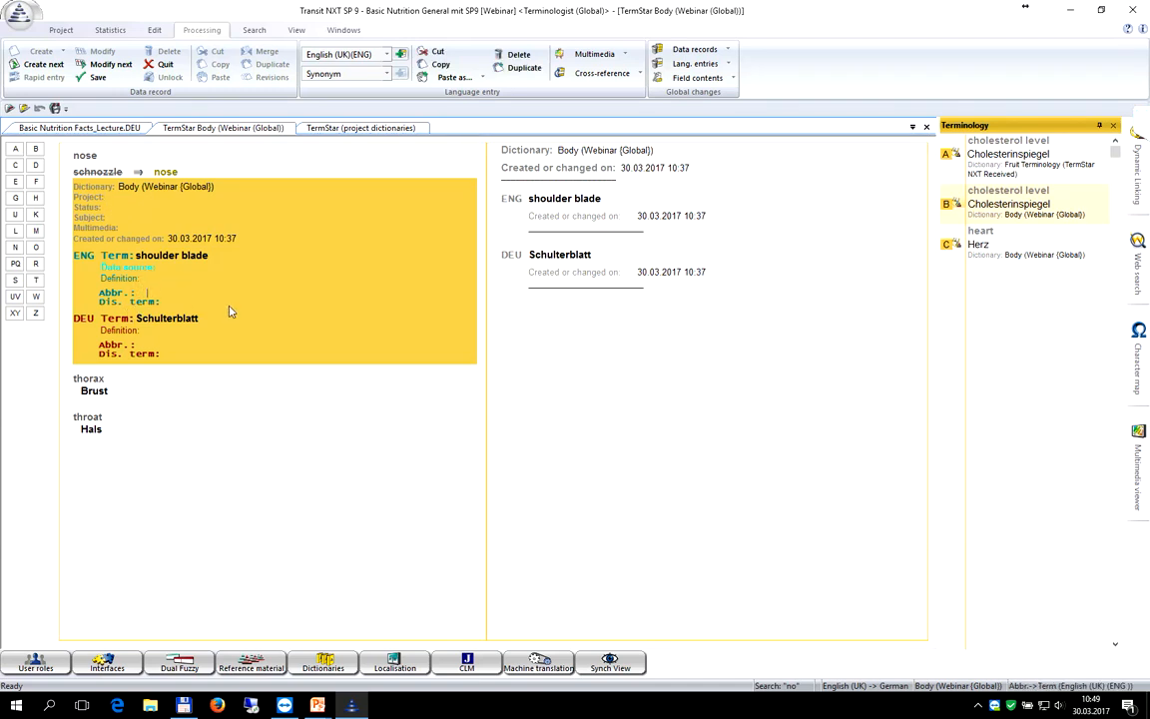
type("sb")
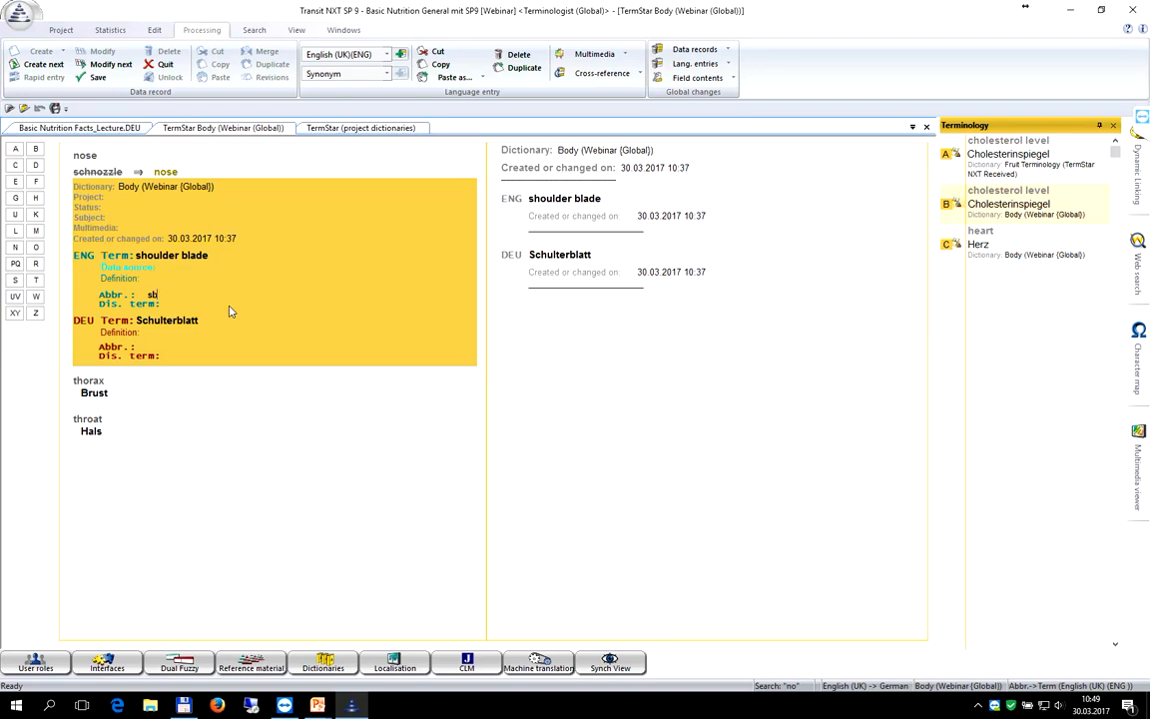
key("Escape")
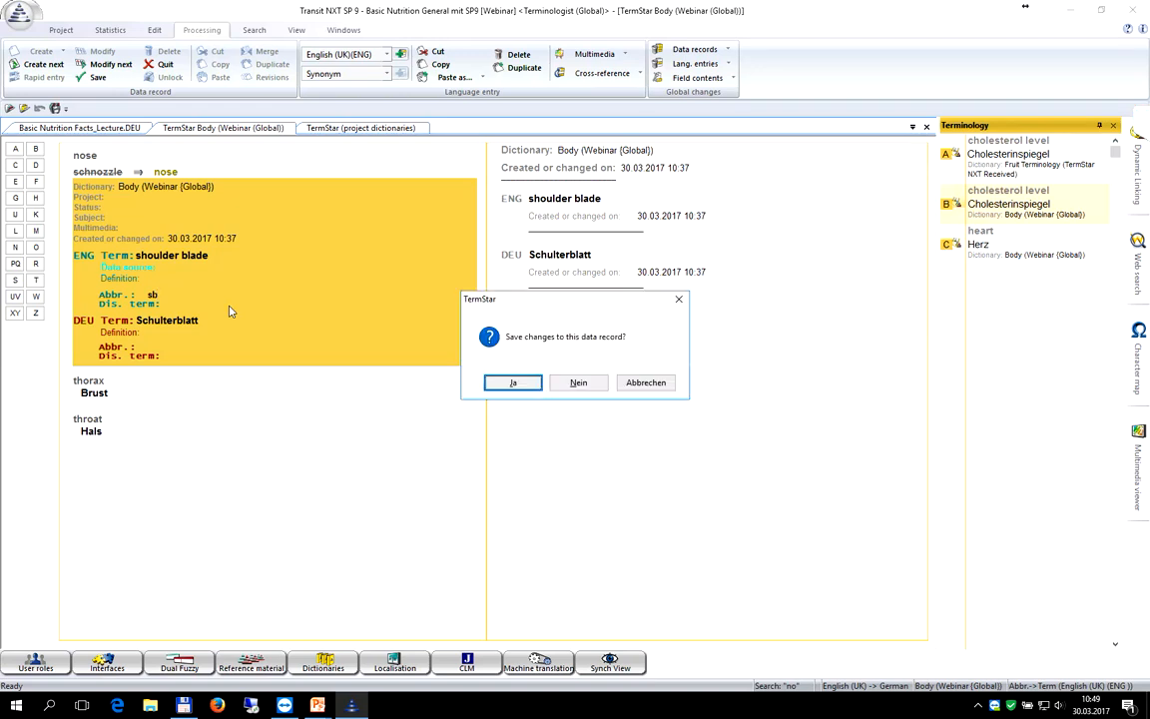
left_click(514, 382)
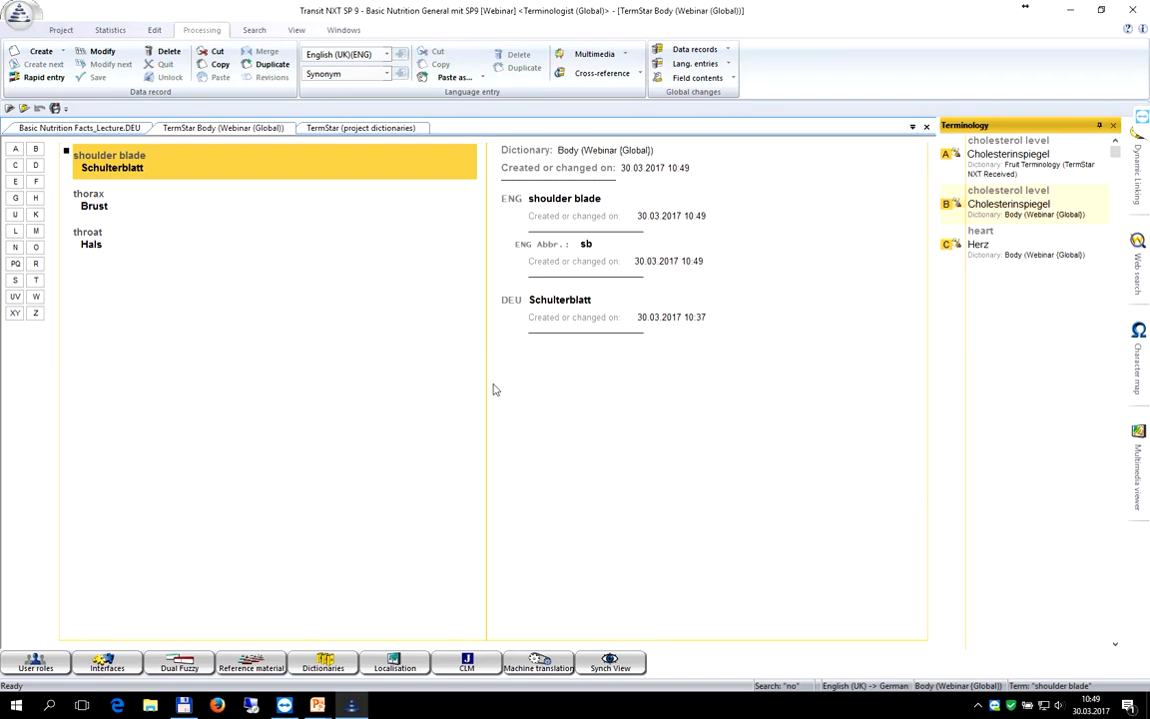
Step: Search the Body dictionary for "sb" and follow its cross-reference to the "shoulder blade" record
type("sb")
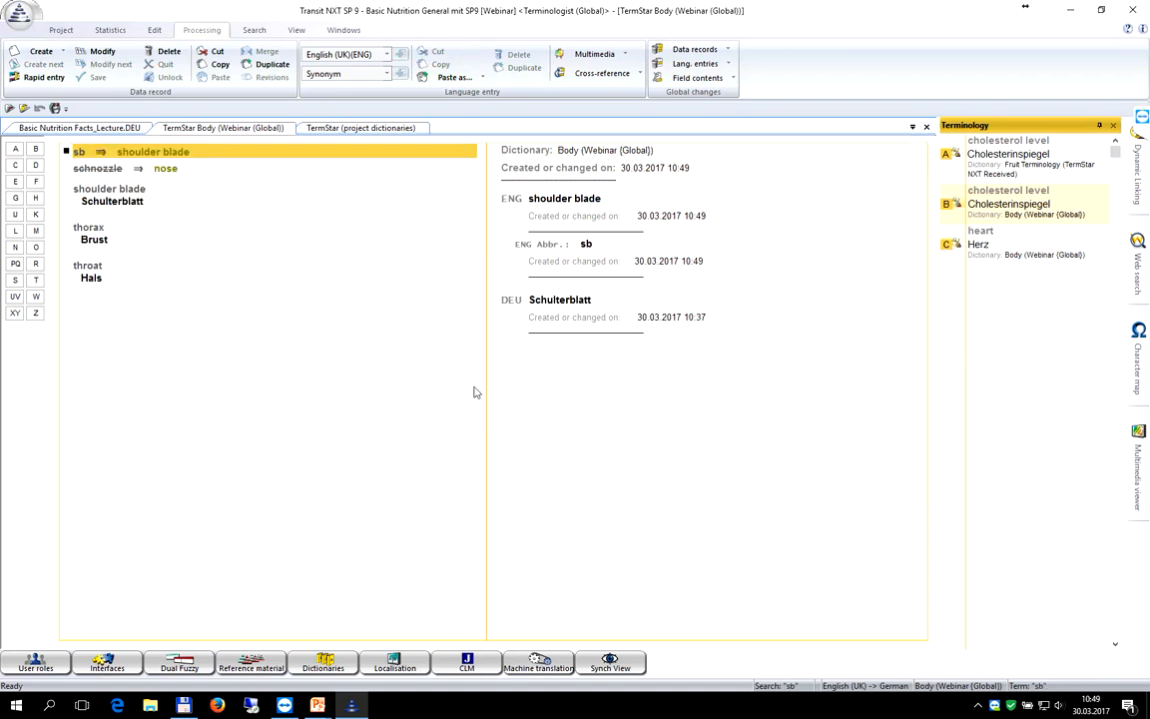
scroll(139, 195, "up", 2)
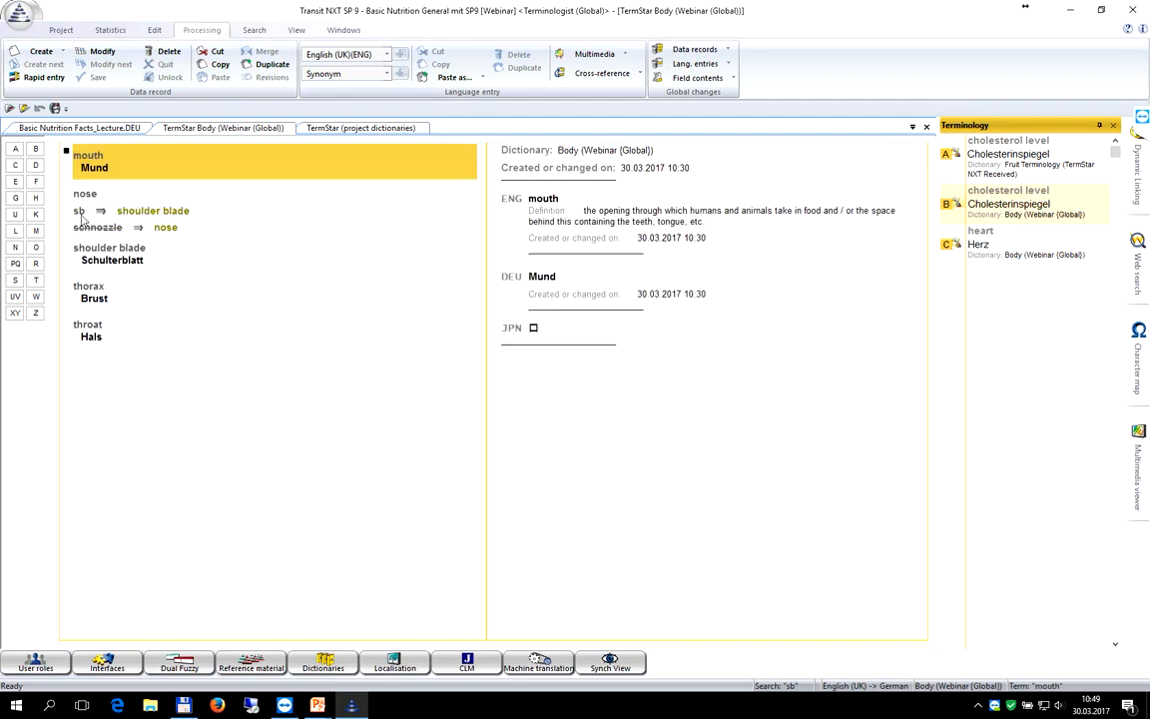
left_click(152, 213)
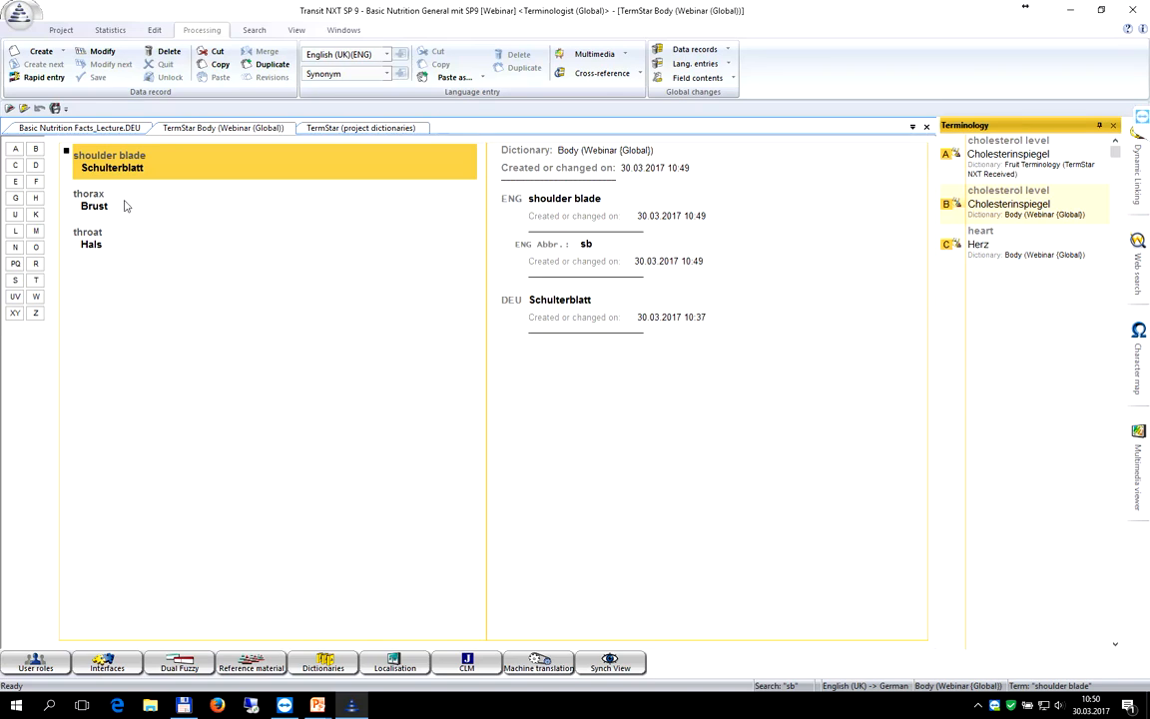
type("ffgdgdr")
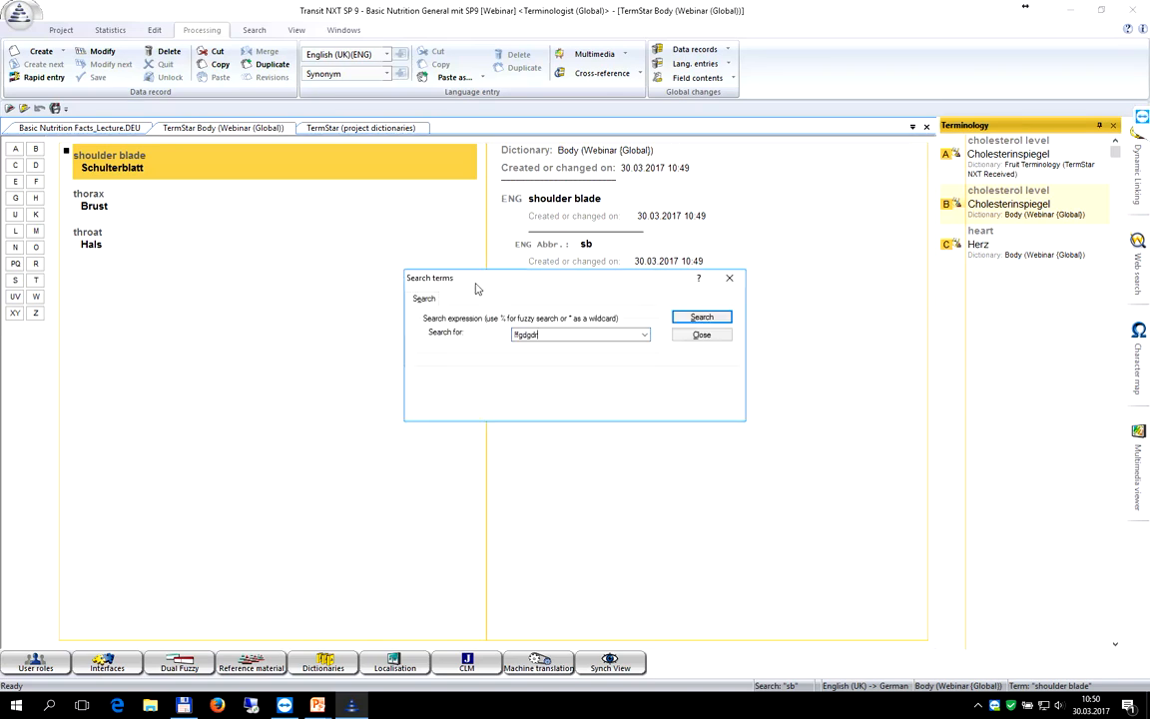
left_click(732, 280)
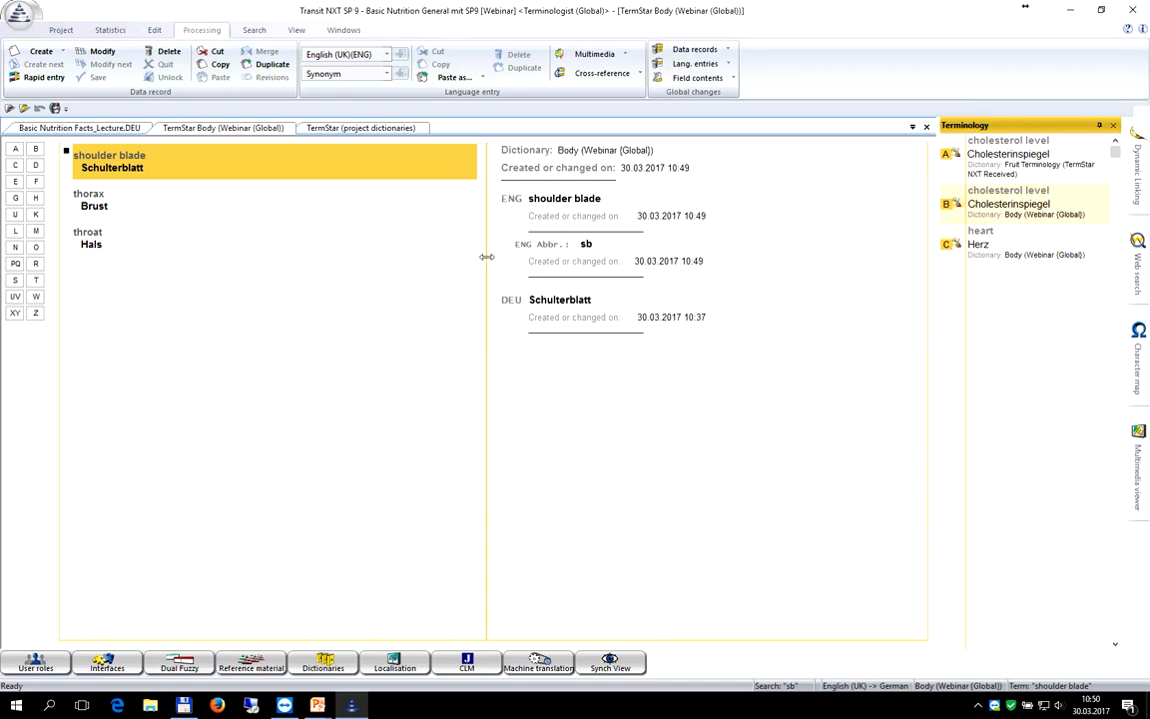
Step: Filter the Body dictionary to show only data records whose German target term does not exist
left_click(296, 30)
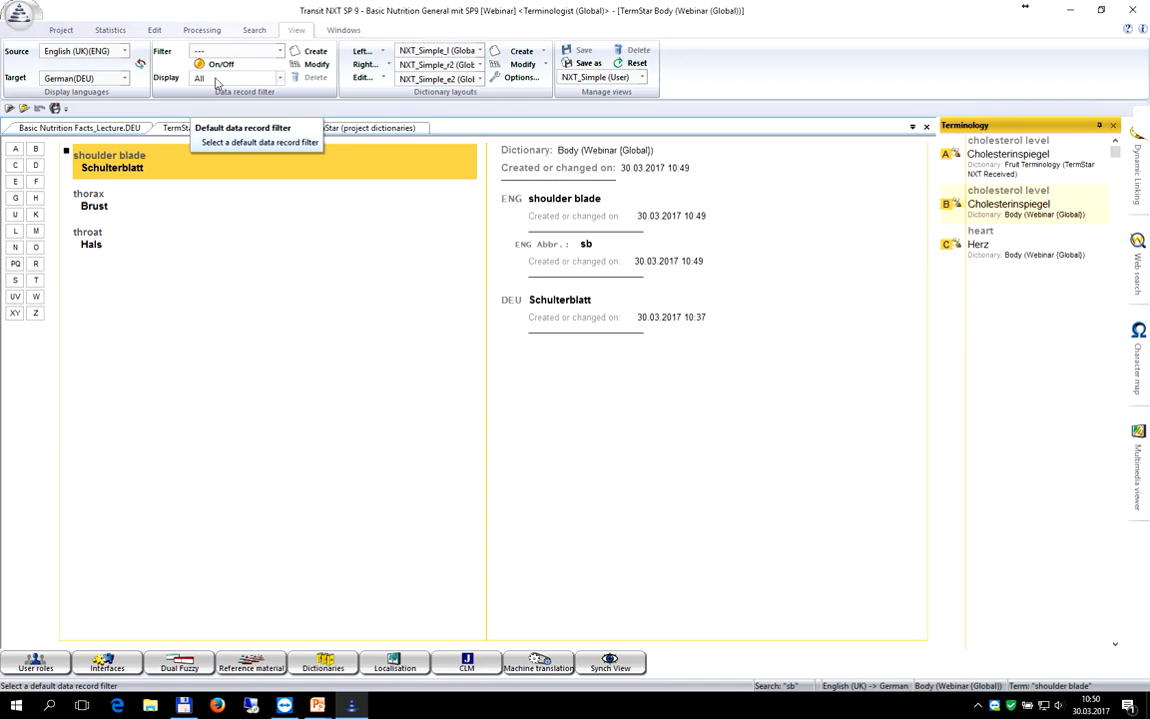
left_click(280, 78)
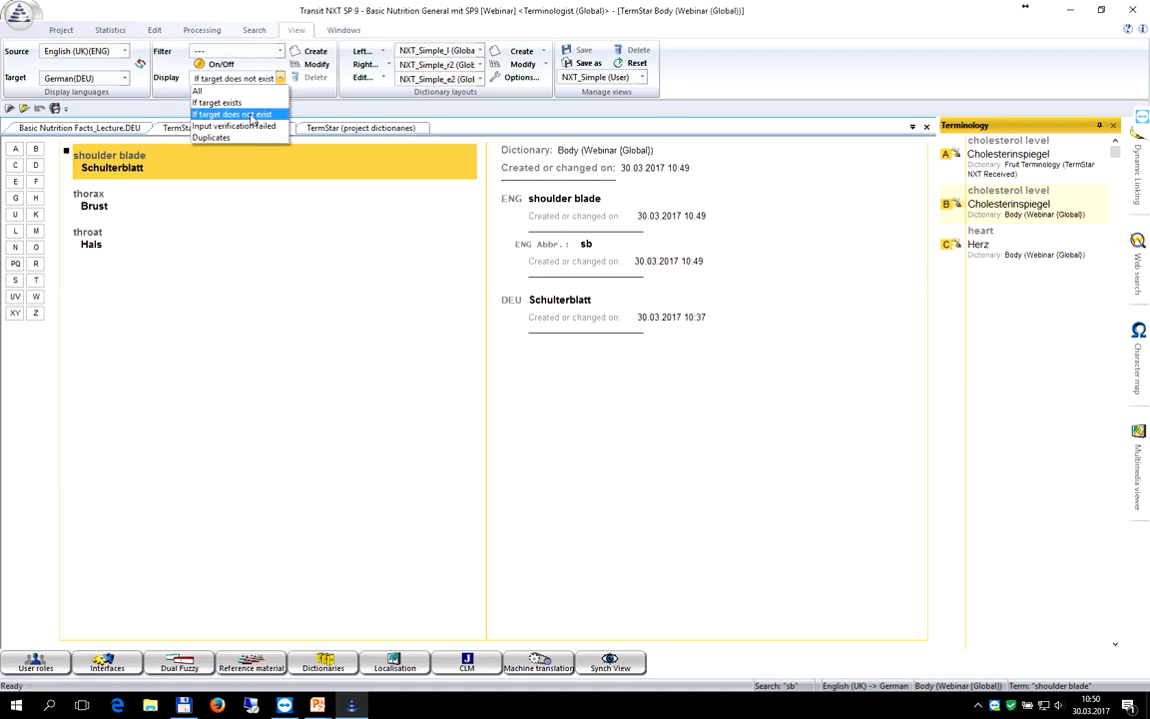
left_click(245, 115)
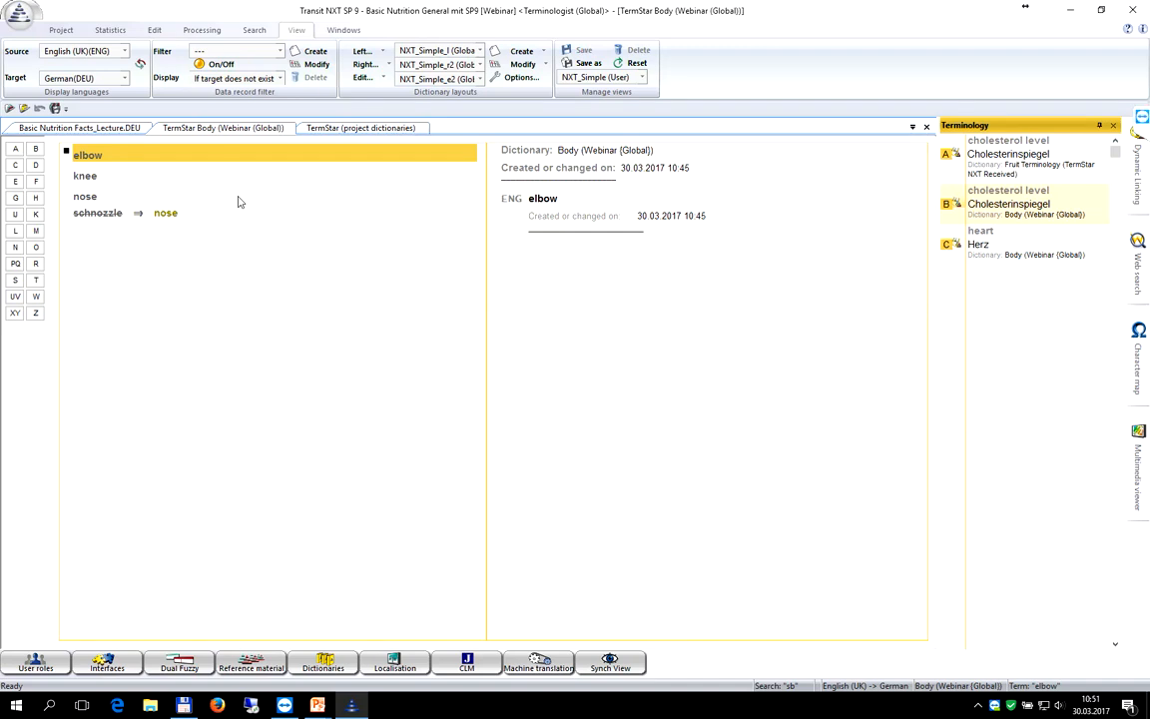
Step: Enter "Knie" as the German term in the "knee" record, save it, and check the remaining filtered records
double_click(82, 174)
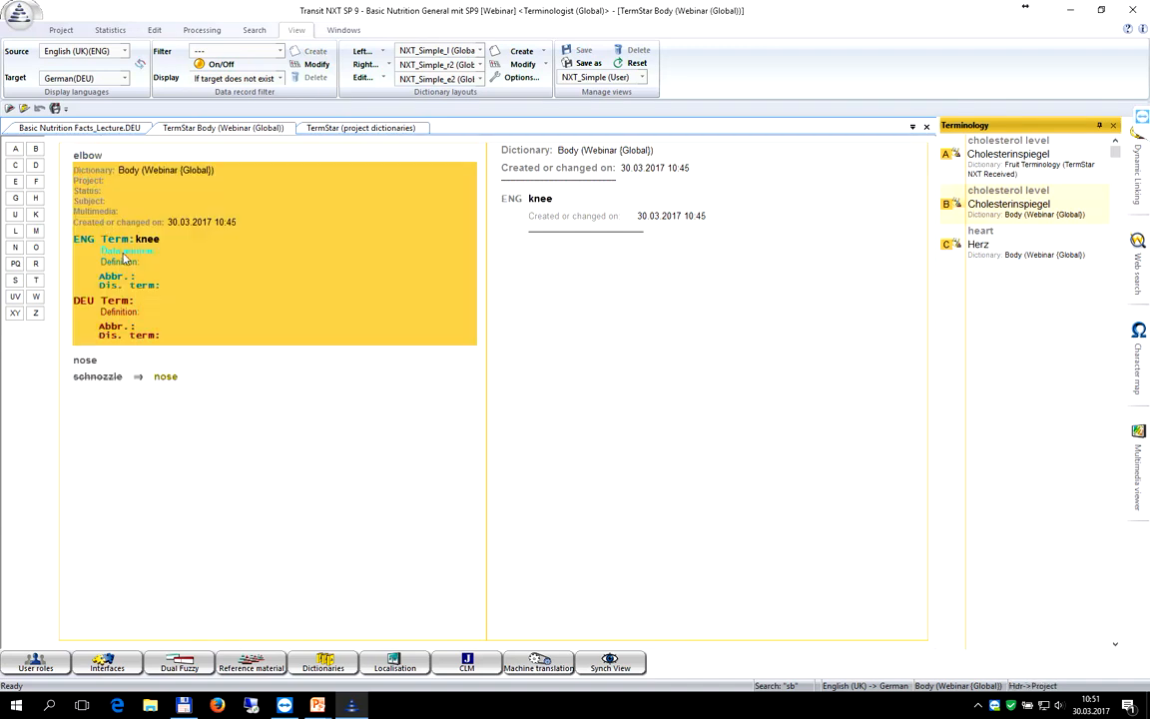
left_click(151, 301)
type("Knie")
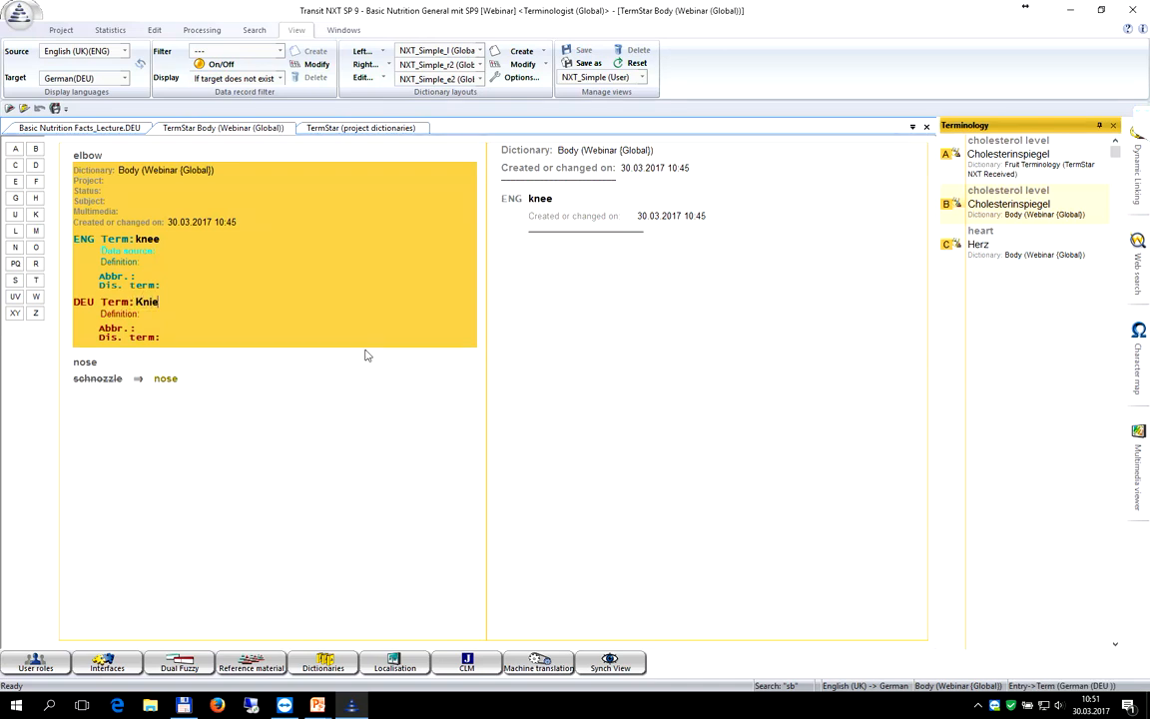
key("Escape")
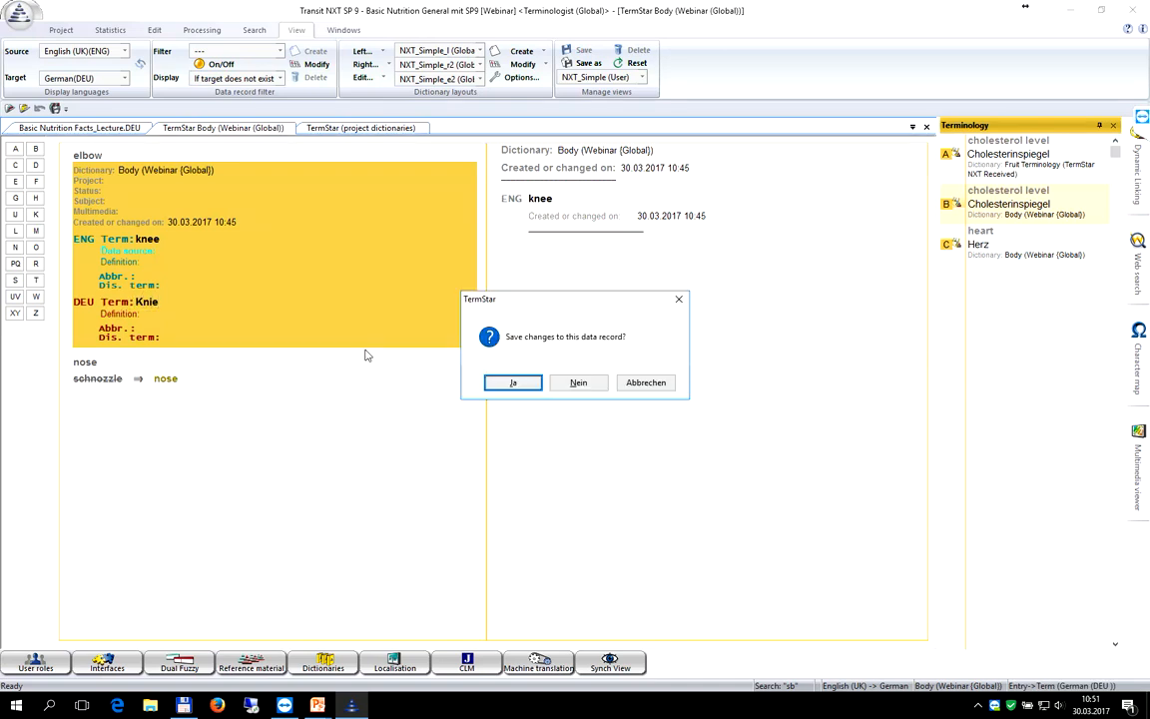
key("Return")
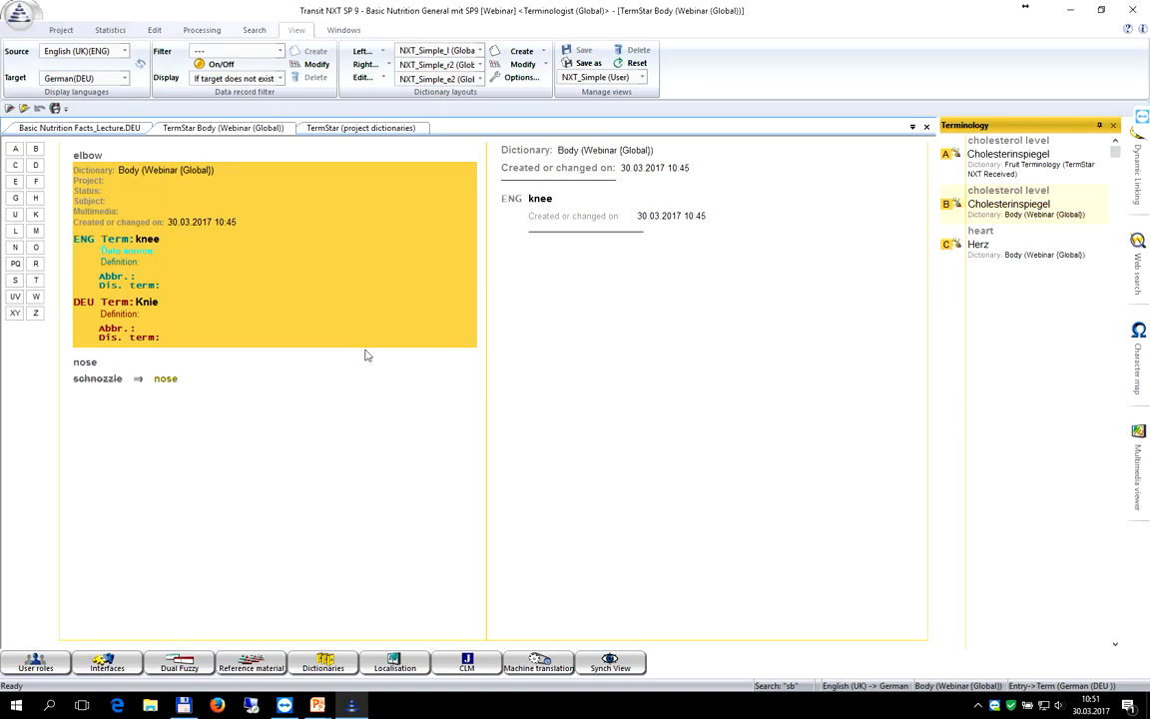
key("Down")
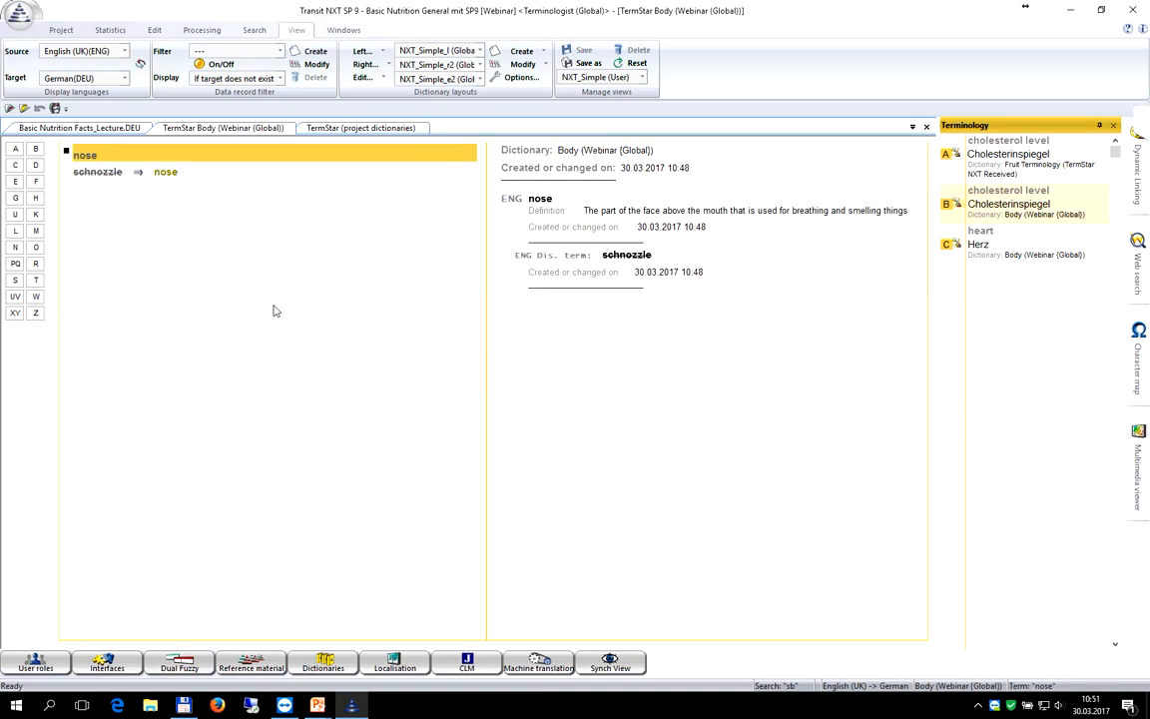
key("Up")
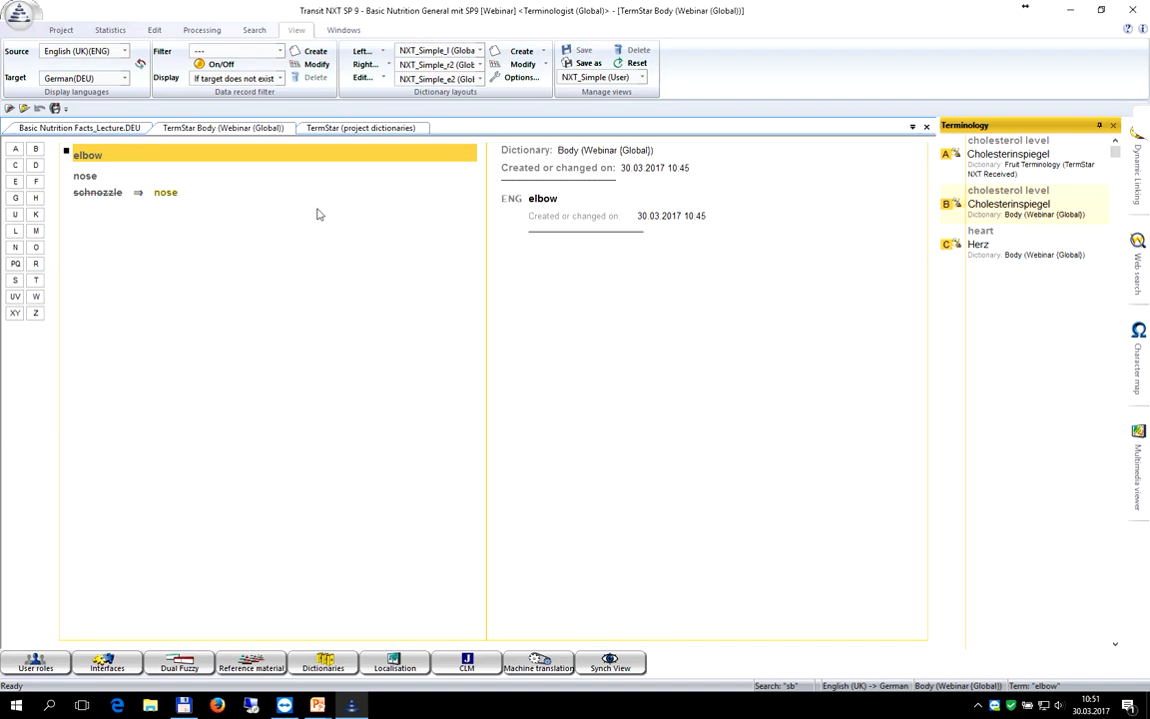
Step: Check the Body dictionary for duplicates with the record display filter, and set the display back to All
left_click(281, 78)
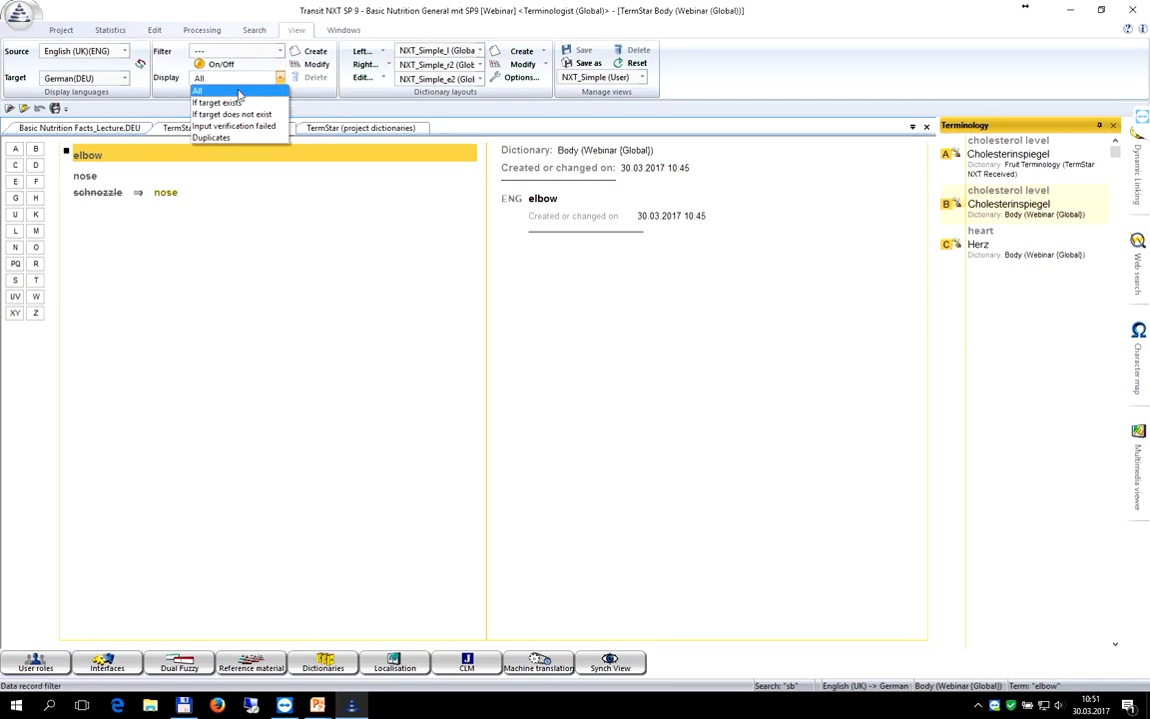
left_click(239, 139)
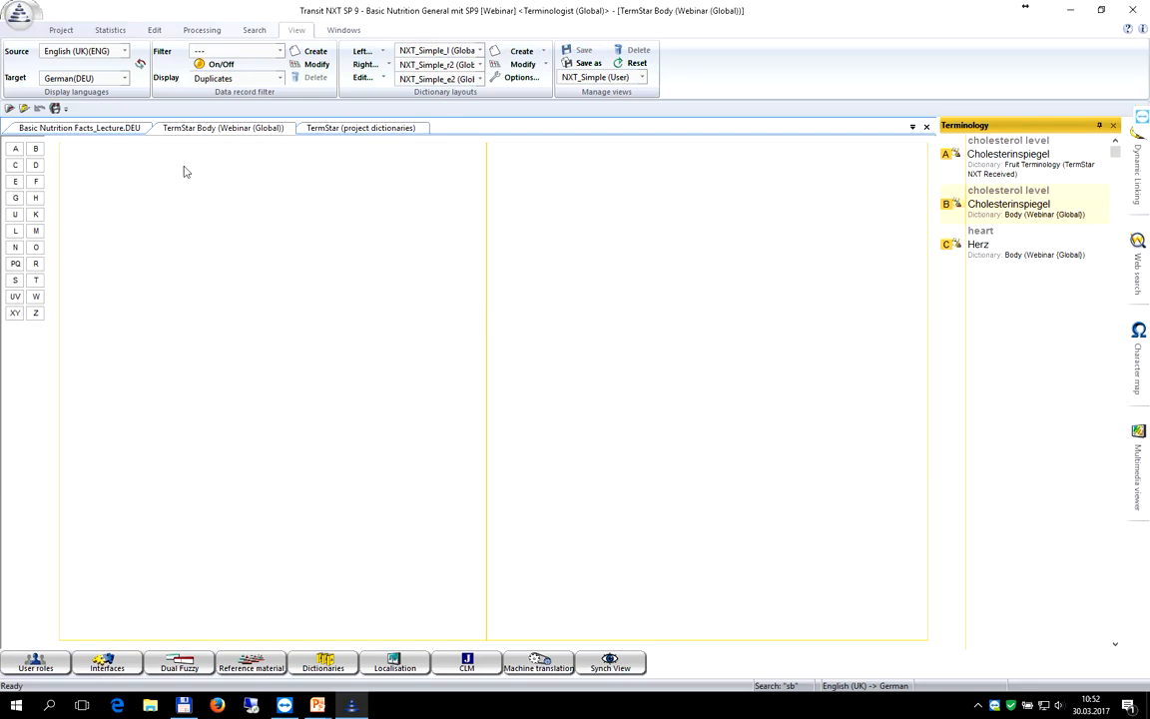
left_click(230, 79)
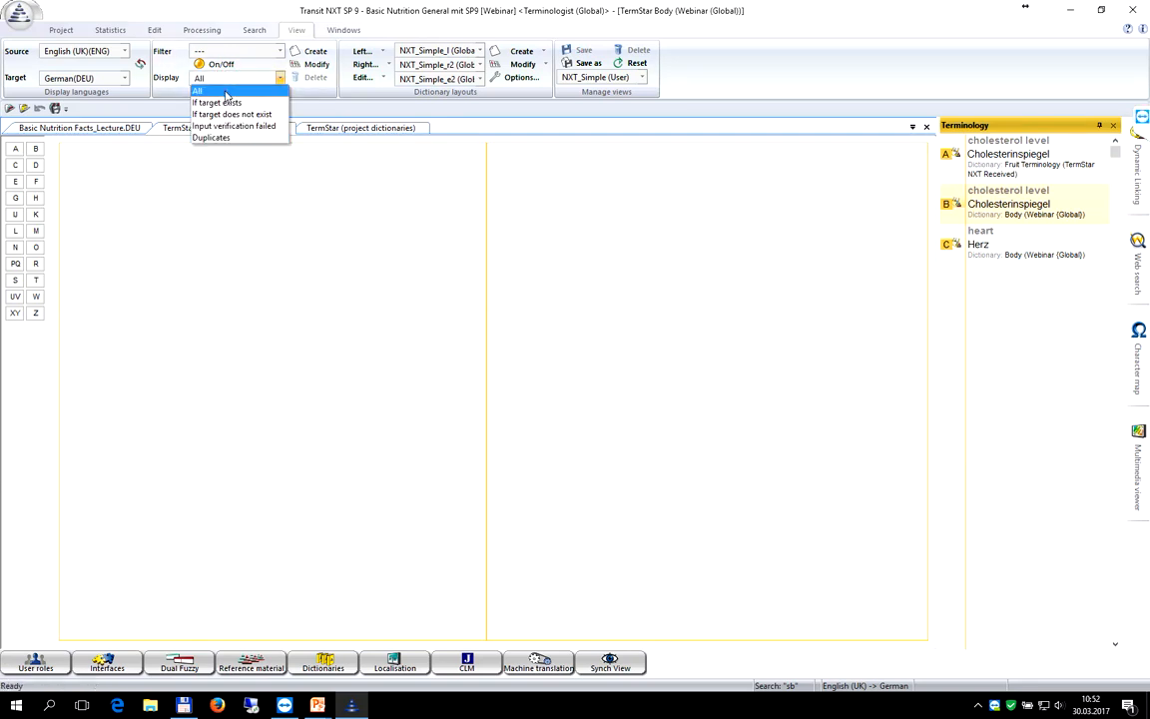
left_click(227, 95)
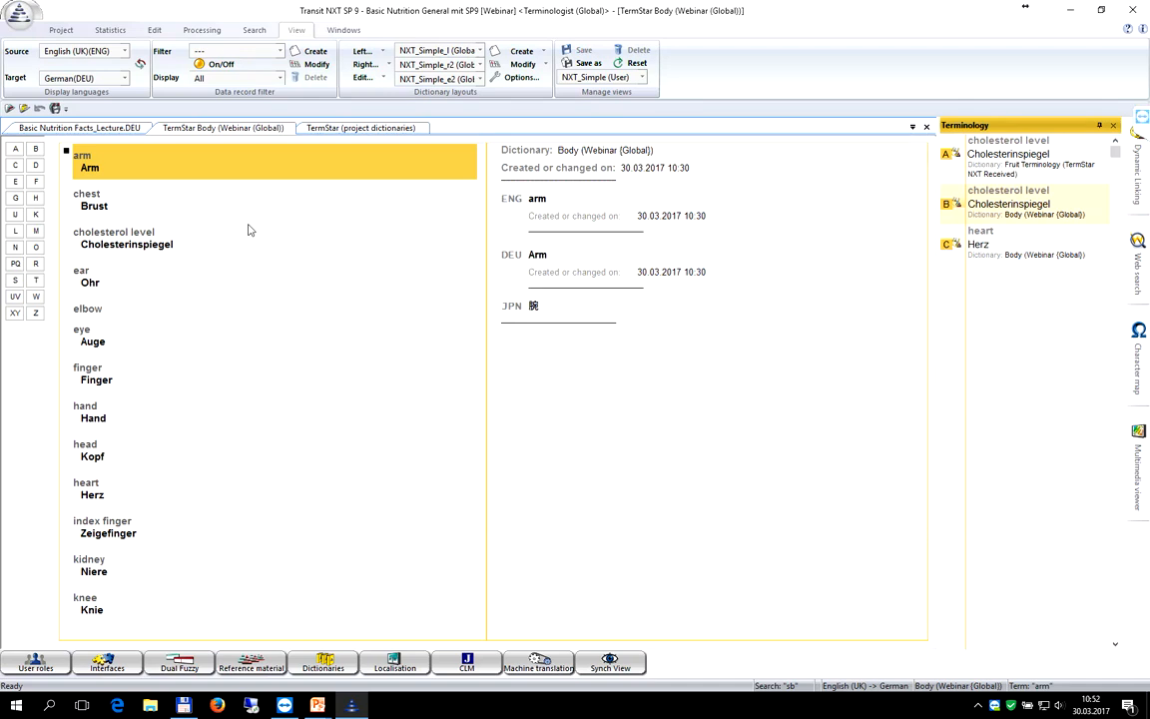
Step: Search the Body dictionary for terms starting with "fing" and for "*finger*" using wildcards
type("fing")
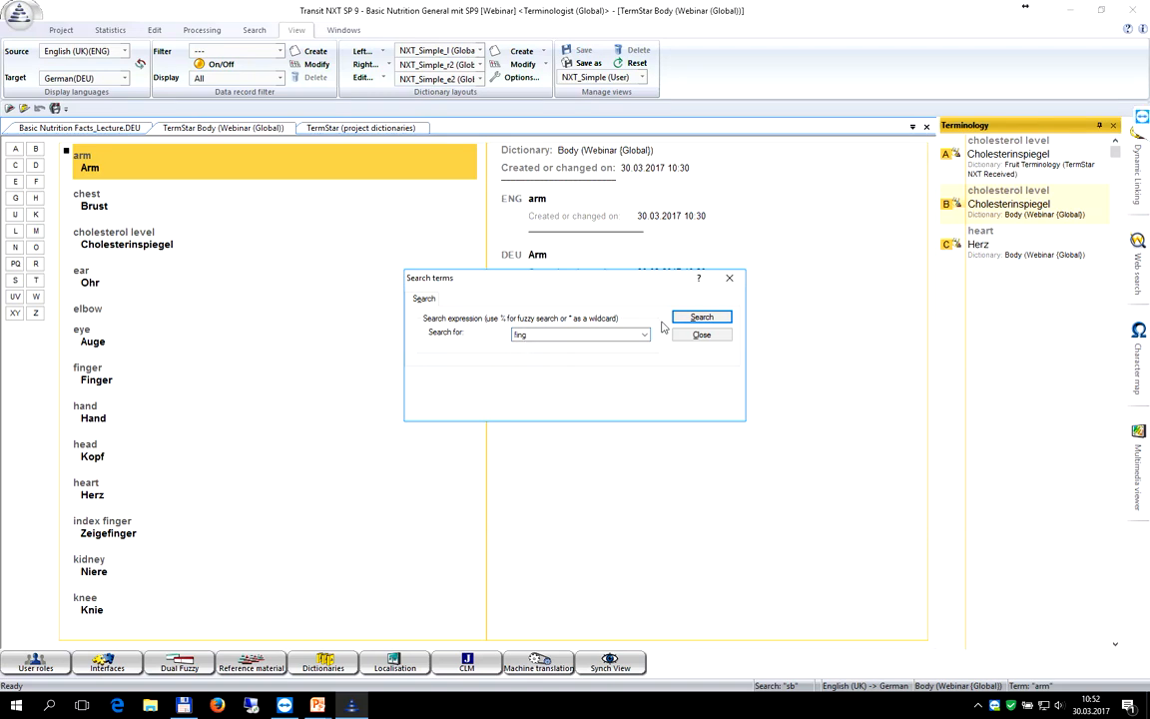
left_click(696, 320)
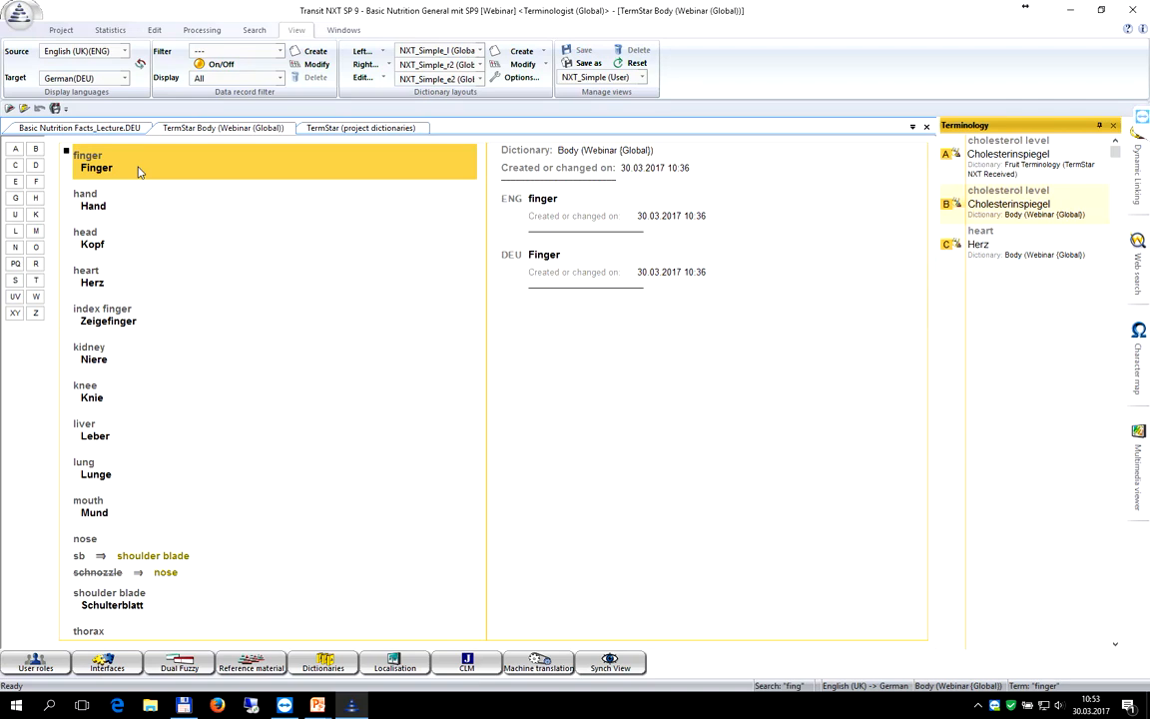
key("ctrl+f")
type("f")
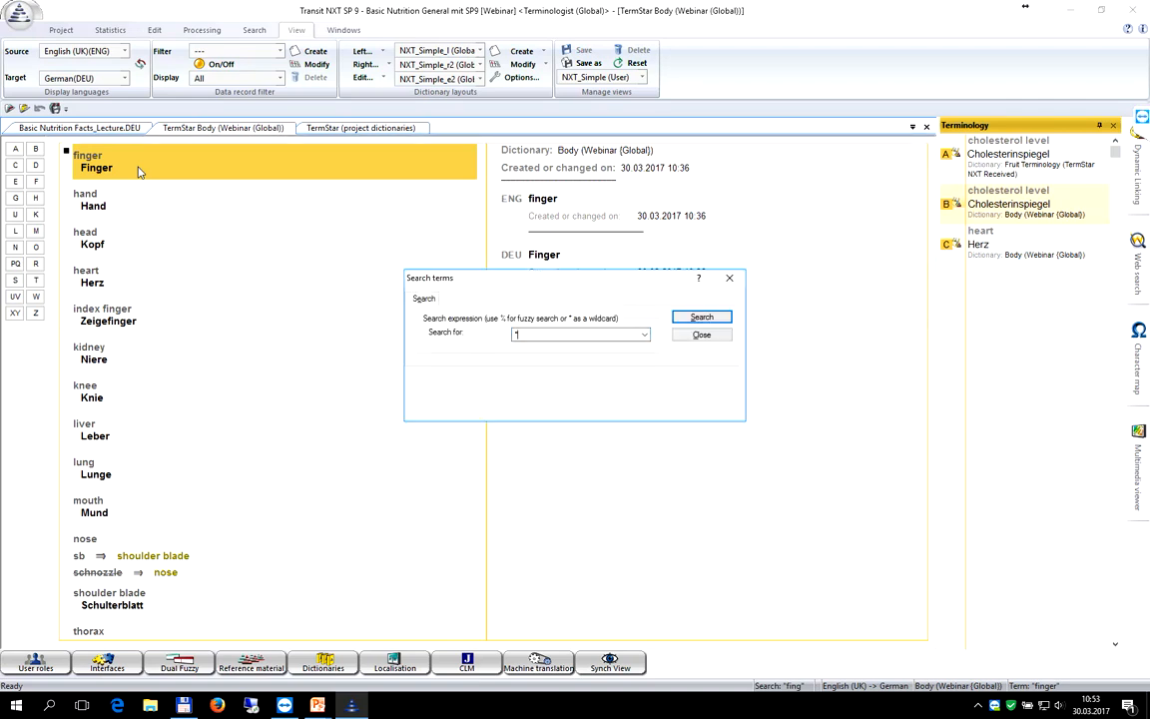
type("finger*")
left_click(687, 320)
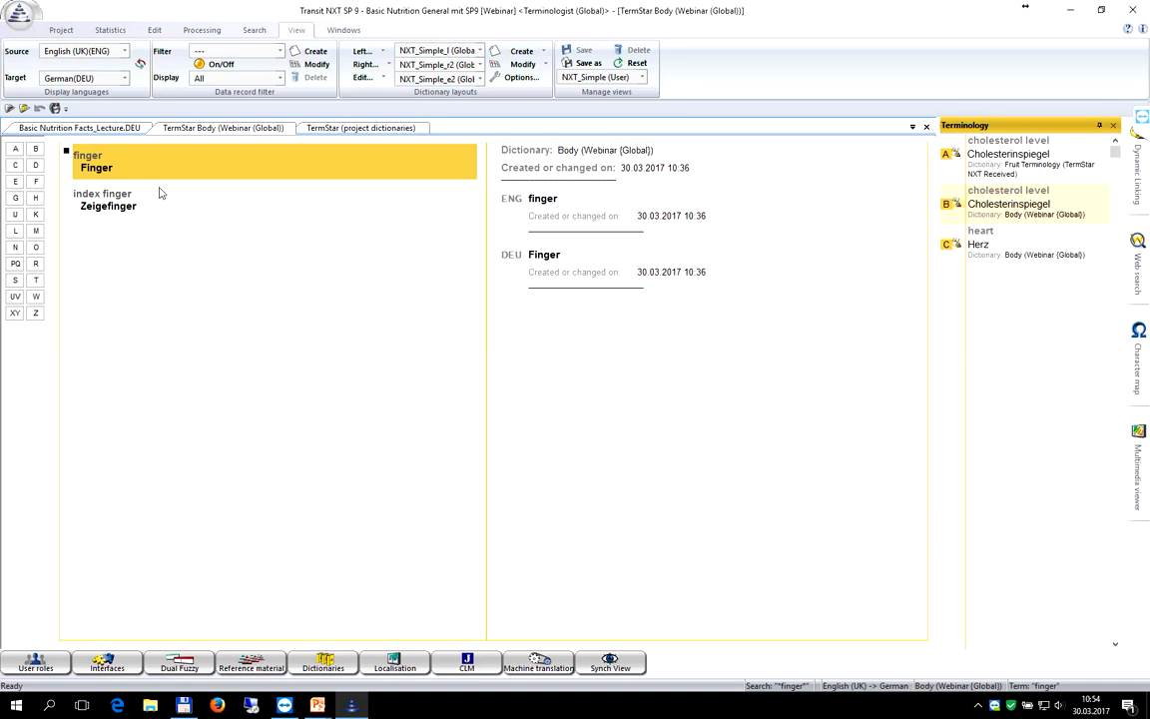
key("ctrl+f")
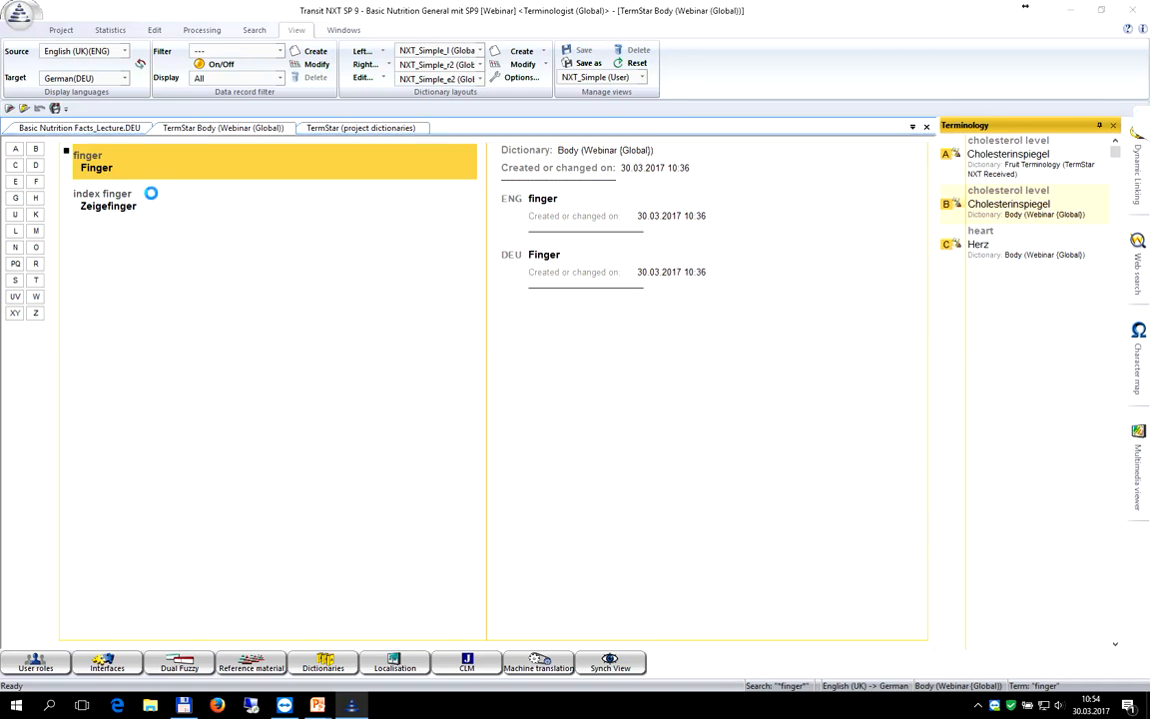
left_click(701, 318)
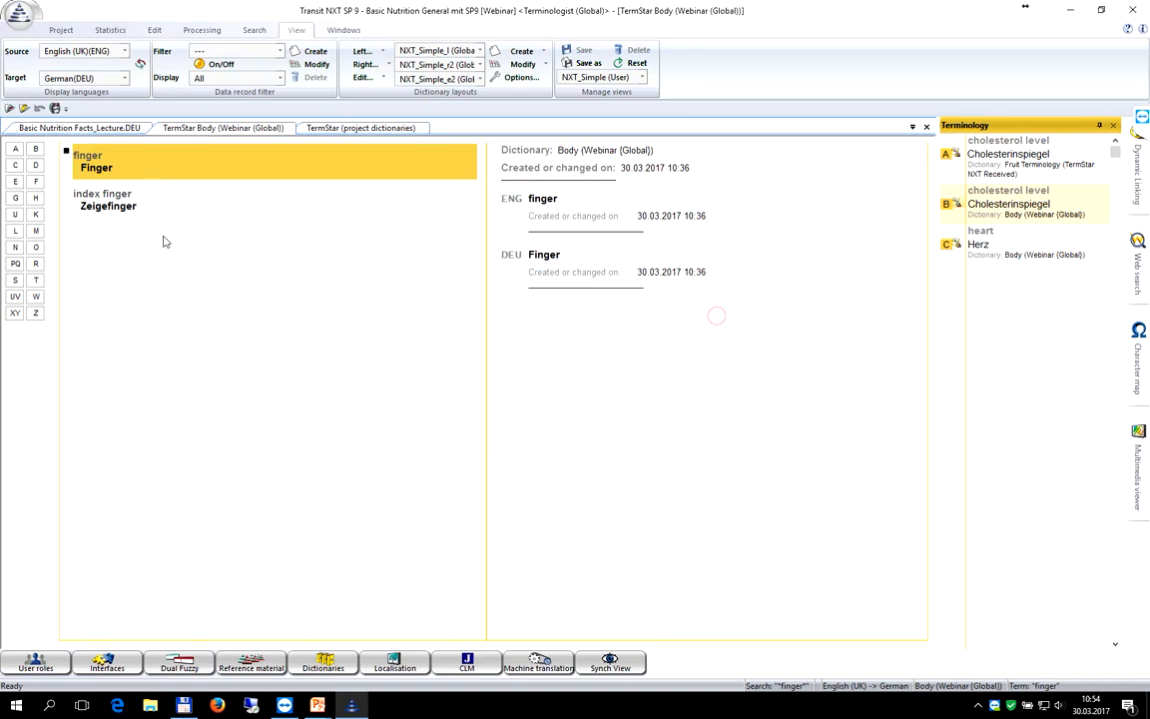